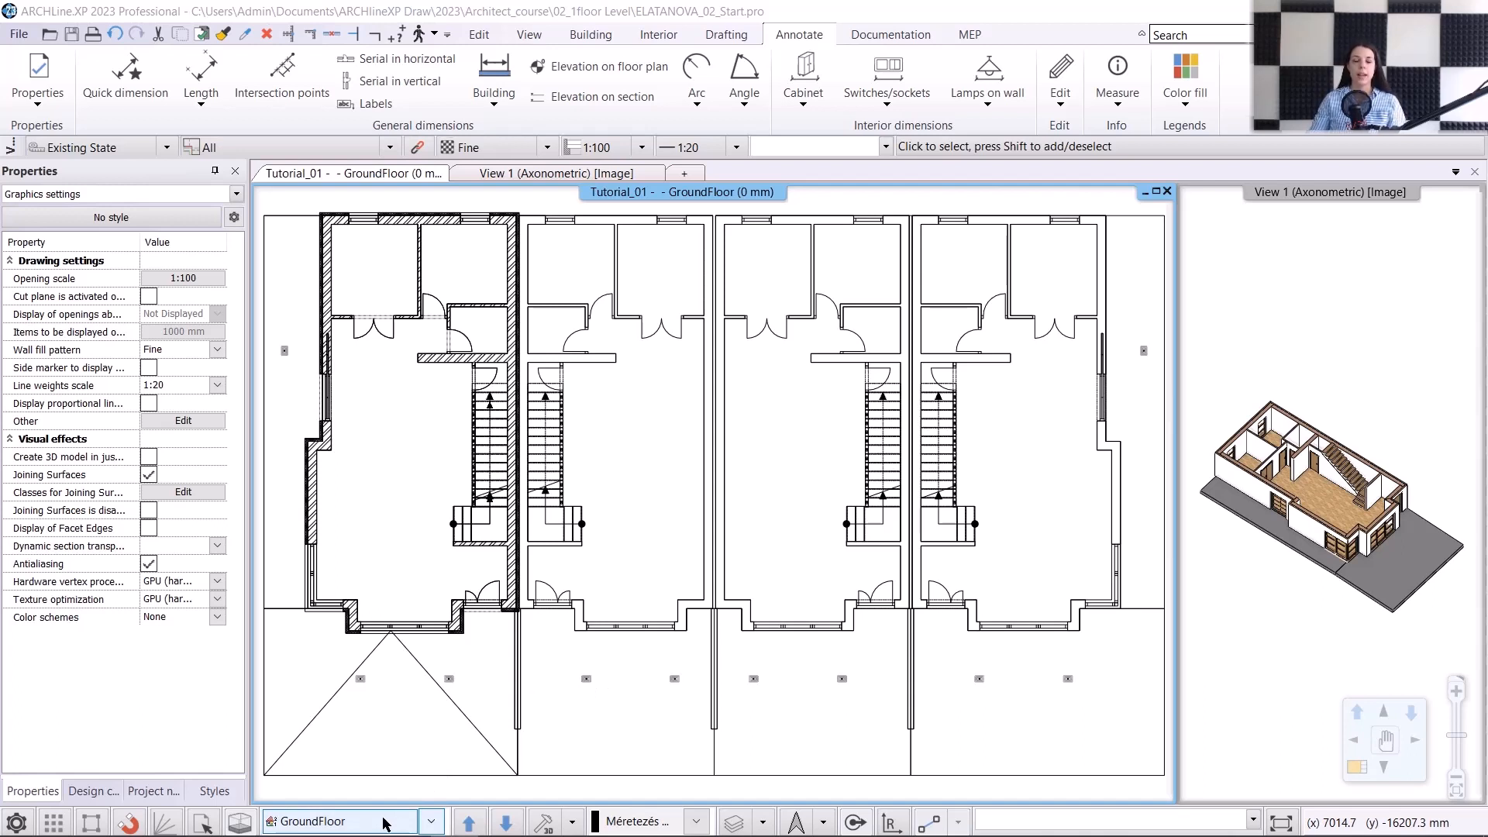
Step: Copy the hatched end unit's walls, openings and staircase from the GroundFloor to the 1. level
{"action": "left_click", "coordinate": [347, 824]}
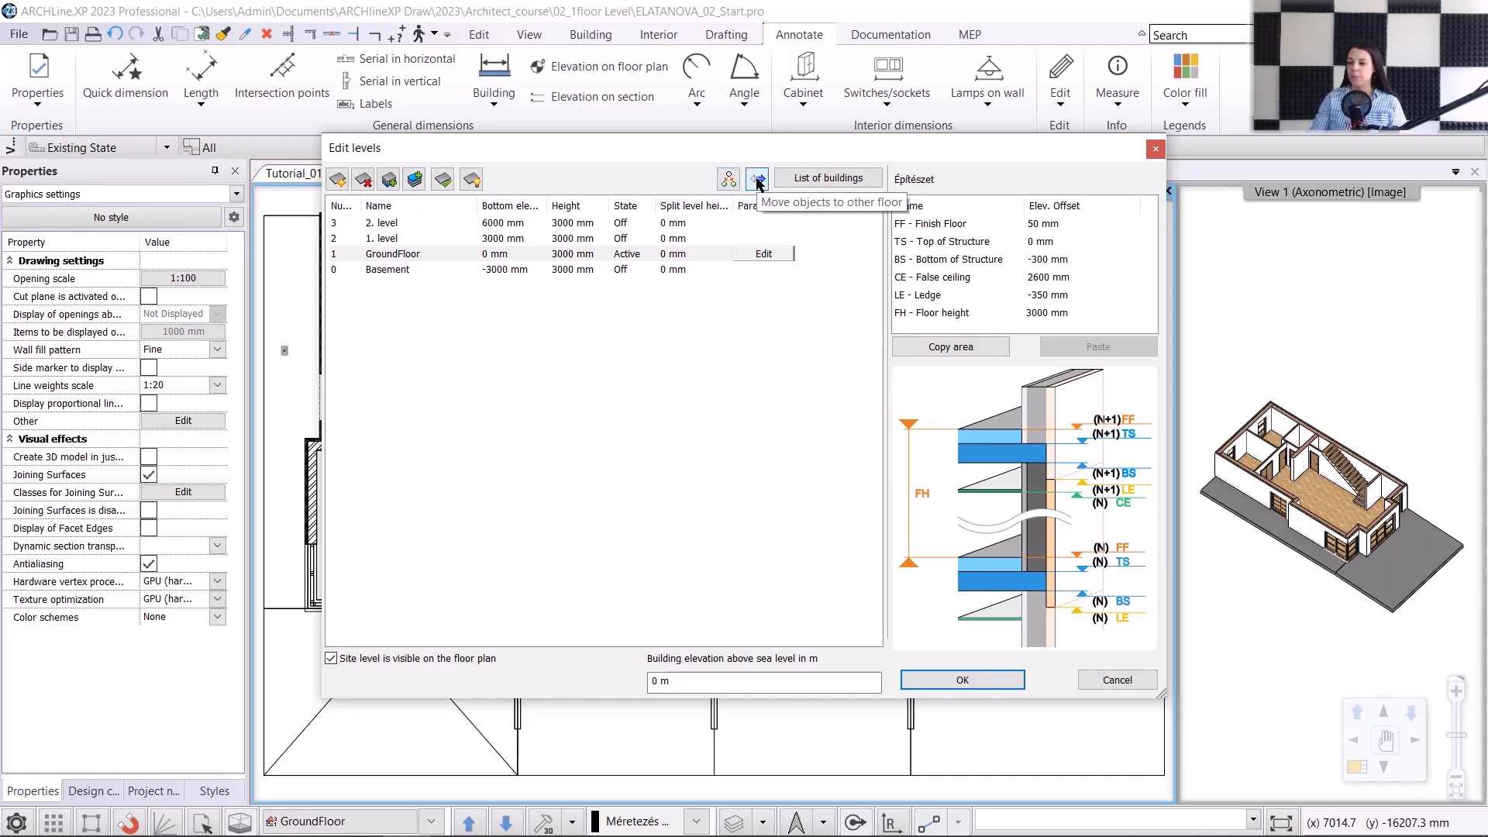
{"action": "left_click", "coordinate": [1117, 682]}
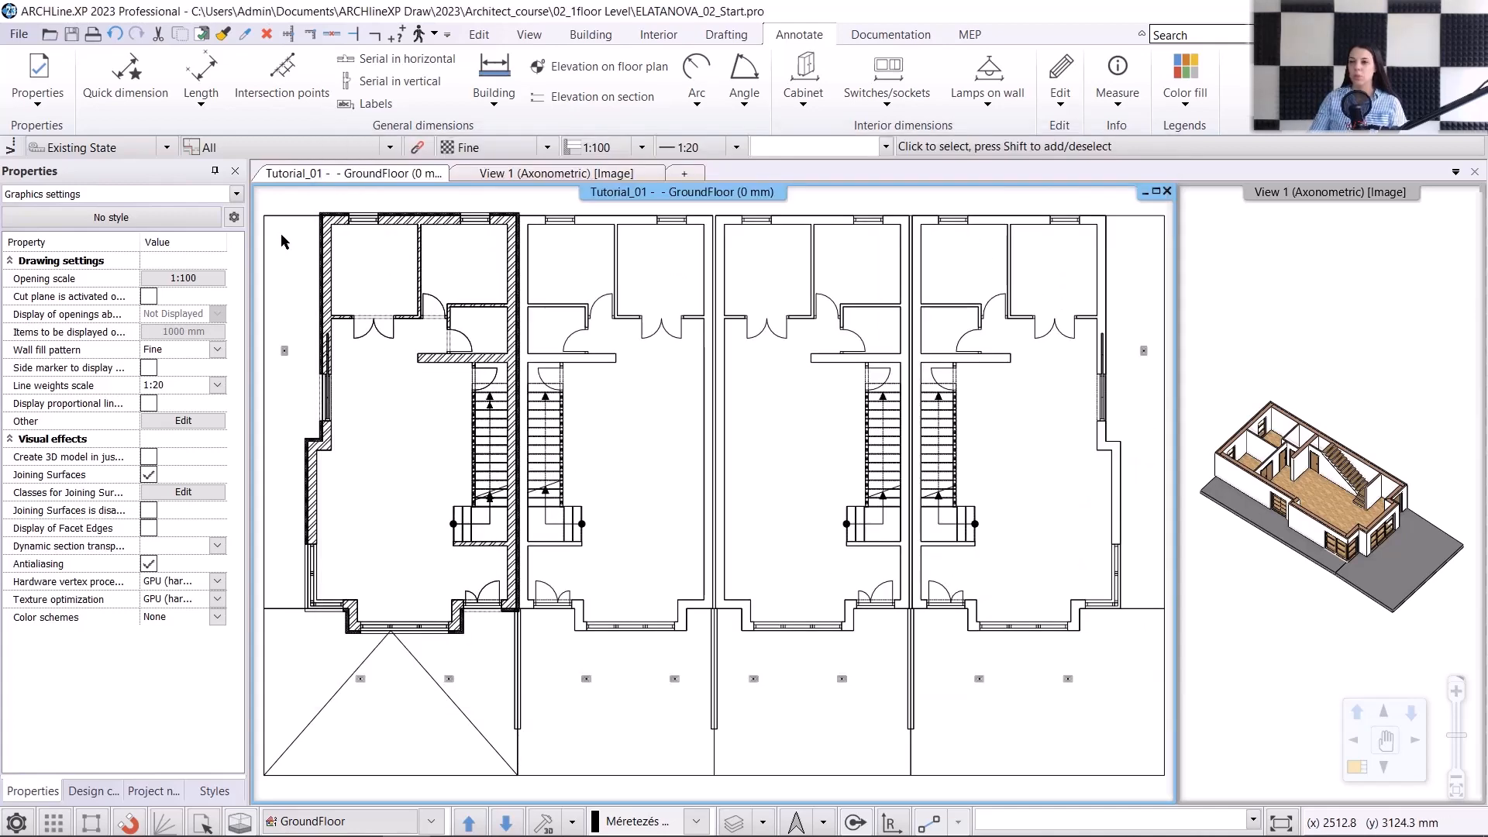
{"action": "left_click", "coordinate": [296, 195]}
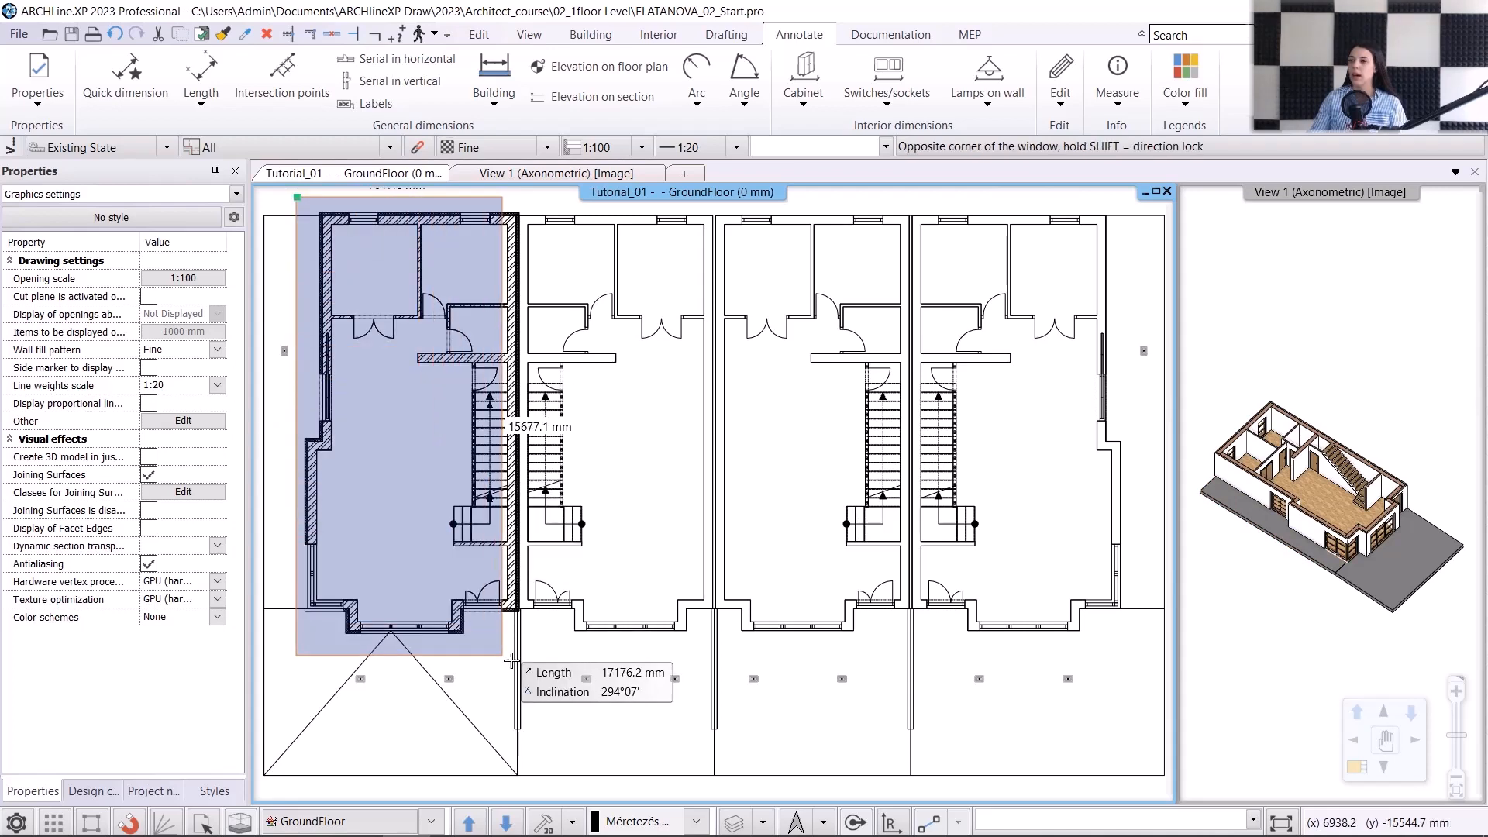
{"action": "left_click", "coordinate": [521, 637]}
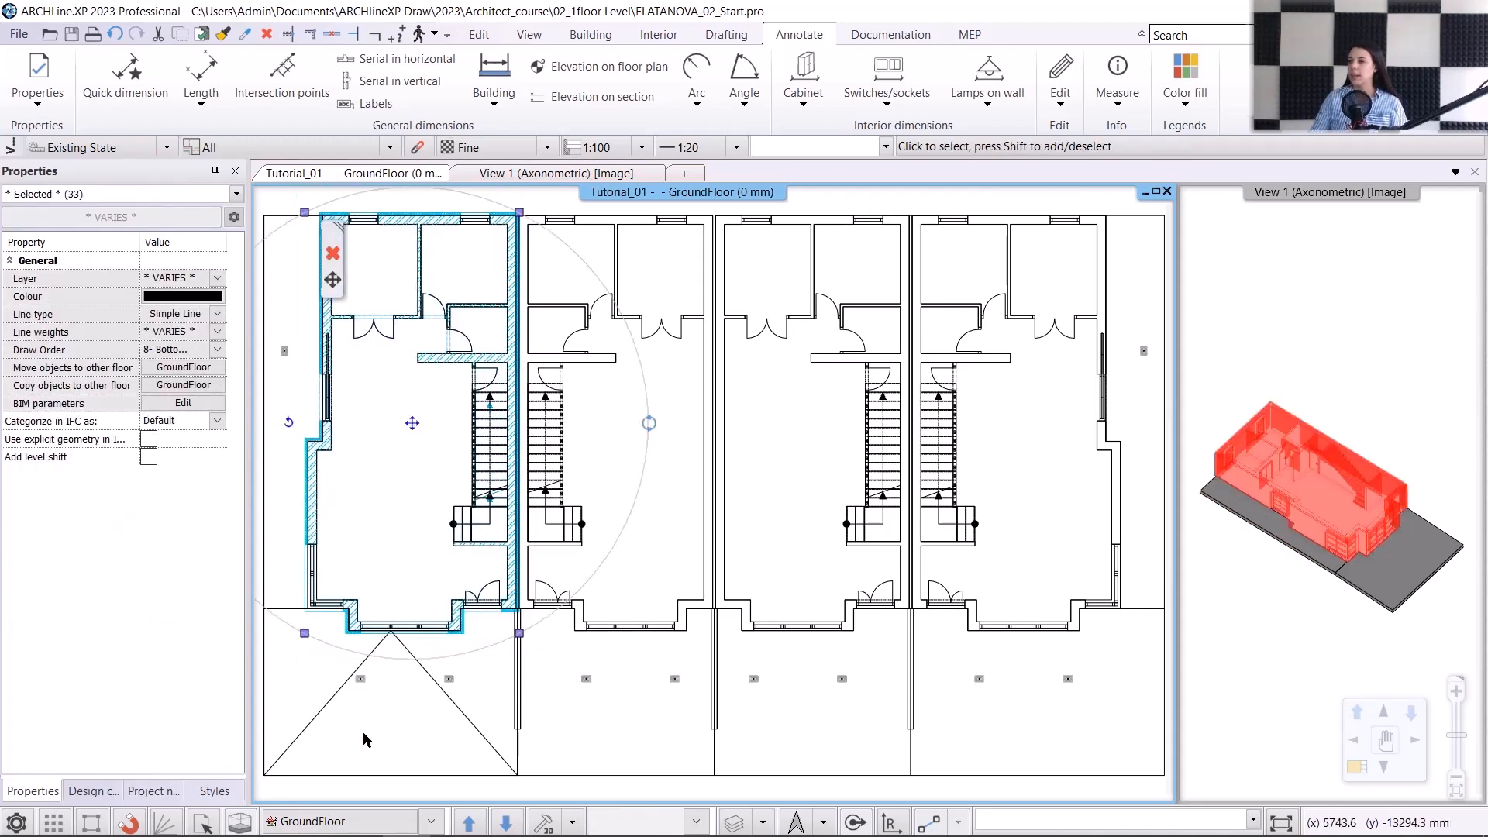
{"action": "left_click", "coordinate": [324, 823]}
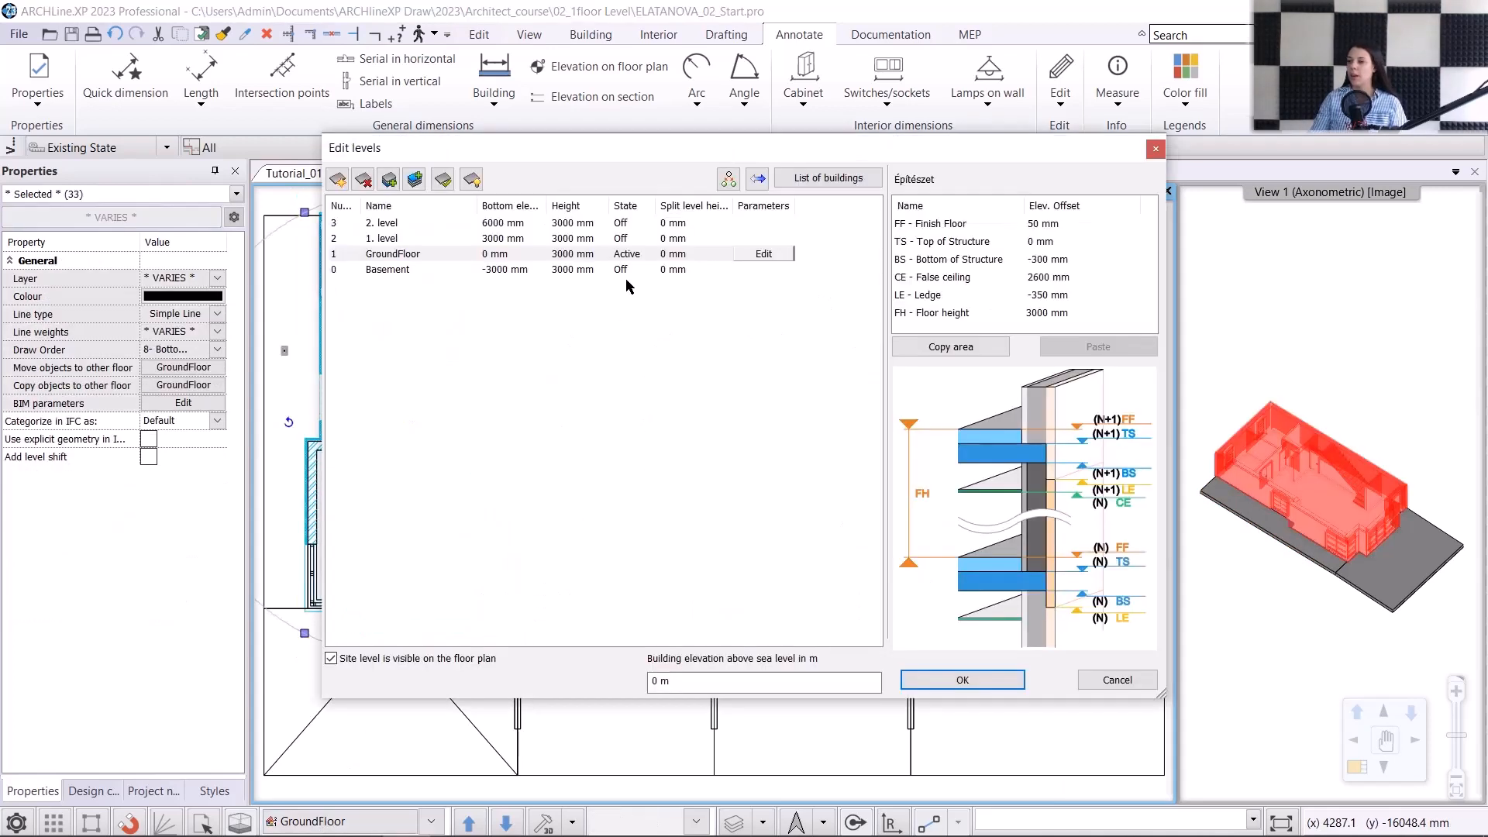
{"action": "left_click", "coordinate": [729, 180]}
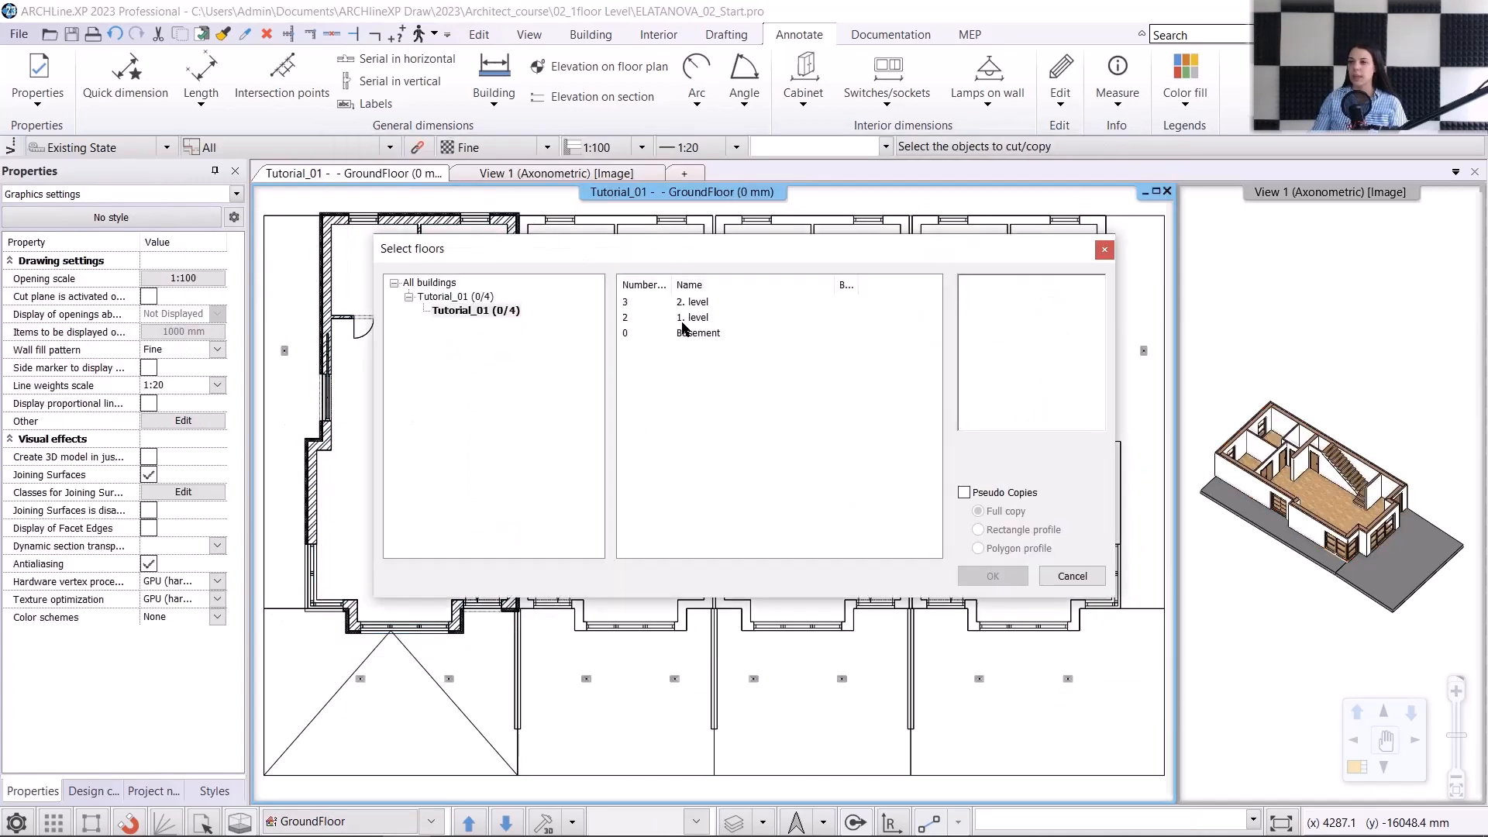
{"action": "left_click", "coordinate": [684, 324]}
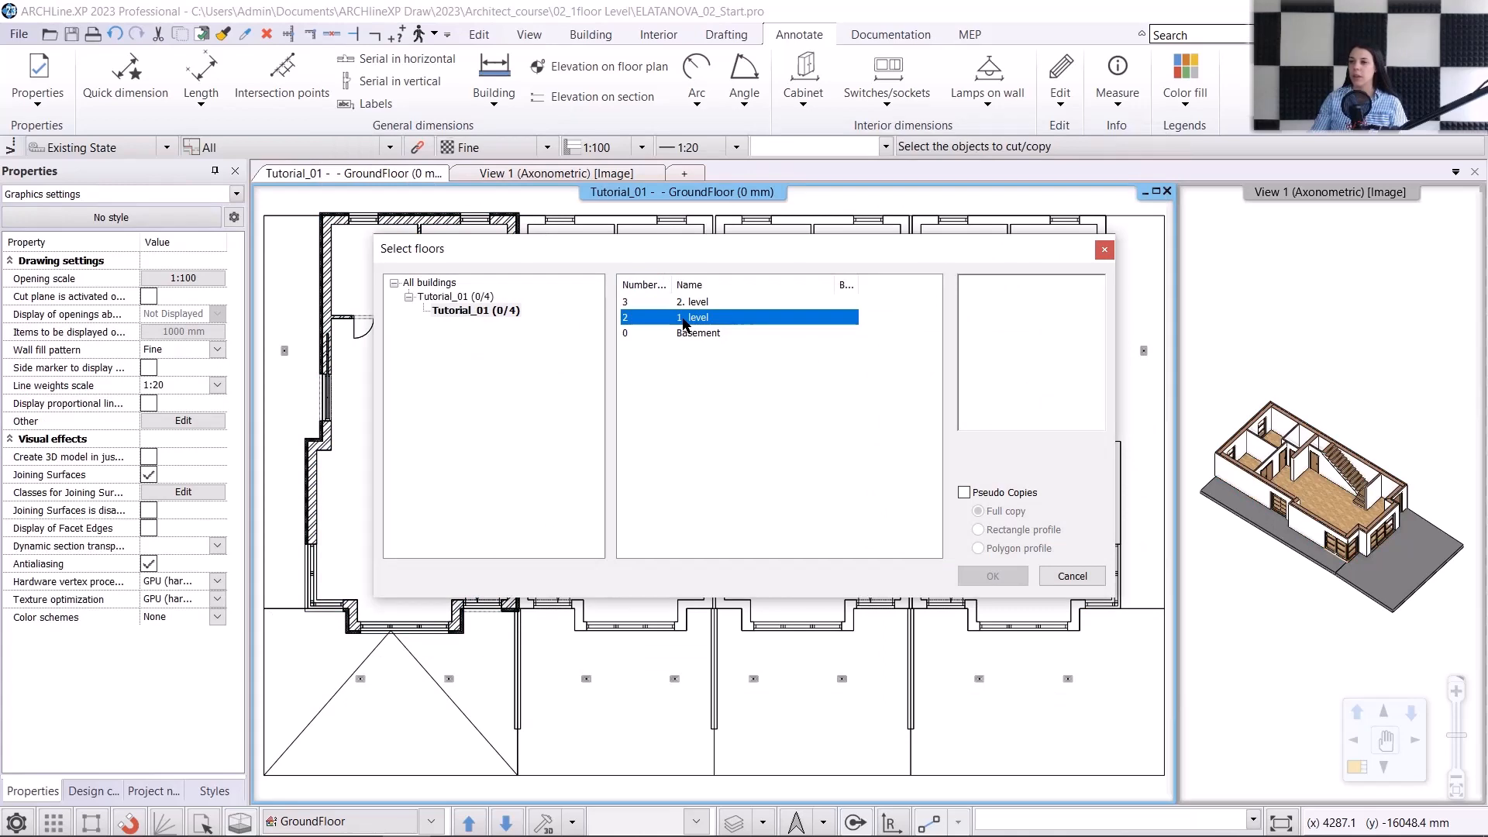
{"action": "left_click", "coordinate": [993, 576]}
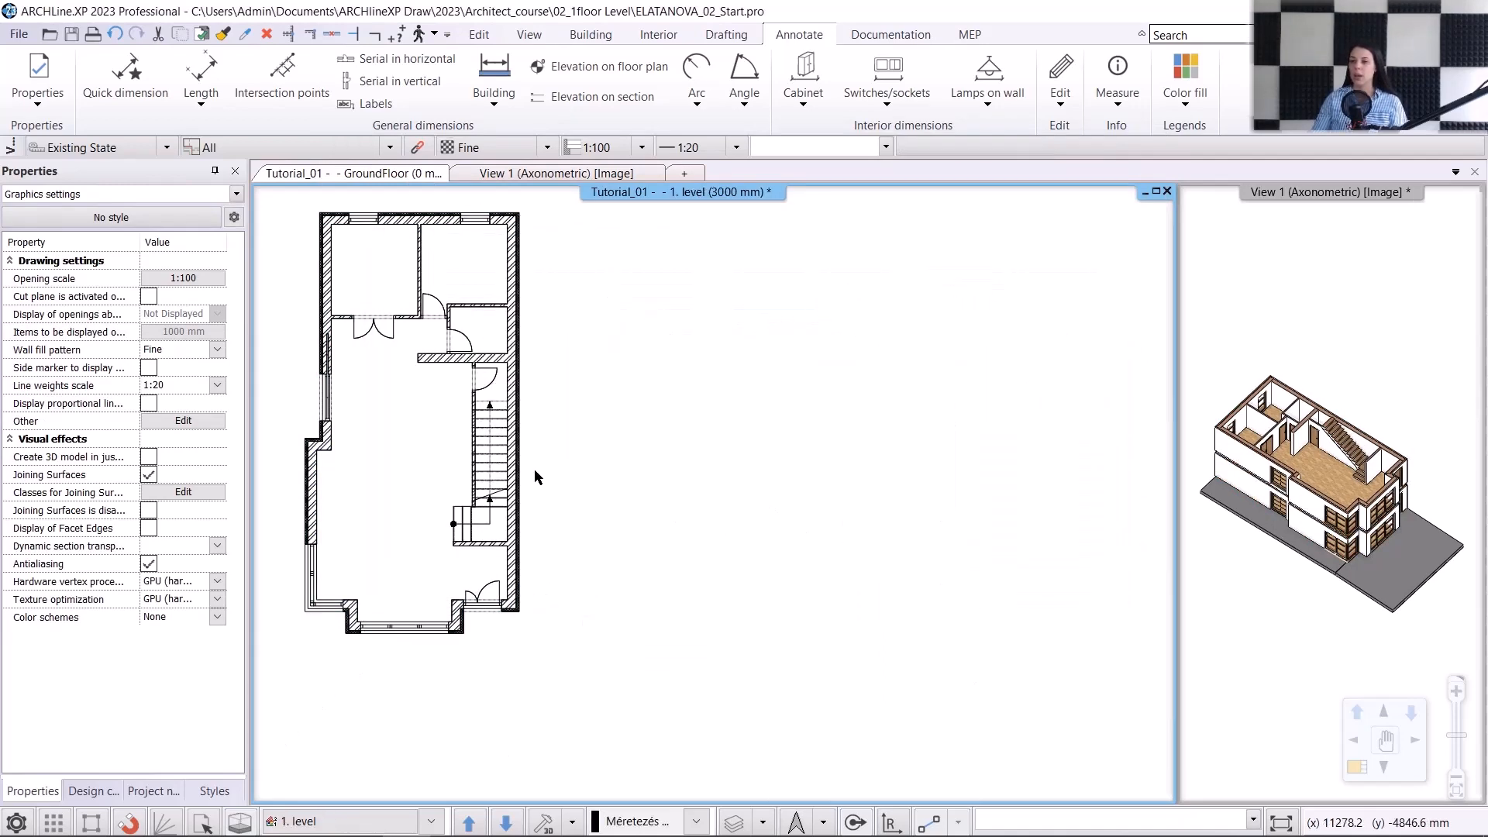
Step: Compare the plans of the GroundFloor, 1. level and 2. level, and examine the two-storey model in 3D
{"action": "middle_click_drag", "start_coordinate": [533, 468], "coordinate": [656, 496]}
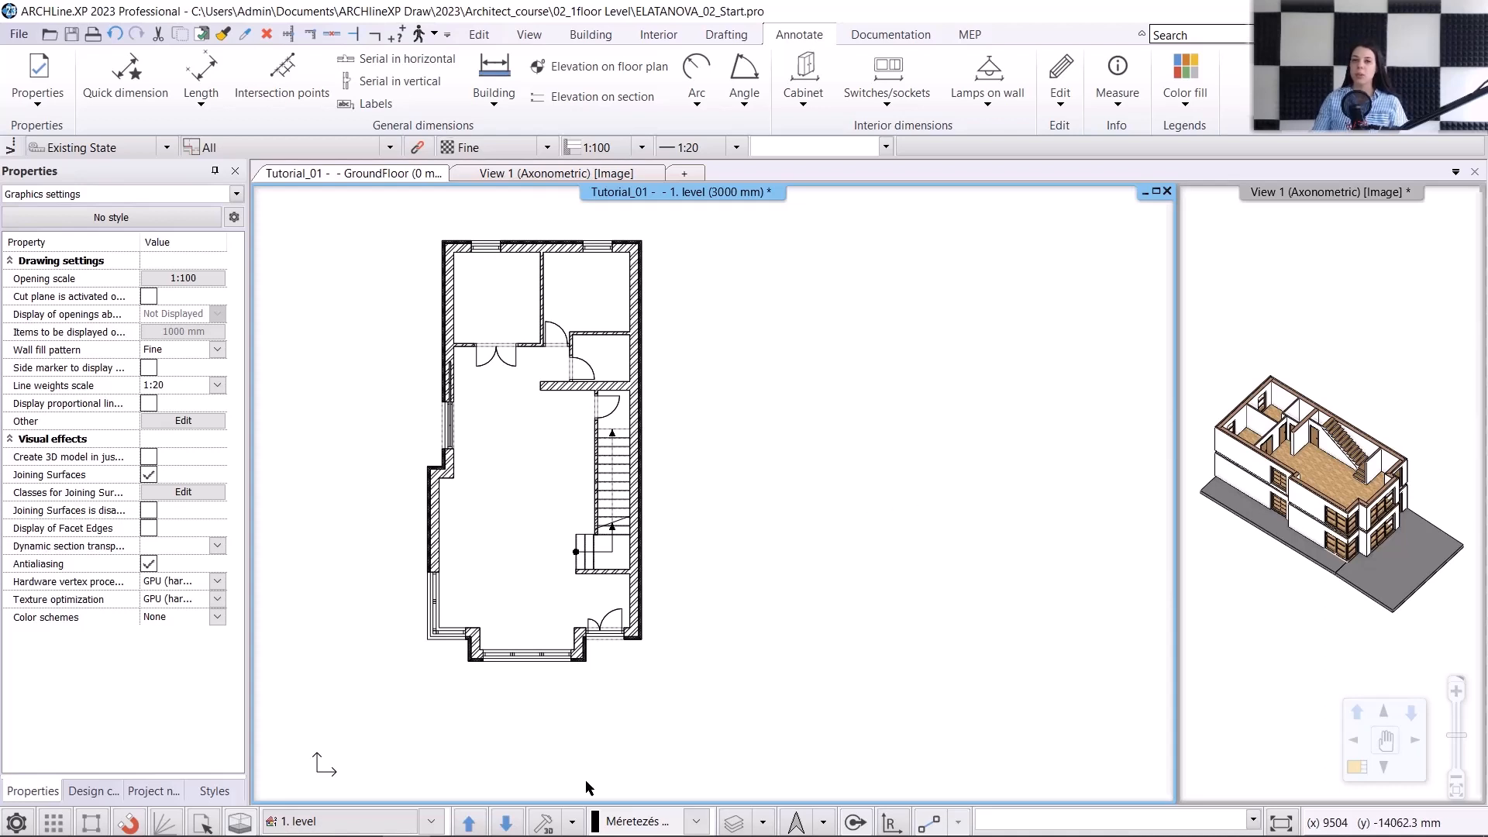
{"action": "left_click", "coordinate": [505, 823]}
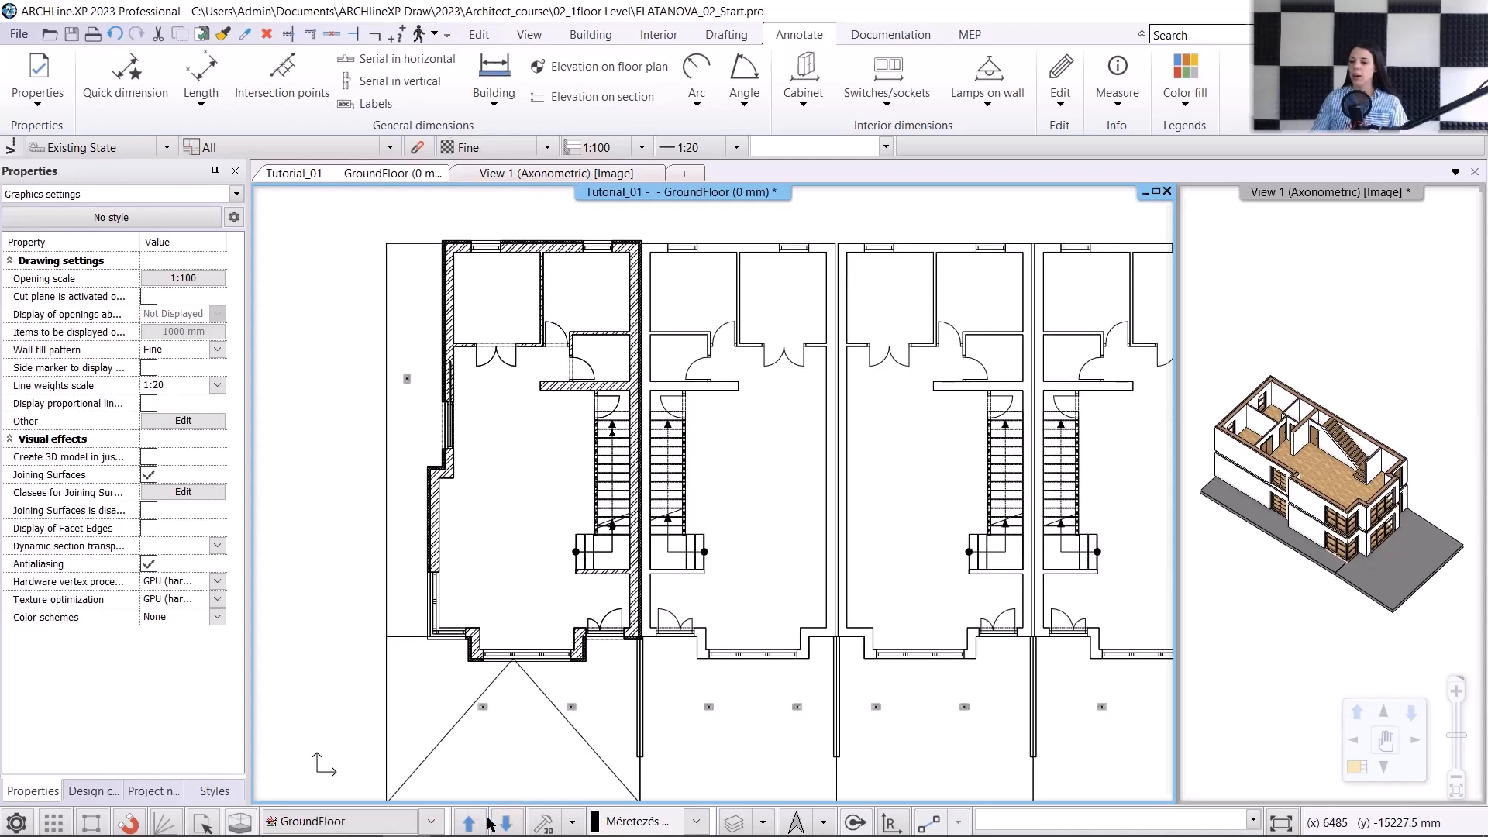
{"action": "left_click", "coordinate": [470, 823]}
{"action": "left_click", "coordinate": [470, 823]}
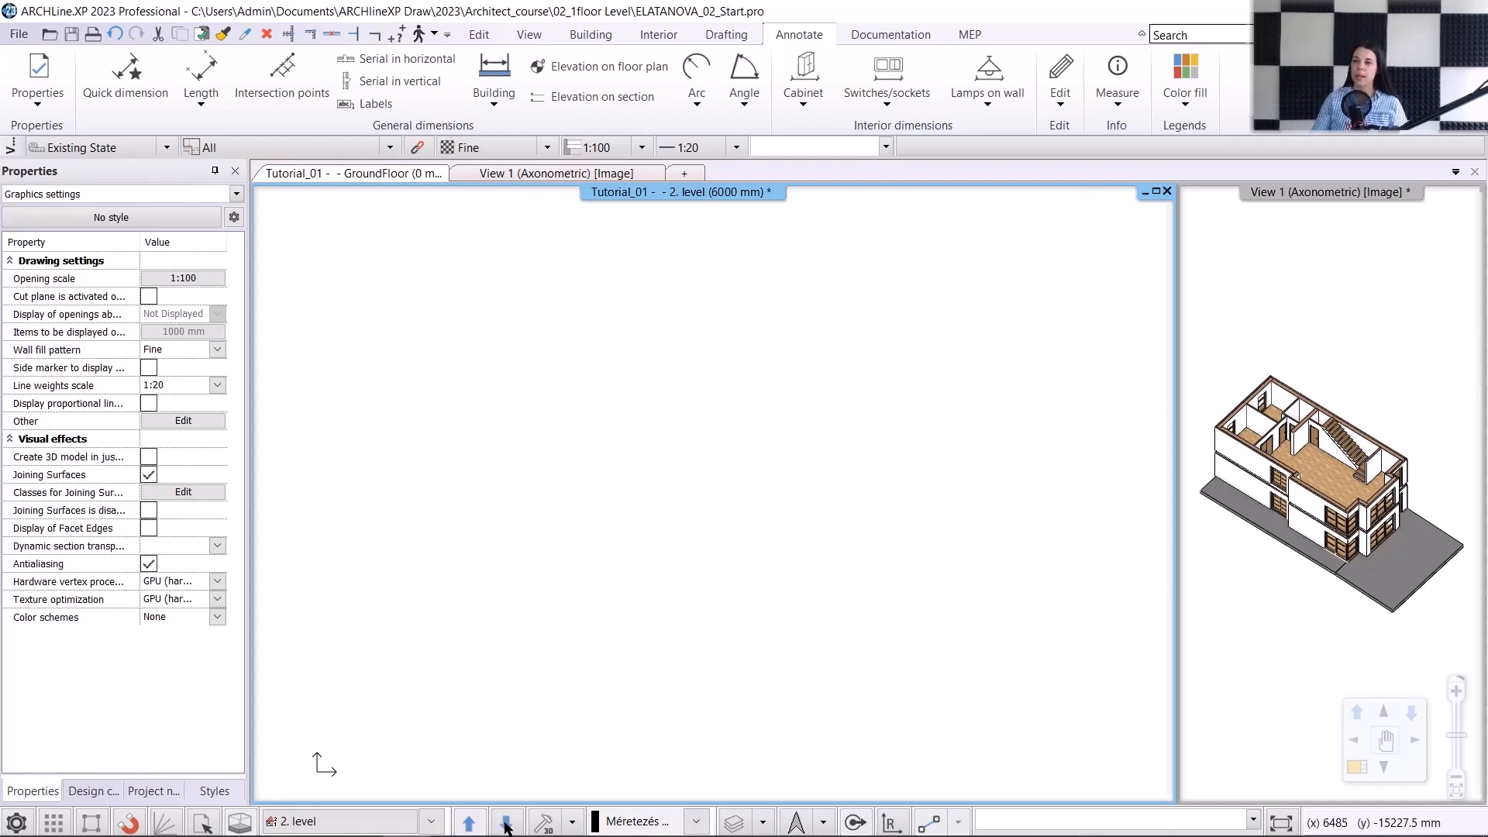
{"action": "left_click", "coordinate": [503, 823]}
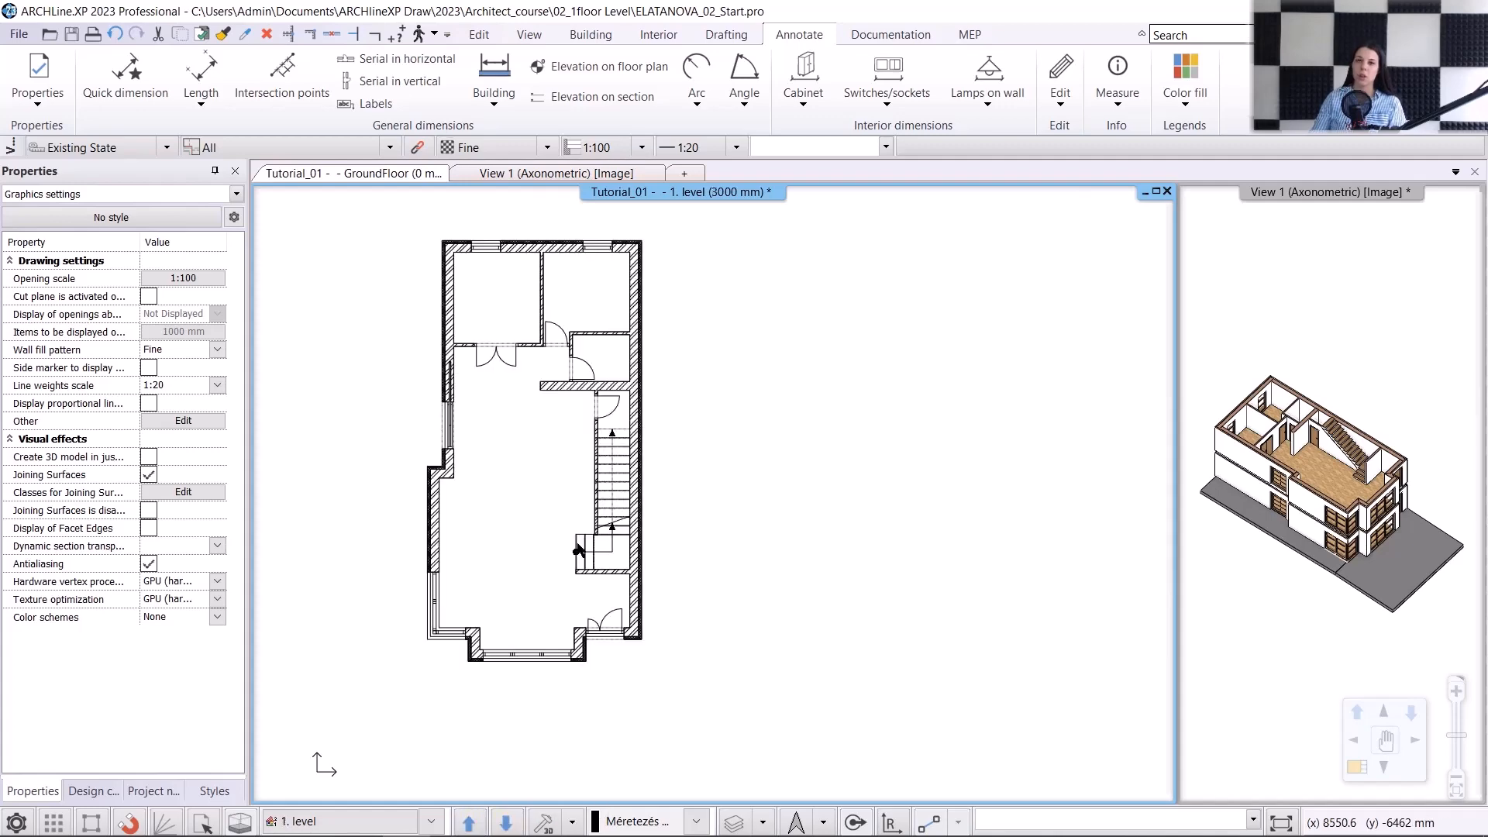
{"action": "left_click", "coordinate": [556, 173]}
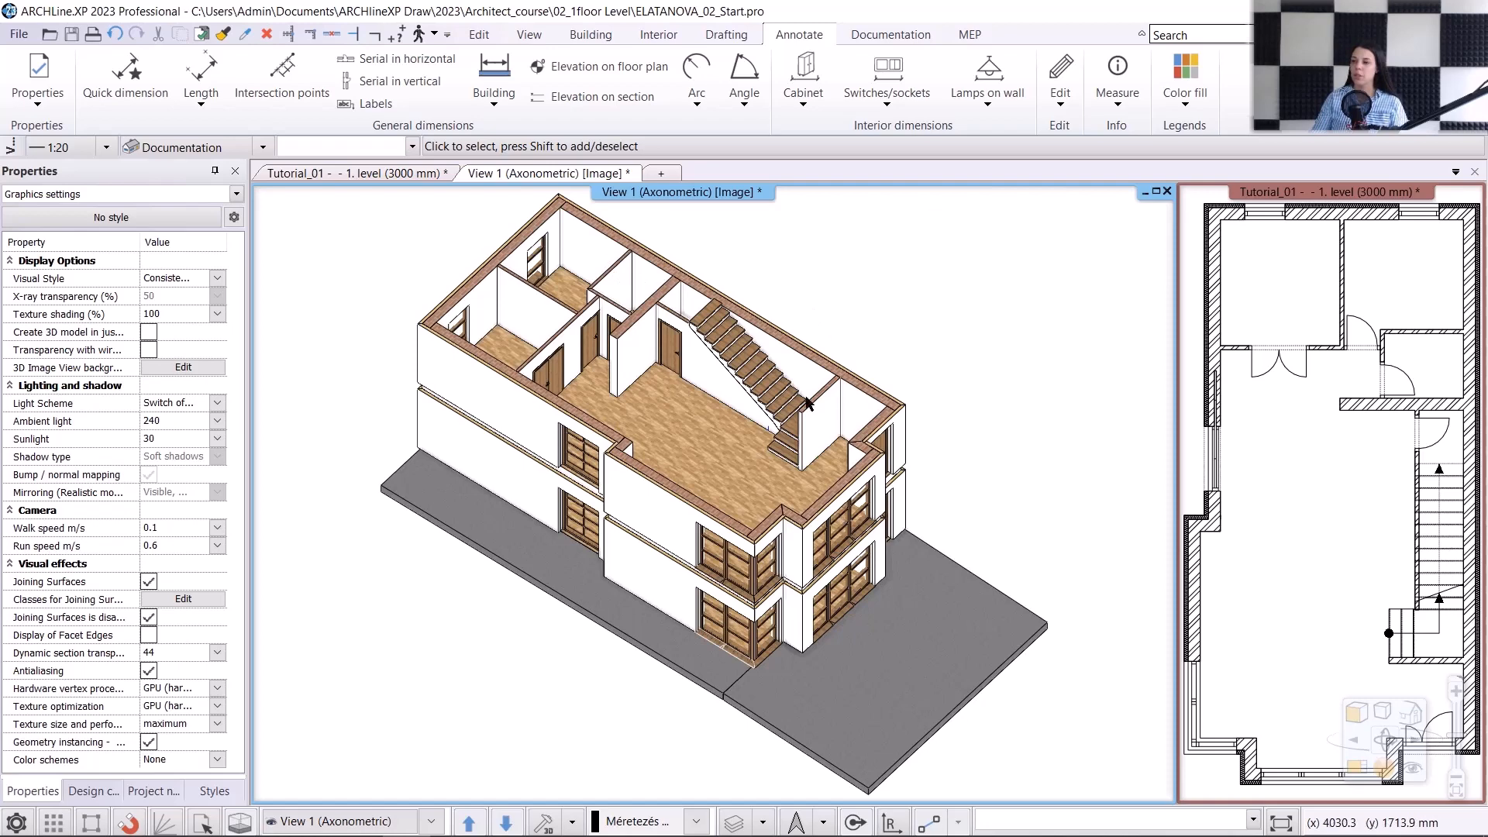
Step: Delete the copied partition walls around the rear rooms and stairs, their doors, the staircase and the front entrance door from the 1. level
{"action": "left_click", "coordinate": [396, 175]}
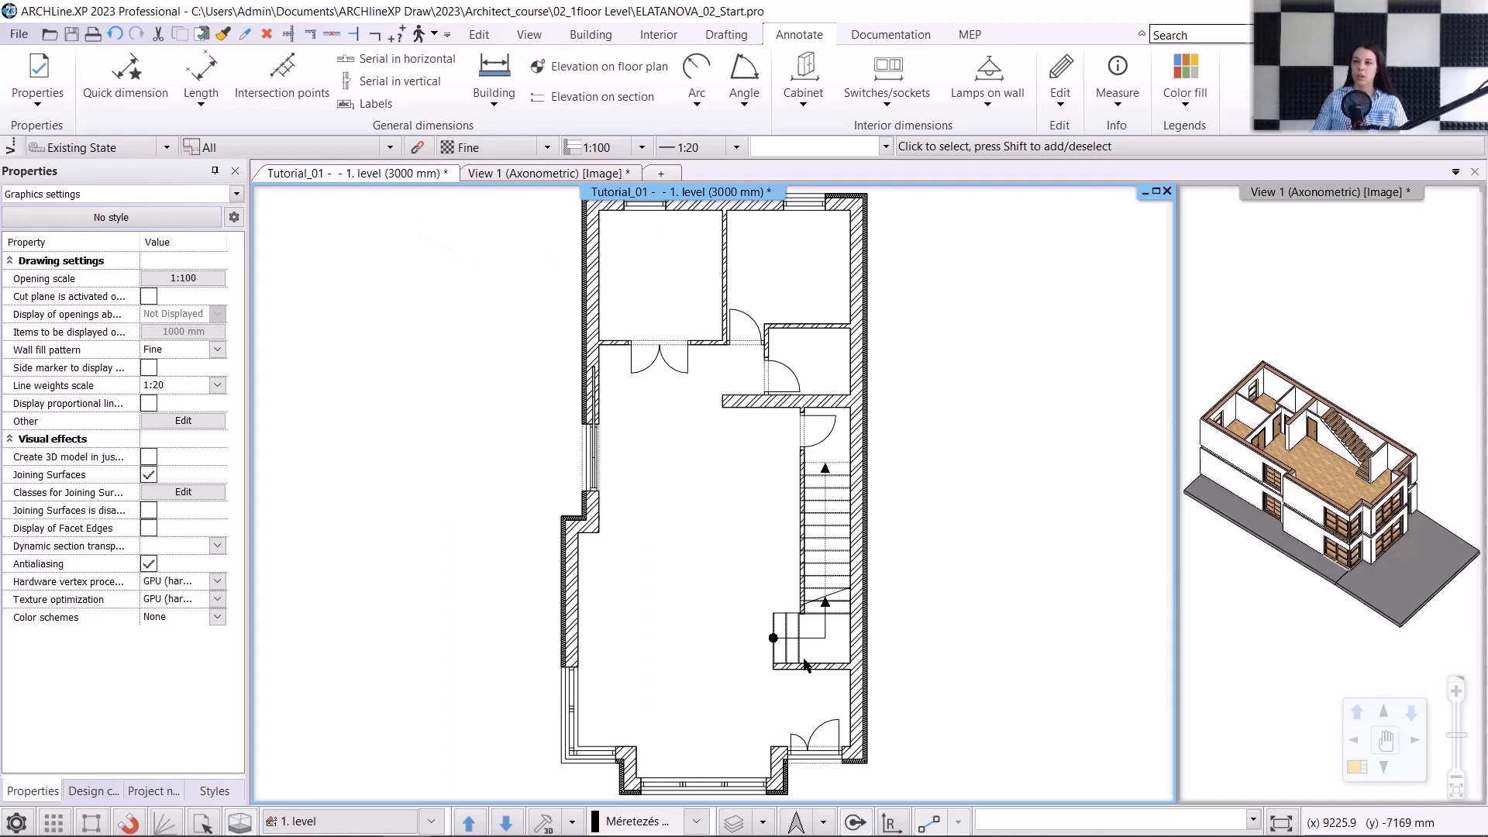
{"action": "left_click", "coordinate": [822, 265]}
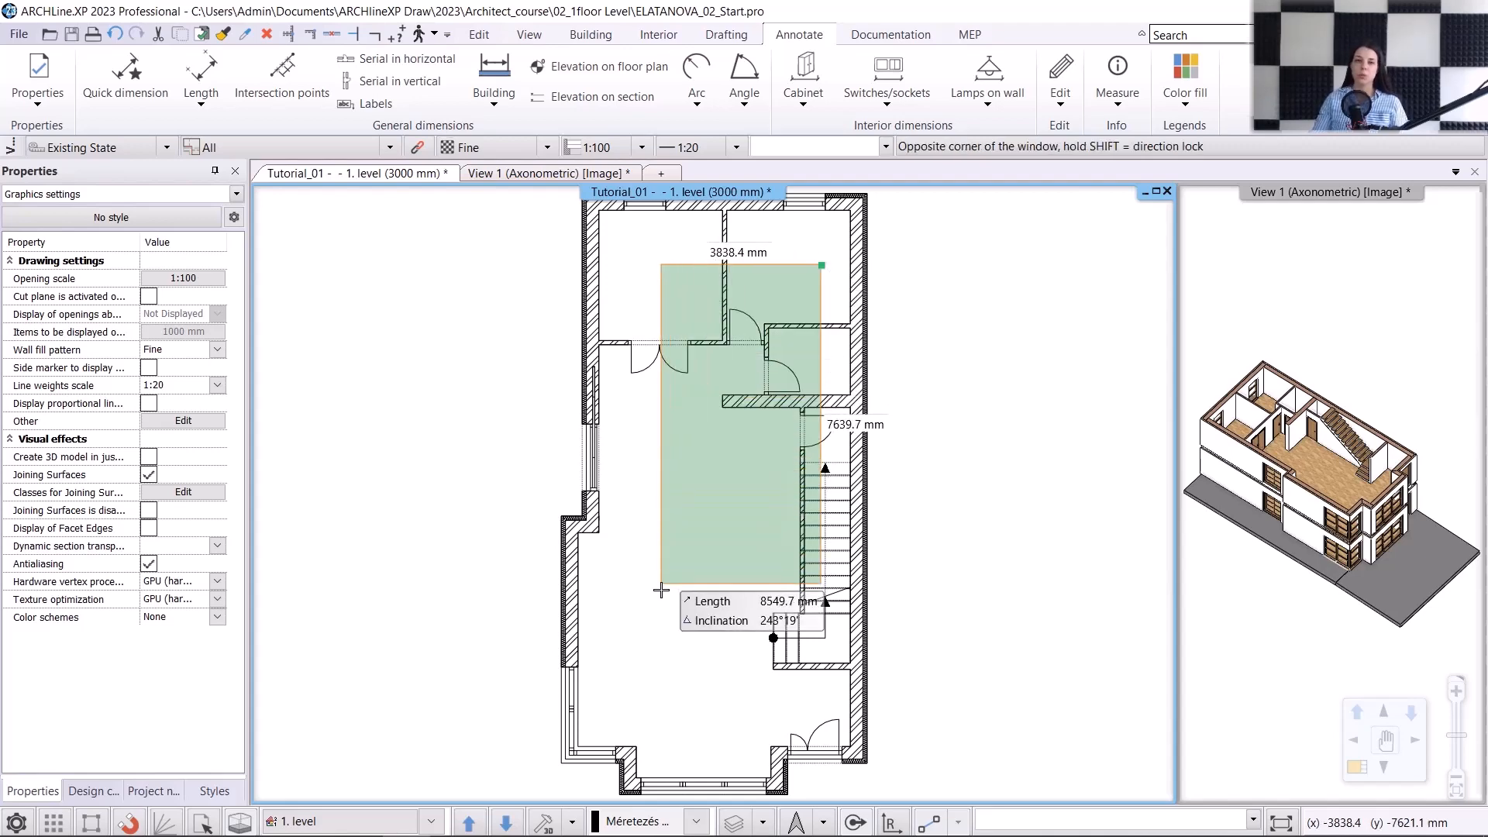
{"action": "left_click", "coordinate": [653, 625]}
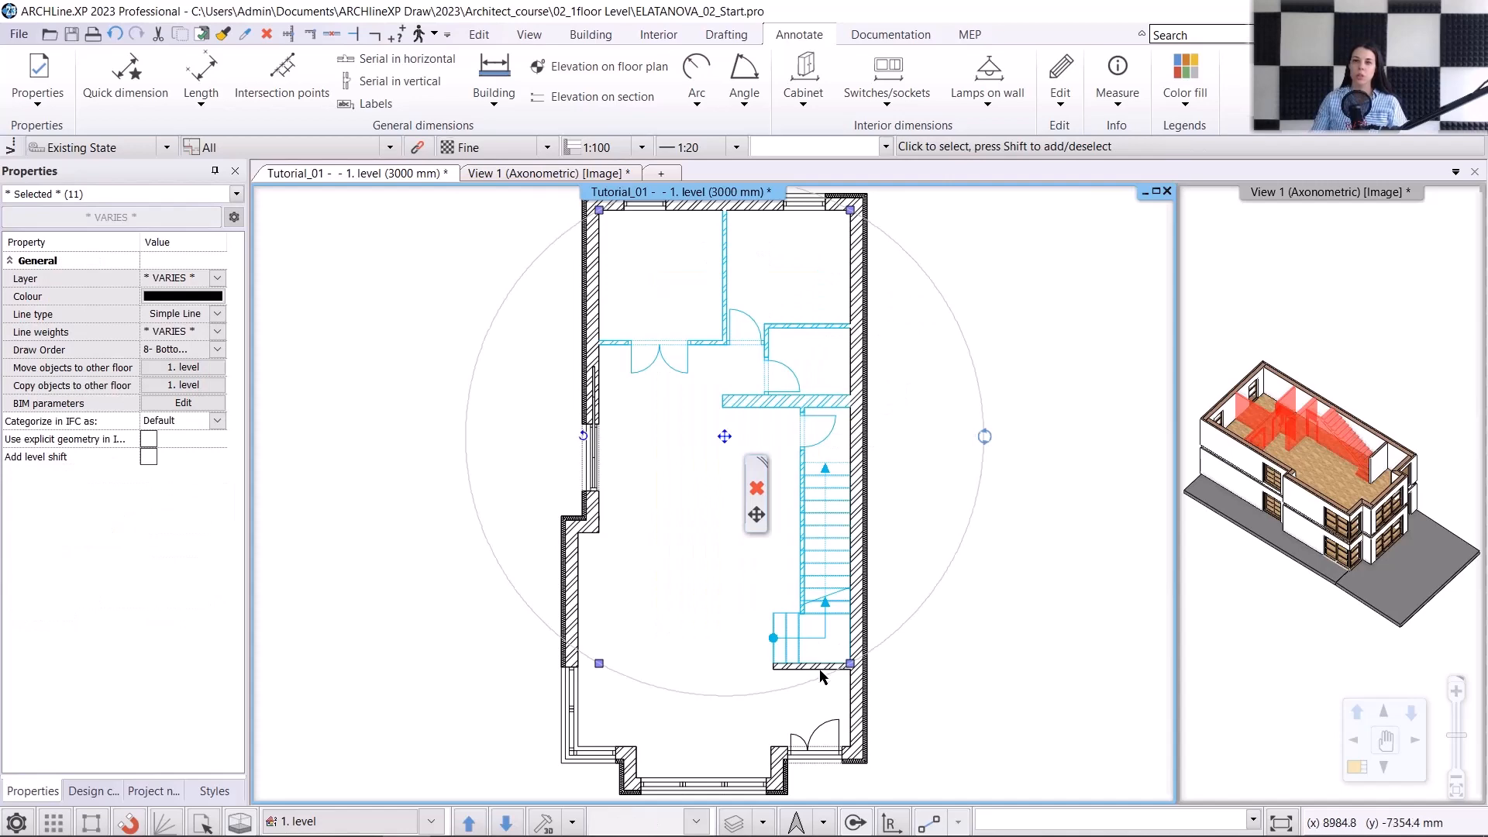
{"action": "left_click", "coordinate": [756, 490]}
{"action": "left_click", "coordinate": [813, 711]}
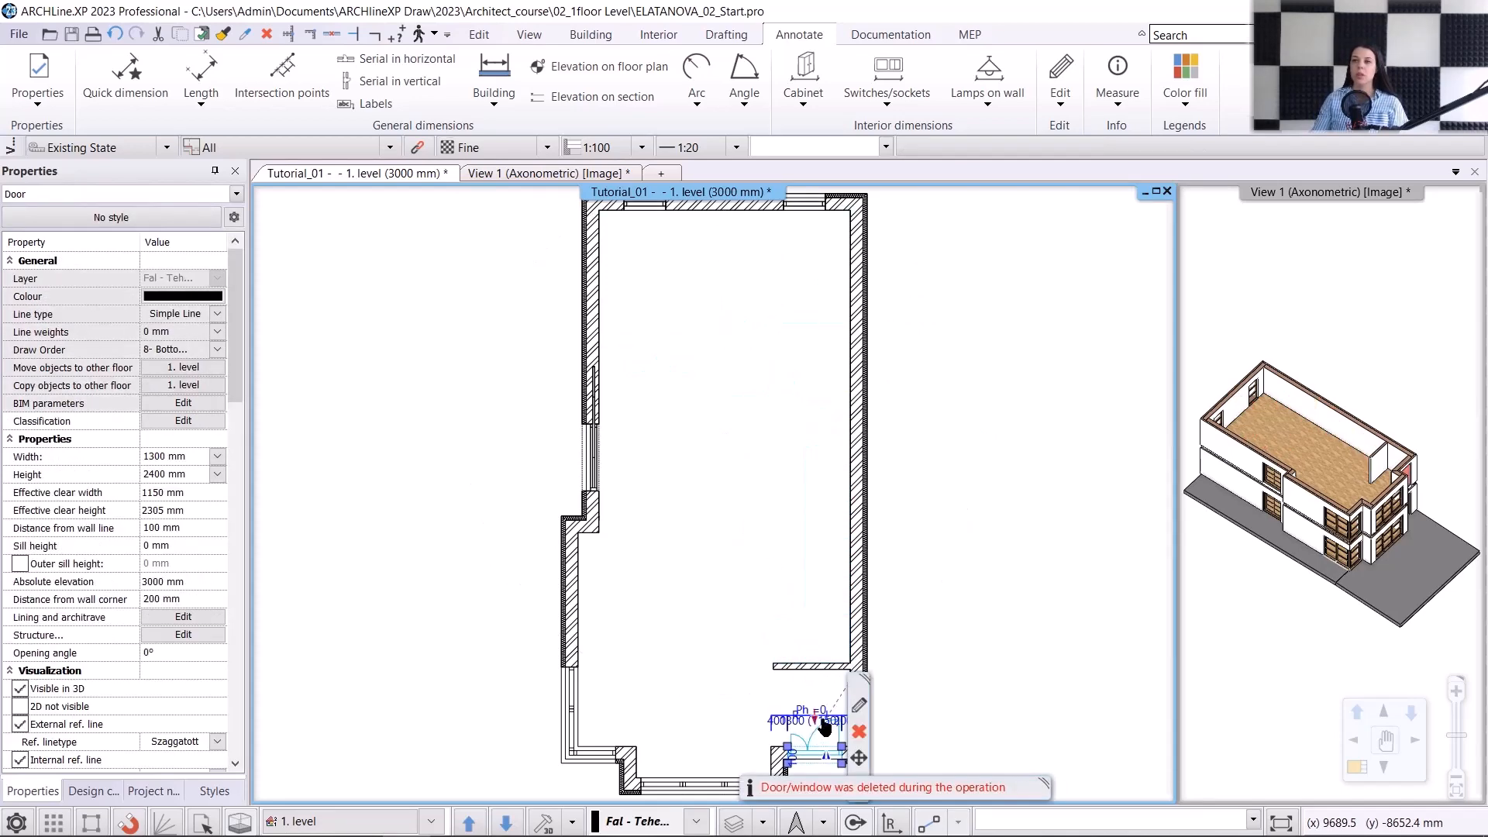
{"action": "key", "text": "Delete"}
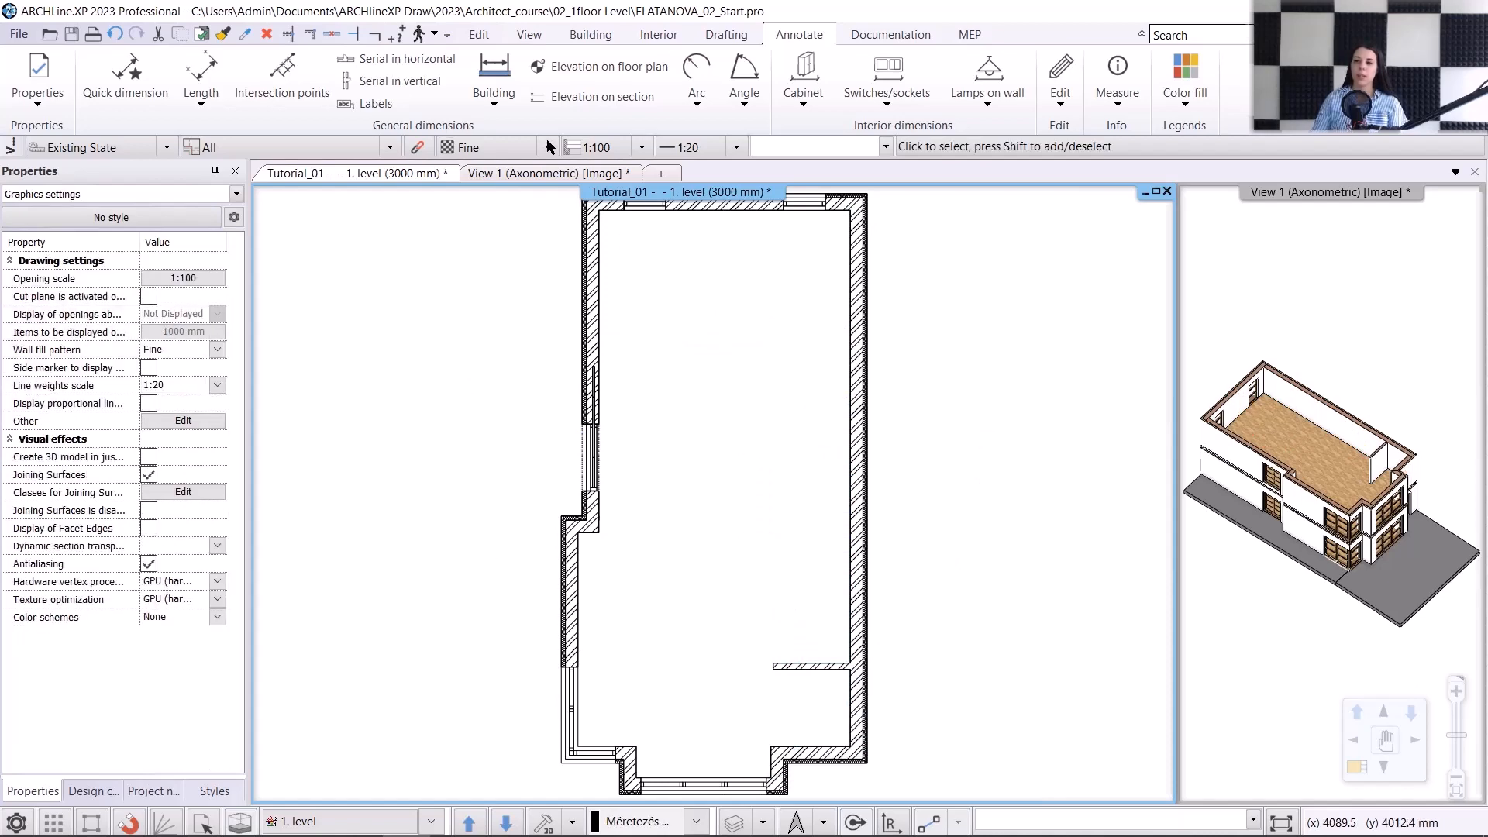
Step: Examine the facade joint between the two storeys in the 3D view from a low angle
{"action": "left_click", "coordinate": [546, 173]}
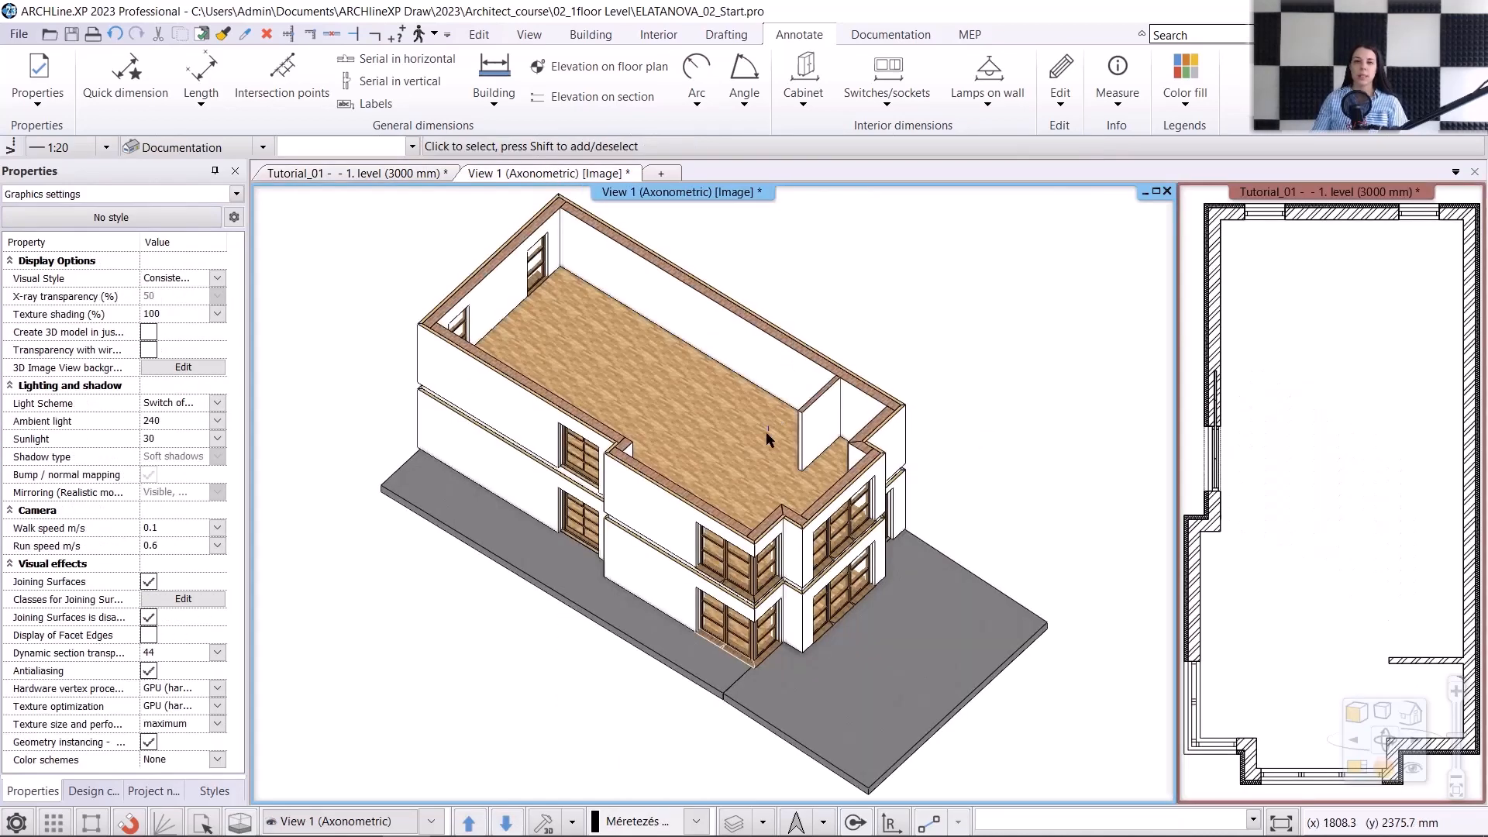
{"action": "scroll", "coordinate": [750, 565], "scroll_direction": "up", "scroll_amount": 5}
{"action": "right_click_drag", "start_coordinate": [750, 571], "coordinate": [708, 403]}
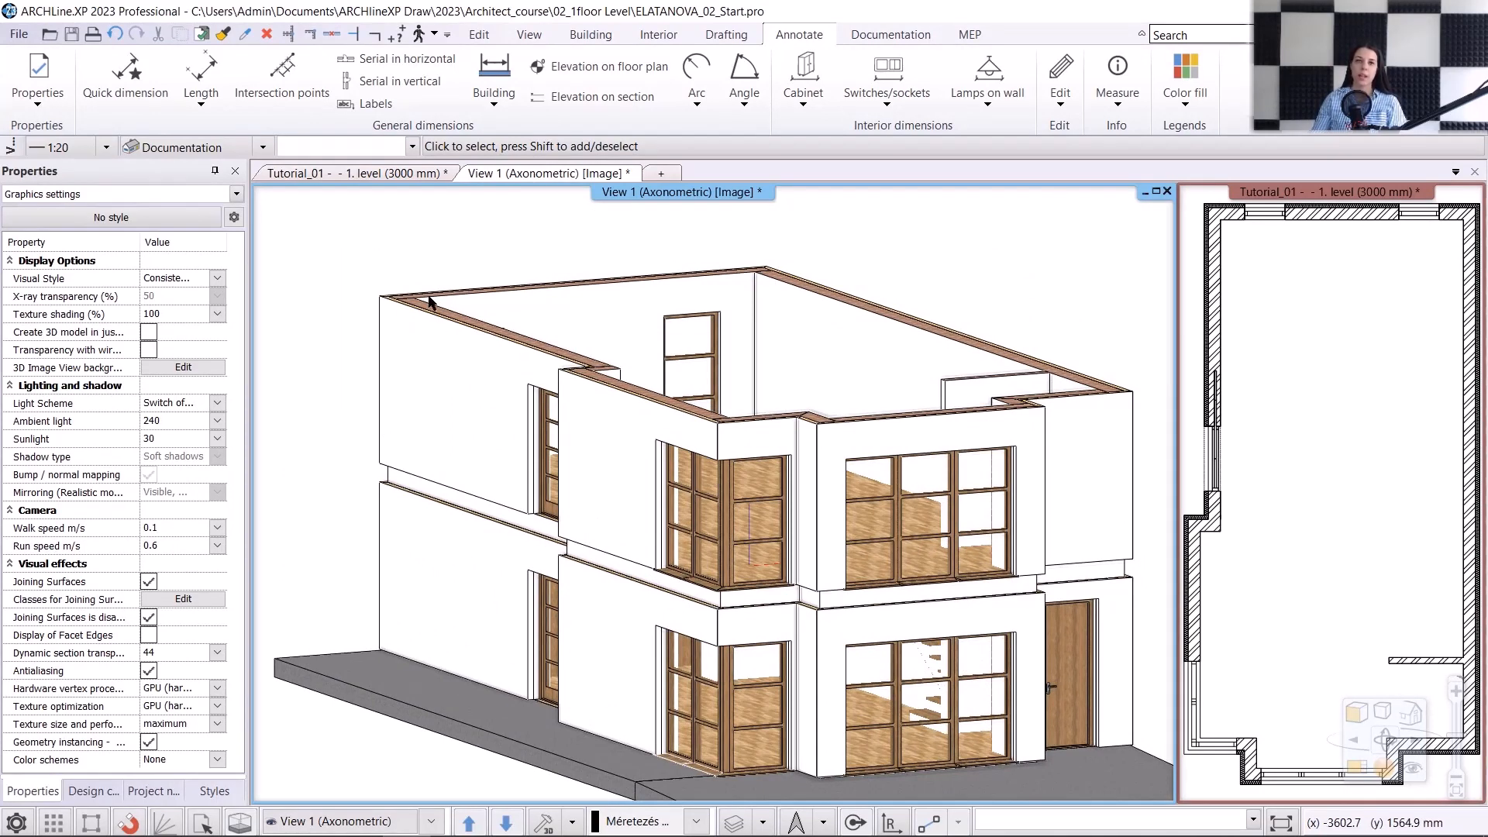
Step: Set the bottom bound of the Thermal Isolation layer to BS - Bottom of Structure in the 1. level's rear exterior wall
{"action": "left_click", "coordinate": [406, 178]}
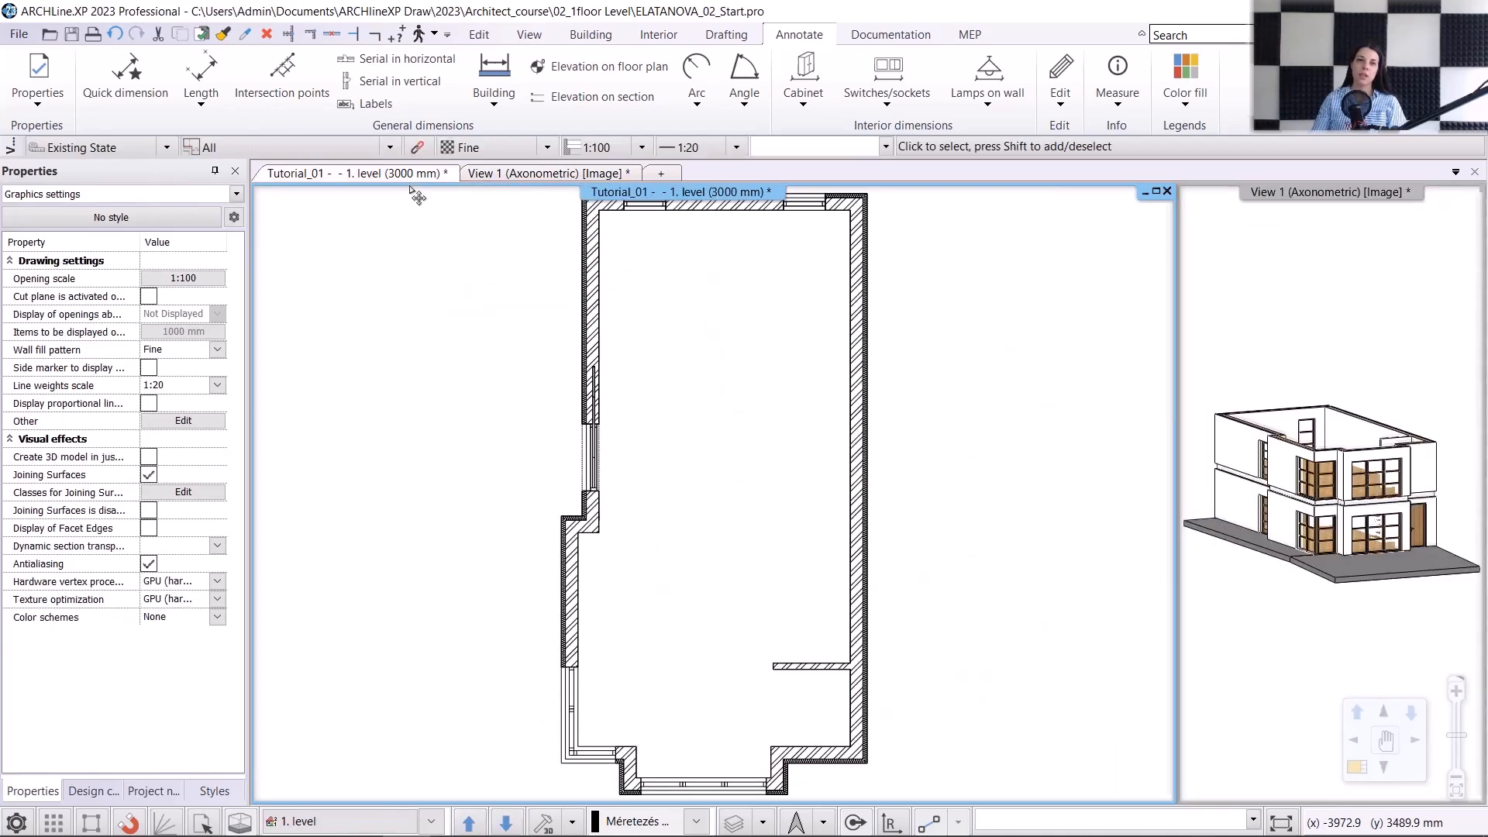
{"action": "left_click", "coordinate": [737, 280]}
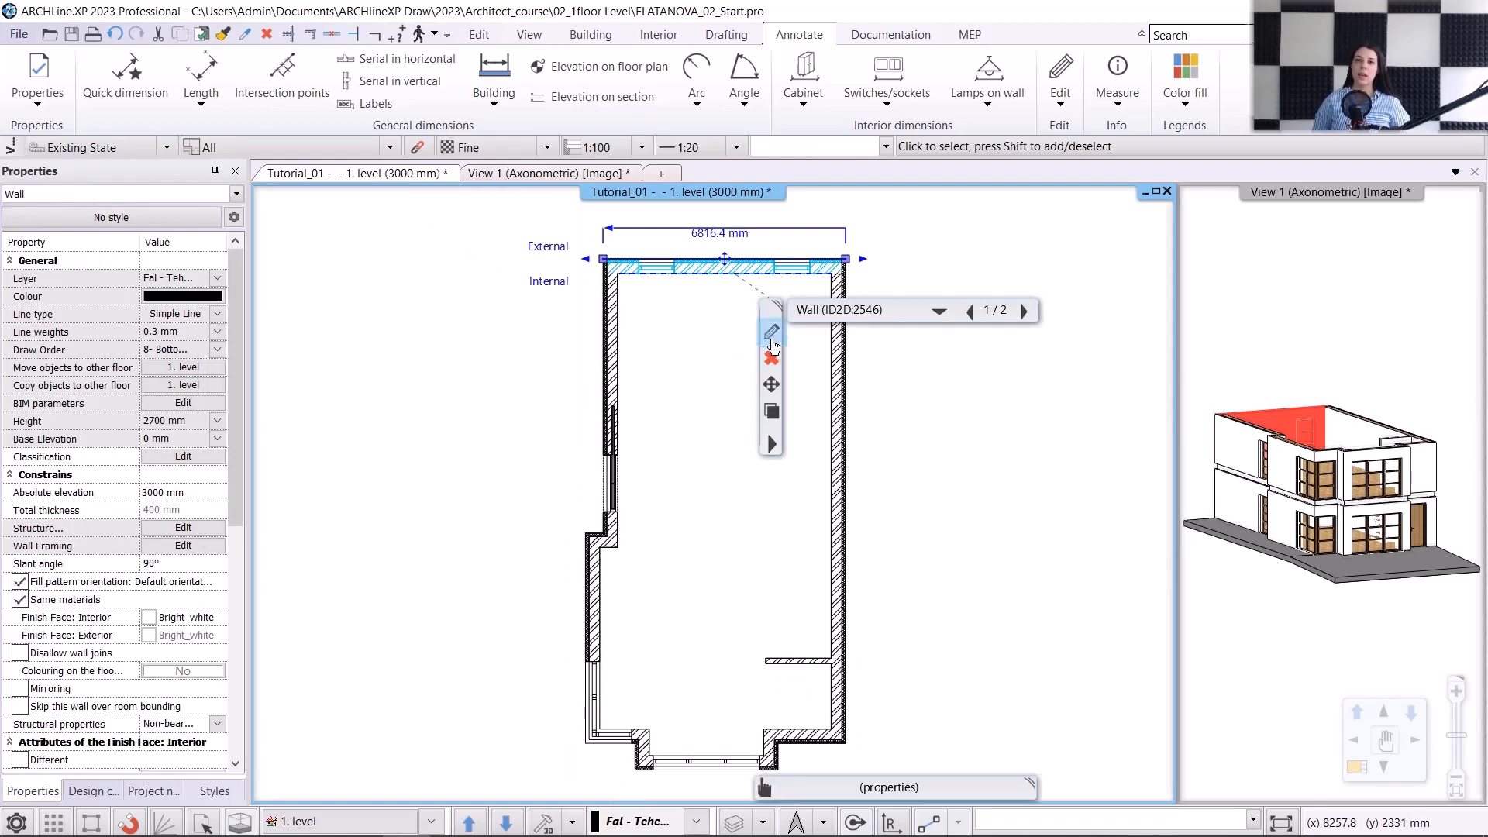
{"action": "left_click", "coordinate": [772, 333]}
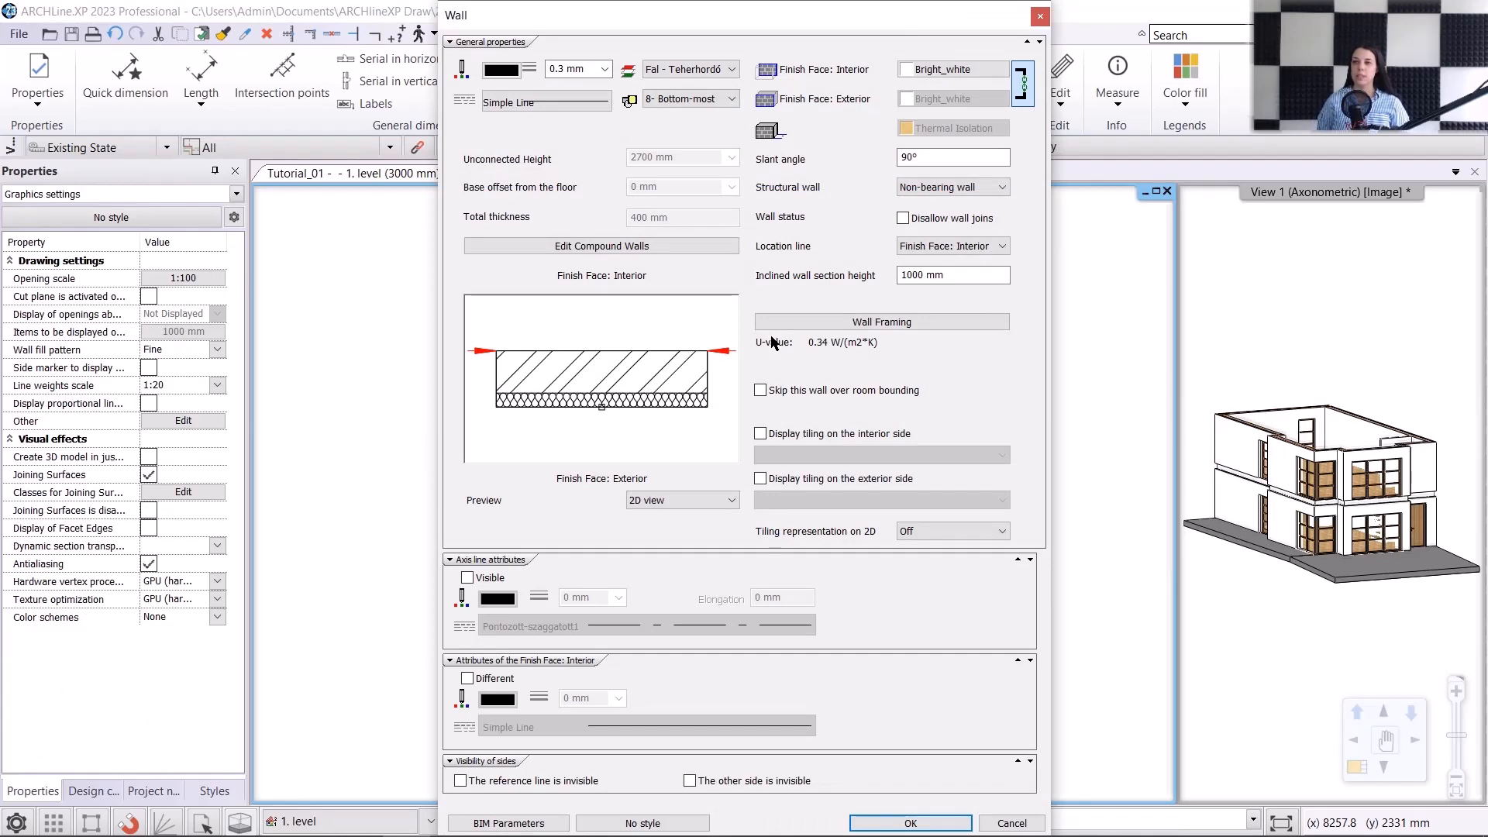
{"action": "left_click", "coordinate": [642, 246]}
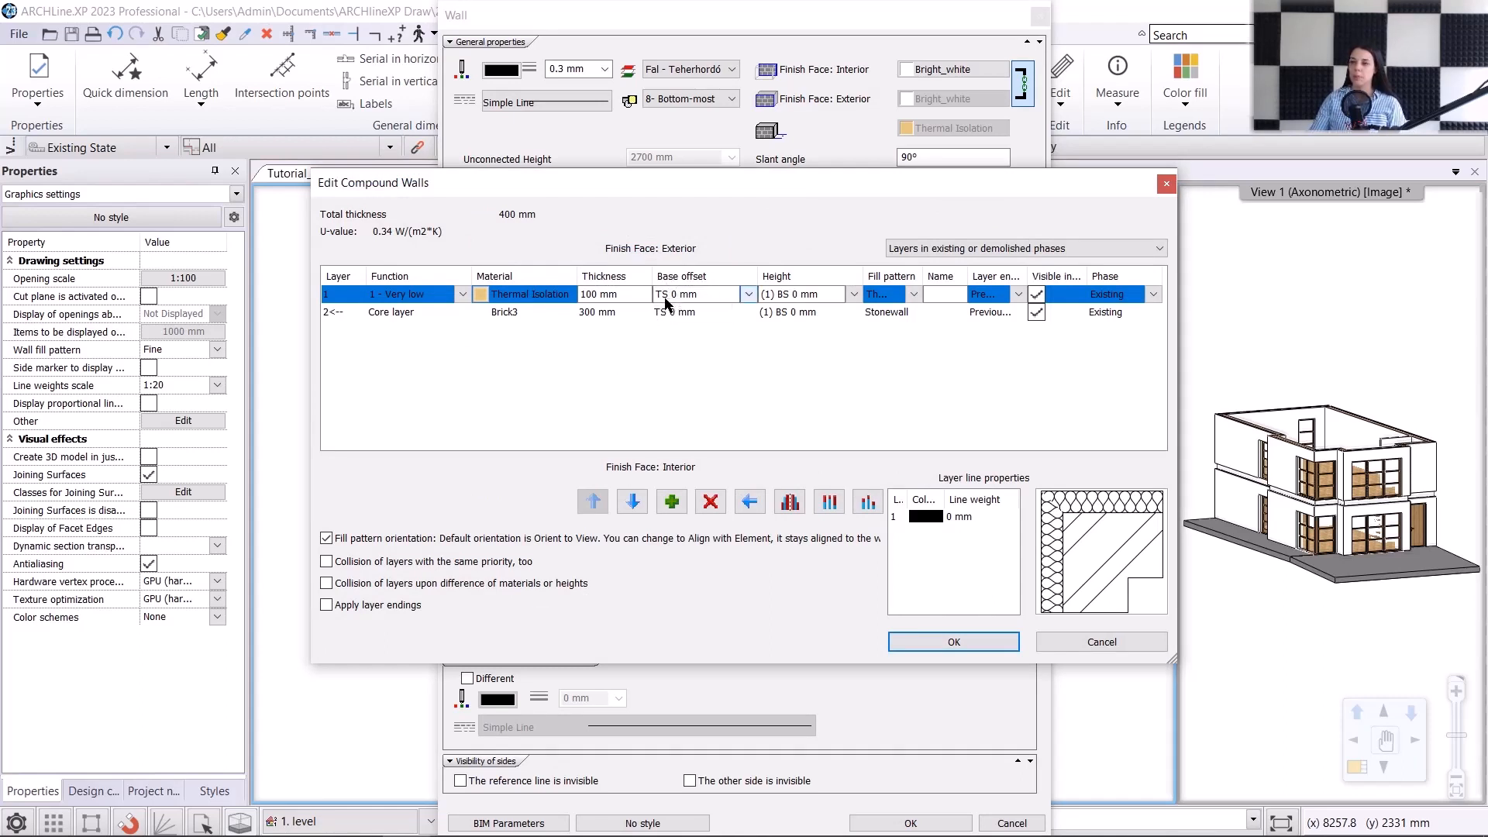
{"action": "left_click", "coordinate": [747, 293]}
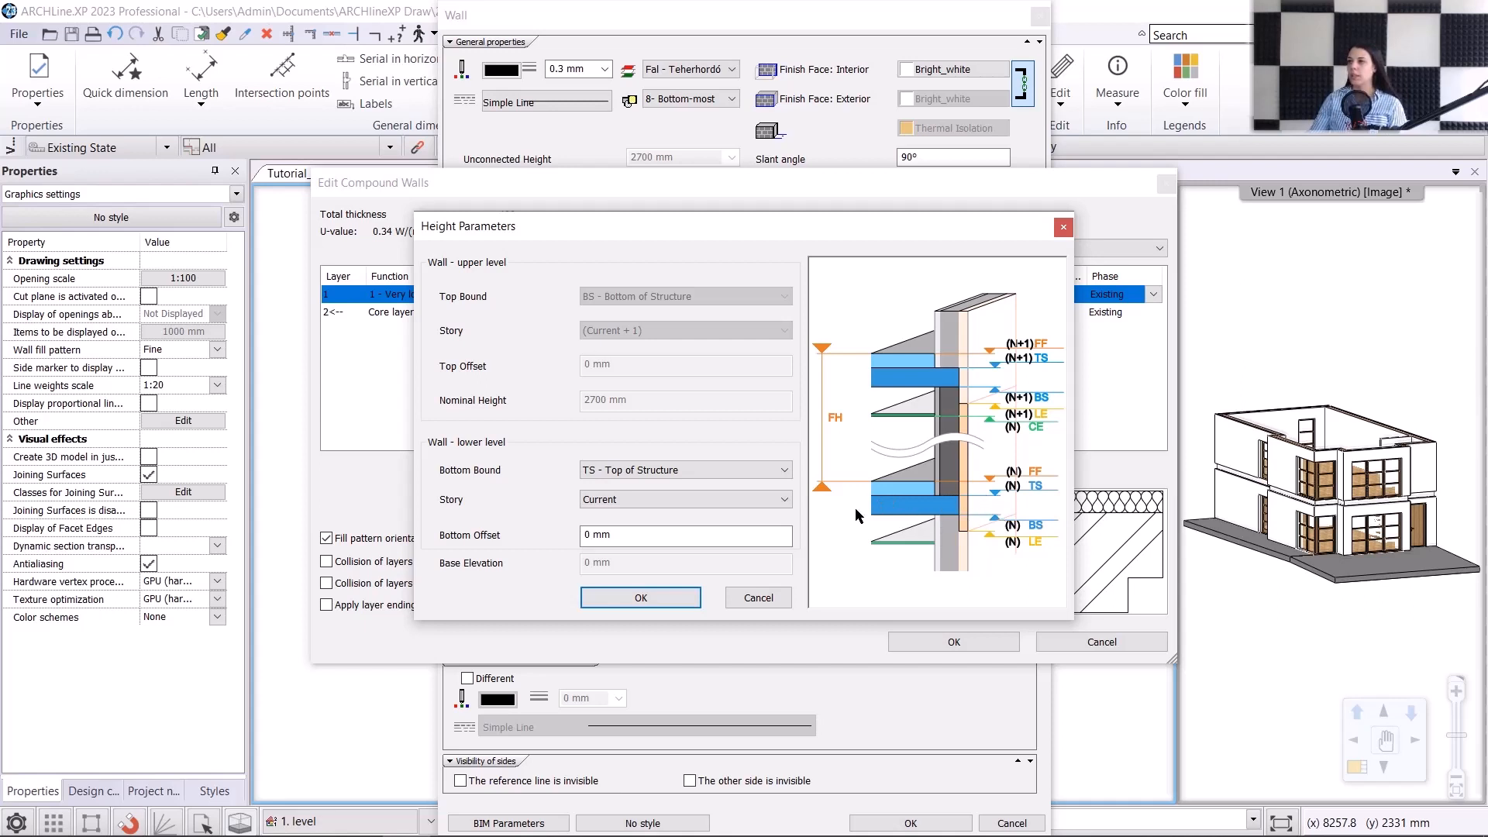
{"action": "left_click", "coordinate": [620, 476]}
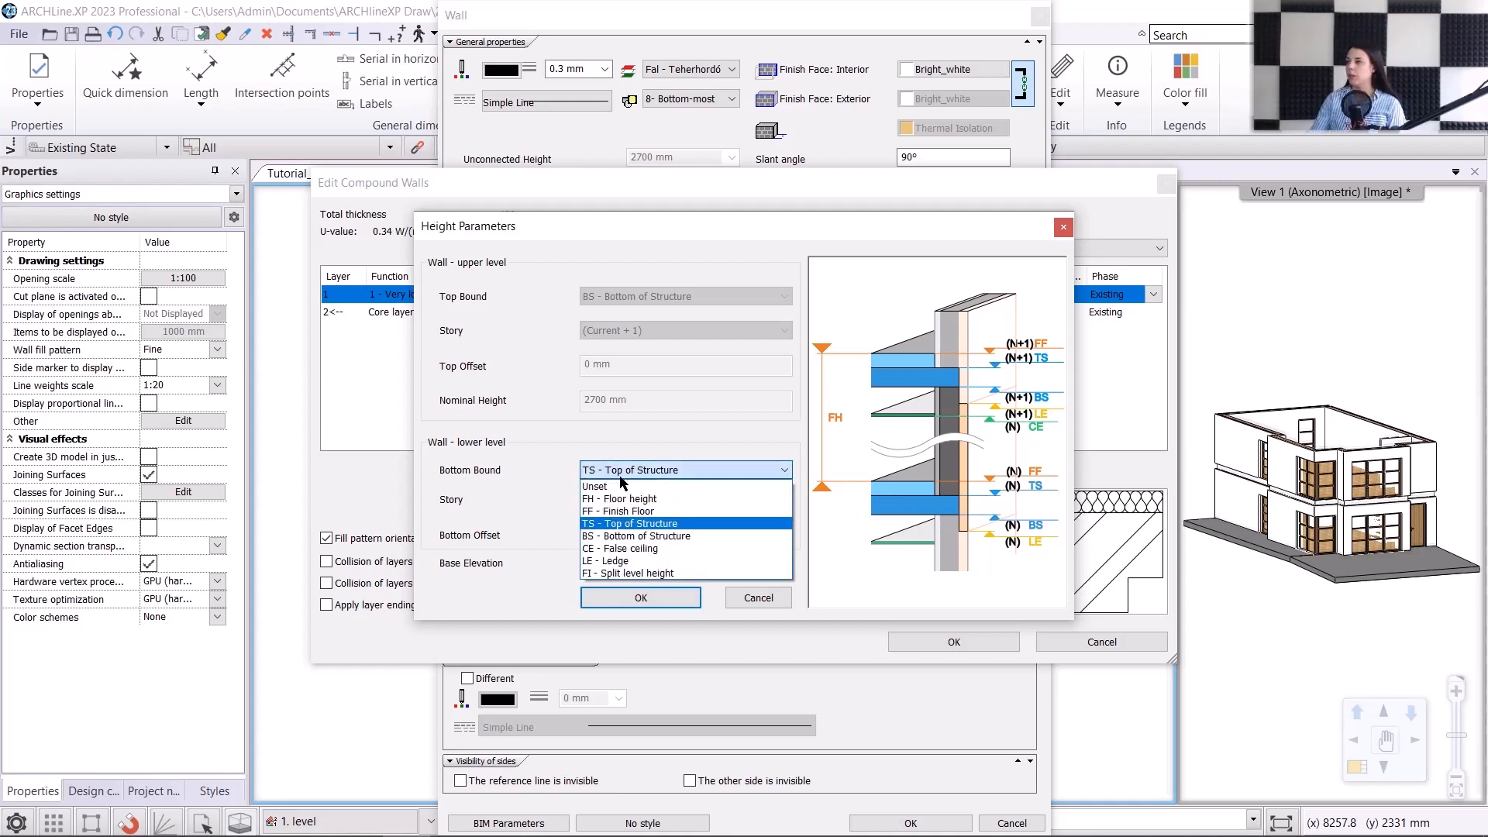
{"action": "left_click", "coordinate": [624, 536]}
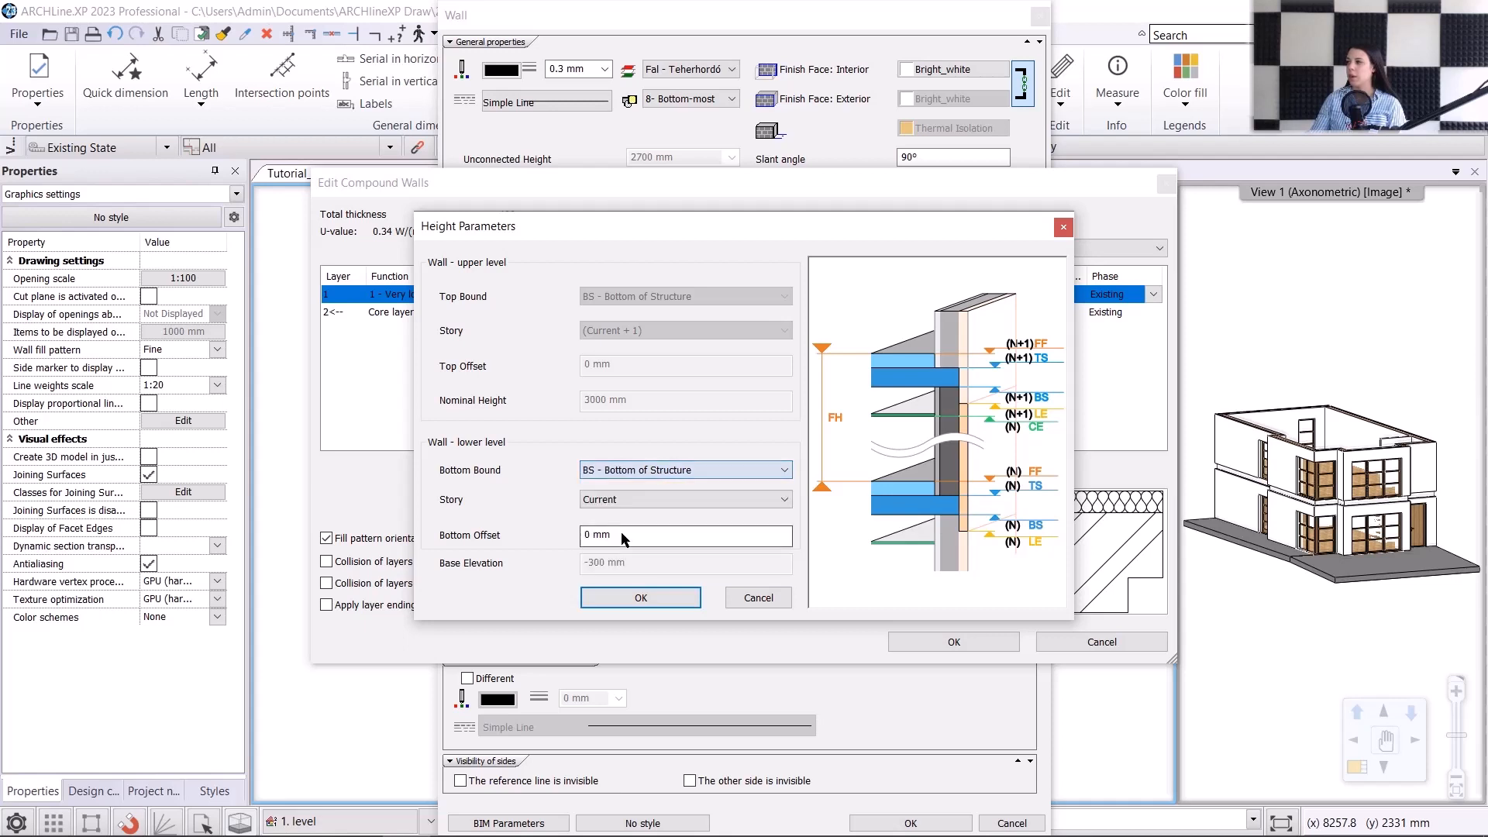
{"action": "left_click", "coordinate": [640, 598]}
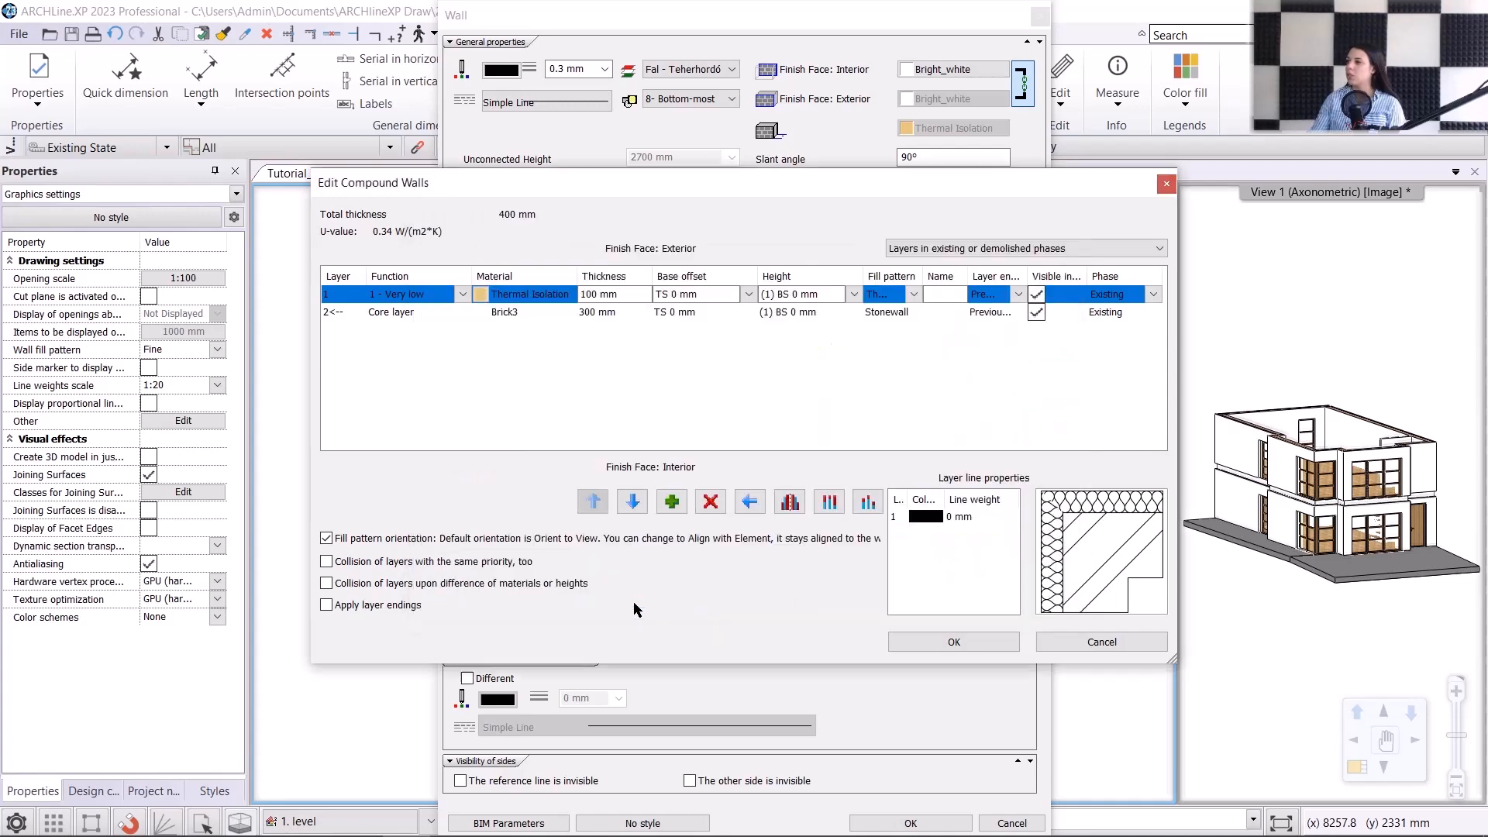
{"action": "left_click", "coordinate": [938, 645]}
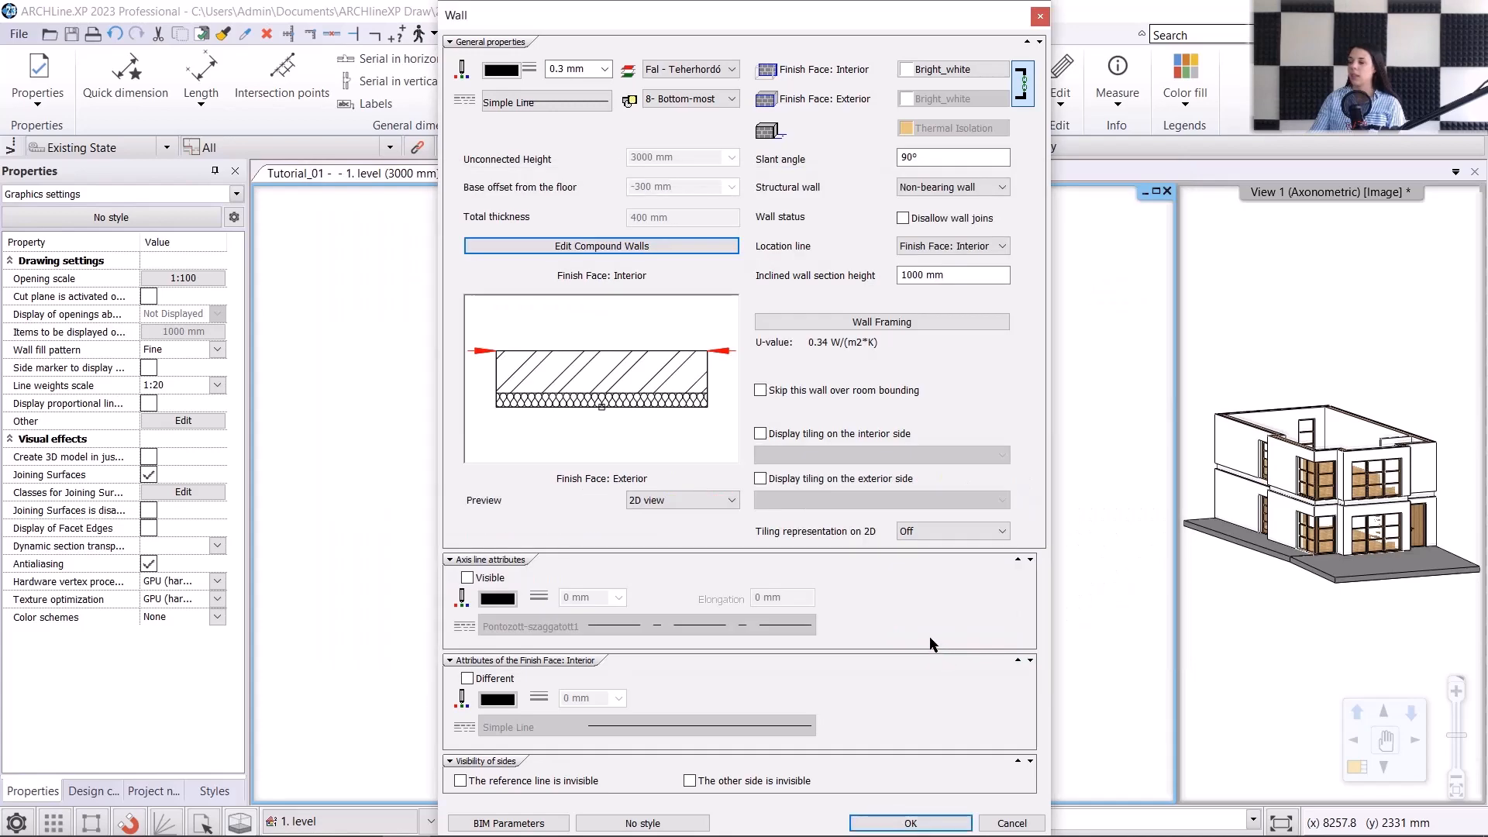
{"action": "left_click", "coordinate": [899, 823]}
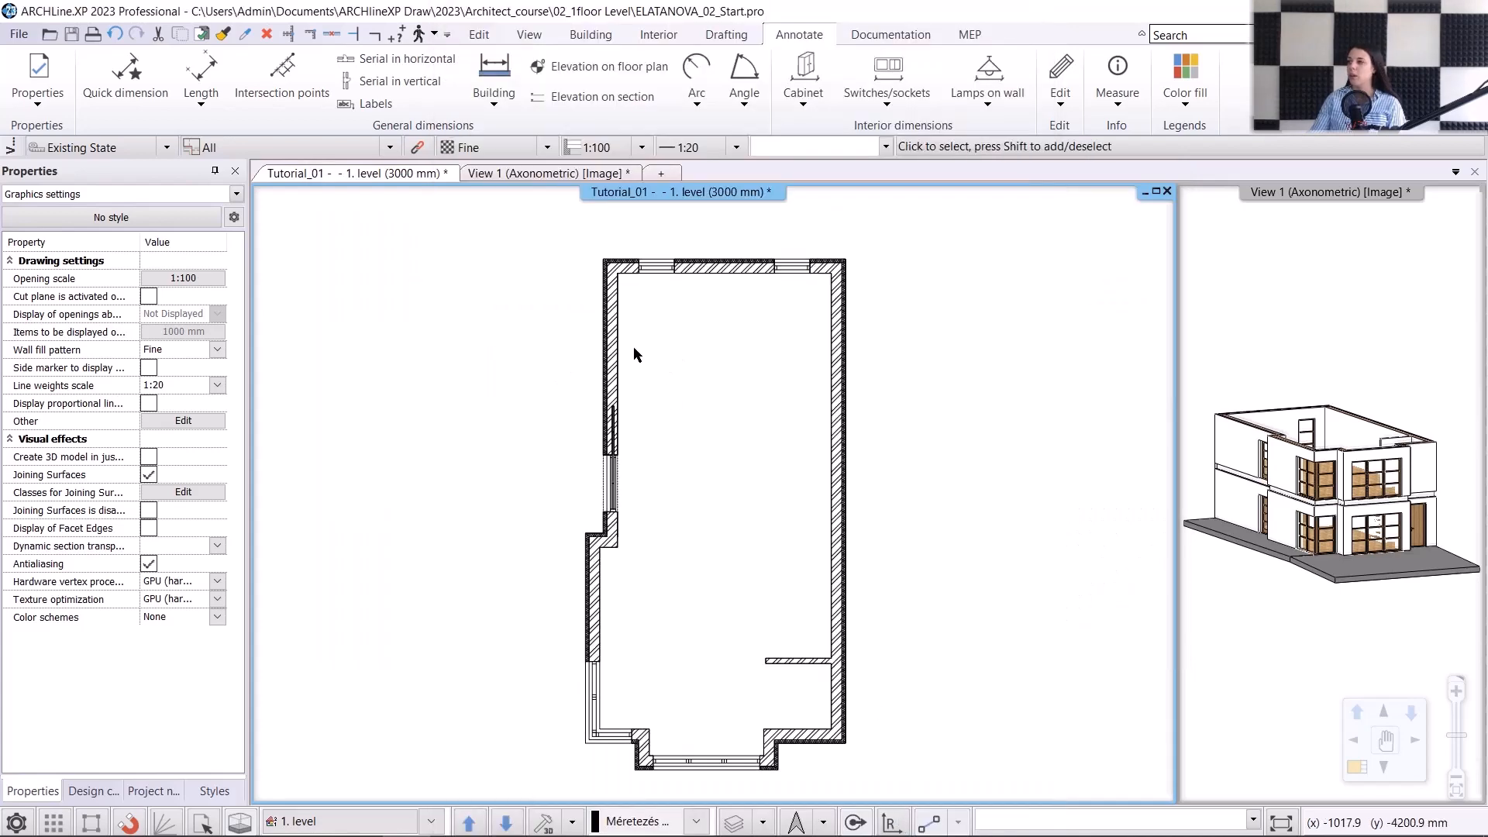
Step: Examine in 3D how the rear wall's insulation layer meets the ground-floor facade at the building corner
{"action": "left_click", "coordinate": [543, 173]}
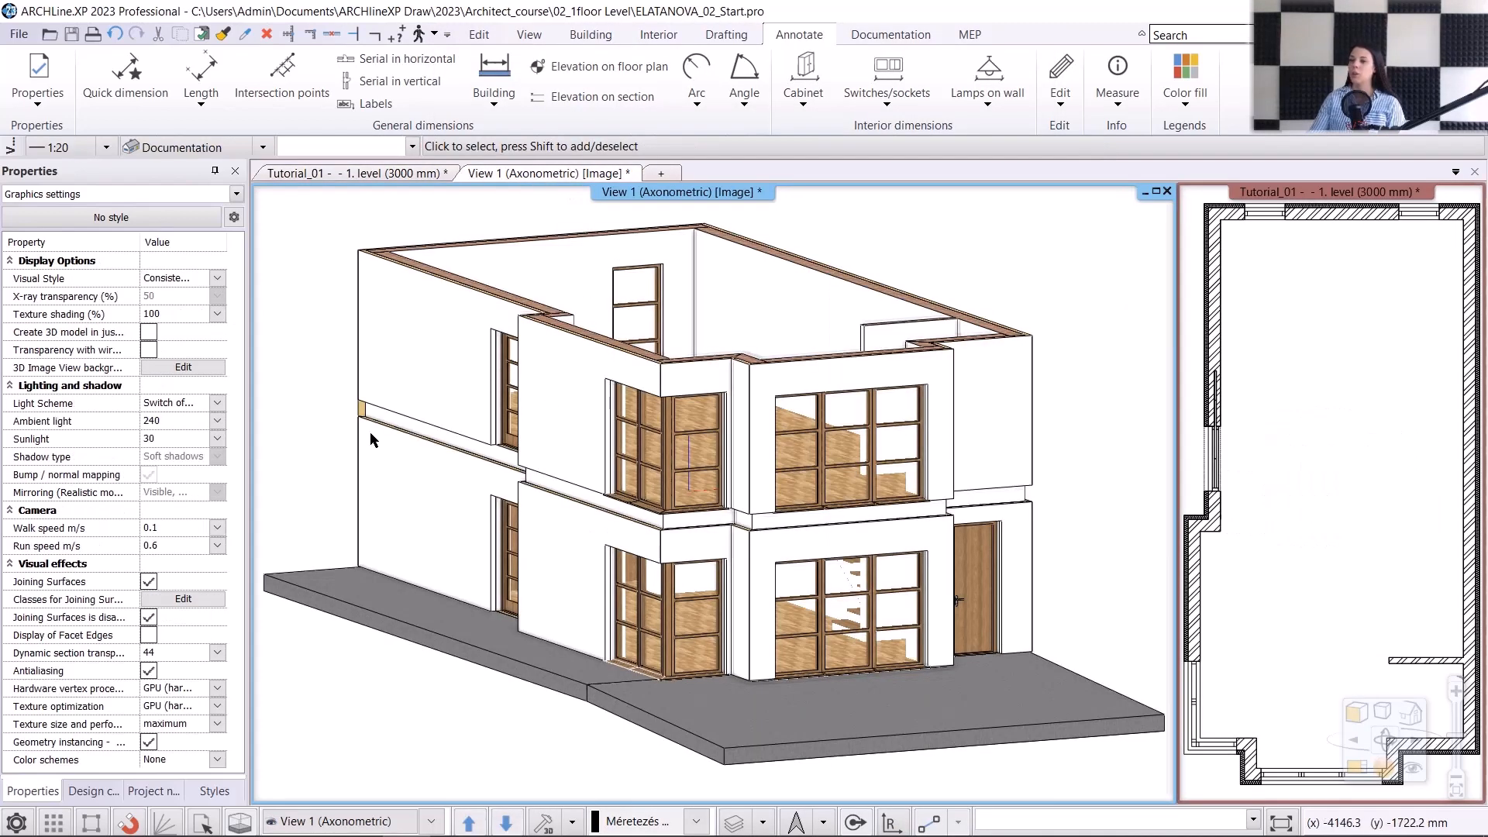
{"action": "scroll", "coordinate": [619, 553], "scroll_direction": "up", "scroll_amount": 8}
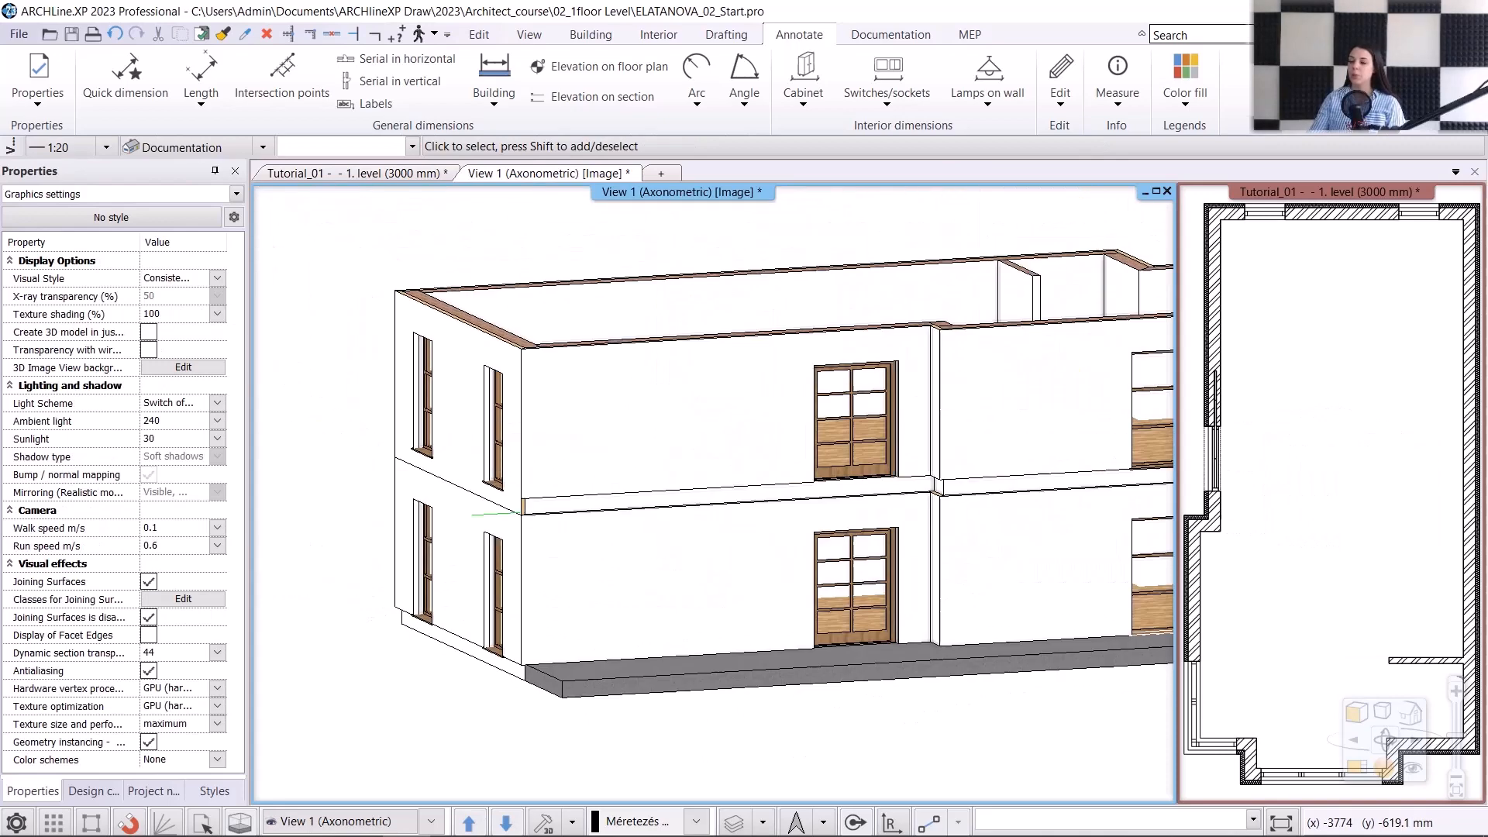
{"action": "scroll", "coordinate": [619, 553], "scroll_direction": "up", "scroll_amount": 4}
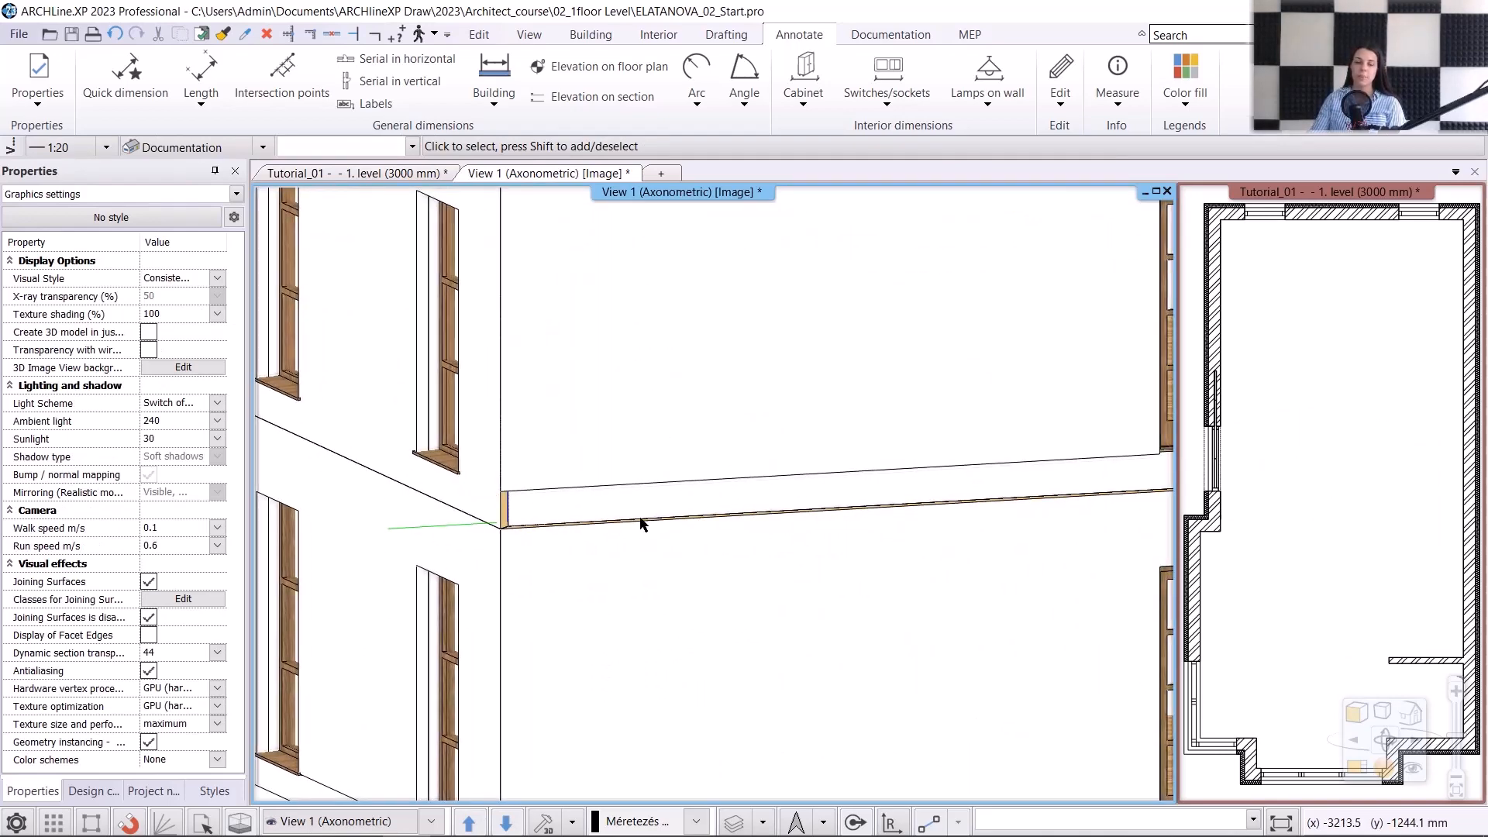
{"action": "scroll", "coordinate": [812, 454], "scroll_direction": "down", "scroll_amount": 6}
{"action": "scroll", "coordinate": [963, 520], "scroll_direction": "up", "scroll_amount": 2}
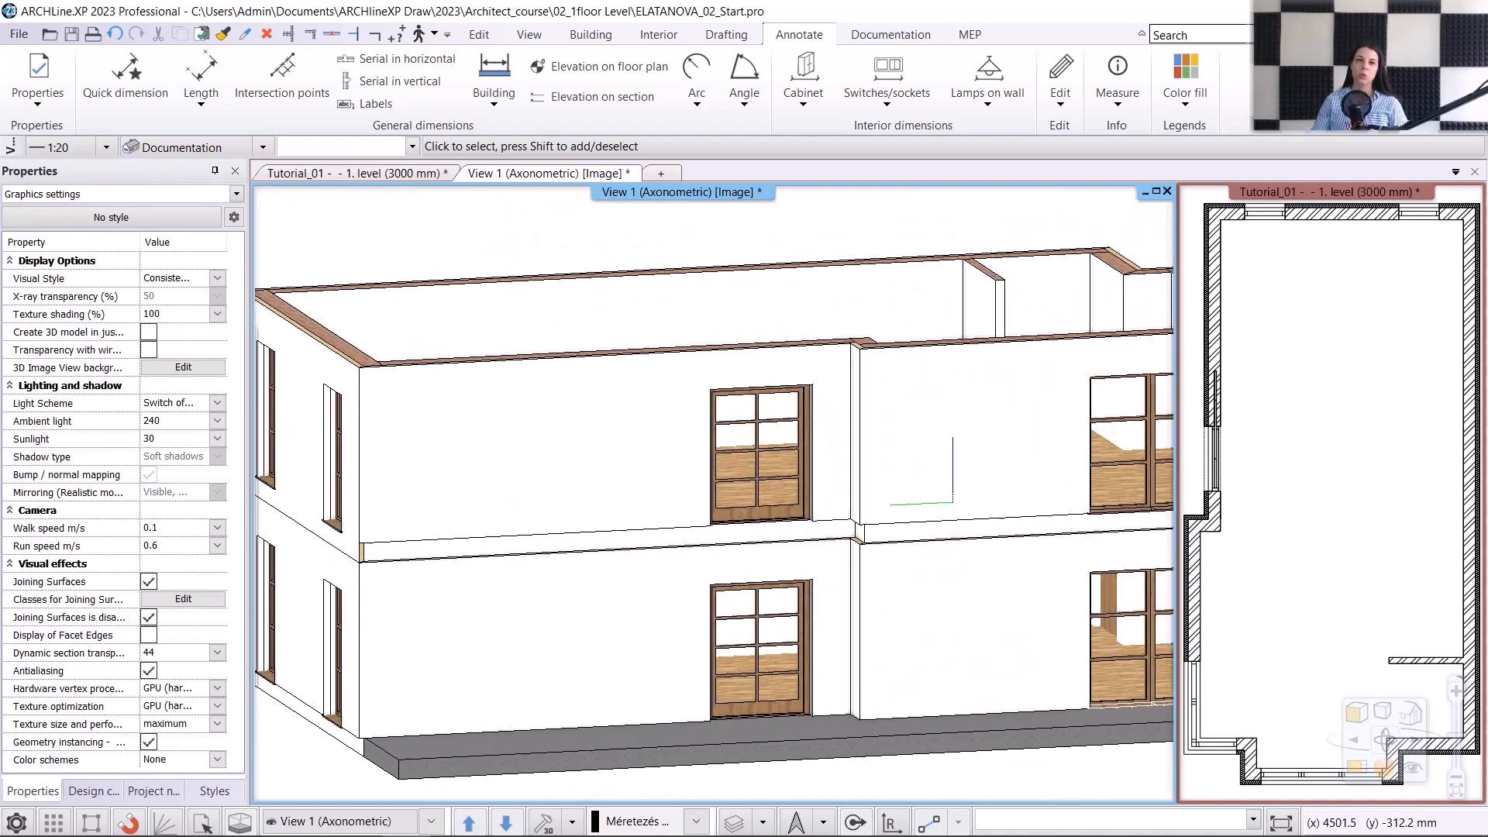
{"action": "scroll", "coordinate": [963, 521], "scroll_direction": "down", "scroll_amount": 4}
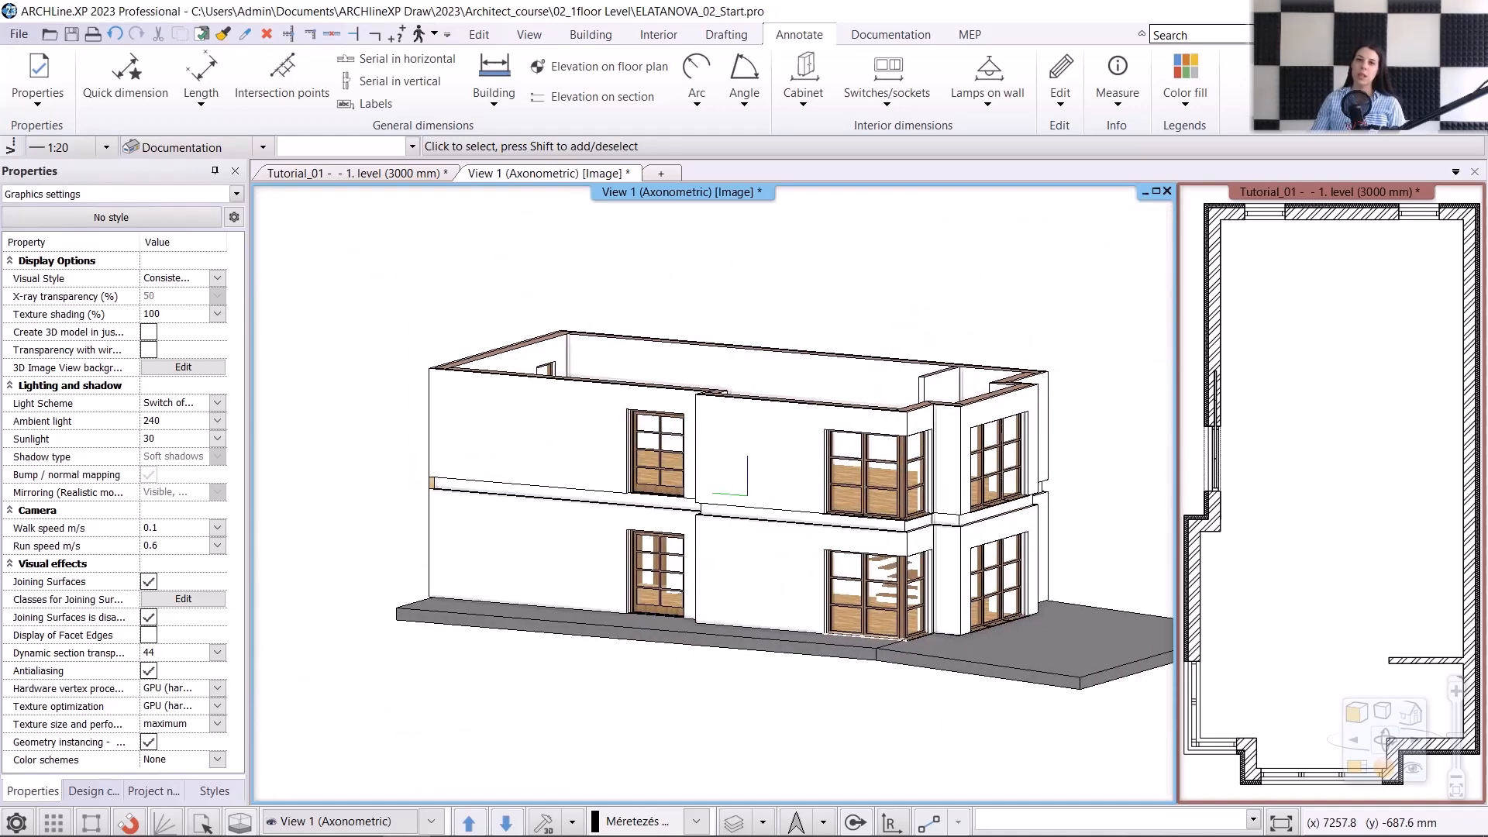
Step: Take the rear exterior wall of the 1. level as the source for copying properties, transferring only the Elev. property
{"action": "left_click", "coordinate": [404, 172]}
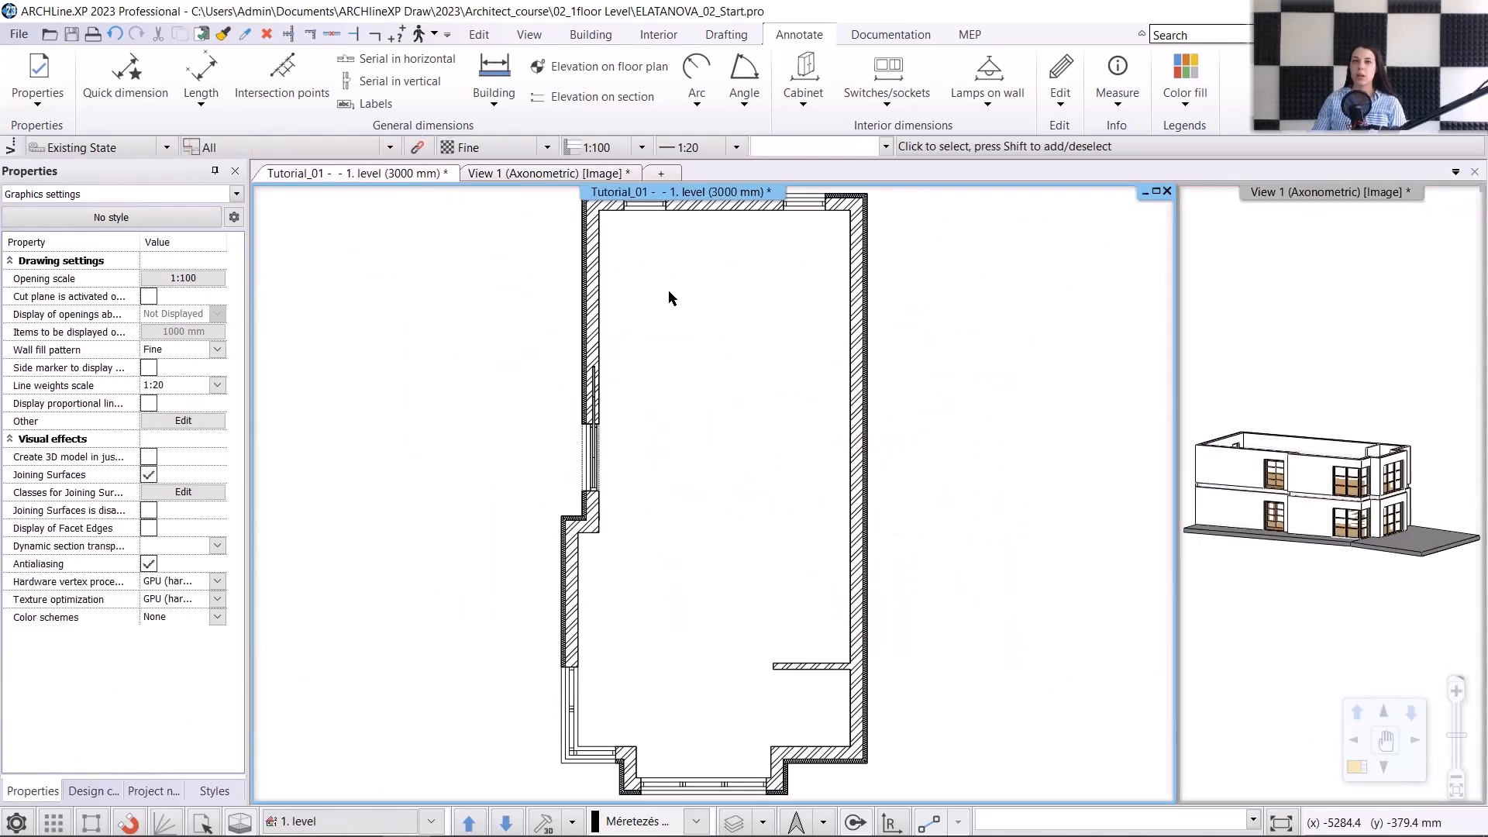
{"action": "left_click", "coordinate": [725, 217]}
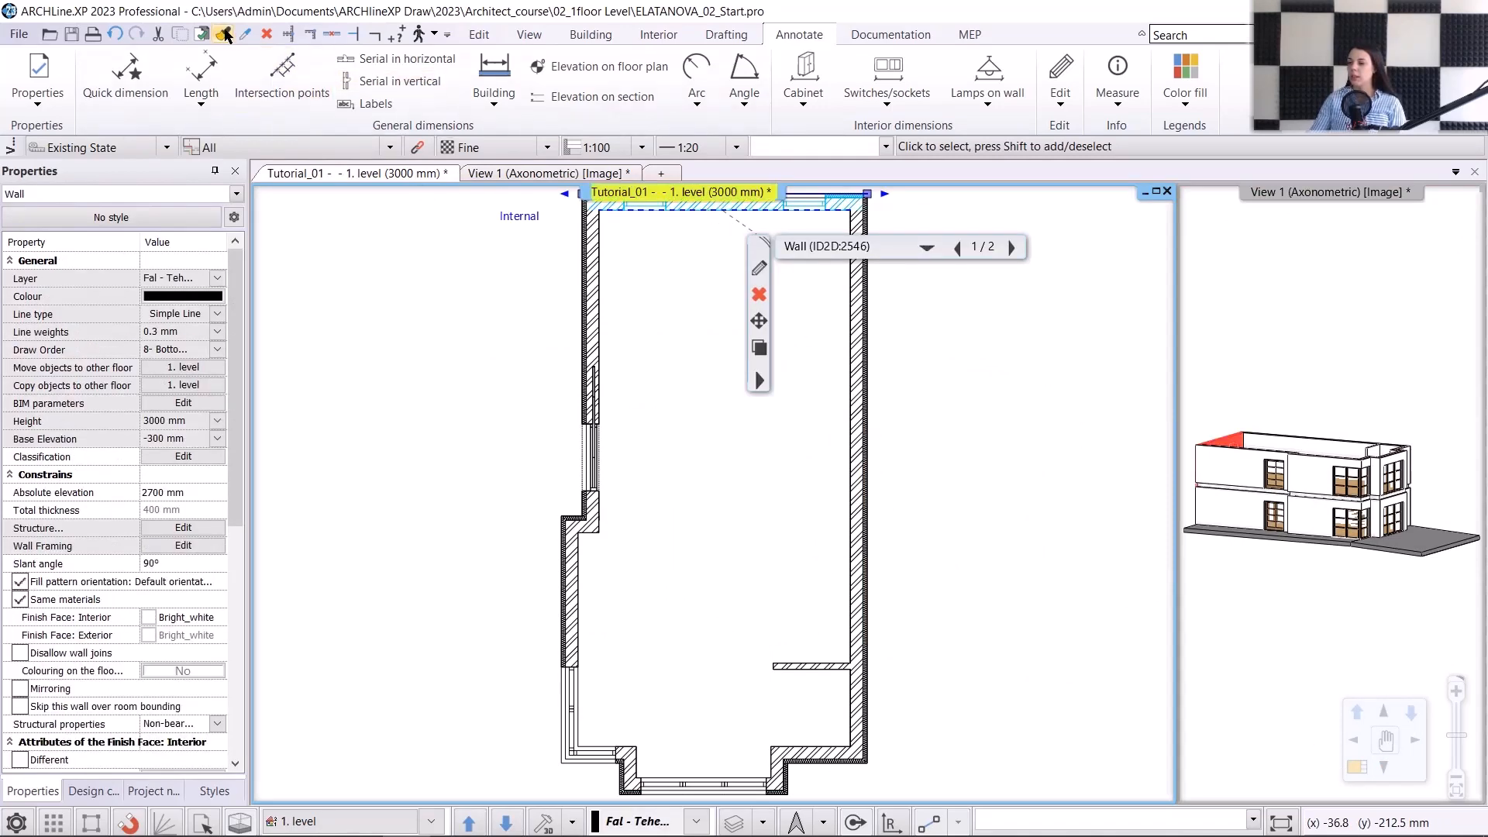
{"action": "left_click", "coordinate": [224, 34]}
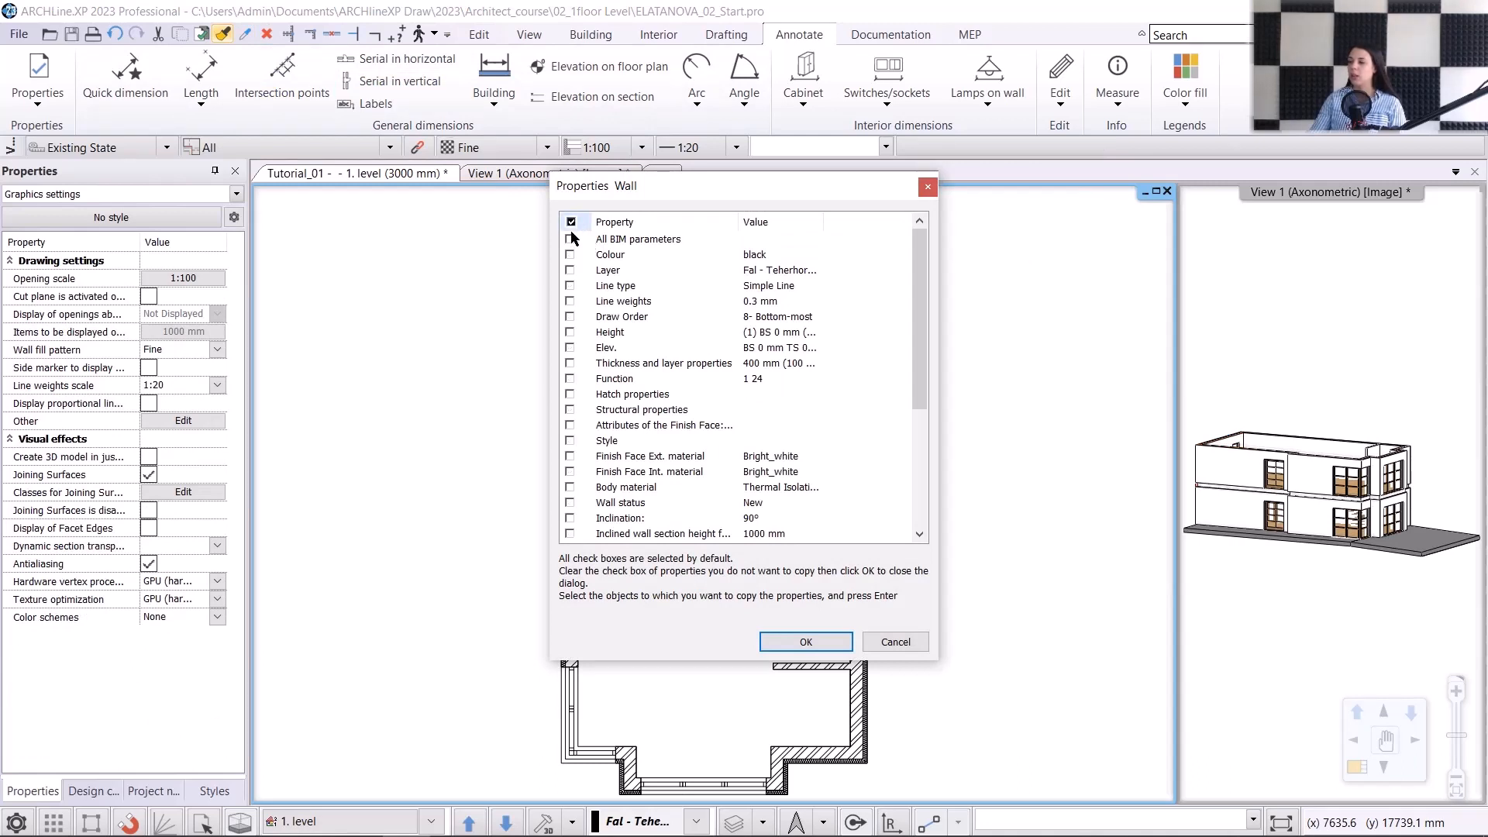
{"action": "left_click", "coordinate": [571, 348]}
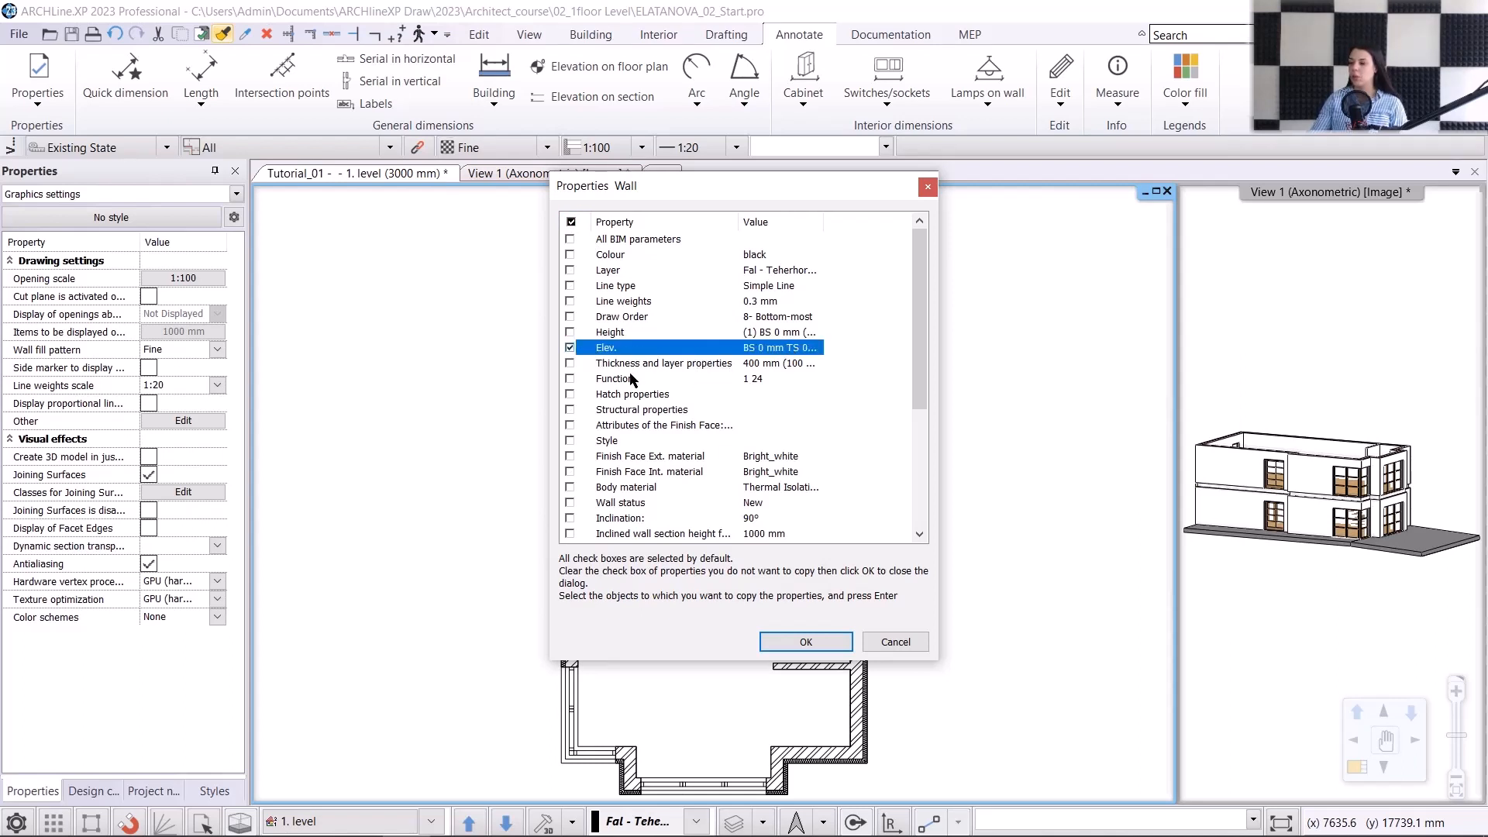
{"action": "left_click", "coordinate": [817, 641]}
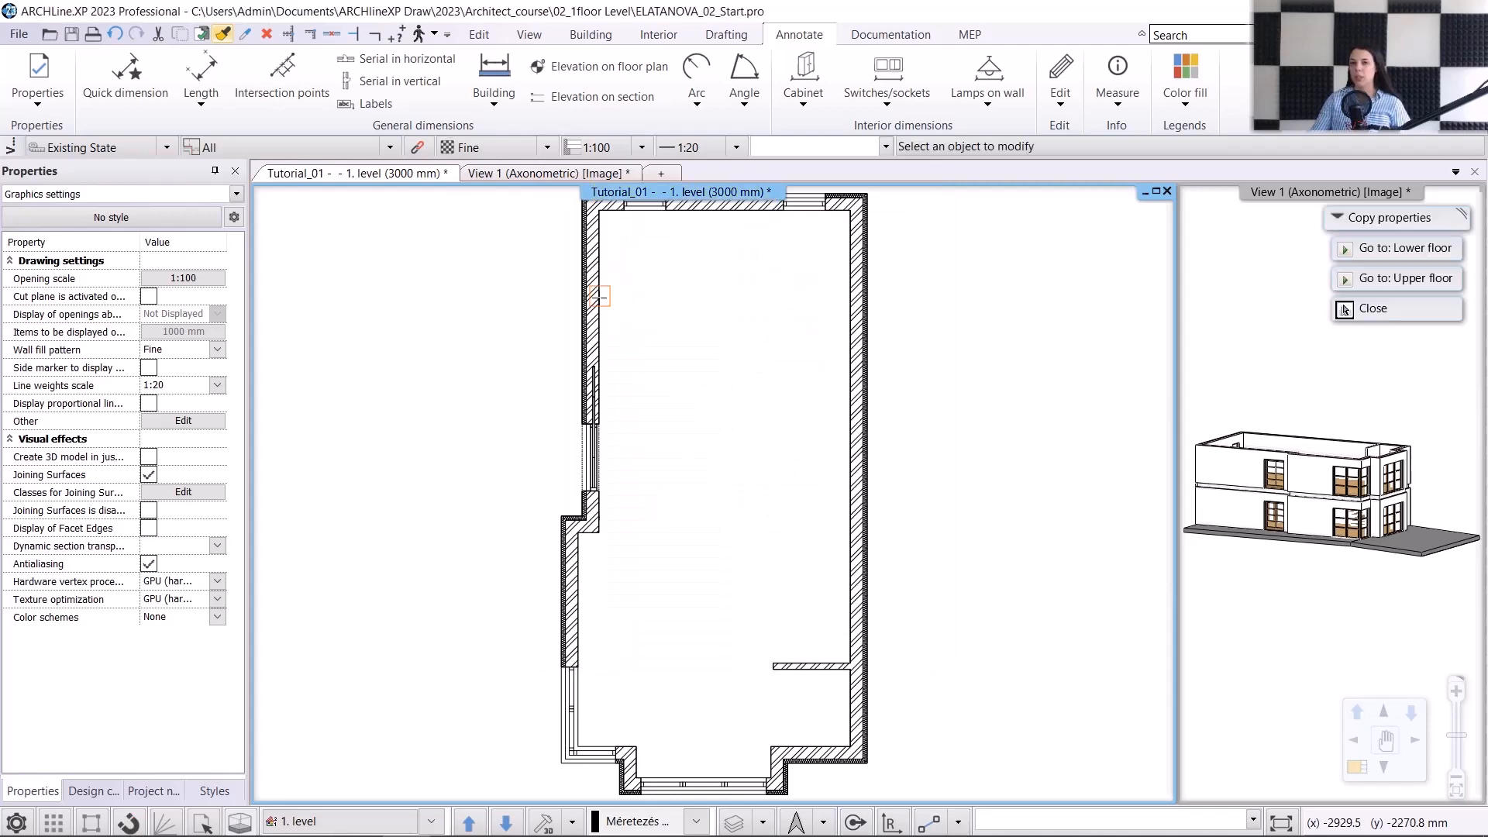
Step: Apply the copied elevation property to the remaining outer walls of the 1. level, including the side, front and bay walls
{"action": "left_click", "coordinate": [593, 533]}
{"action": "left_click", "coordinate": [571, 561]}
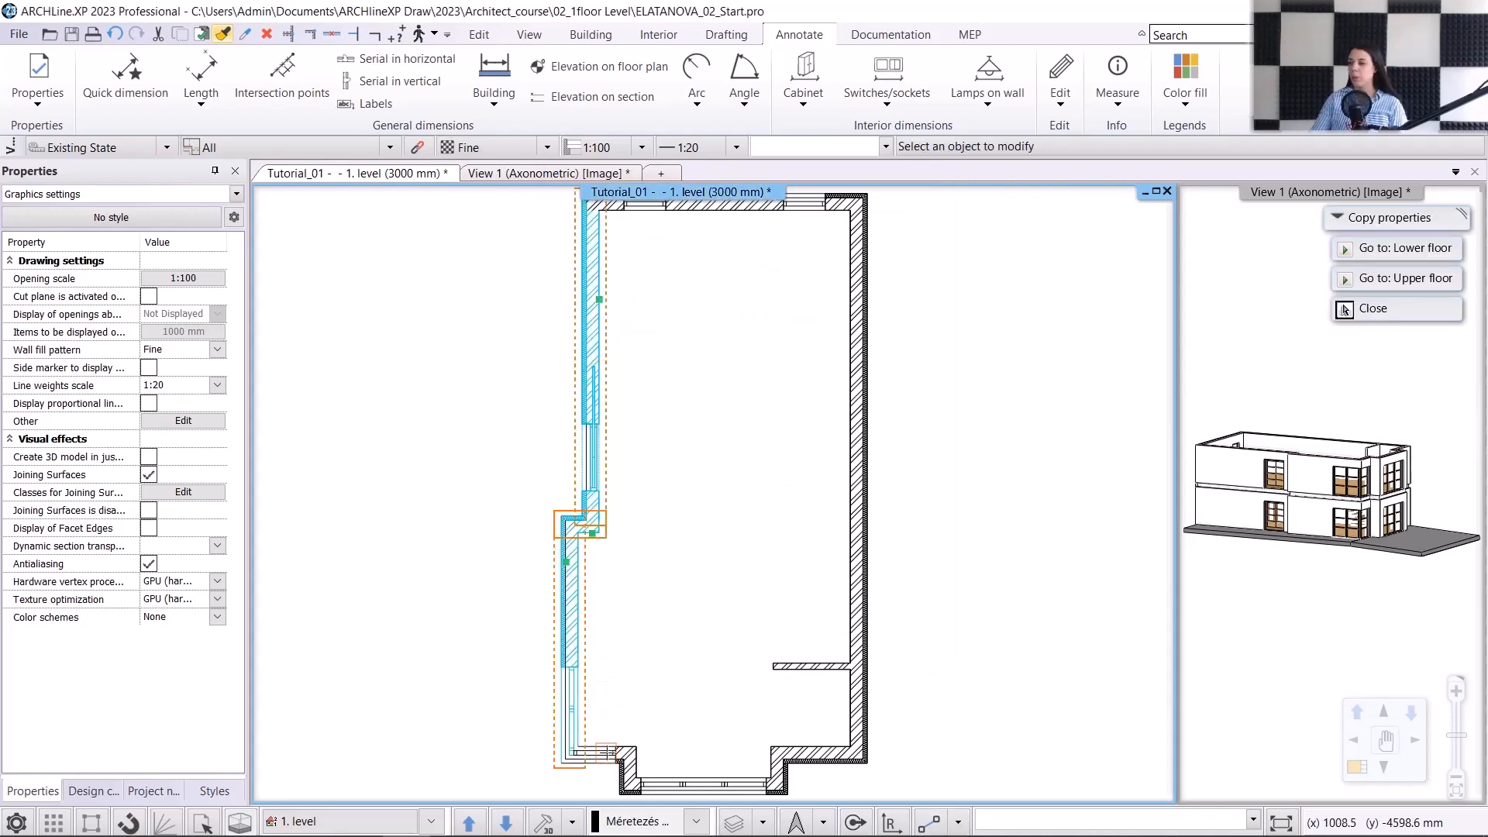
{"action": "left_click", "coordinate": [616, 750]}
{"action": "left_click", "coordinate": [634, 771]}
{"action": "left_click", "coordinate": [775, 789]}
{"action": "left_click", "coordinate": [777, 767]}
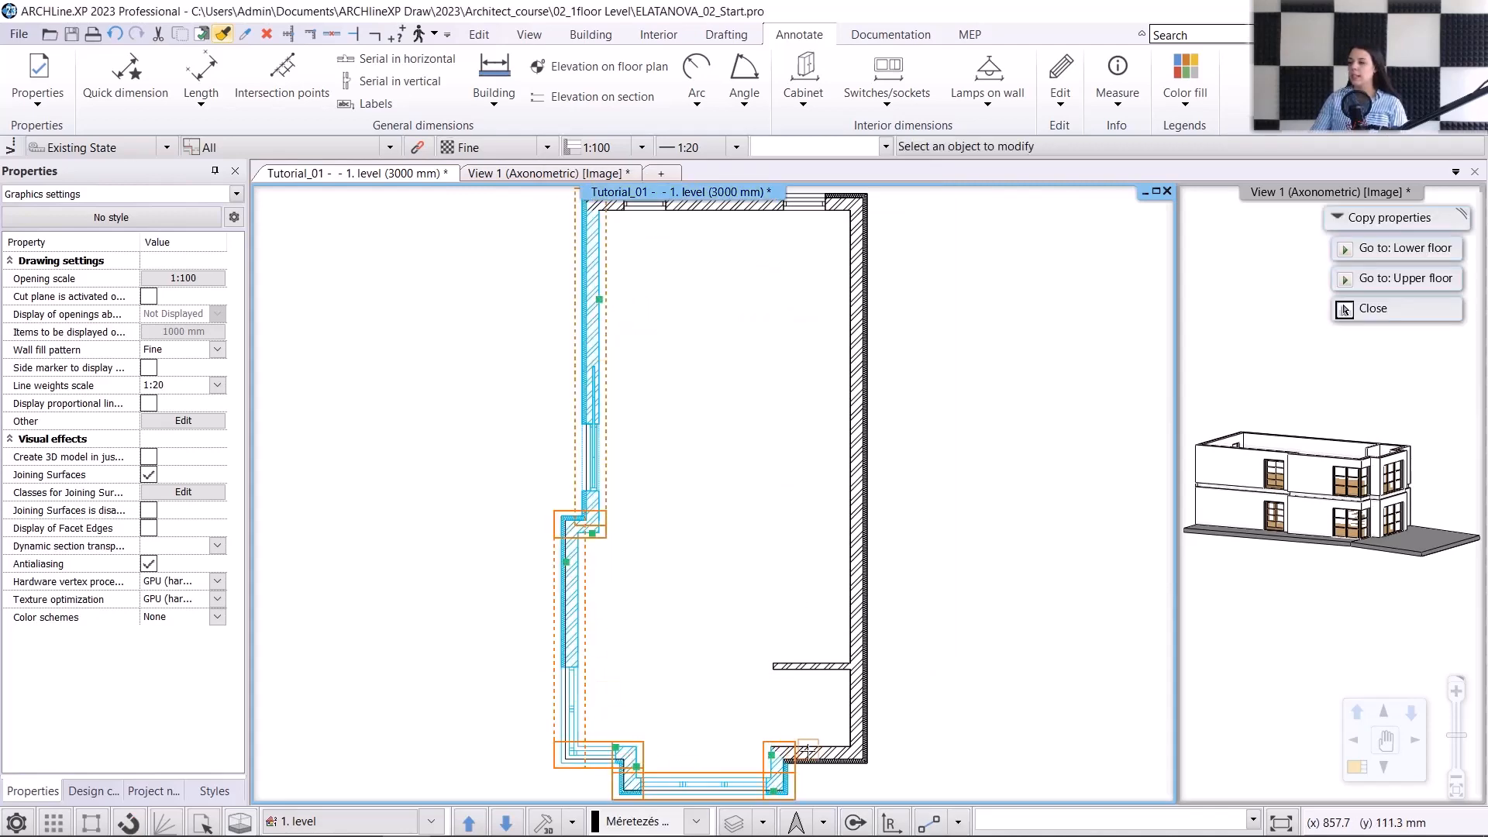
{"action": "left_click", "coordinate": [809, 750]}
{"action": "left_click", "coordinate": [846, 697]}
{"action": "key", "text": "Return"}
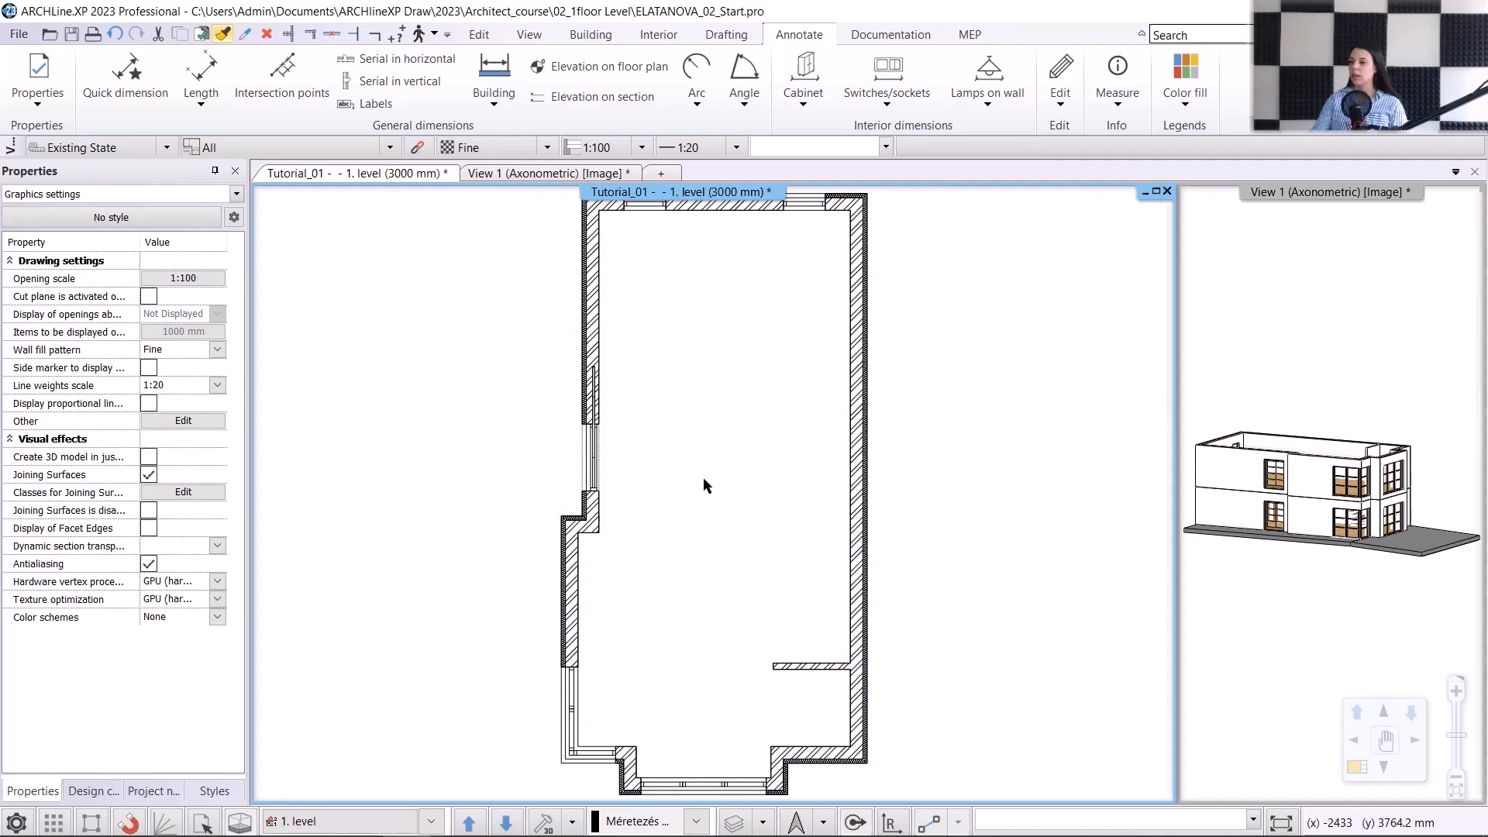
Step: Rebuild the 3D model and examine the facade joint and the 1. level slab from above
{"action": "left_click", "coordinate": [544, 173]}
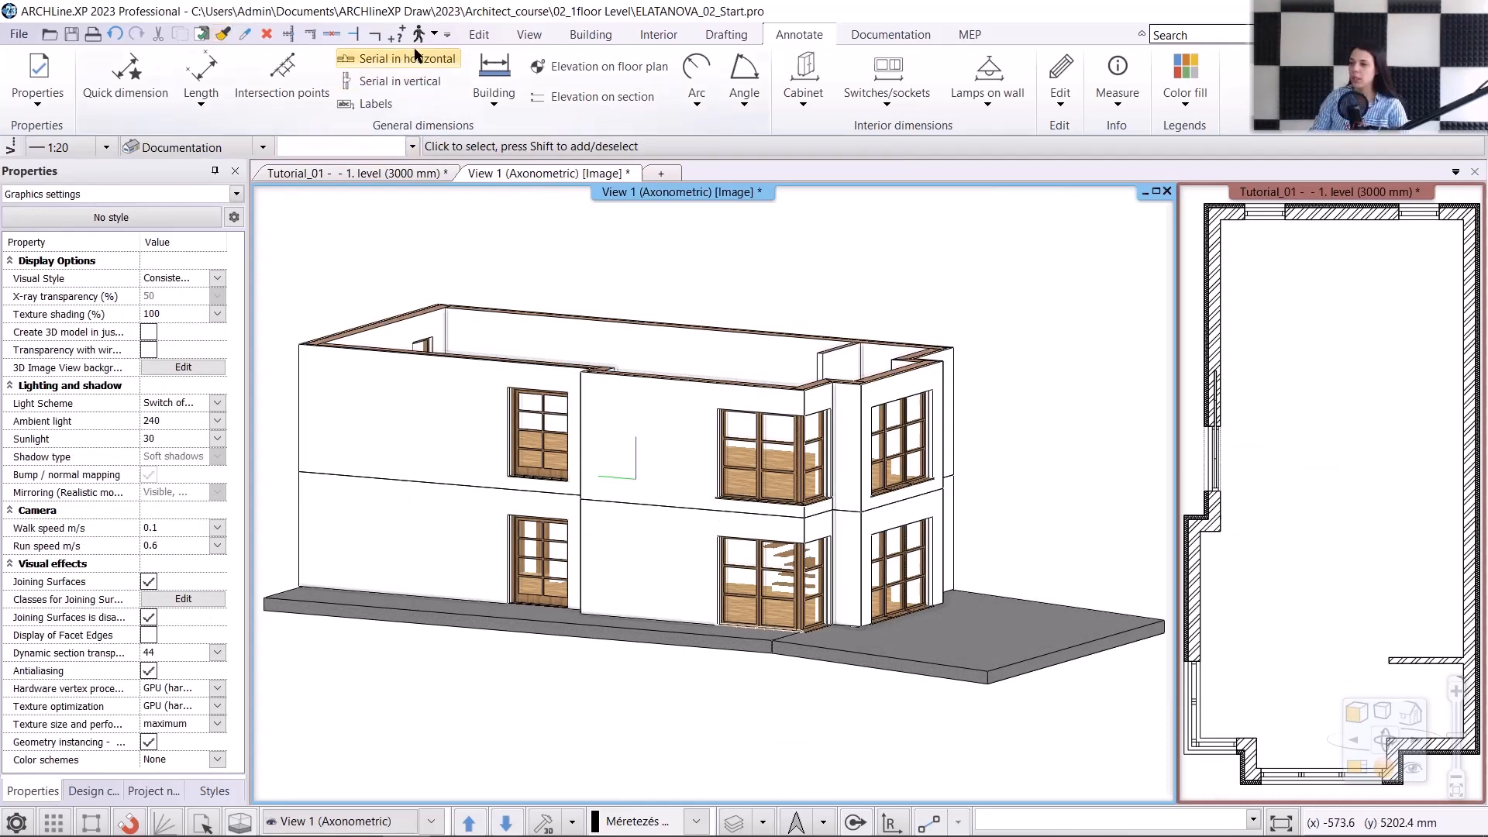
{"action": "left_click", "coordinate": [543, 823]}
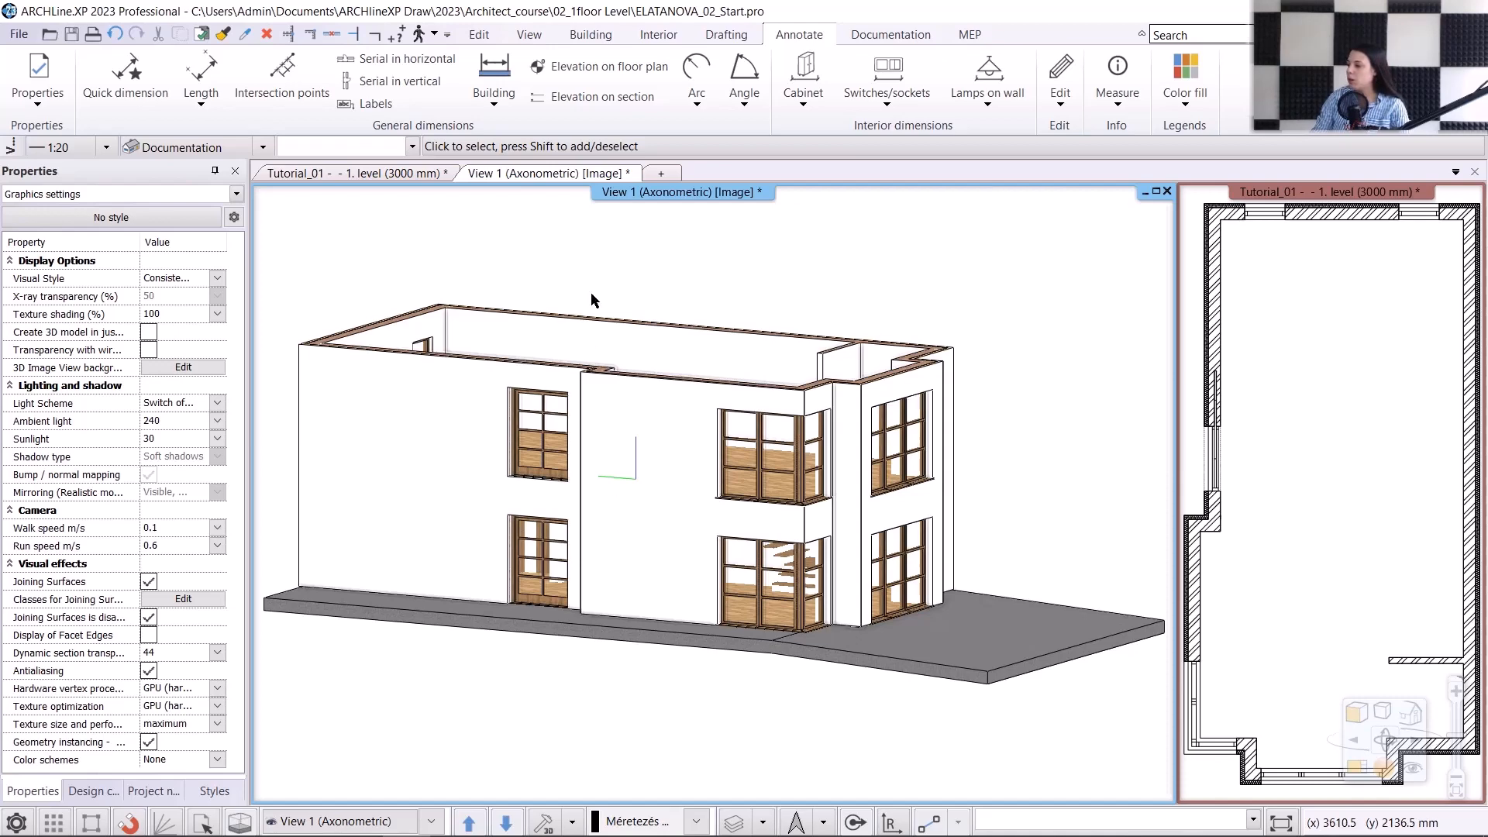
{"action": "middle_click_drag", "start_coordinate": [590, 292], "coordinate": [480, 303]}
{"action": "middle_click_drag", "start_coordinate": [814, 341], "coordinate": [806, 358]}
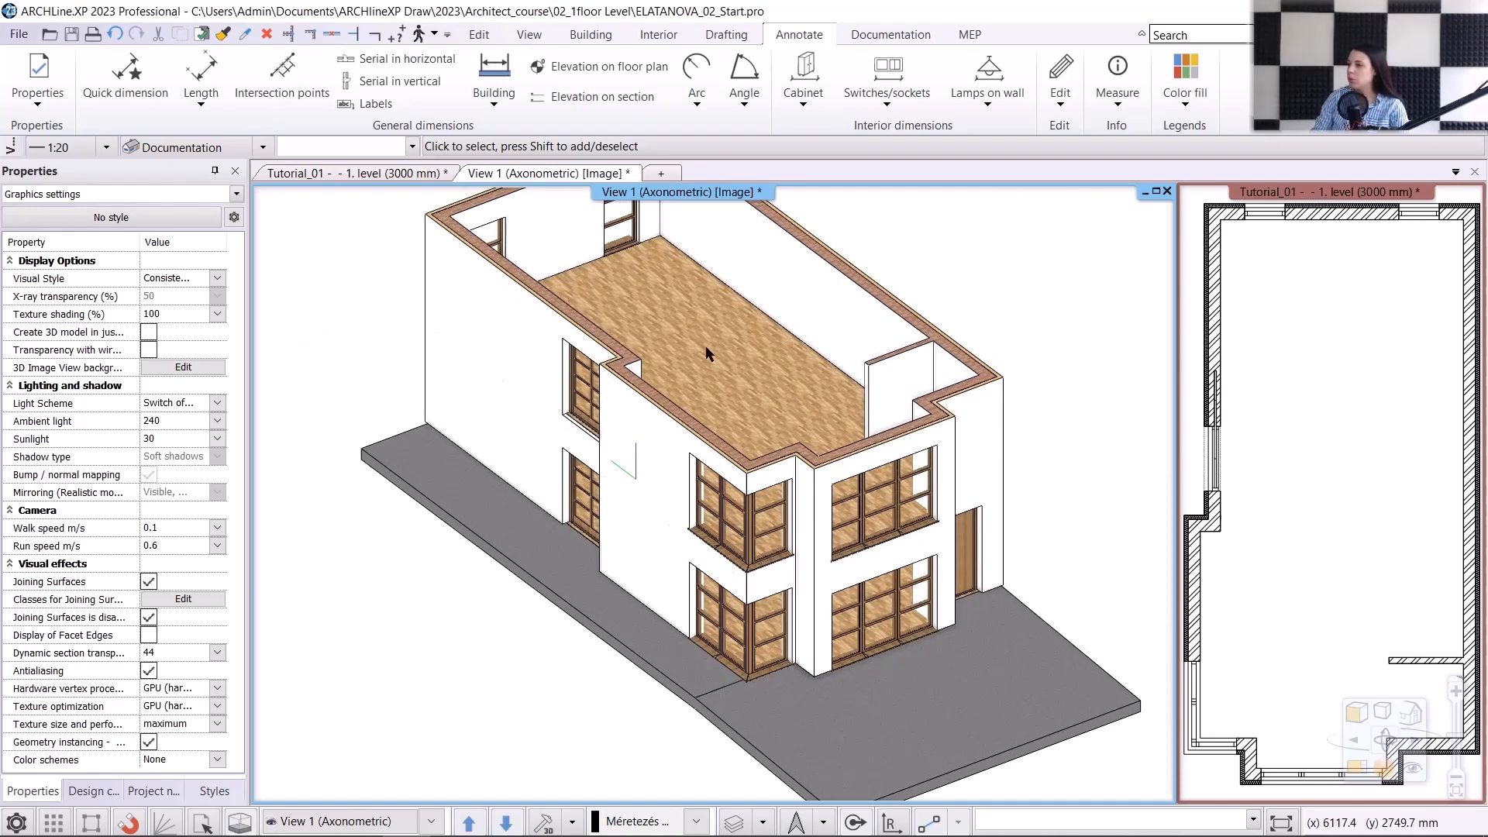
{"action": "scroll", "coordinate": [767, 388], "scroll_direction": "down", "scroll_amount": 2}
{"action": "scroll", "coordinate": [774, 416], "scroll_direction": "down", "scroll_amount": 1}
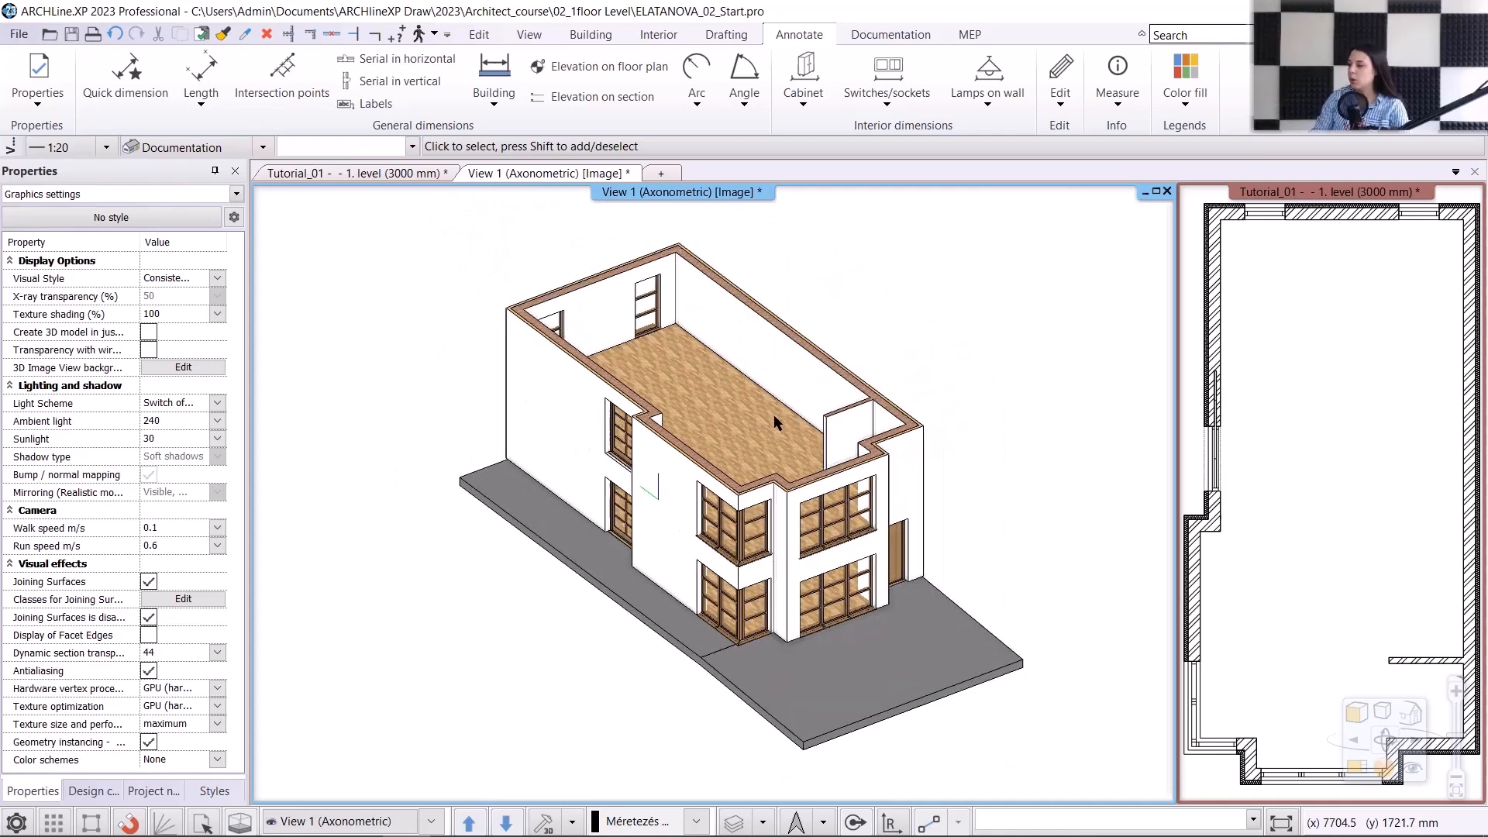
Step: Cut the slab above the end unit's ground-floor staircase and check the opening in 3D
{"action": "left_click", "coordinate": [413, 175]}
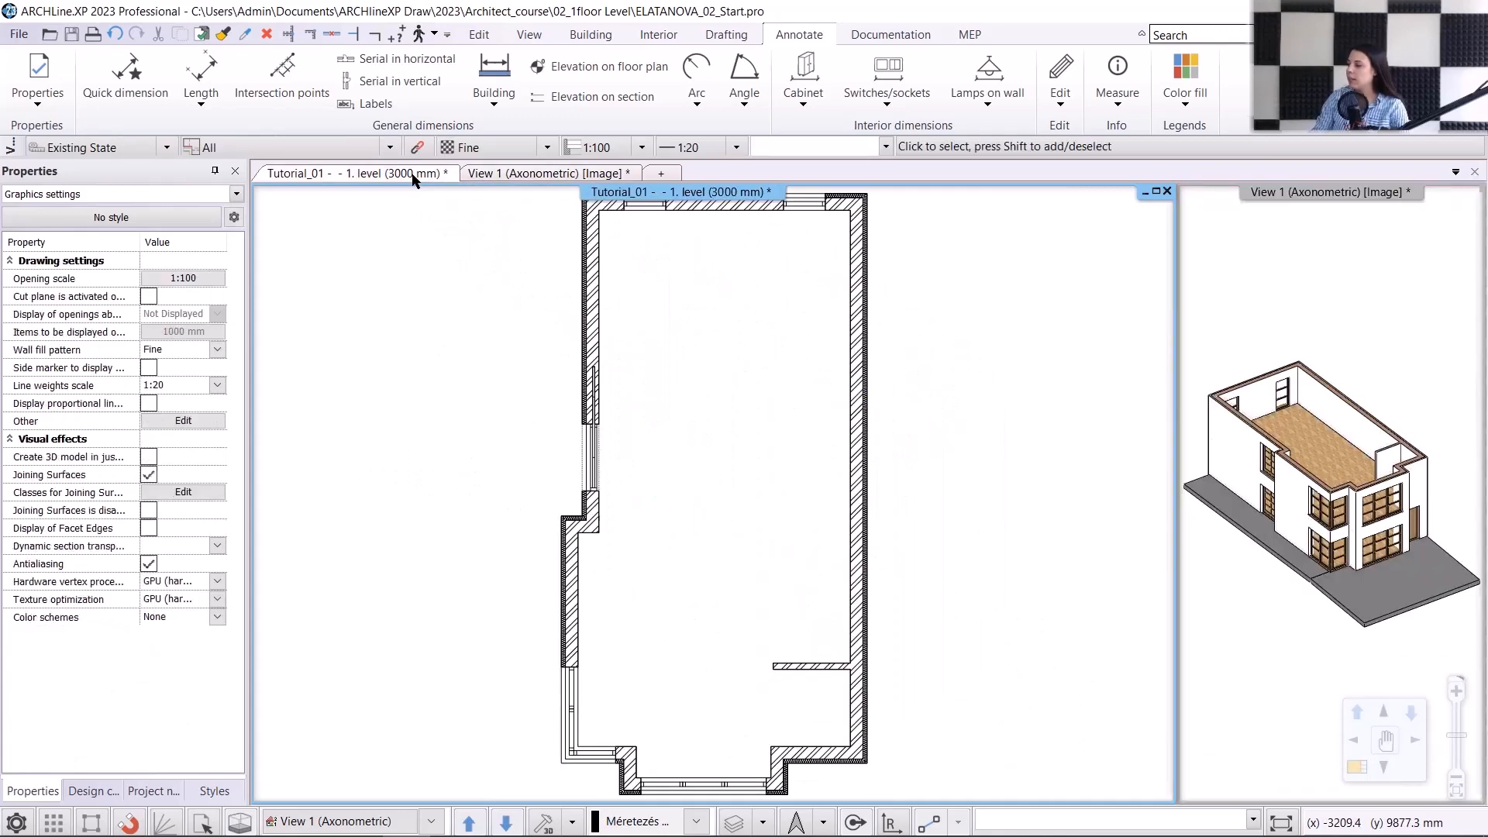
{"action": "left_click", "coordinate": [506, 822]}
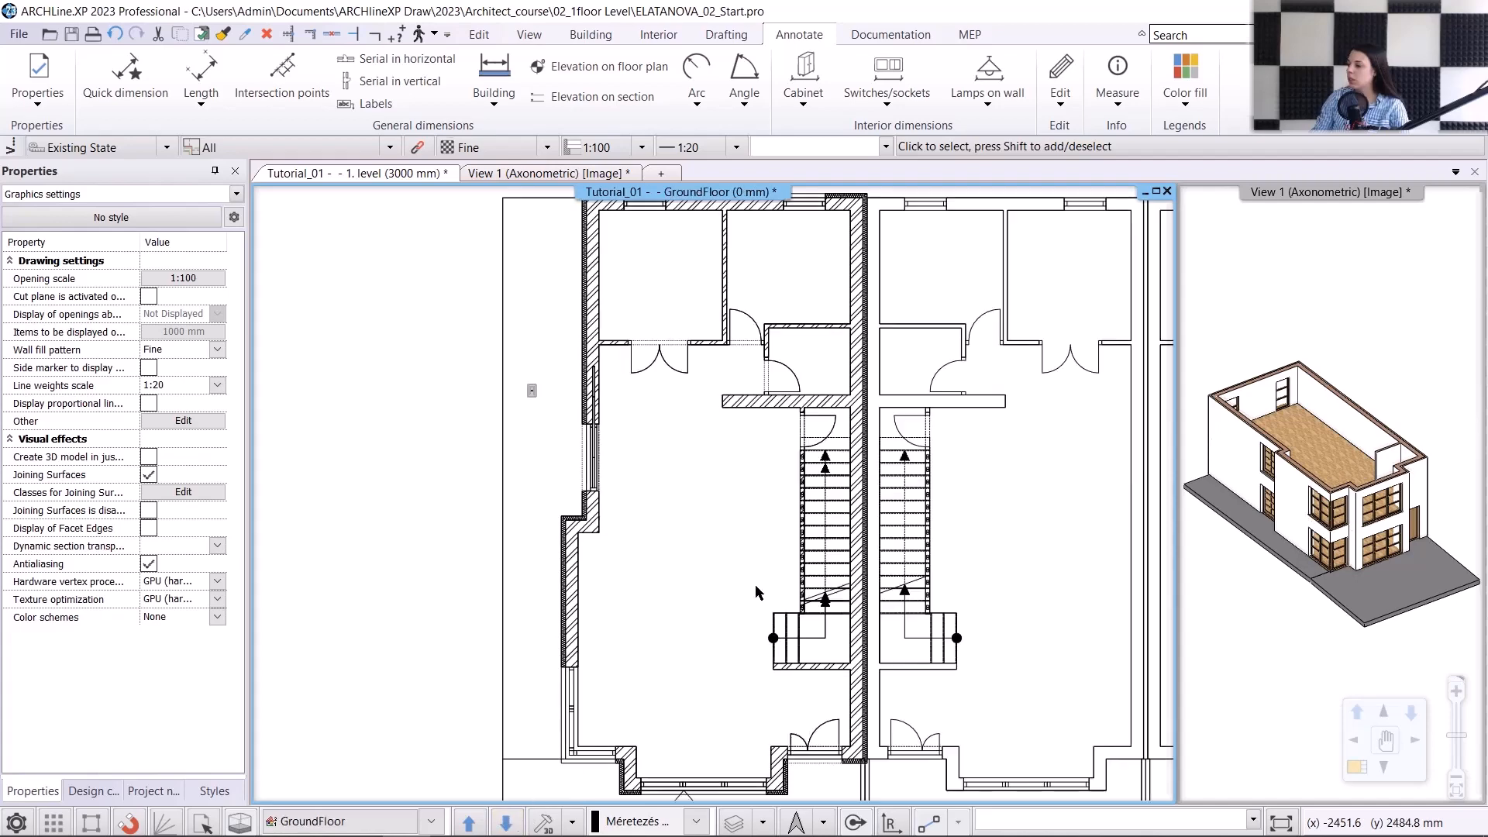
{"action": "left_click", "coordinate": [821, 637]}
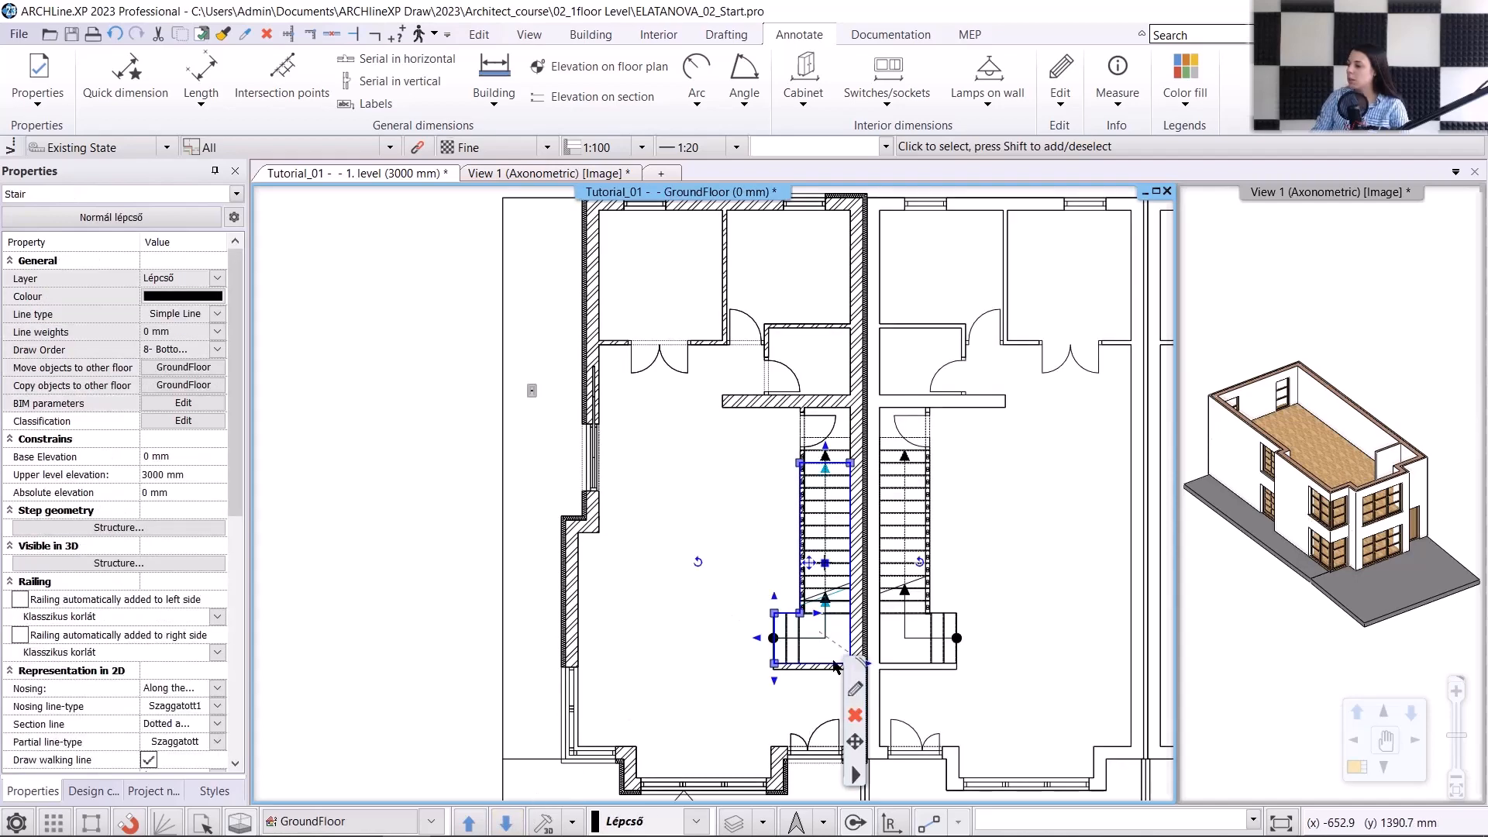
{"action": "key", "text": "Escape"}
{"action": "right_click", "coordinate": [864, 766]}
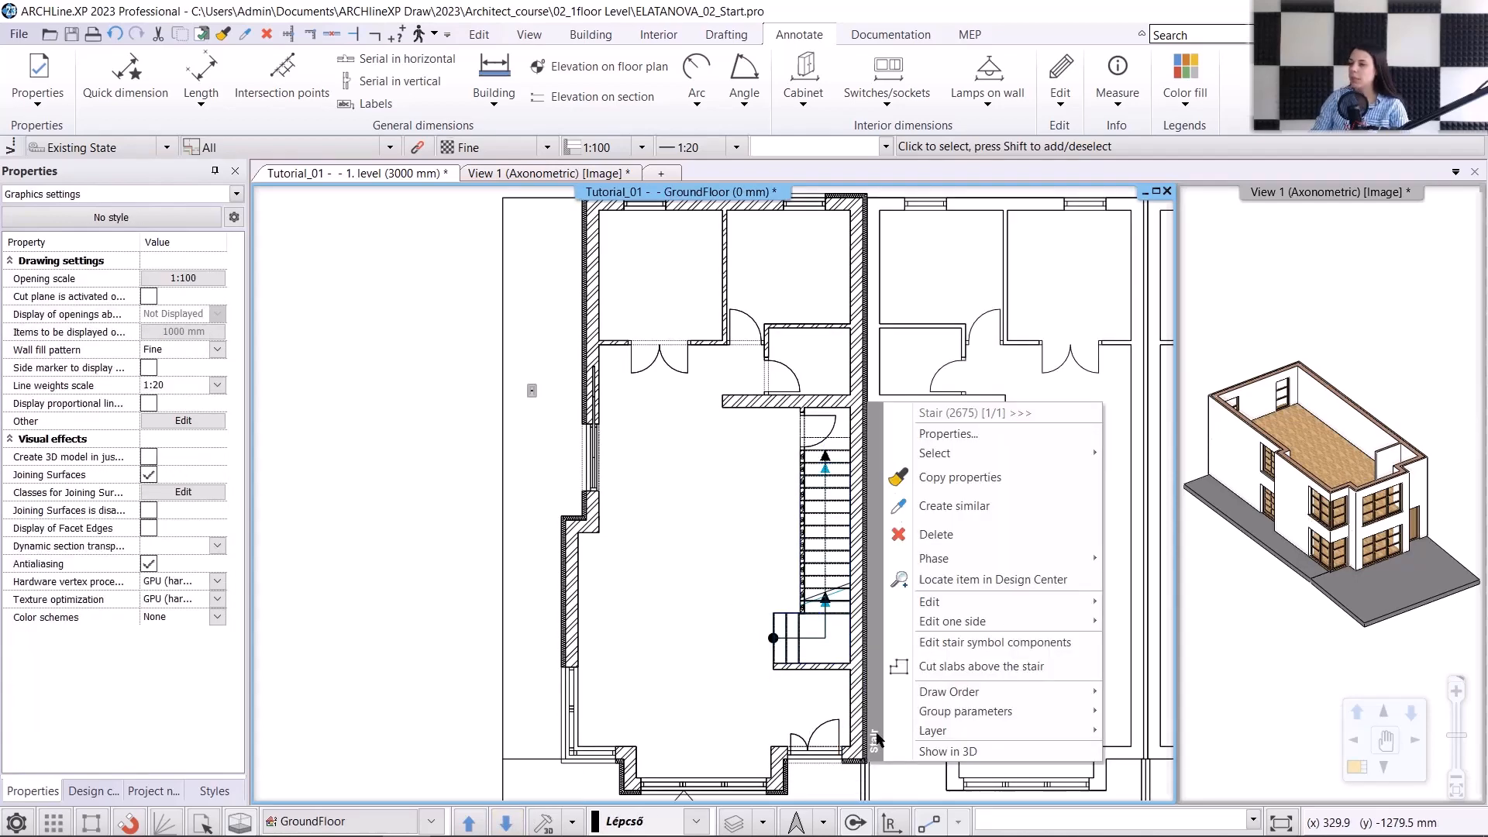
{"action": "left_click", "coordinate": [931, 667]}
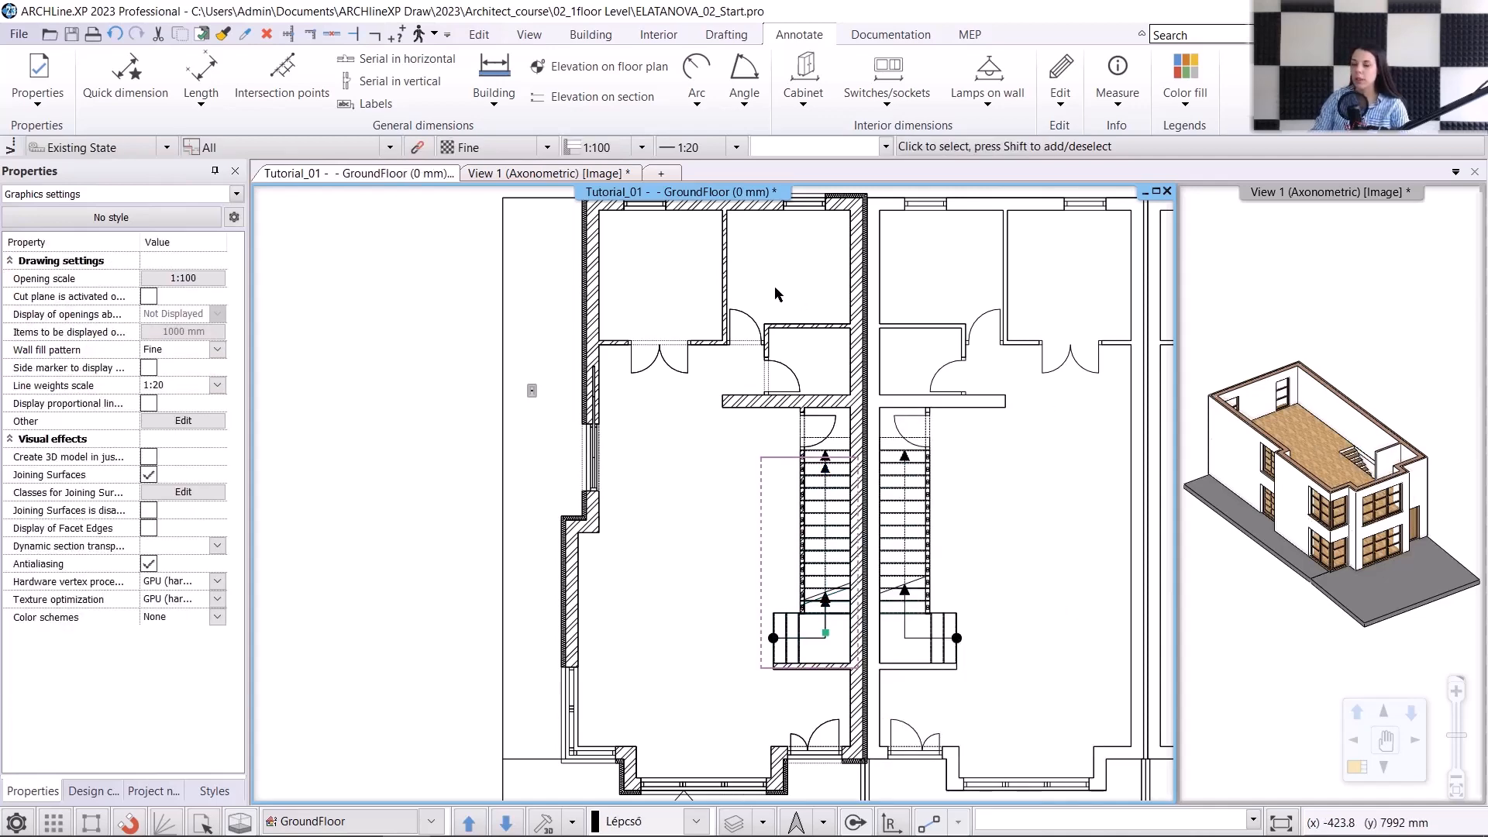
{"action": "left_click", "coordinate": [500, 173]}
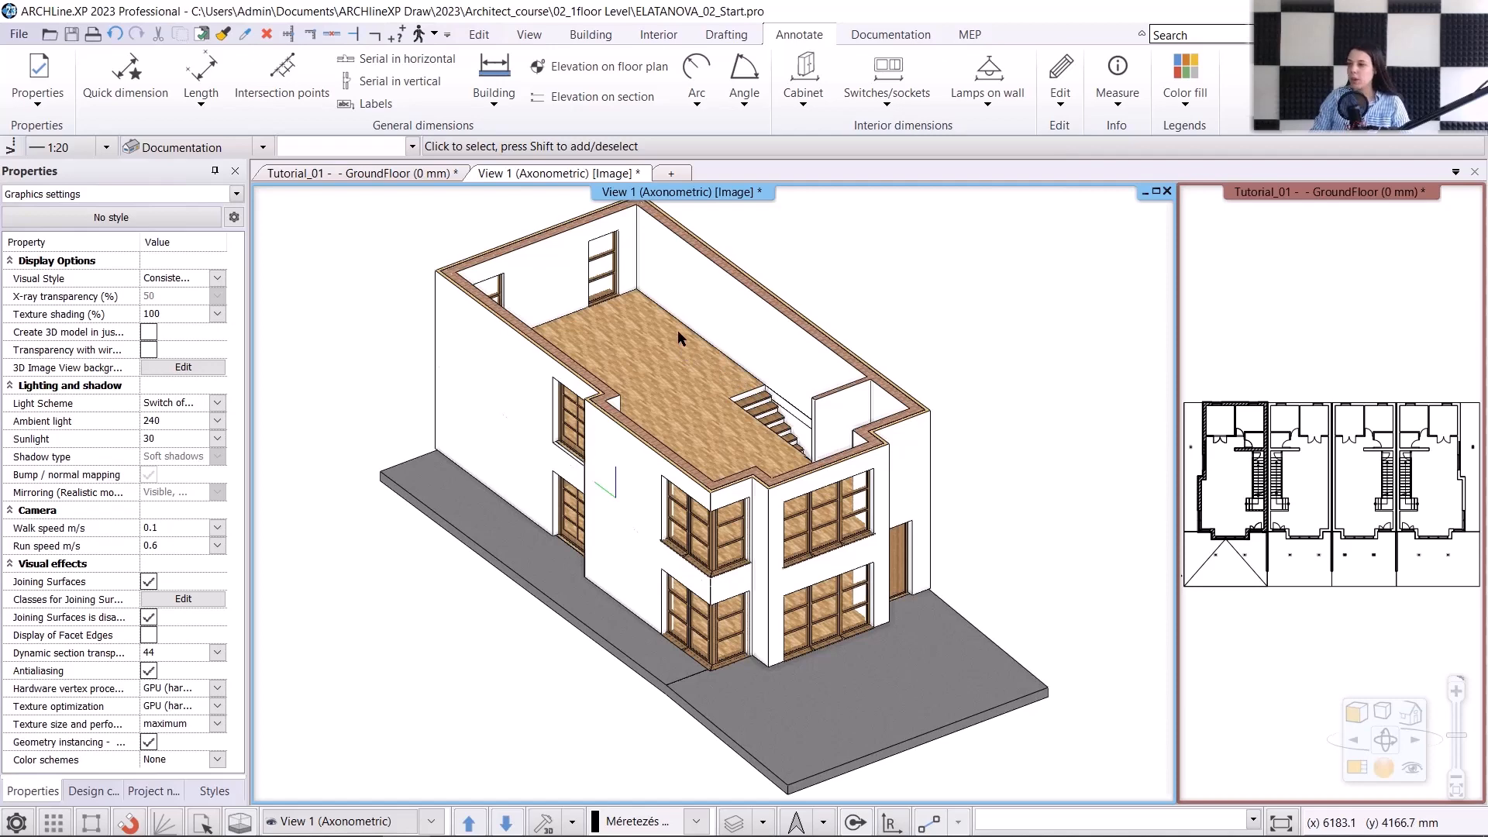
Step: Offset the short jogged edge of the 1. level slab's stair opening by 44.7 mm to align it with the long edge
{"action": "left_click", "coordinate": [360, 174]}
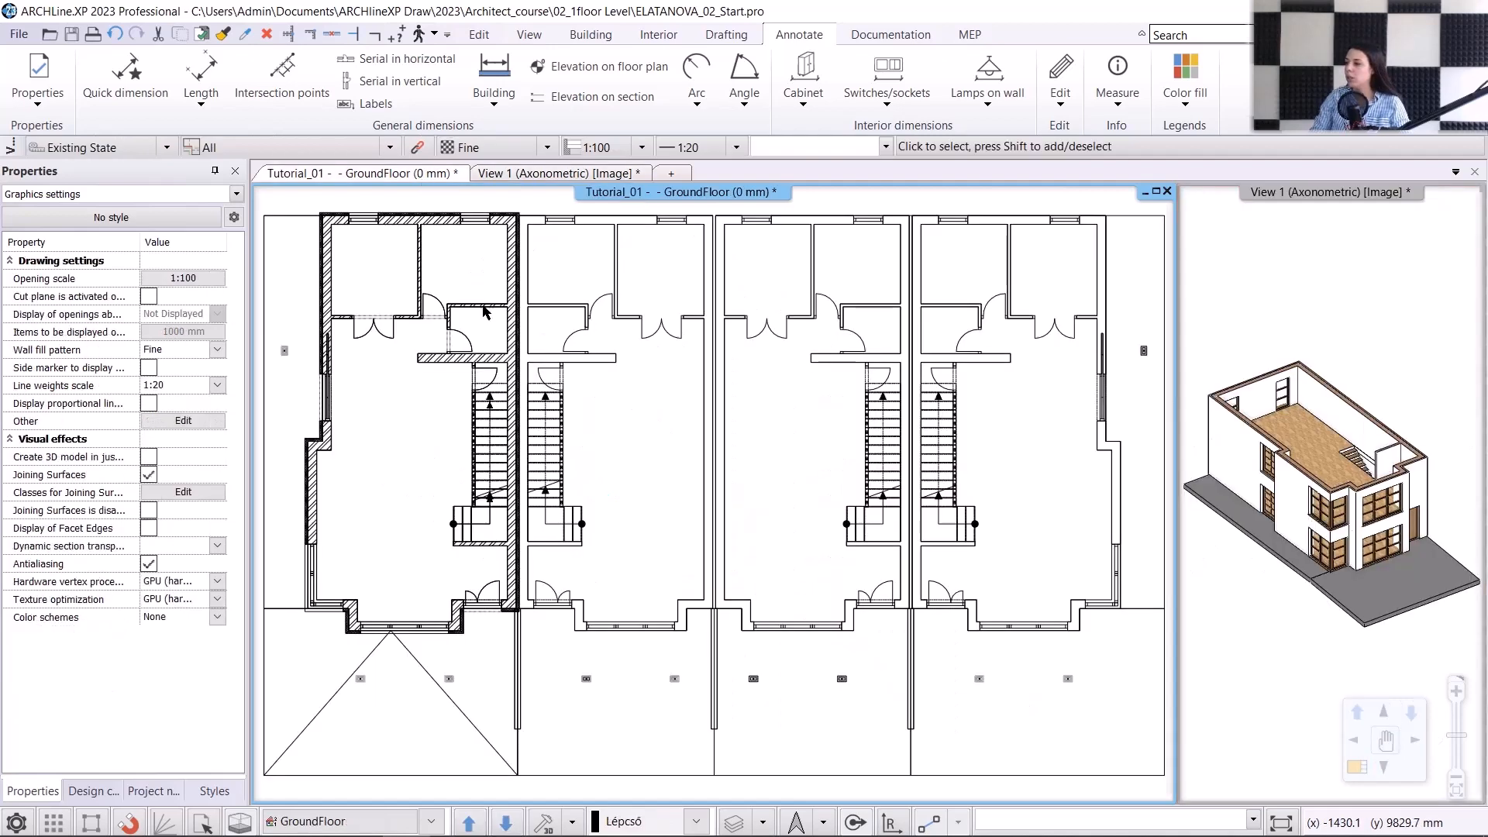
{"action": "left_click", "coordinate": [469, 820]}
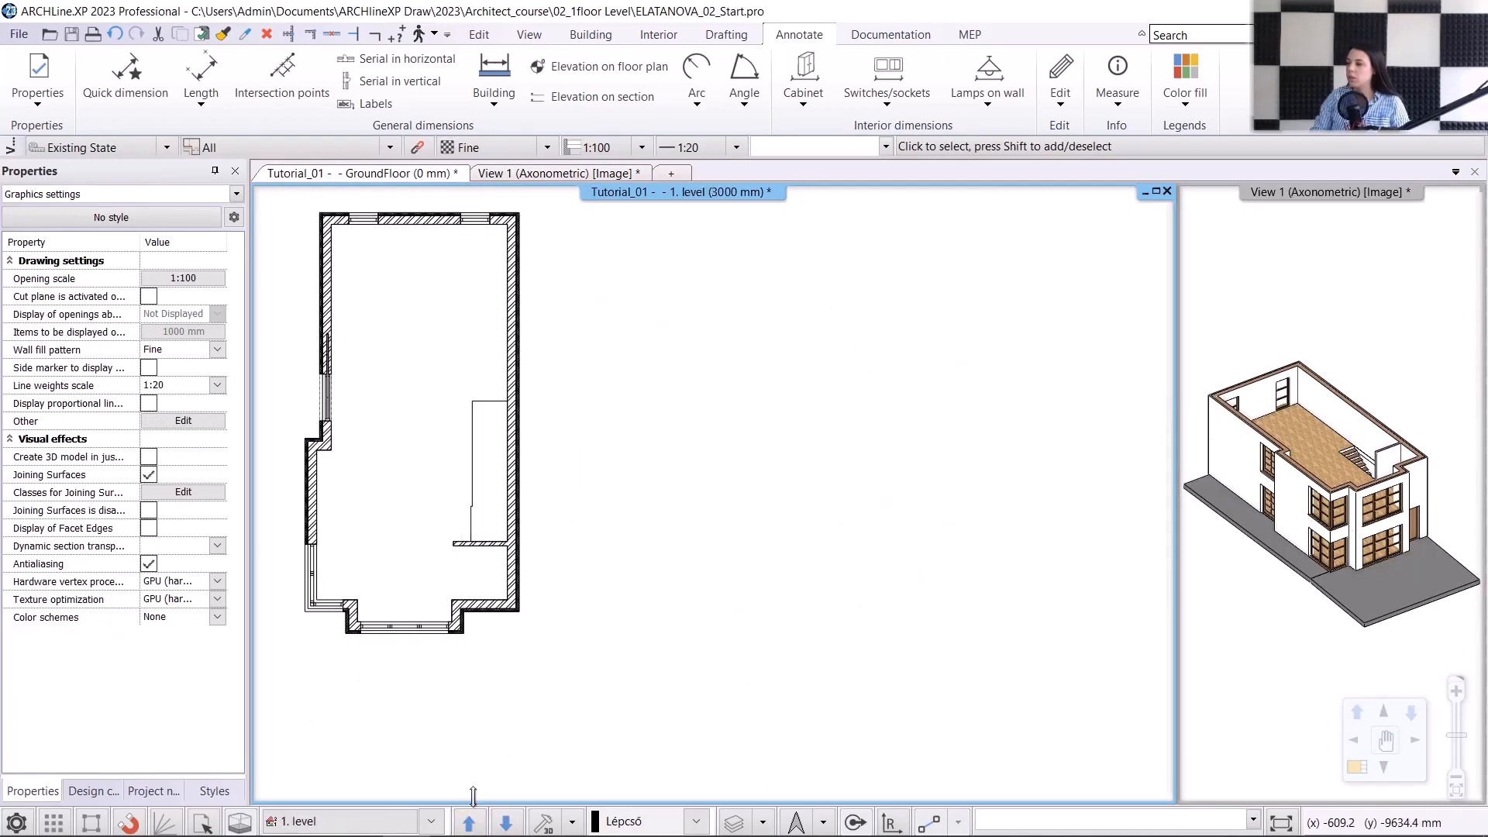
{"action": "scroll", "coordinate": [519, 527], "scroll_direction": "up", "scroll_amount": 2}
{"action": "scroll", "coordinate": [529, 532], "scroll_direction": "up", "scroll_amount": 2}
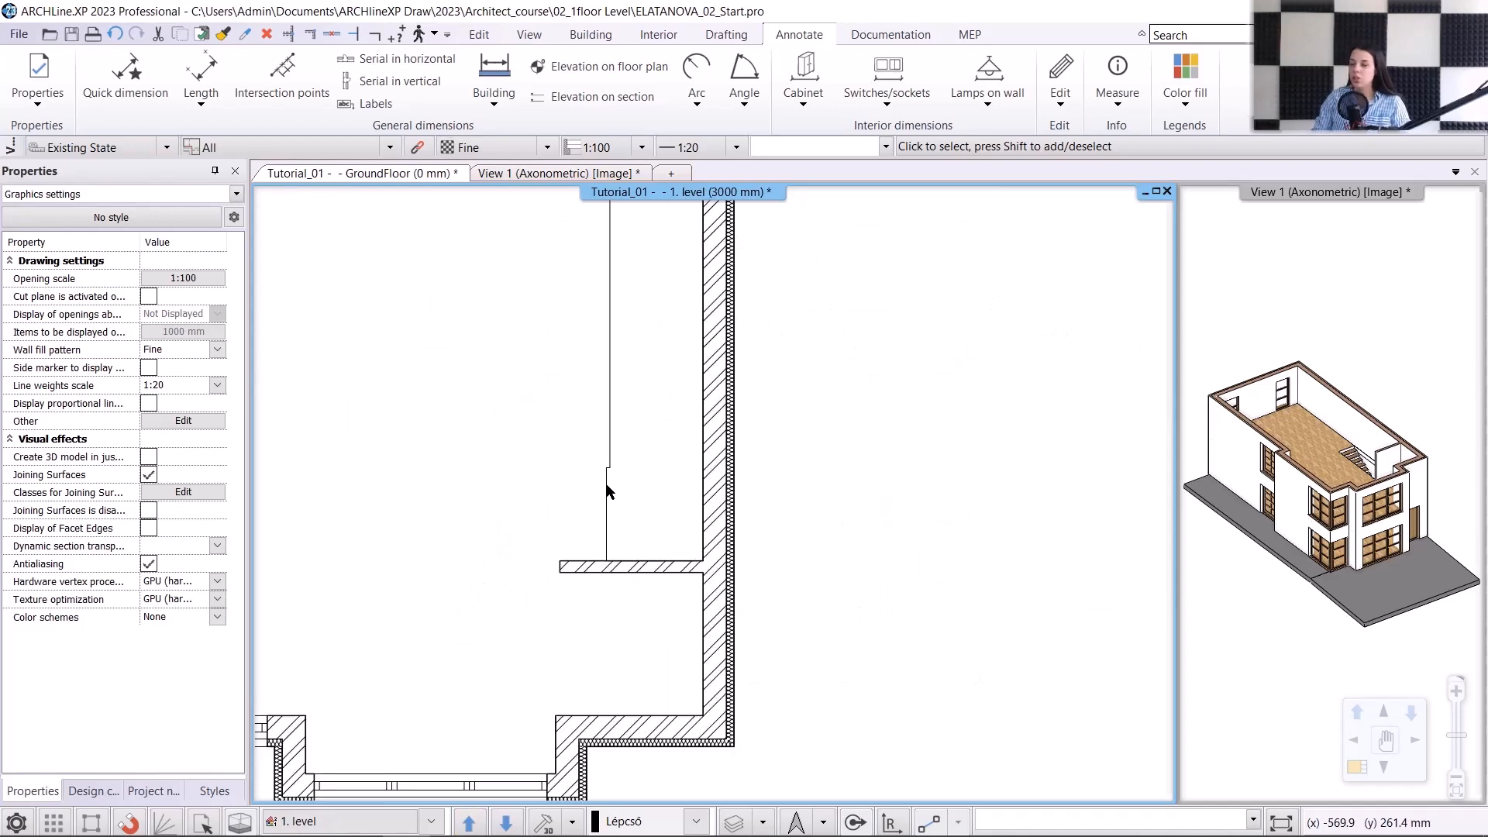
{"action": "left_click", "coordinate": [609, 541]}
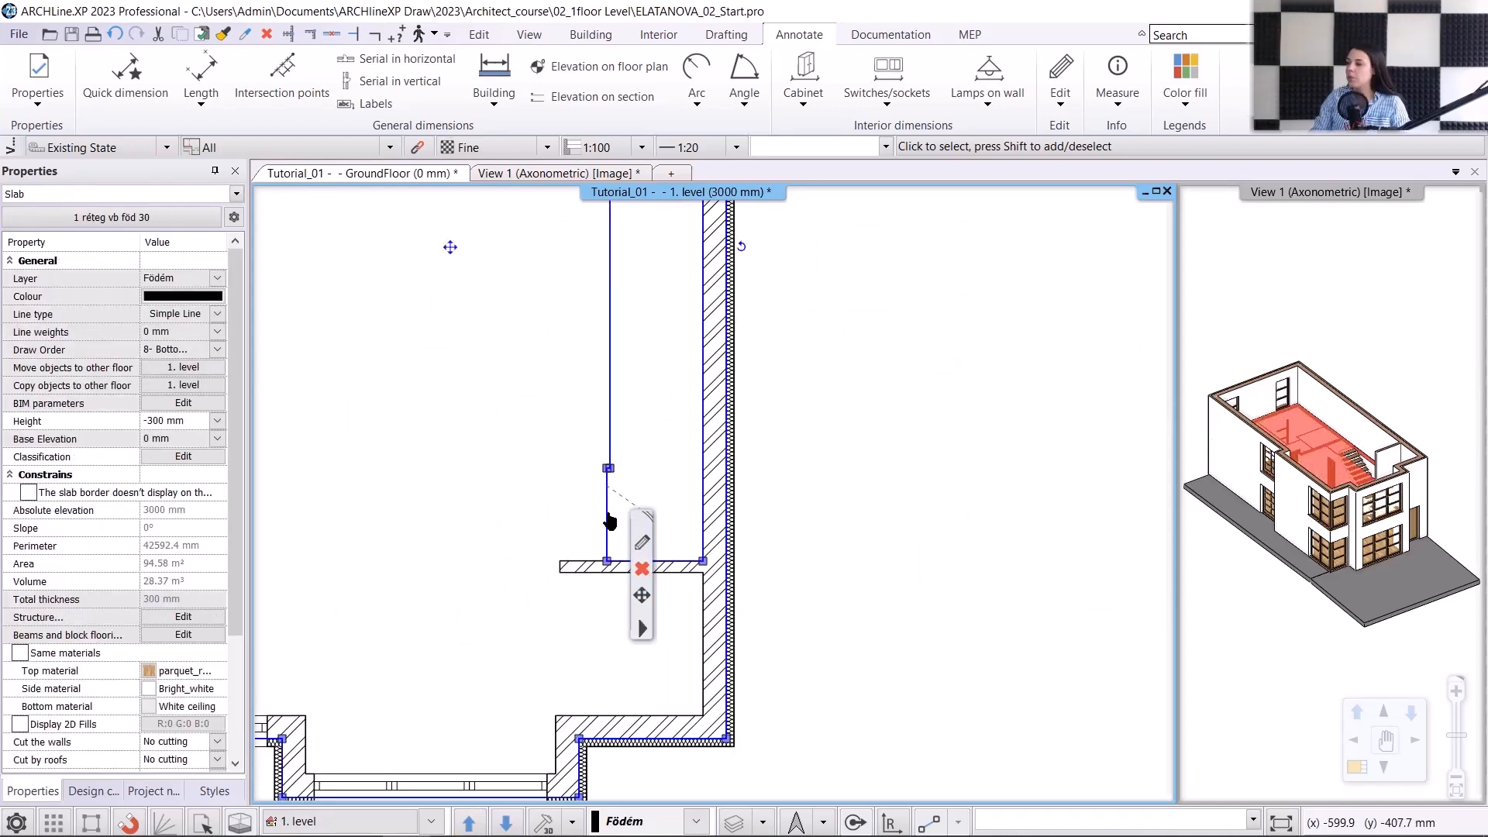
{"action": "left_click", "coordinate": [610, 520]}
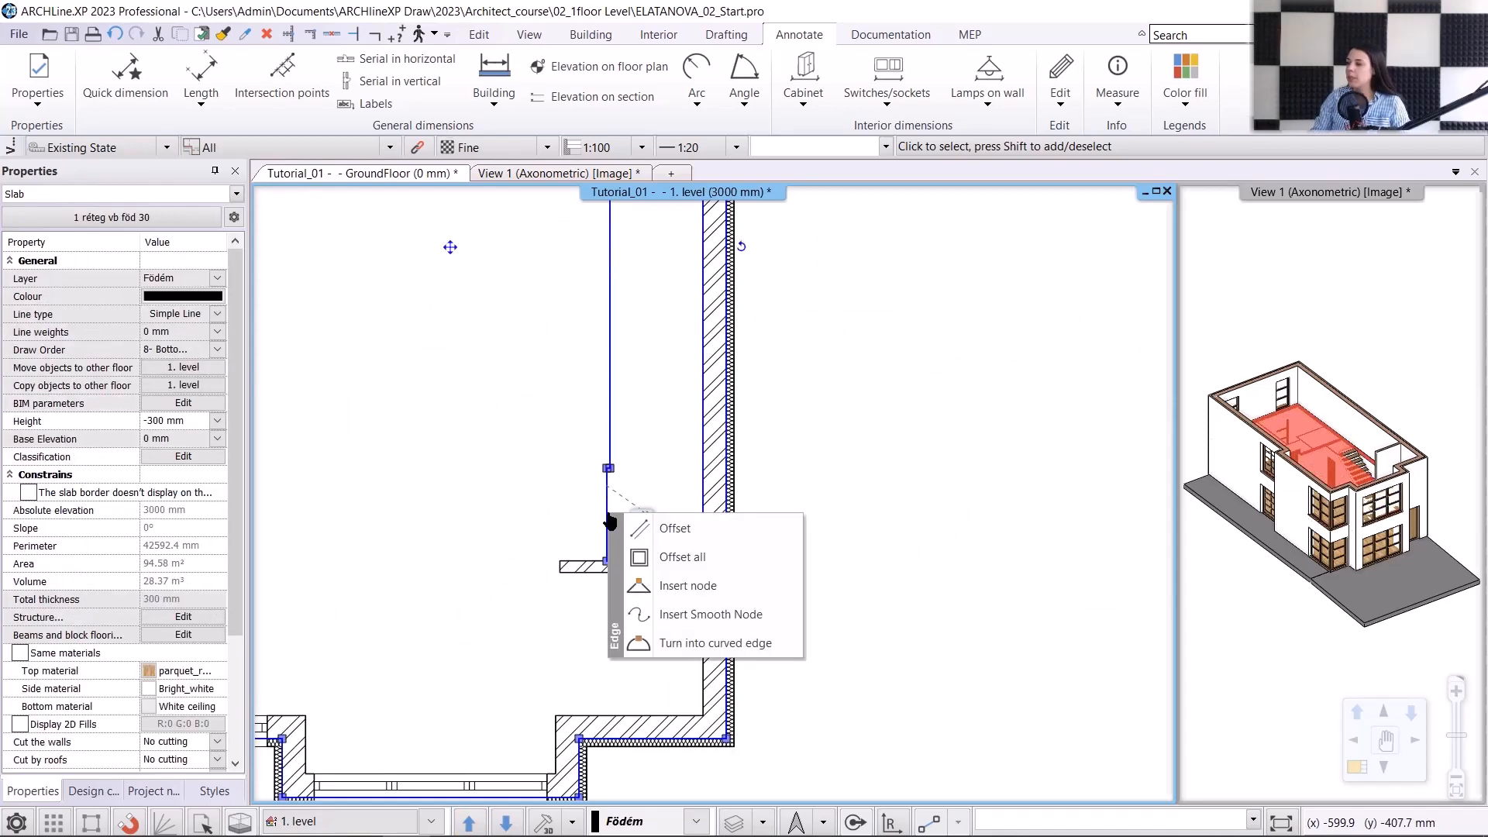
{"action": "left_click", "coordinate": [652, 528]}
{"action": "scroll", "coordinate": [612, 480], "scroll_direction": "up", "scroll_amount": 3}
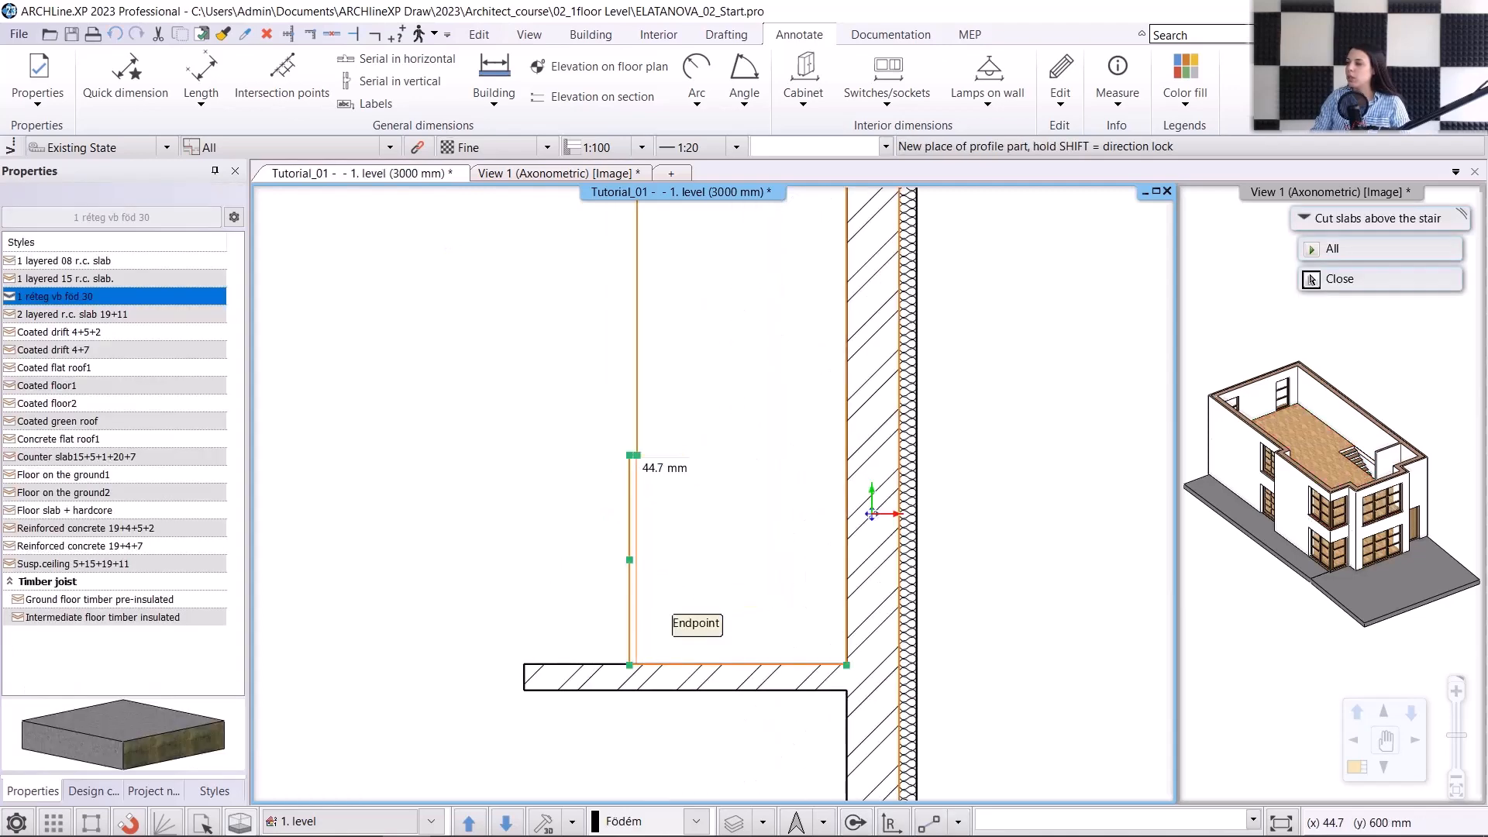
{"action": "left_click", "coordinate": [637, 465]}
Step: Delete the redundant node on the long edge of the slab's stair opening and deselect the slab
{"action": "scroll", "coordinate": [674, 470], "scroll_direction": "down", "scroll_amount": 2}
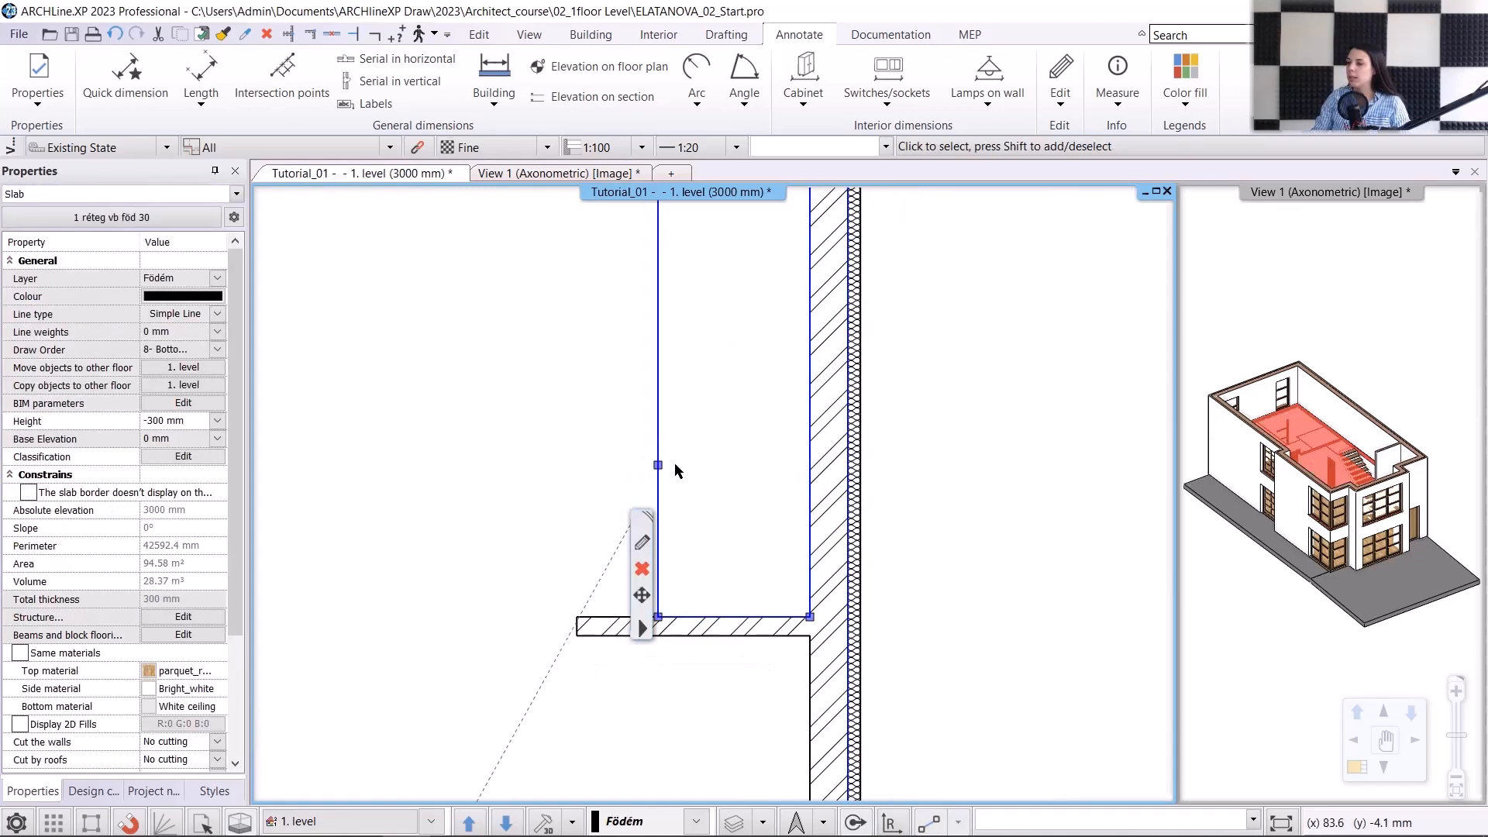
{"action": "scroll", "coordinate": [643, 604], "scroll_direction": "down", "scroll_amount": 3}
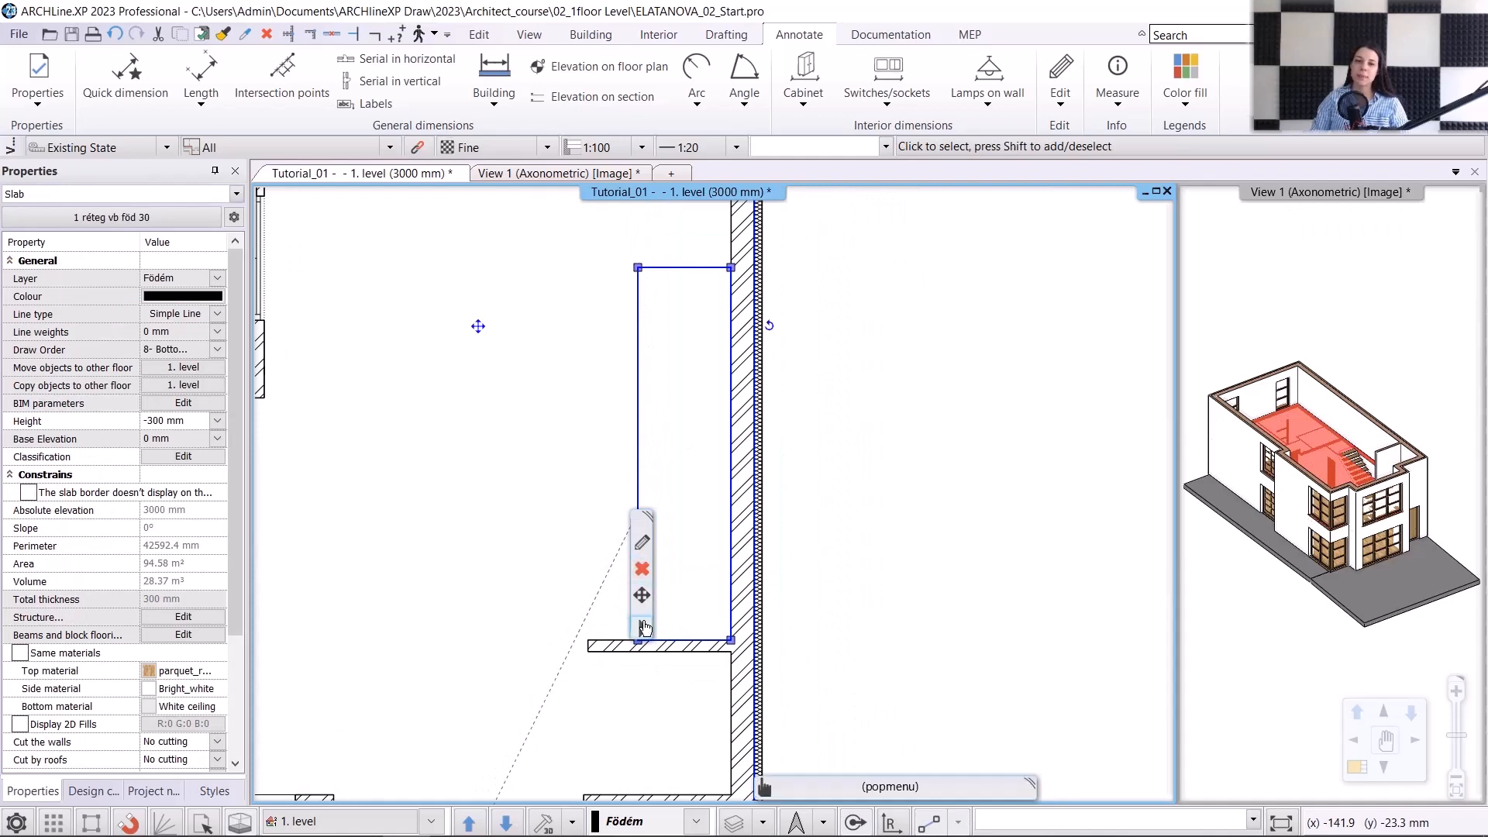
{"action": "middle_click_drag", "start_coordinate": [680, 507], "coordinate": [670, 432]}
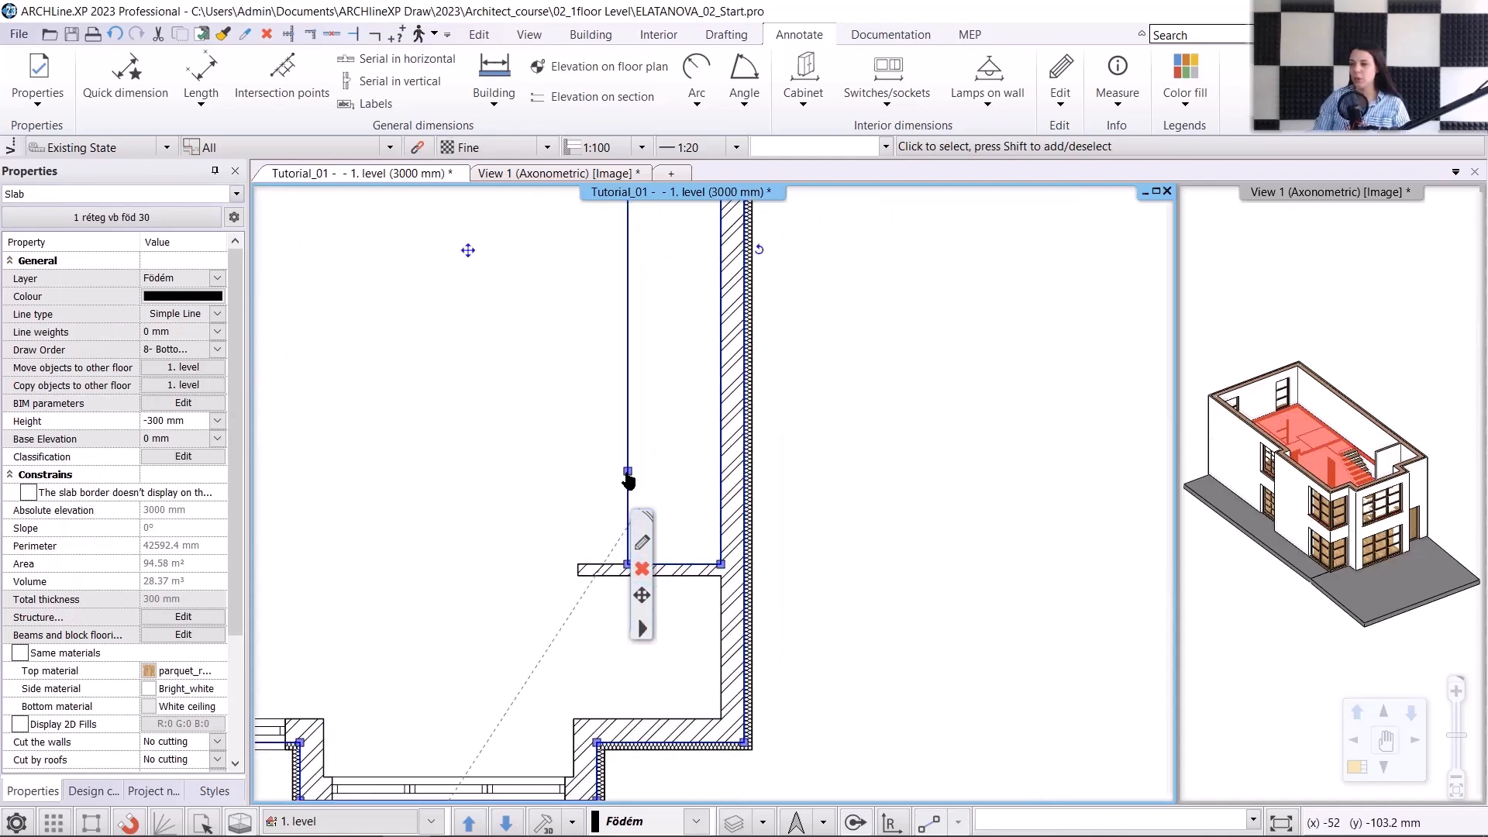
{"action": "mouse_move", "coordinate": [628, 481]}
{"action": "left_click", "coordinate": [679, 516]}
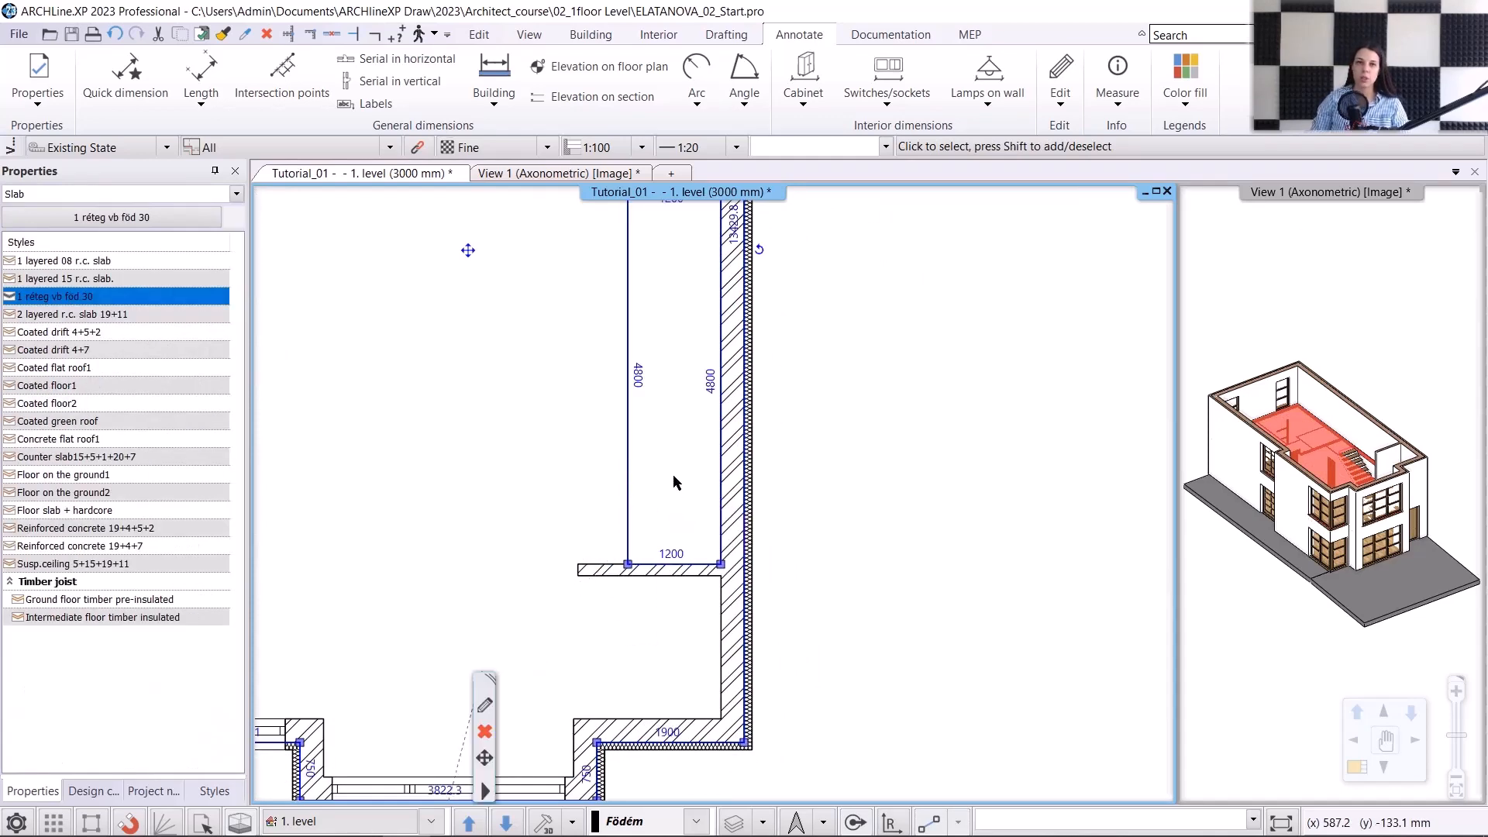
{"action": "scroll", "coordinate": [673, 474], "scroll_direction": "down", "scroll_amount": 4}
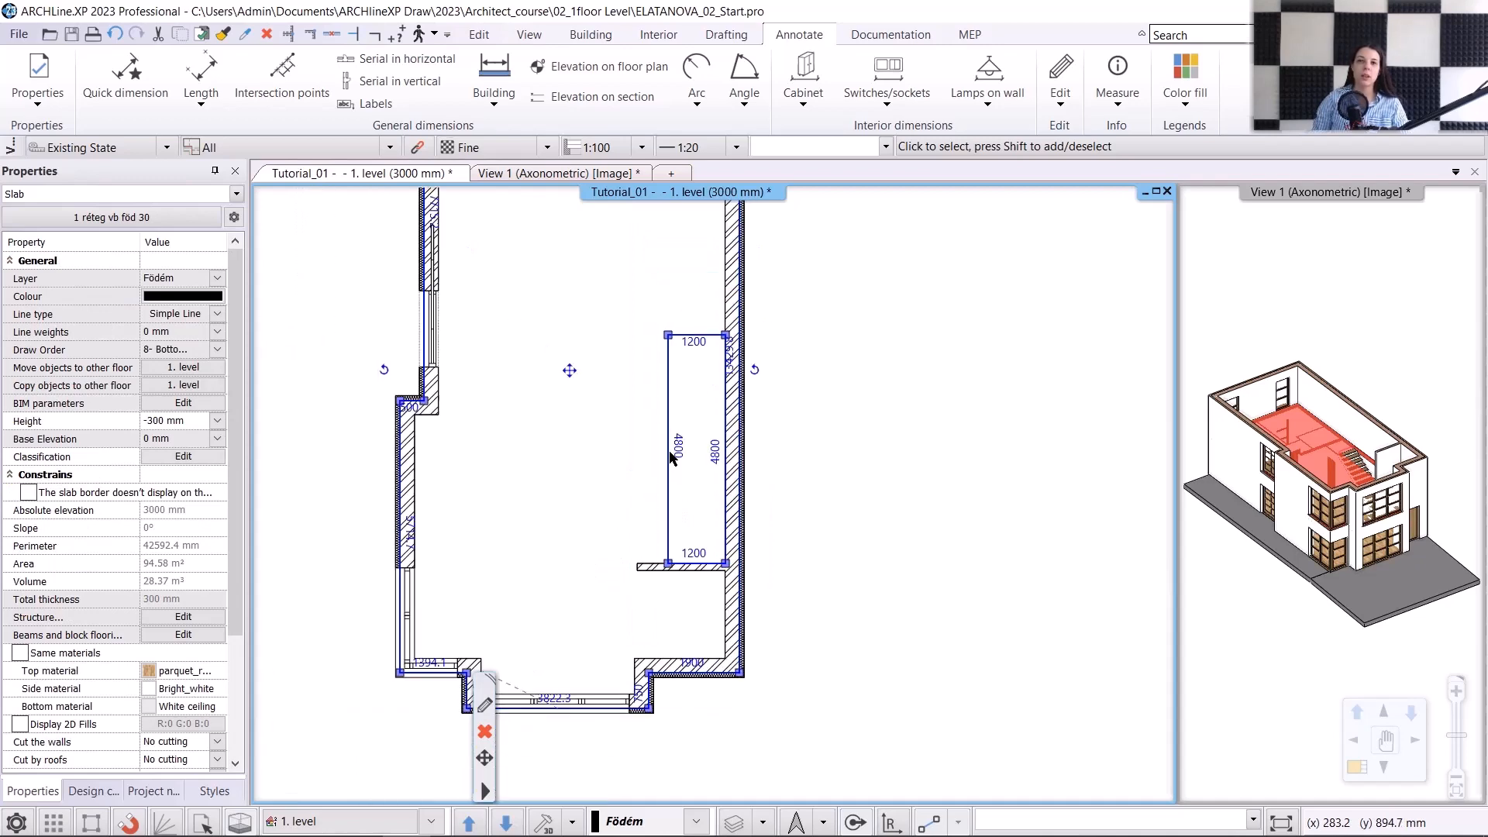
{"action": "scroll", "coordinate": [659, 426], "scroll_direction": "down", "scroll_amount": 5}
{"action": "left_click", "coordinate": [813, 494]}
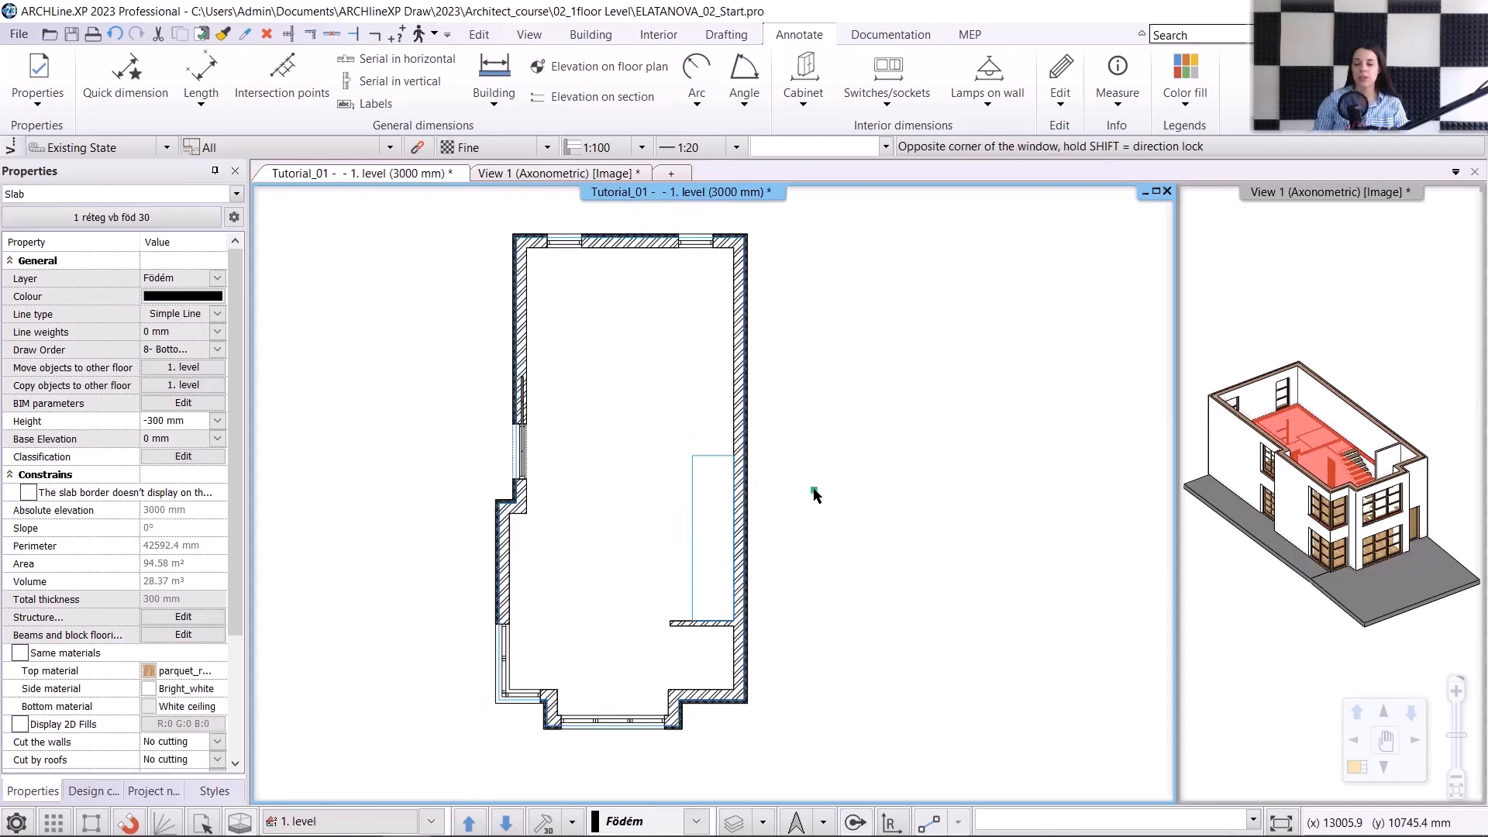
{"action": "left_click", "coordinate": [814, 493]}
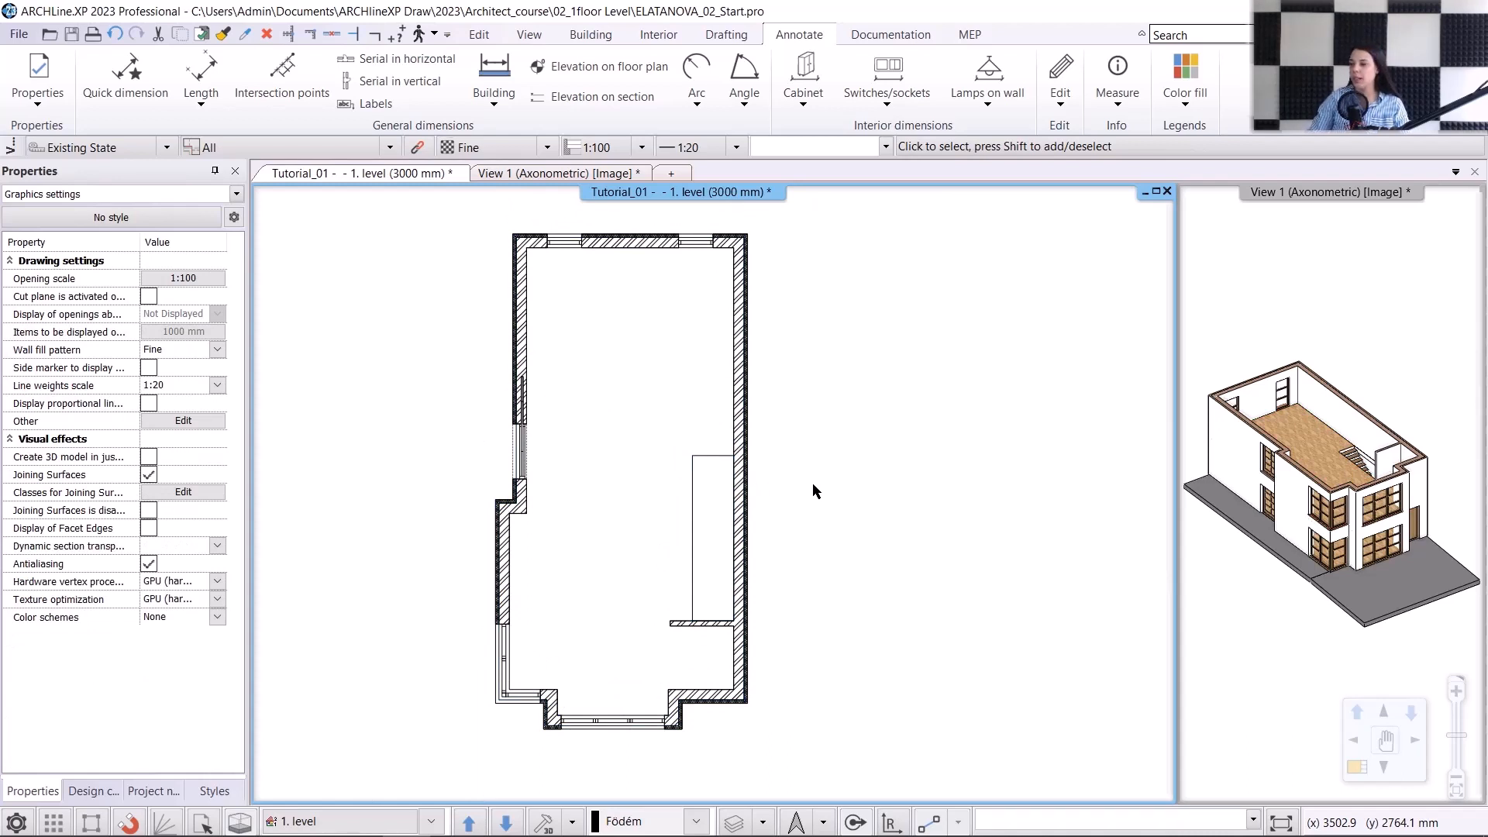
Step: Copy the end unit's ground-floor staircase to the 1. level
{"action": "left_click", "coordinate": [503, 822]}
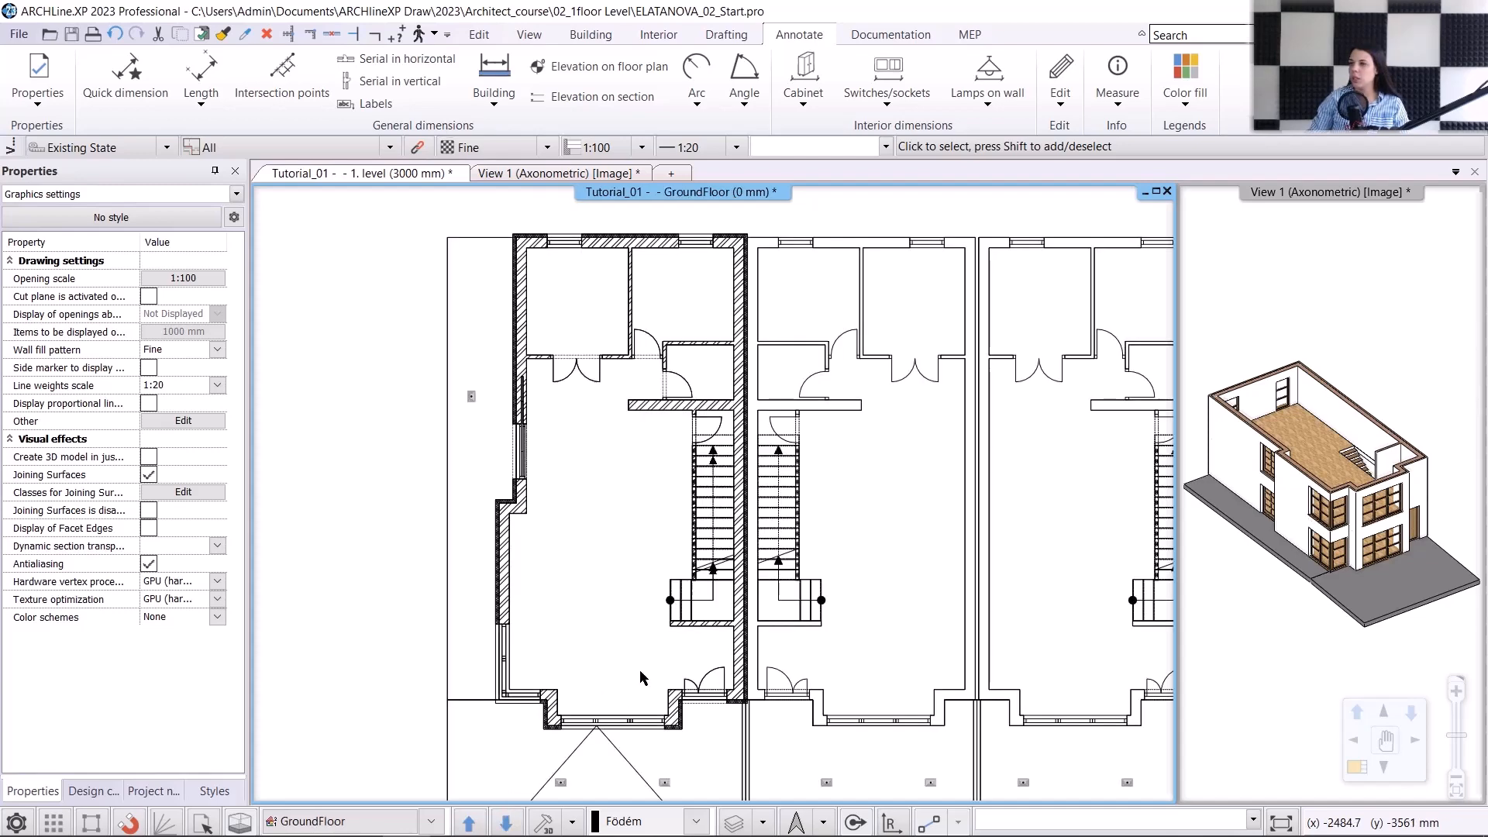
{"action": "left_click", "coordinate": [719, 599]}
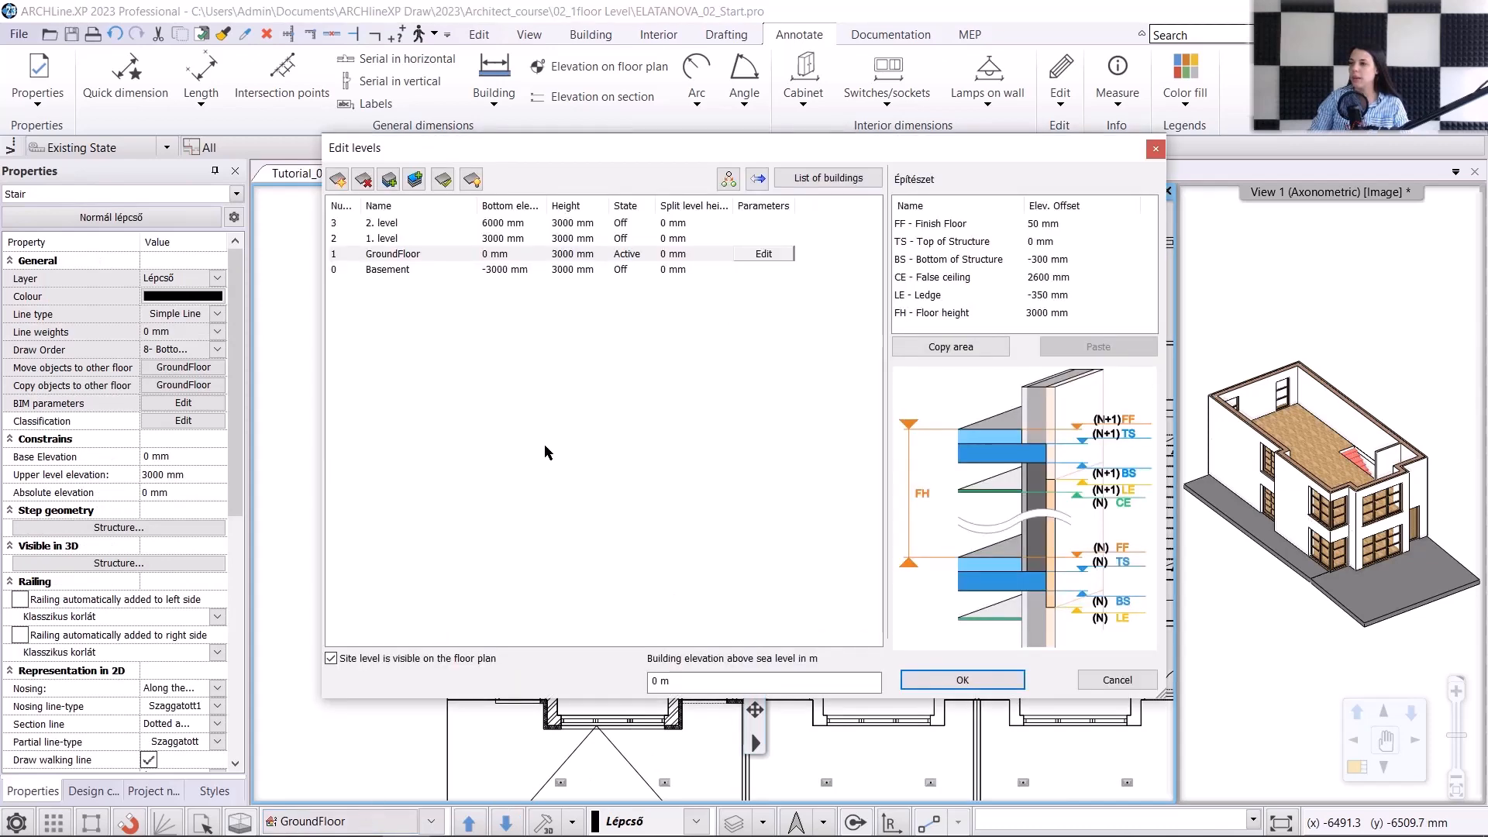
{"action": "left_click", "coordinate": [727, 179]}
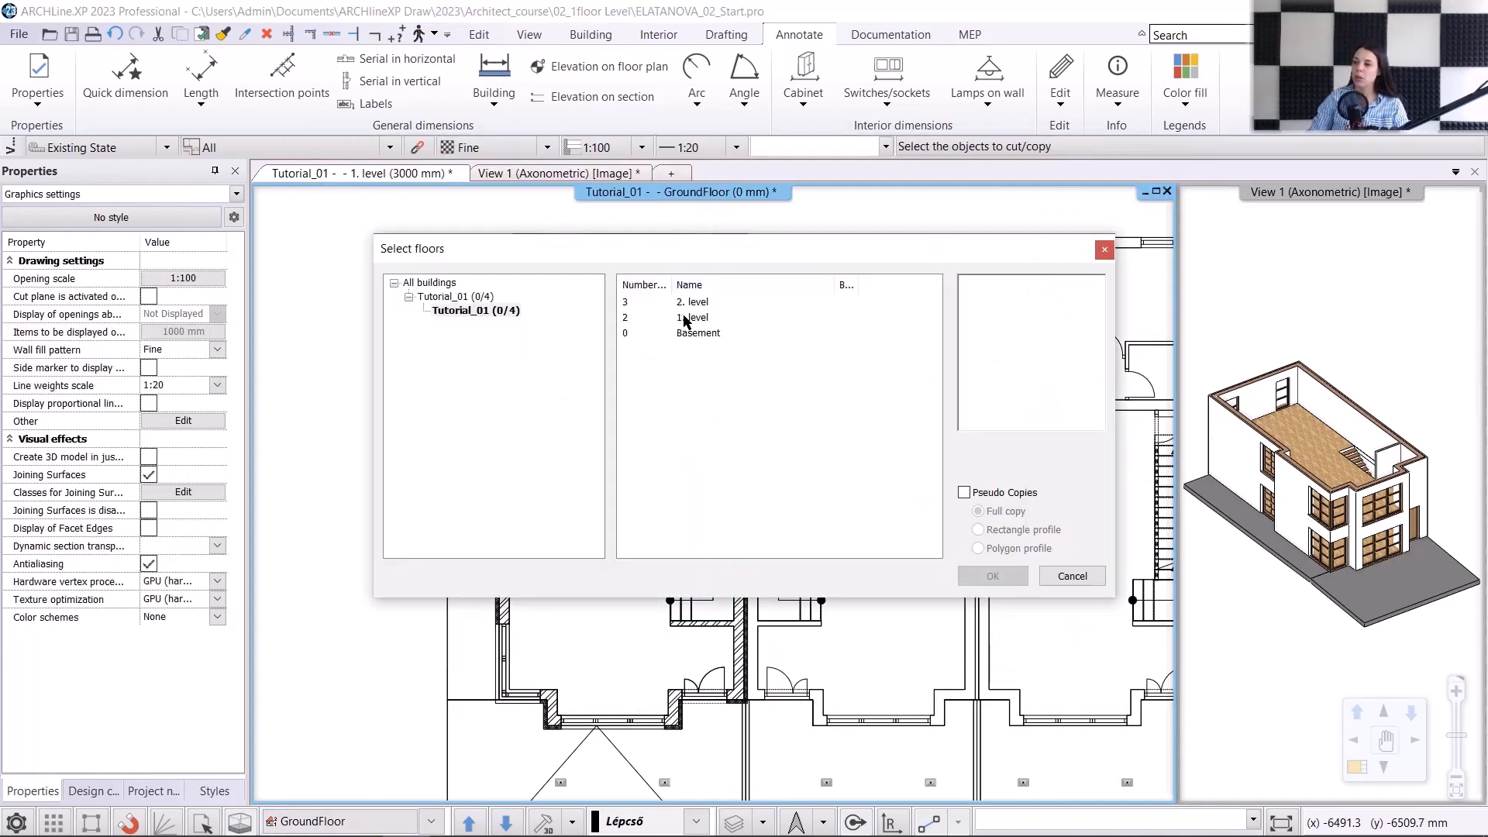
{"action": "left_click", "coordinate": [685, 319]}
{"action": "left_click", "coordinate": [992, 576]}
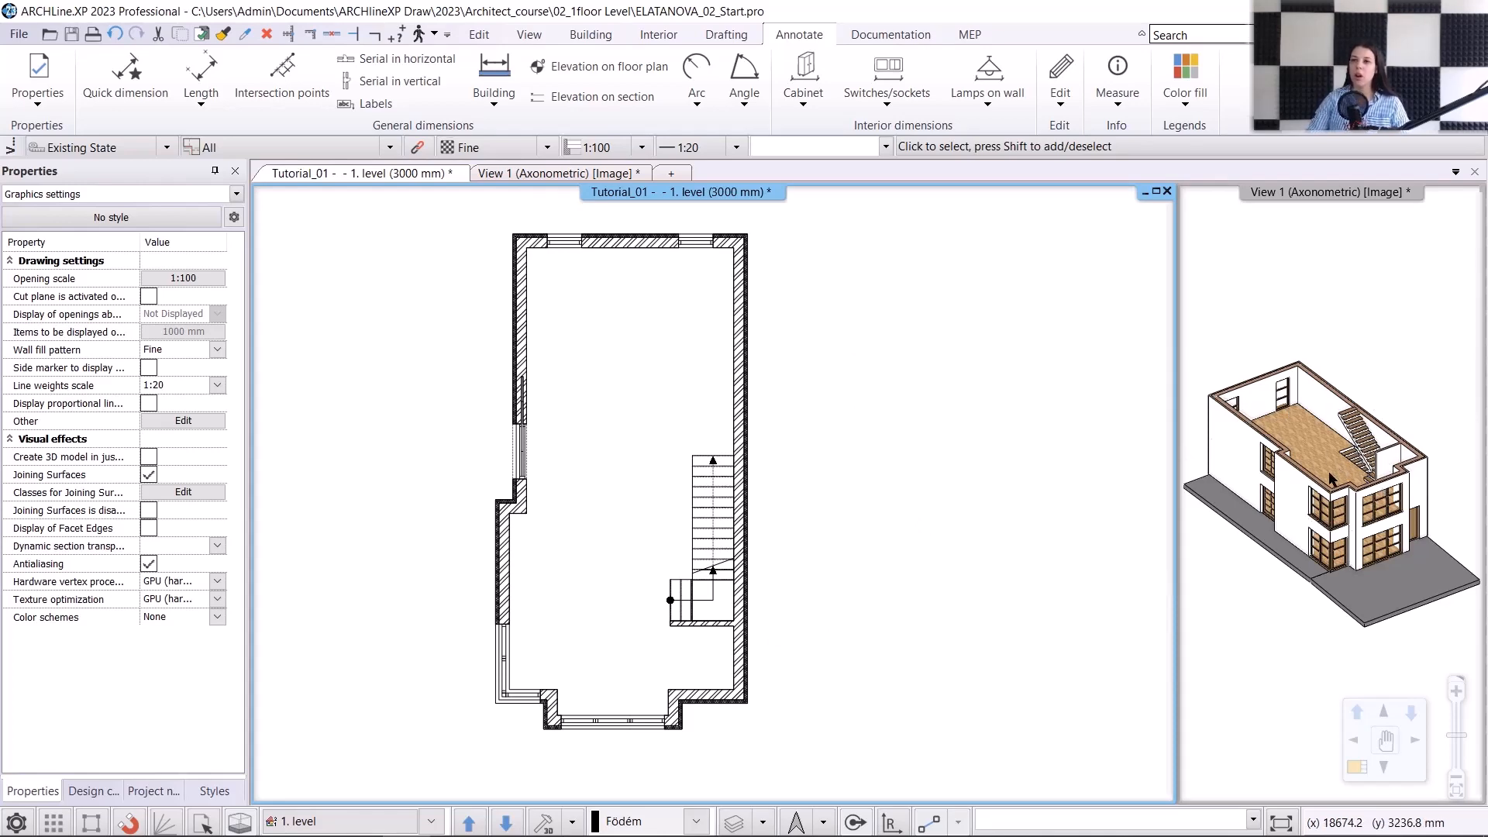
Step: Edit the copied staircase on the 1. level and turn off its 3D creation in the support settings
{"action": "left_click", "coordinate": [712, 604]}
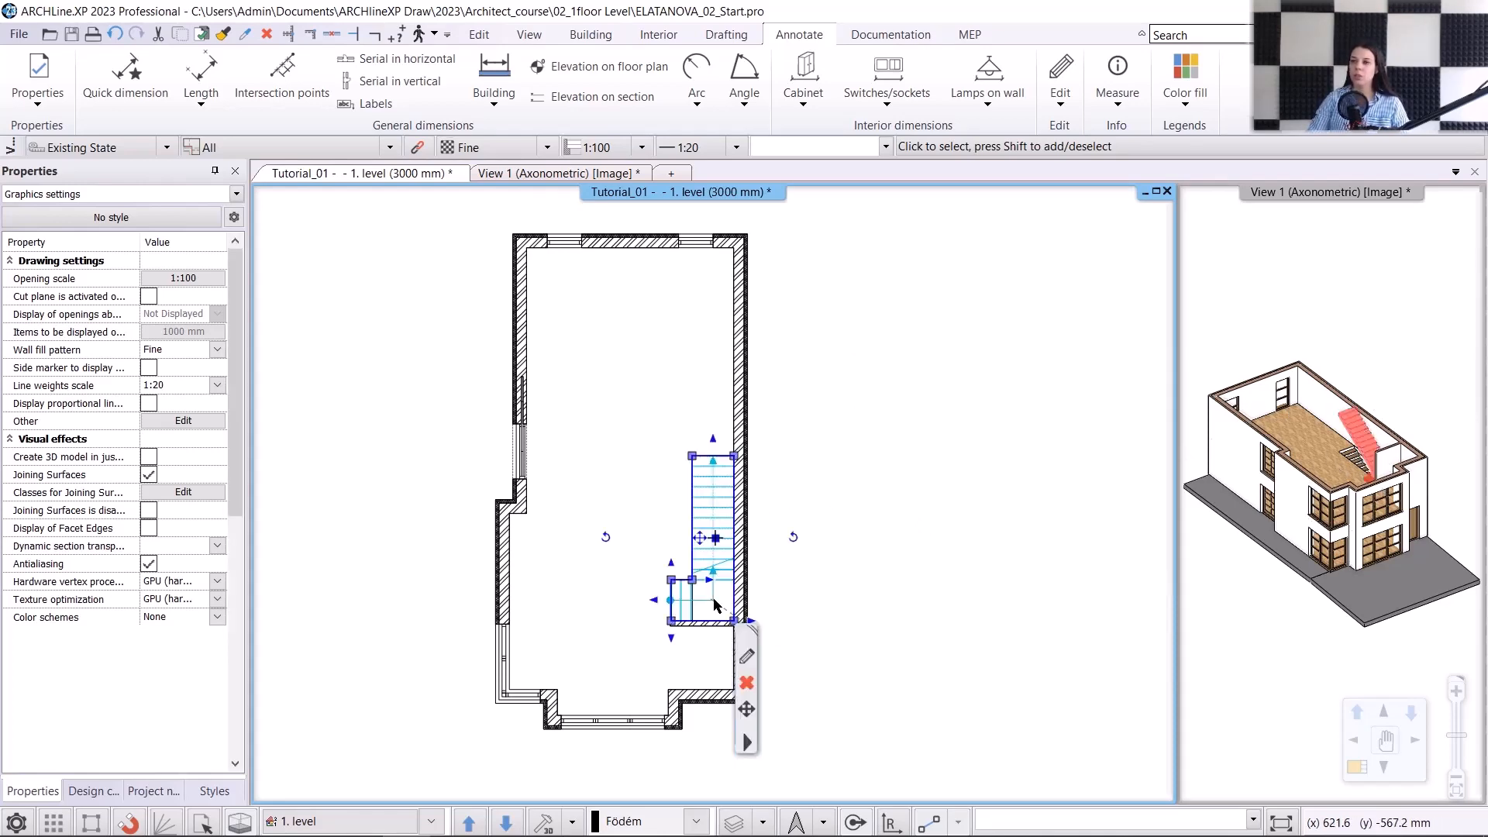
{"action": "left_click", "coordinate": [746, 657]}
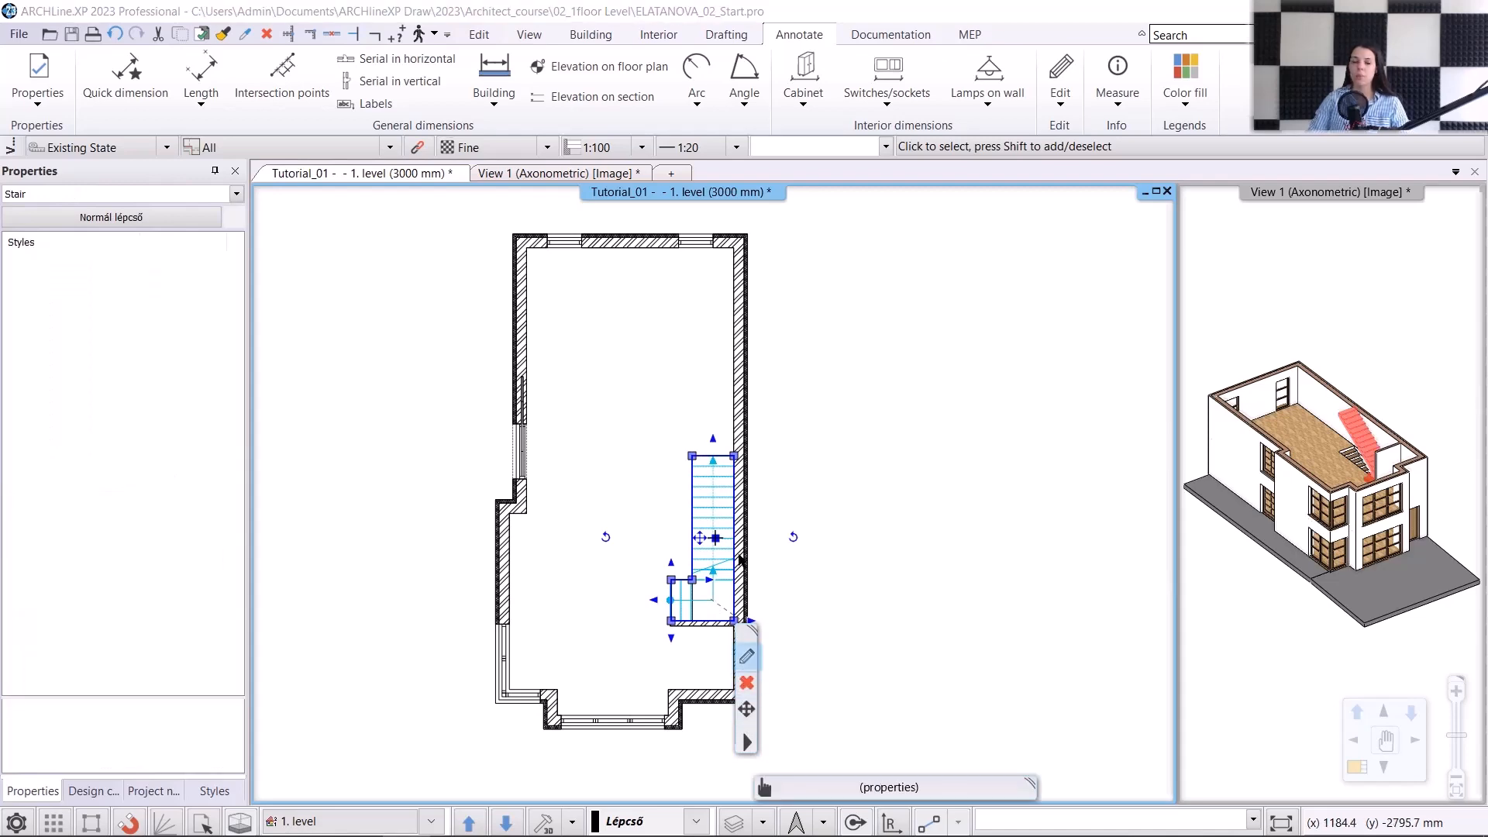
{"action": "left_click", "coordinate": [414, 276]}
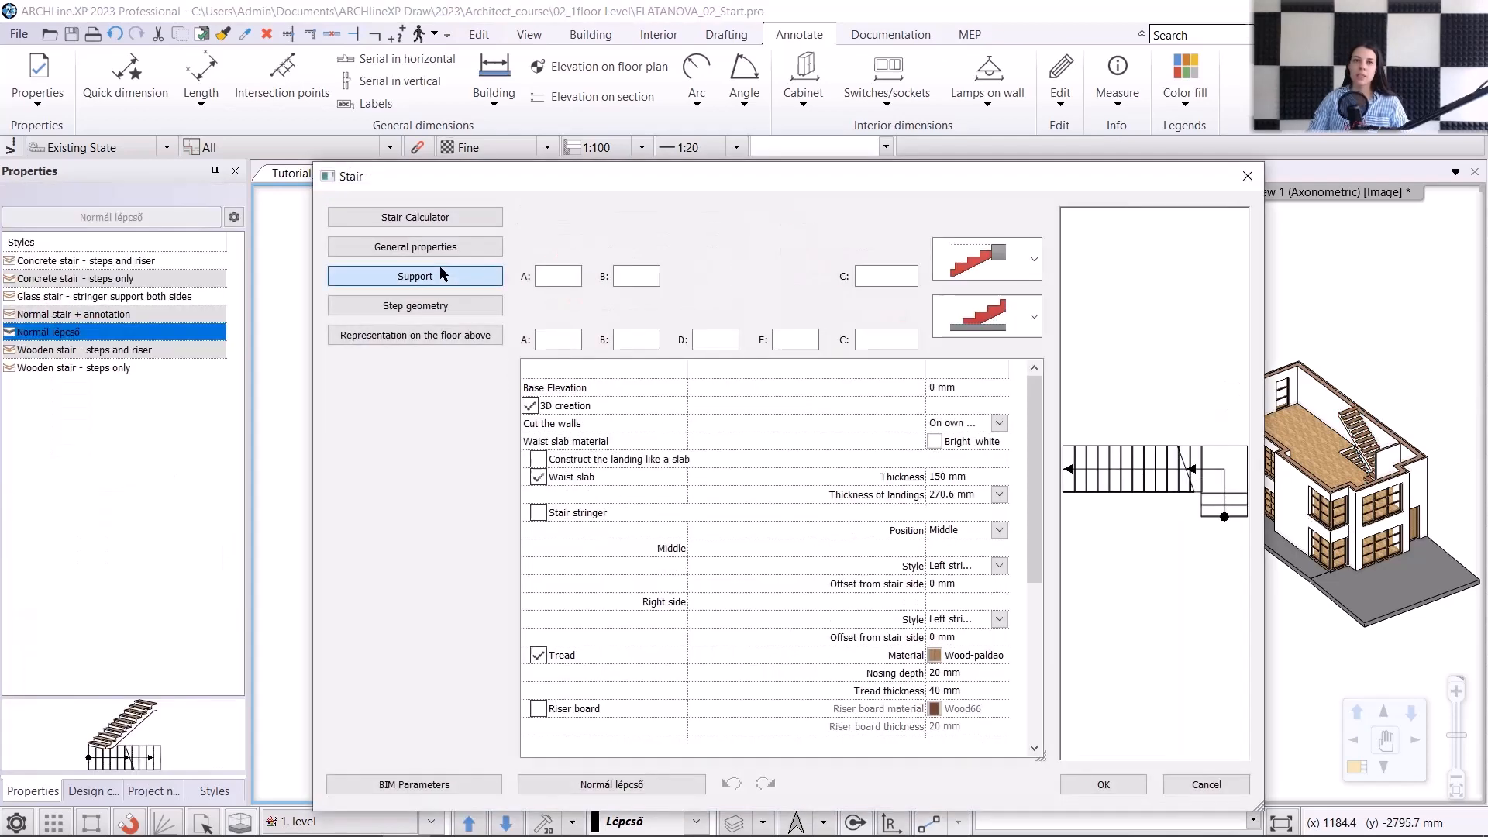
{"action": "left_click", "coordinate": [530, 405]}
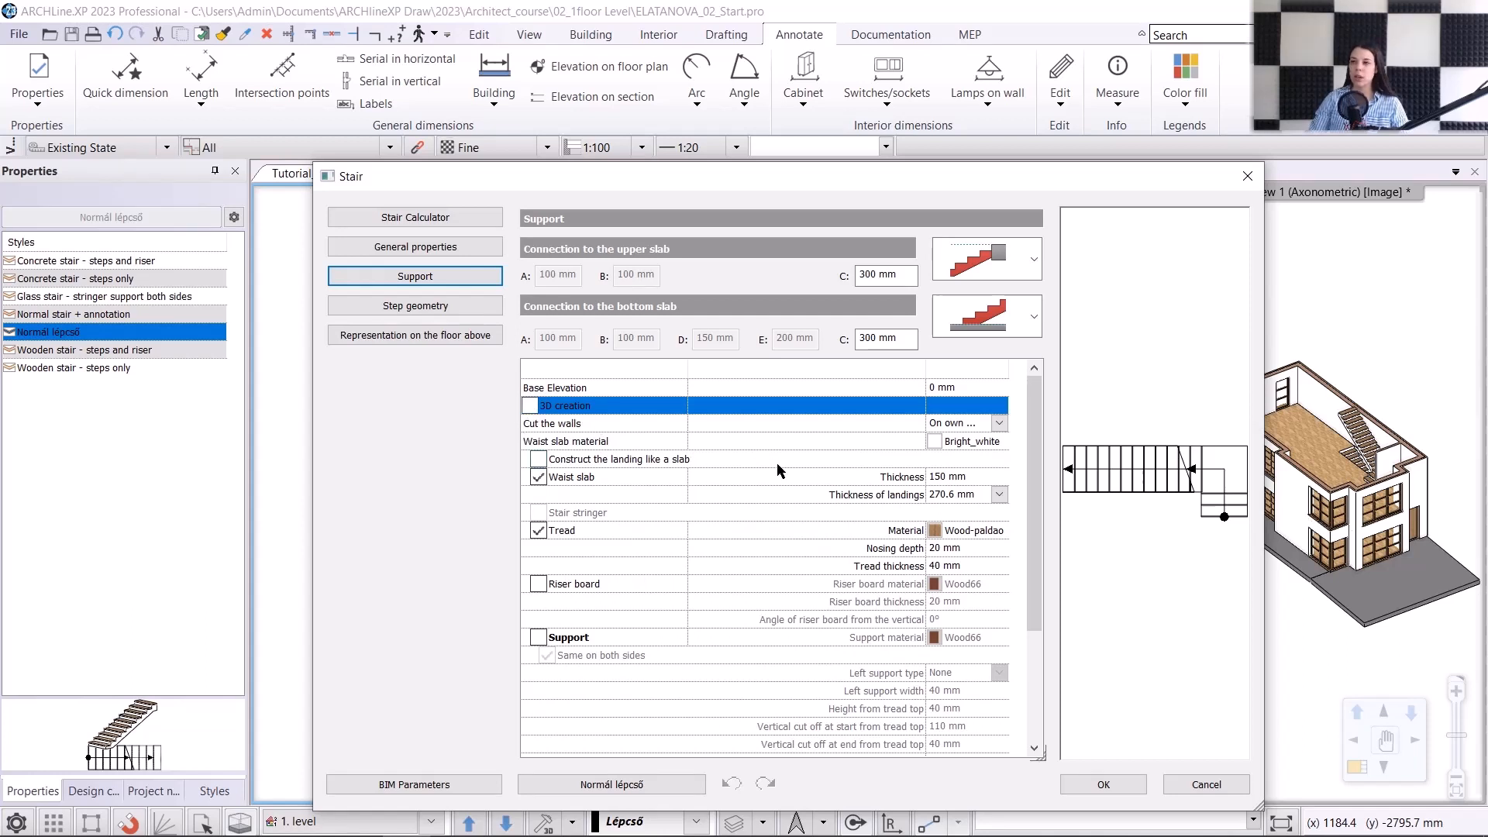
Step: Set the staircase's 2D representation to No section line
{"action": "left_click", "coordinate": [457, 247]}
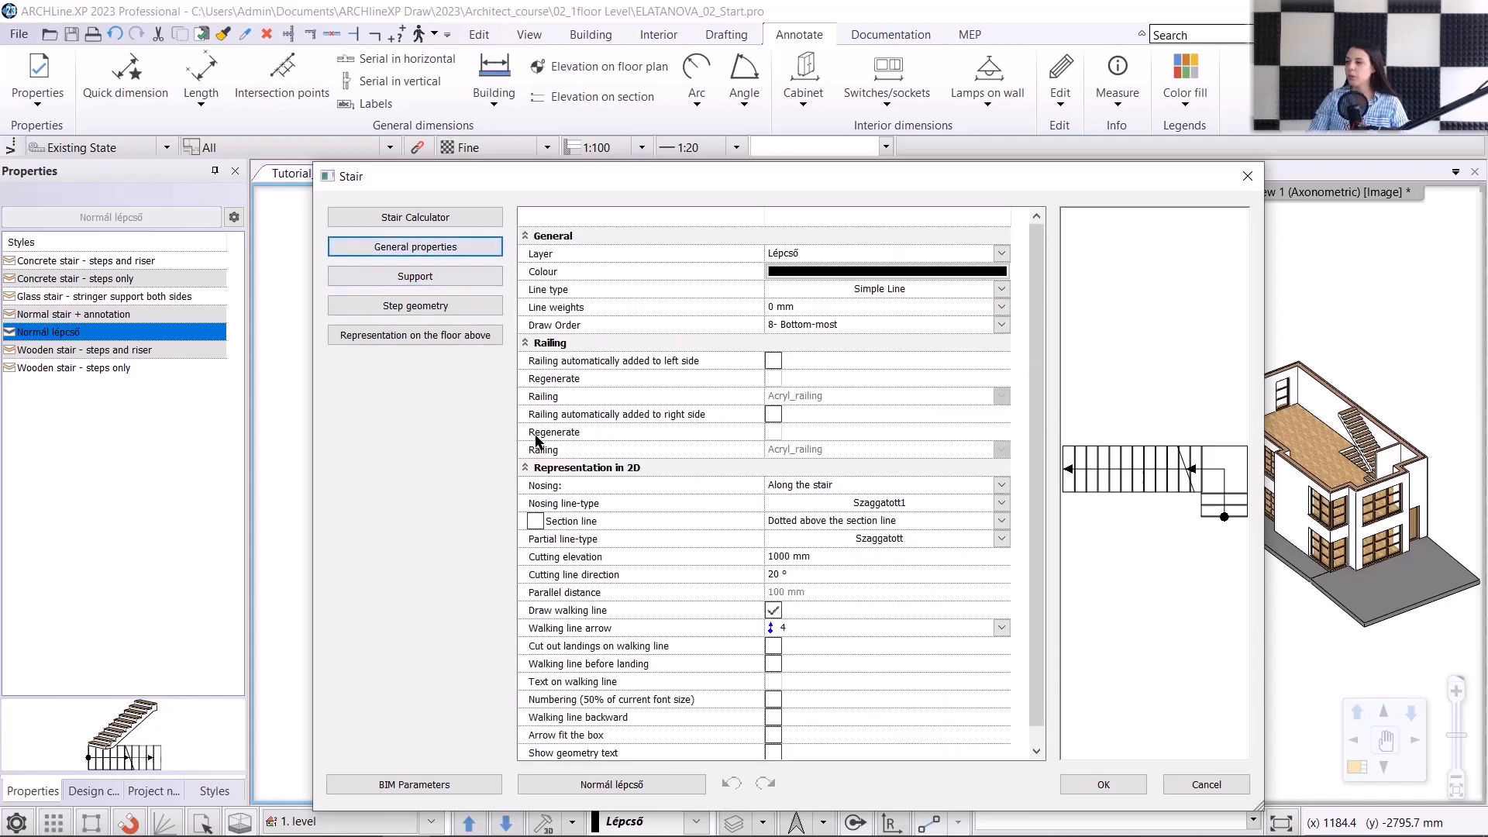
{"action": "left_click", "coordinate": [1001, 522]}
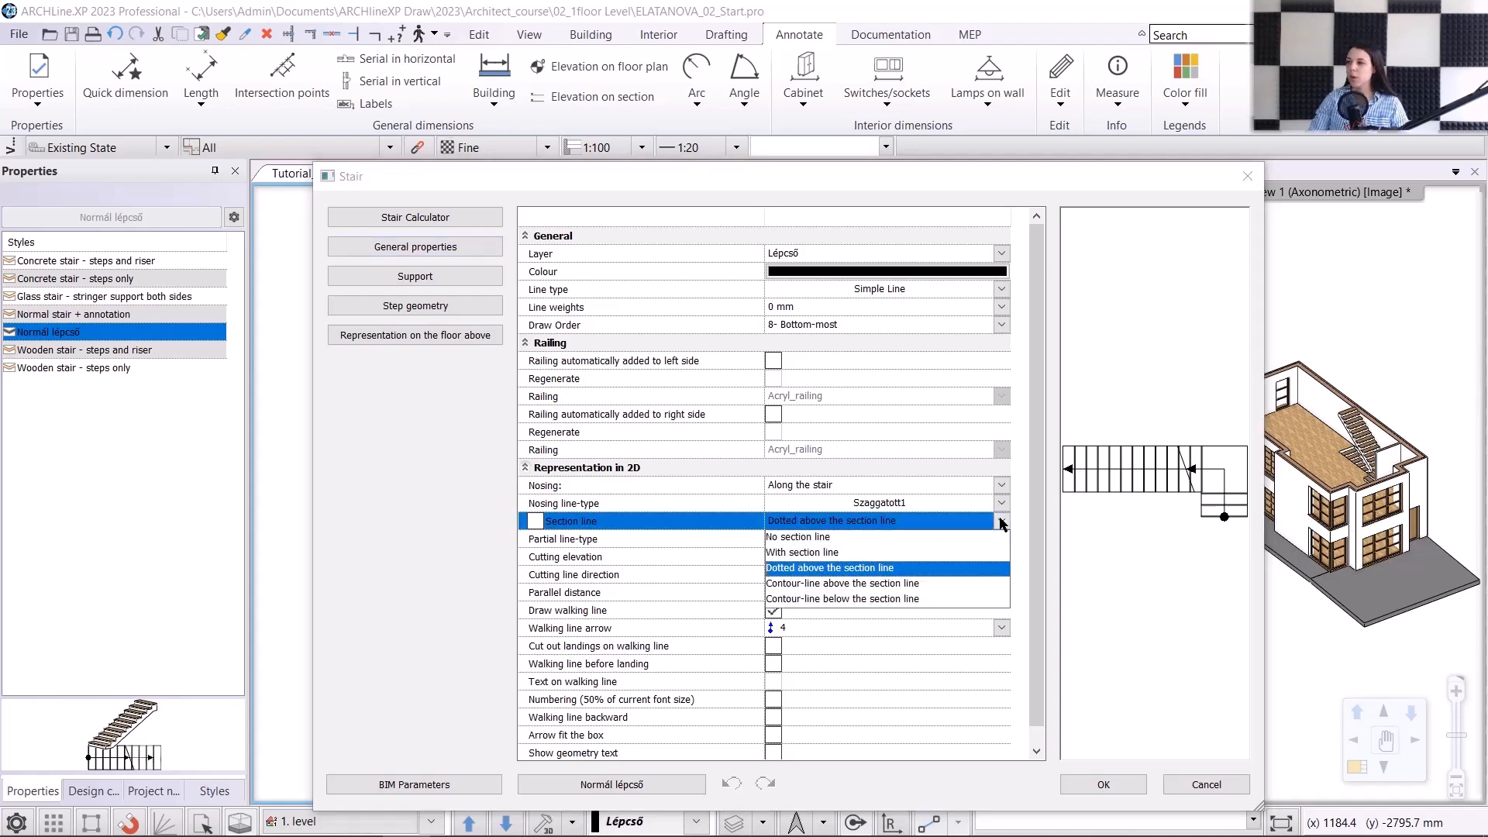
{"action": "left_click", "coordinate": [934, 537]}
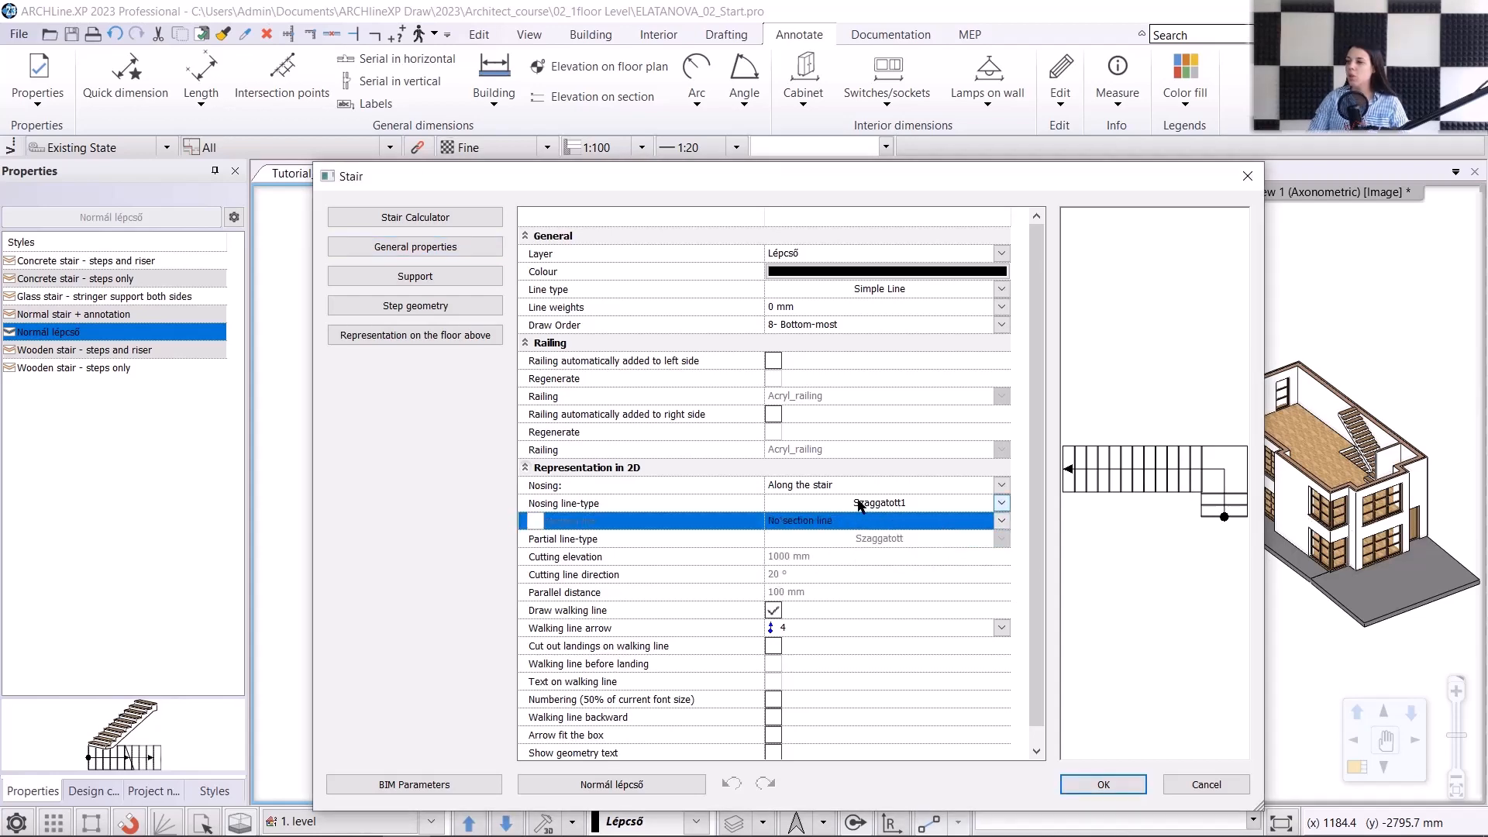
Step: Set the staircase's wall cutting to No cutting and apply the stair properties
{"action": "left_click", "coordinate": [436, 274]}
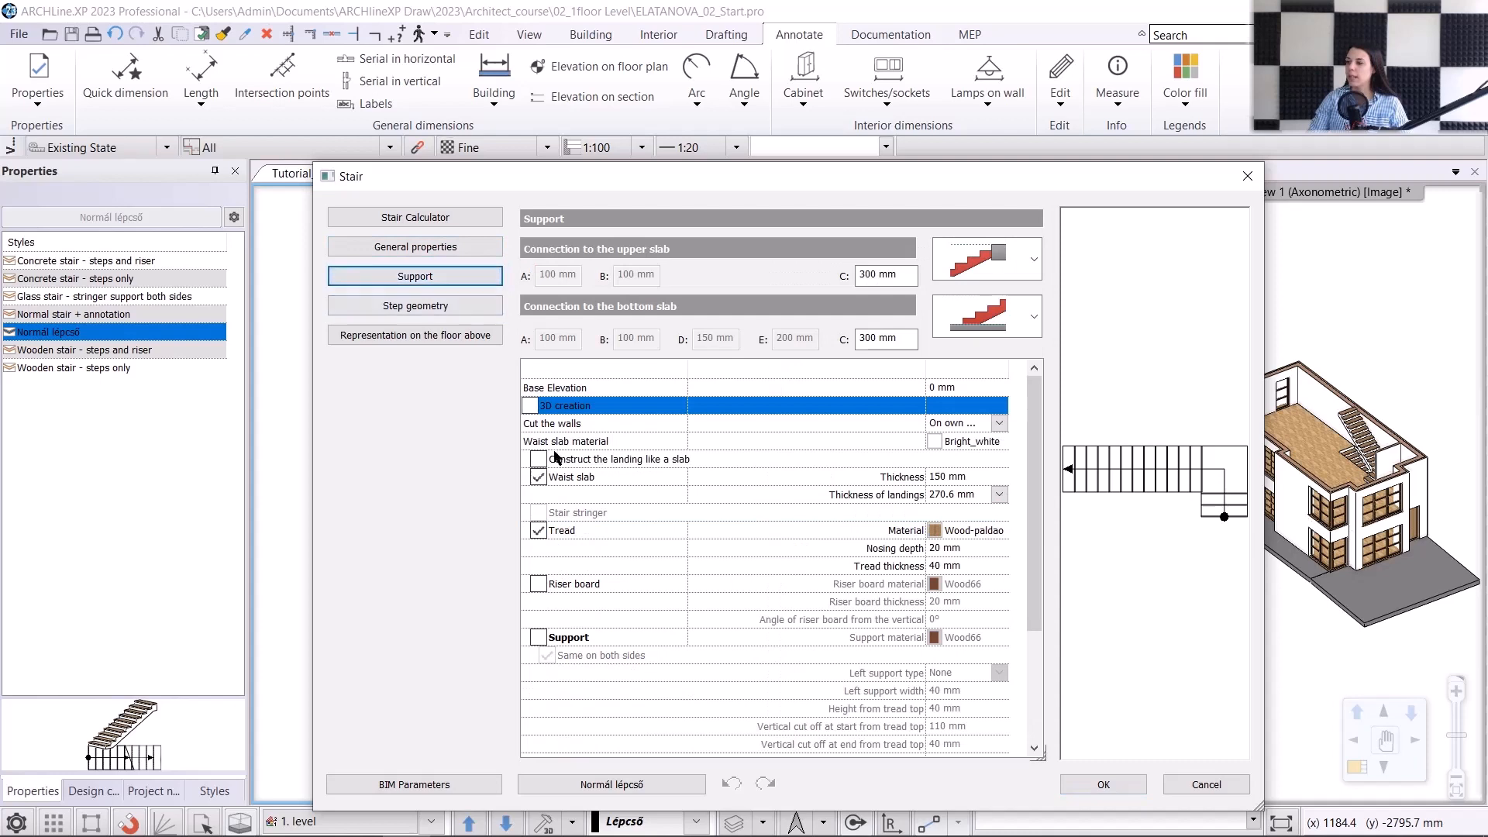
{"action": "left_click", "coordinate": [1001, 425]}
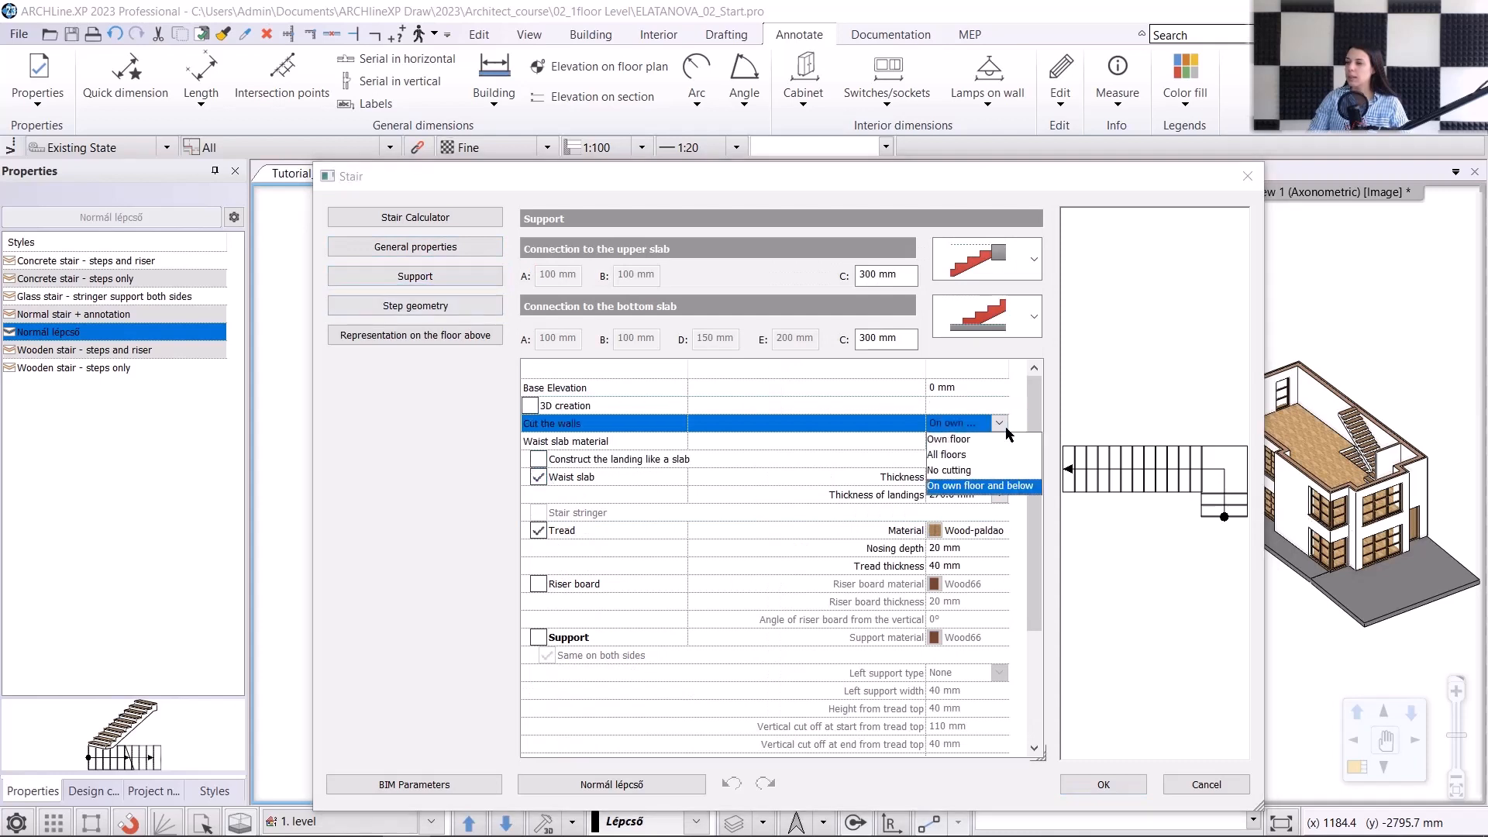
{"action": "left_click", "coordinate": [968, 469]}
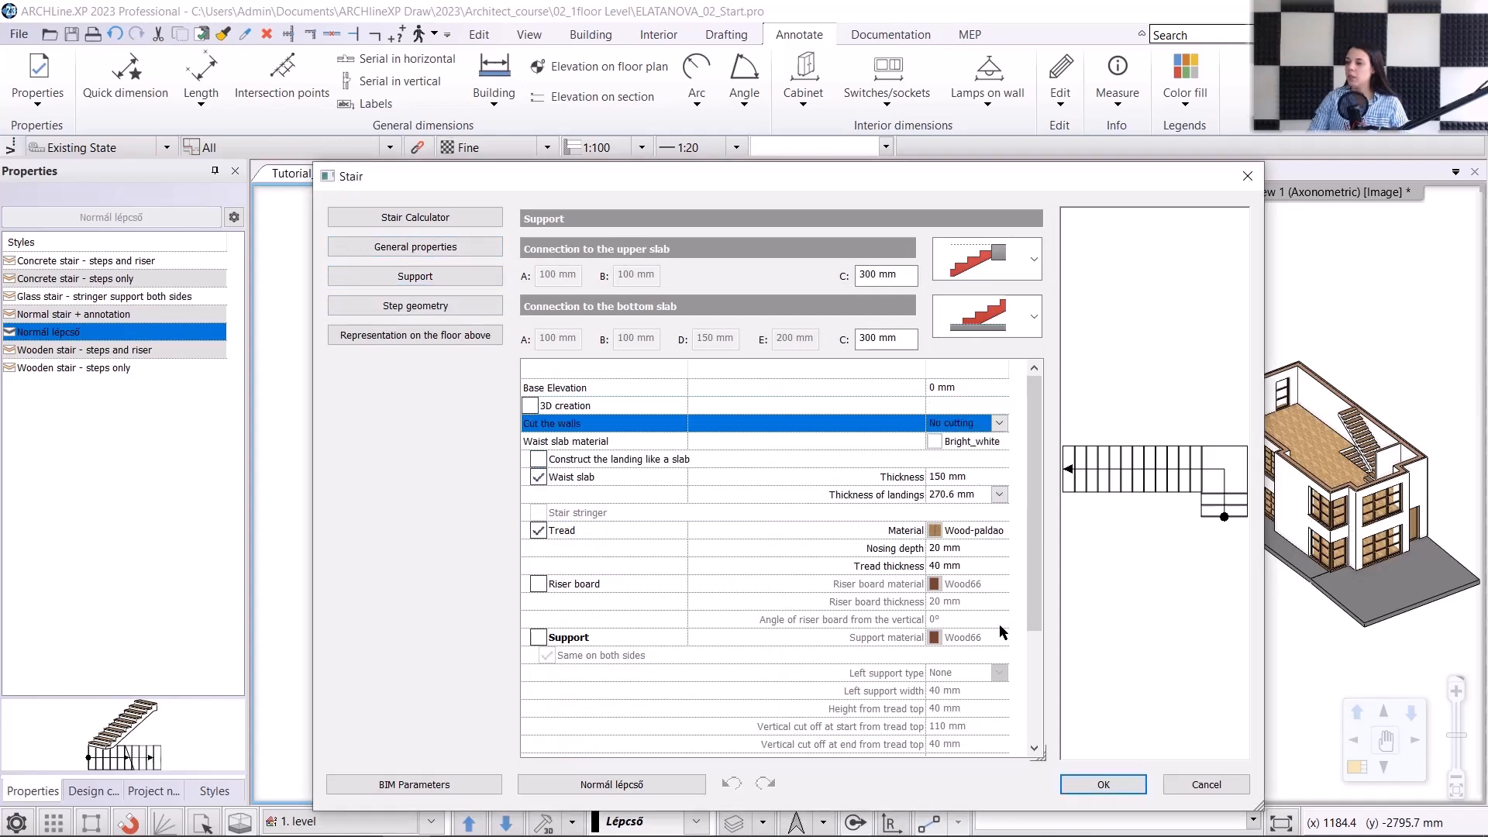
{"action": "left_click", "coordinate": [1102, 784]}
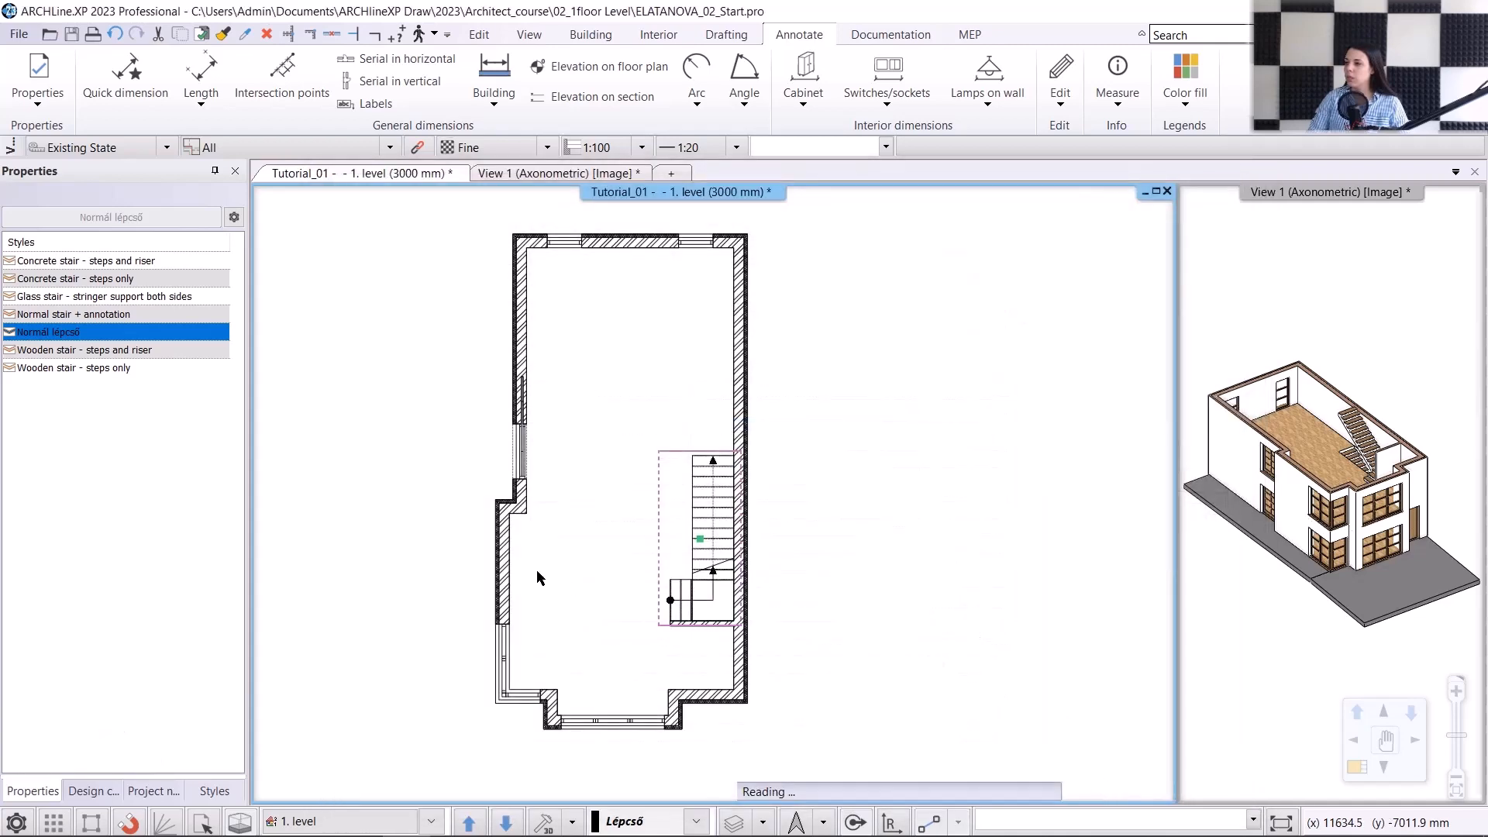
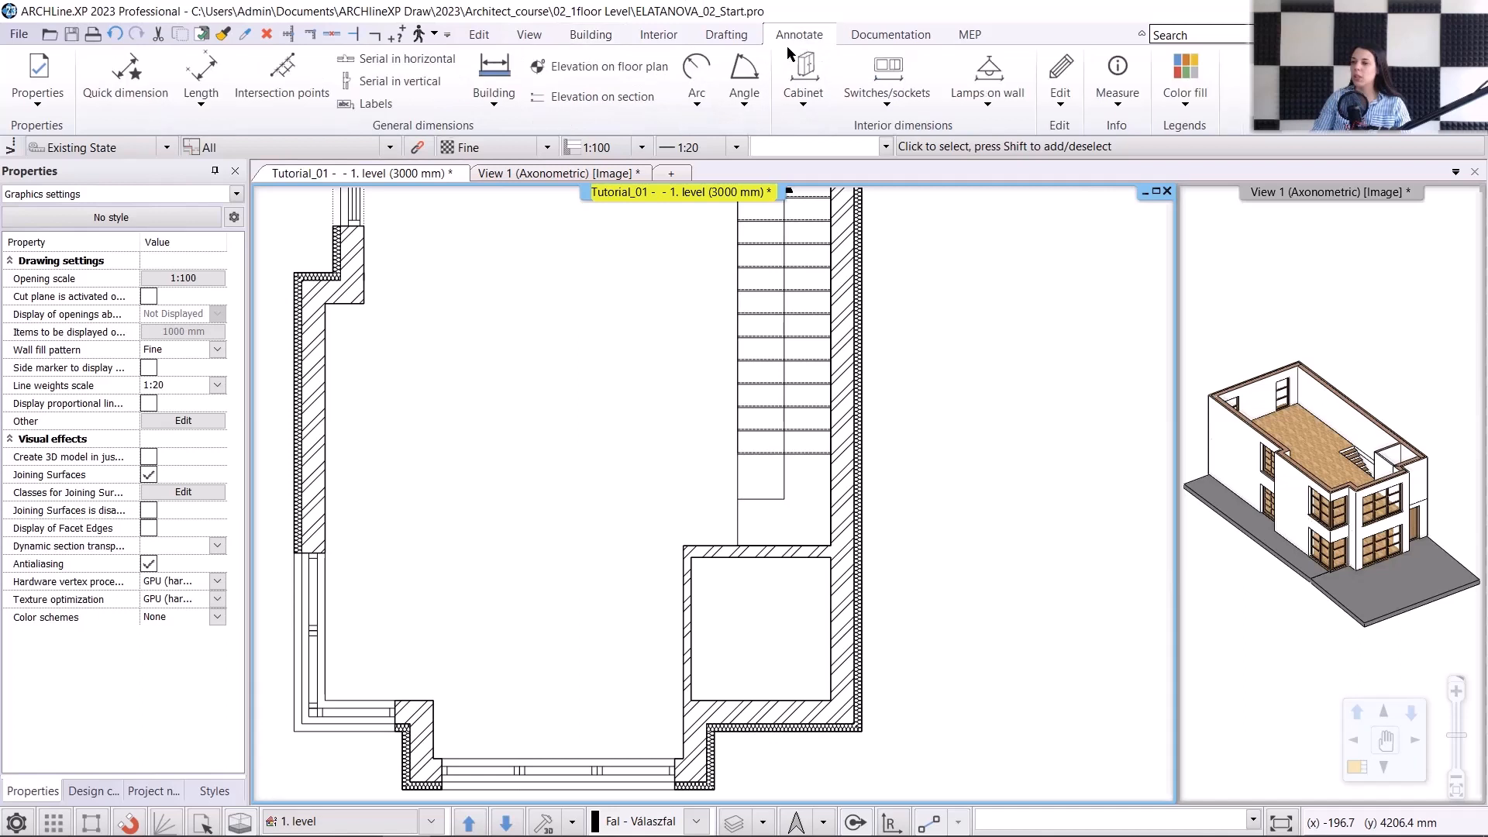
Step: With automatic wall dimensioning on, draw a 1 layered 10 wide wall about 3420 mm long along the staircase's open side, flipped to lie outside the stair
{"action": "left_click", "coordinate": [500, 103]}
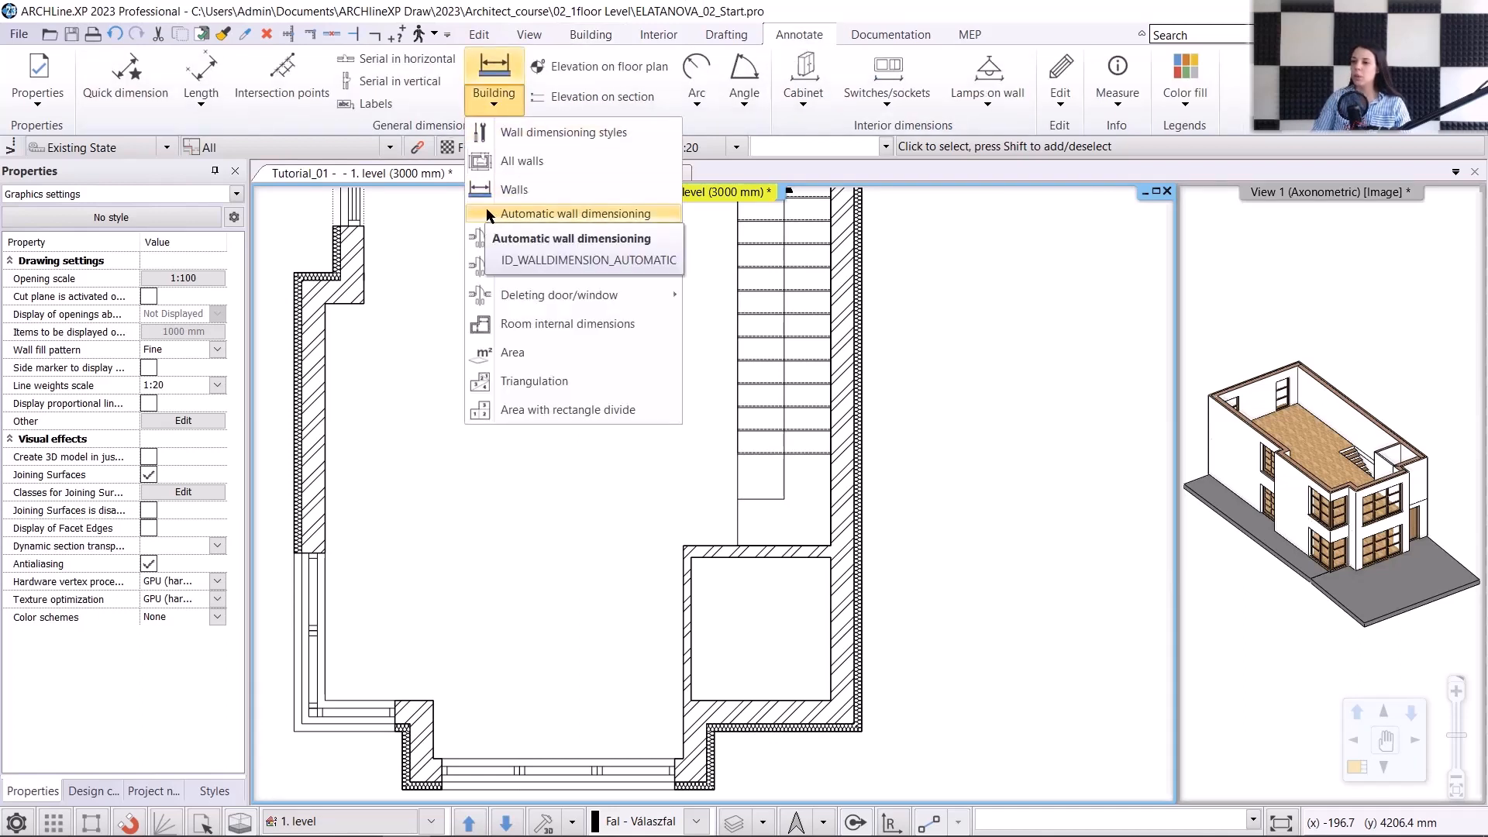
{"action": "left_click", "coordinate": [542, 214]}
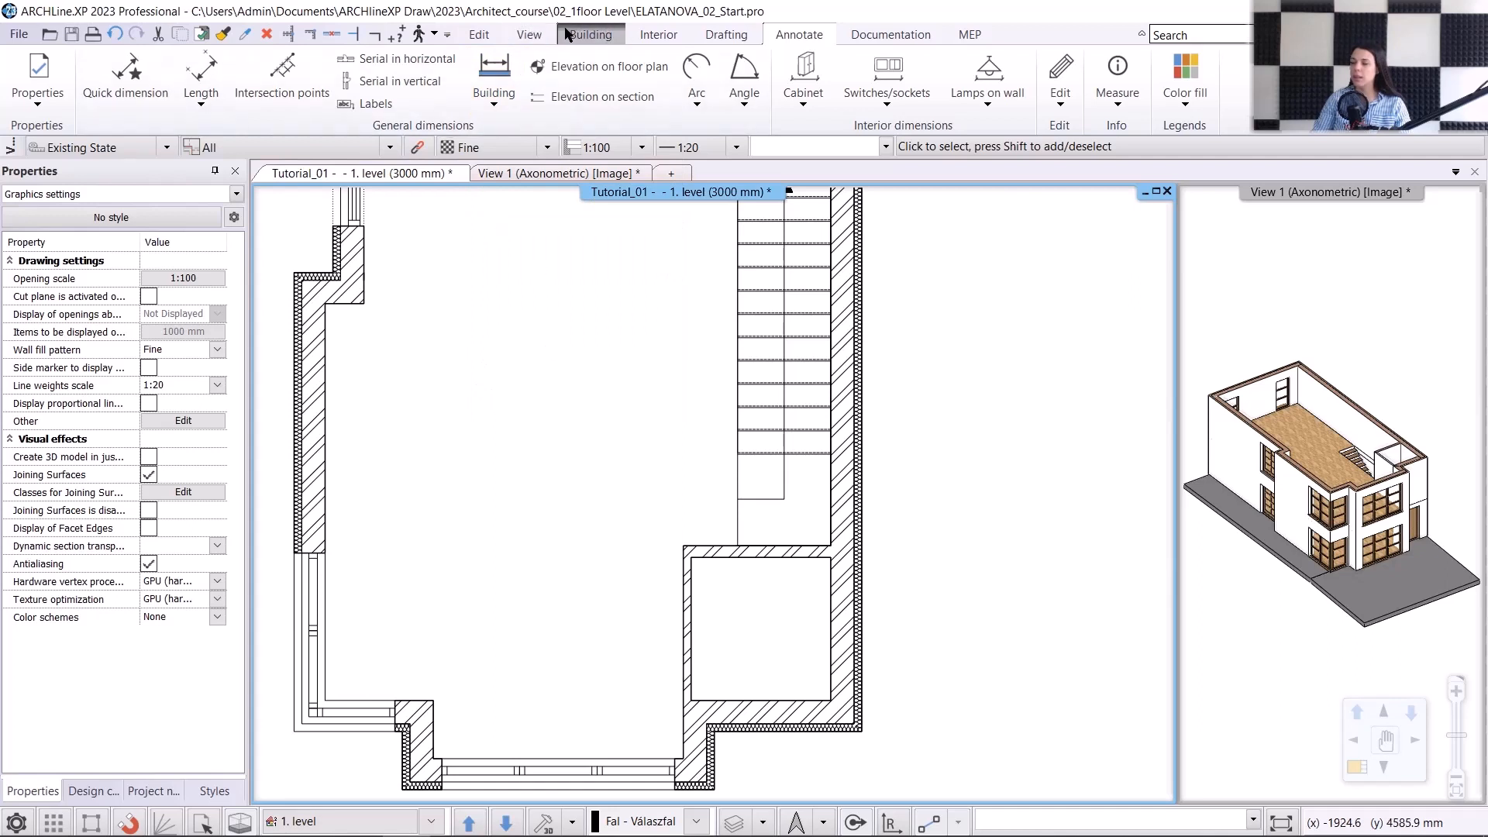
{"action": "left_click", "coordinate": [590, 35]}
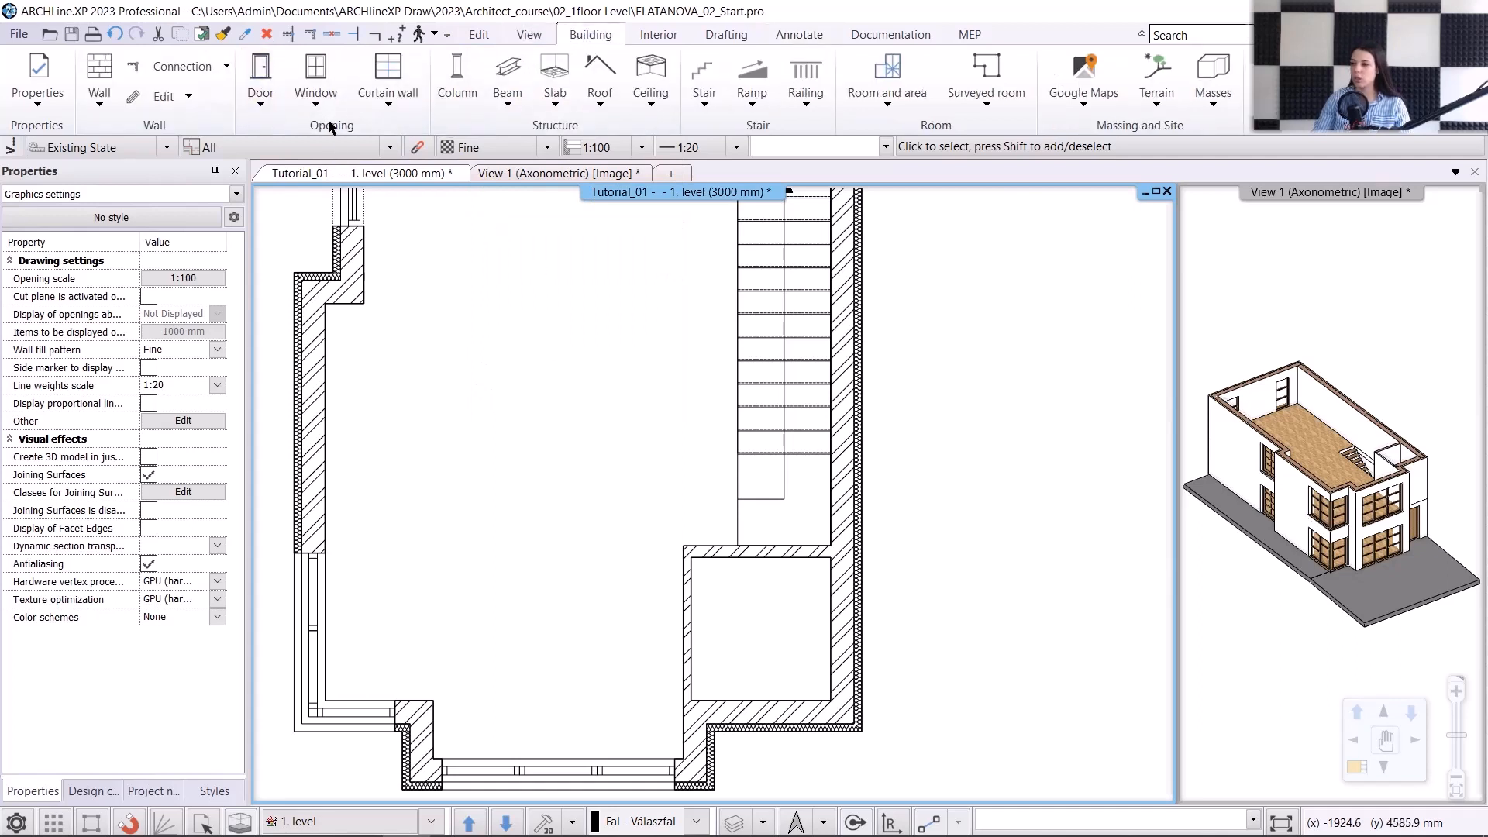
{"action": "left_click", "coordinate": [99, 68]}
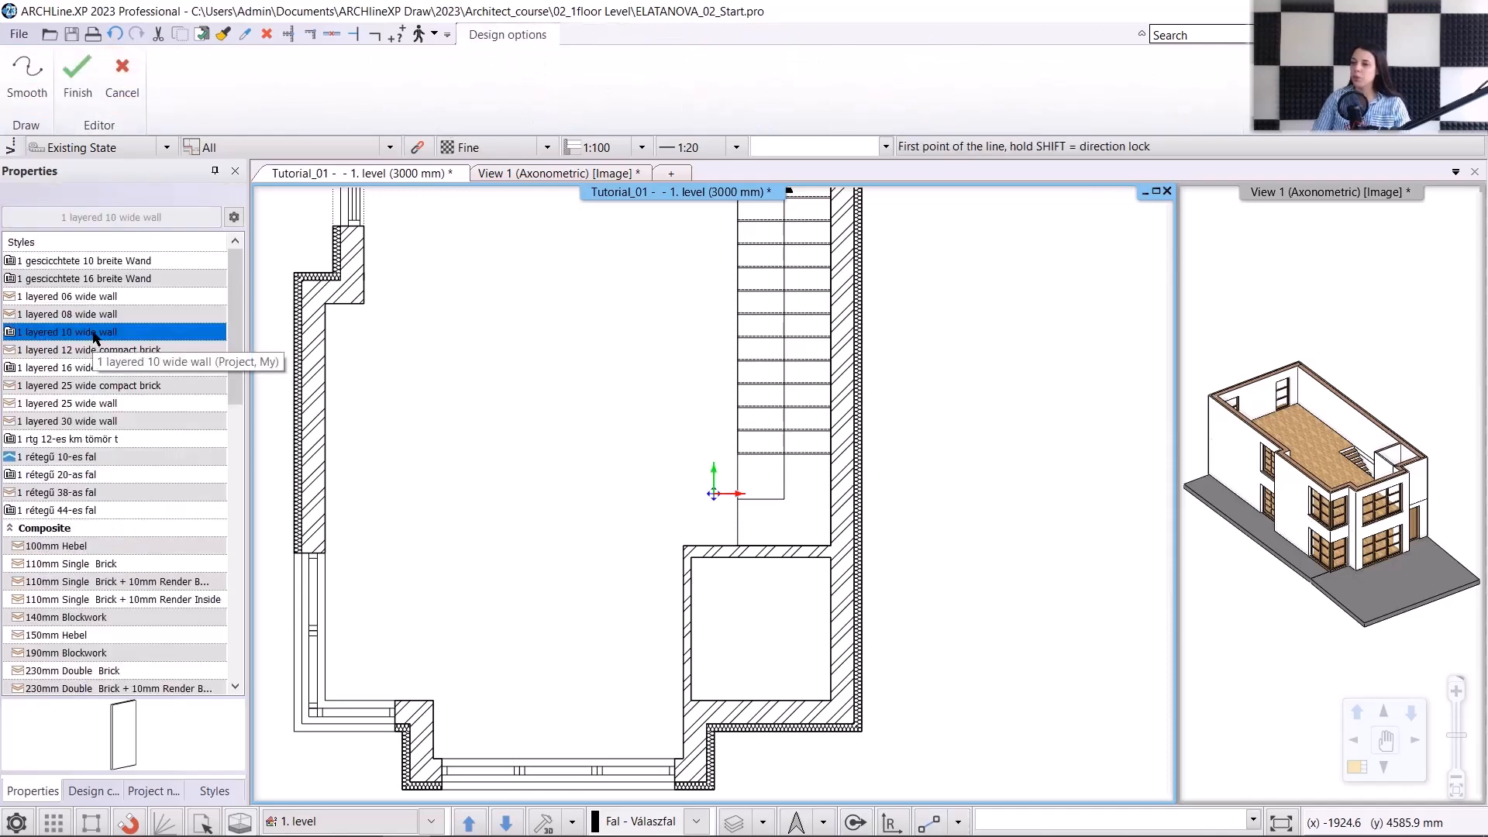
{"action": "left_click", "coordinate": [737, 547]}
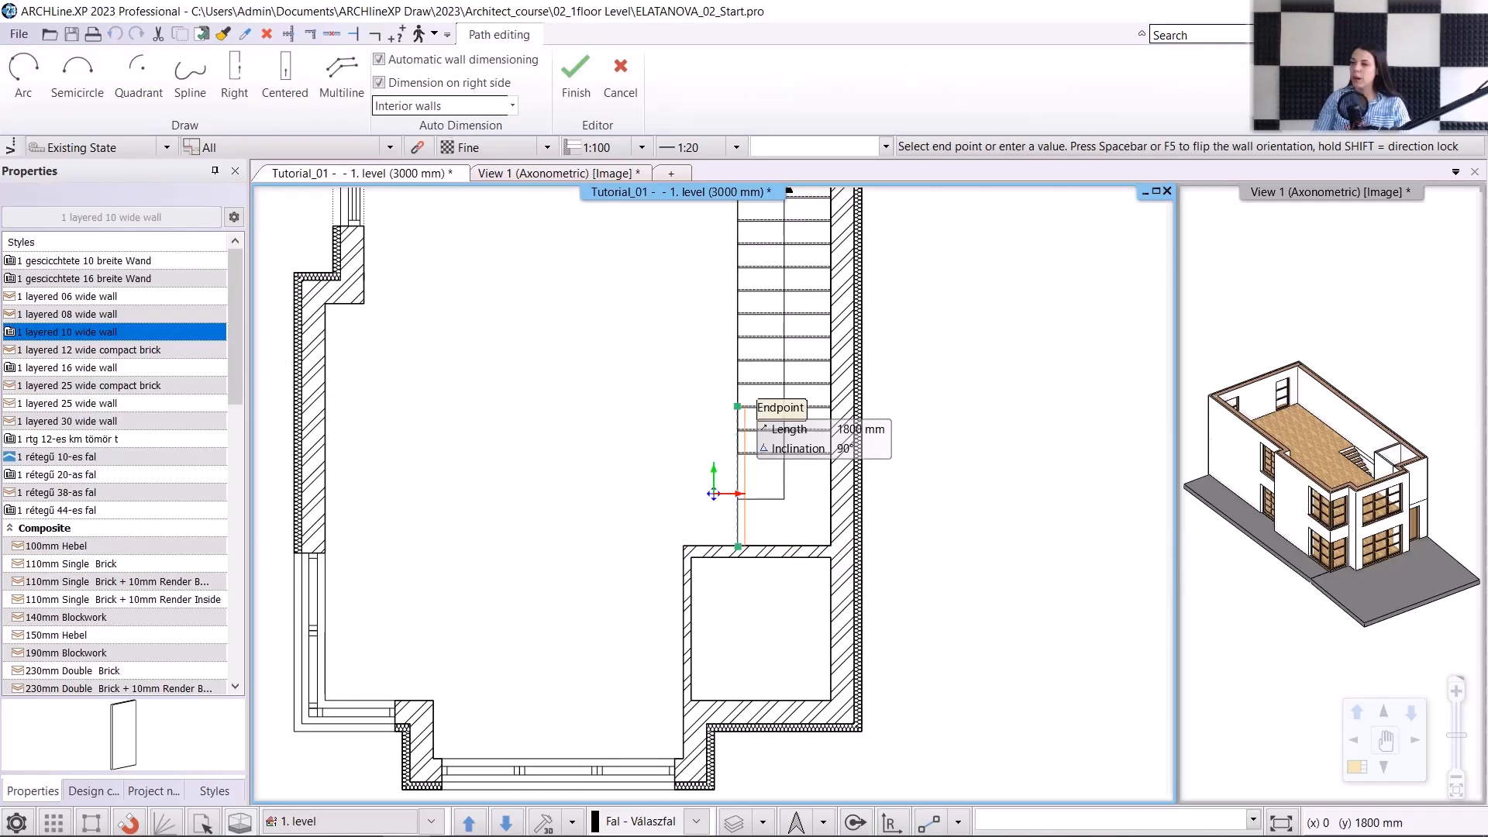
{"action": "key", "text": "space"}
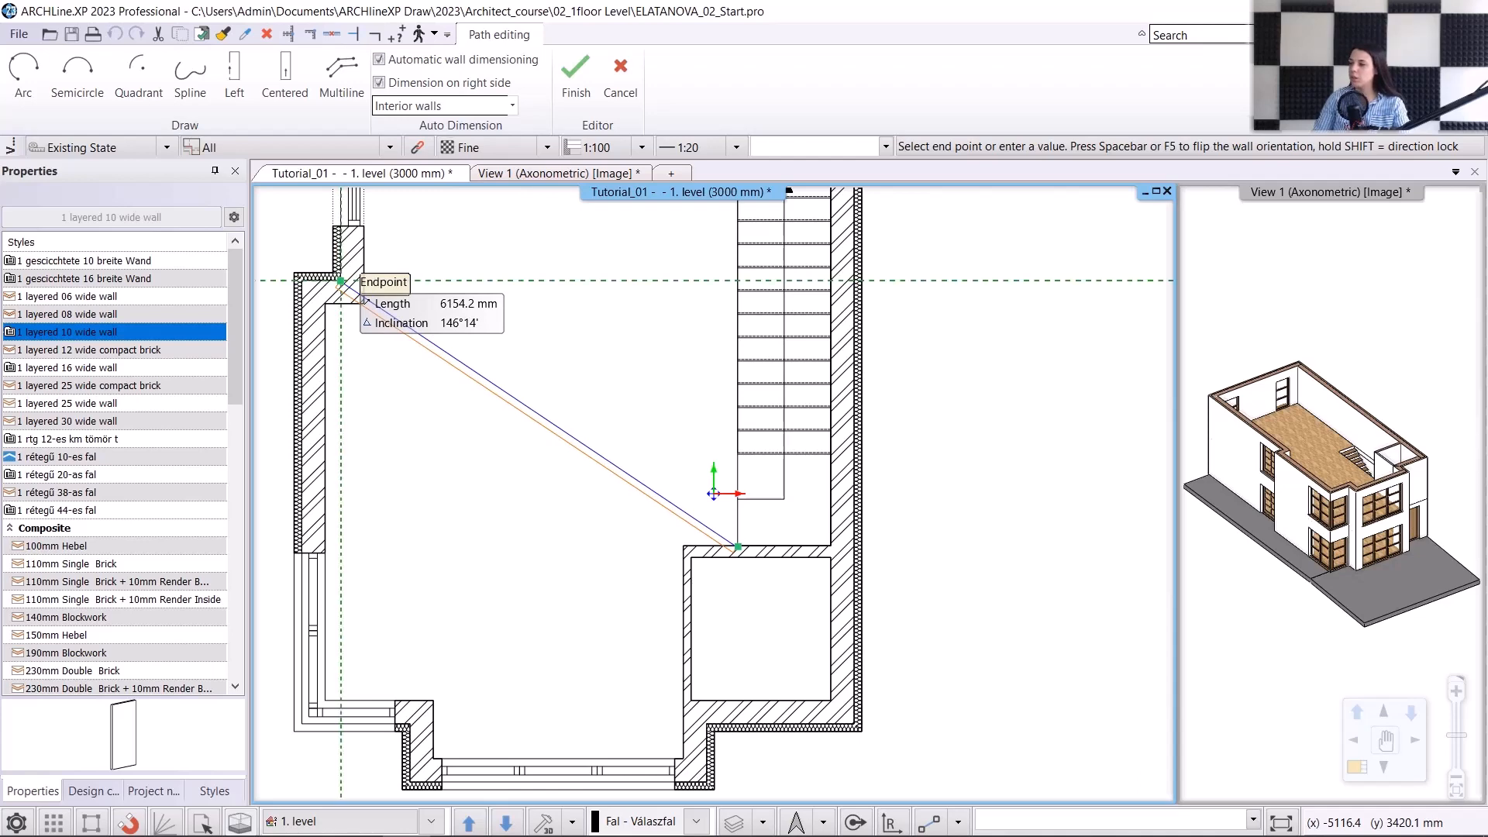
{"action": "scroll", "coordinate": [725, 356], "scroll_direction": "up", "scroll_amount": 5}
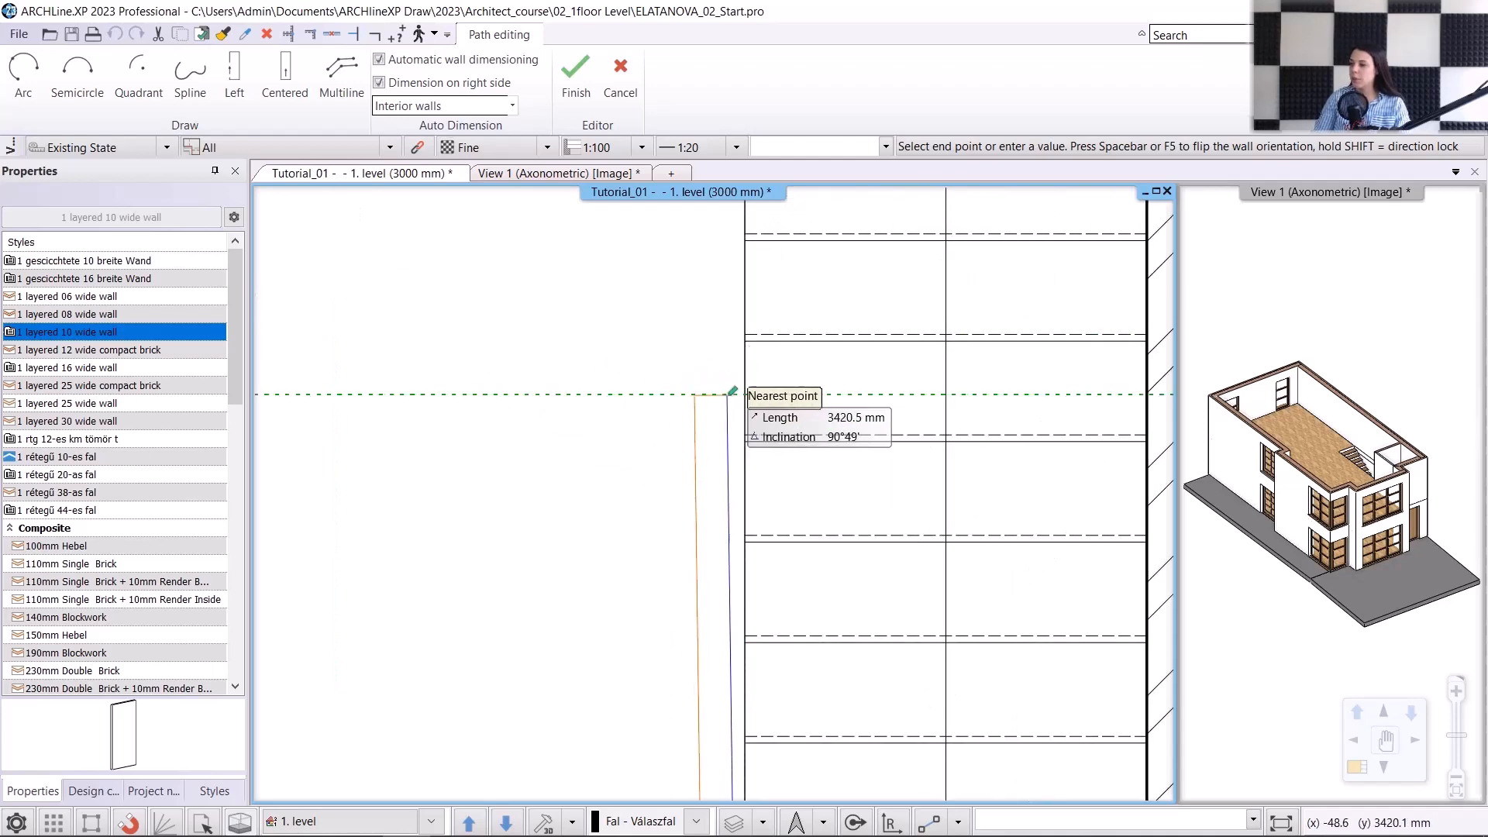
{"action": "left_click", "coordinate": [745, 395]}
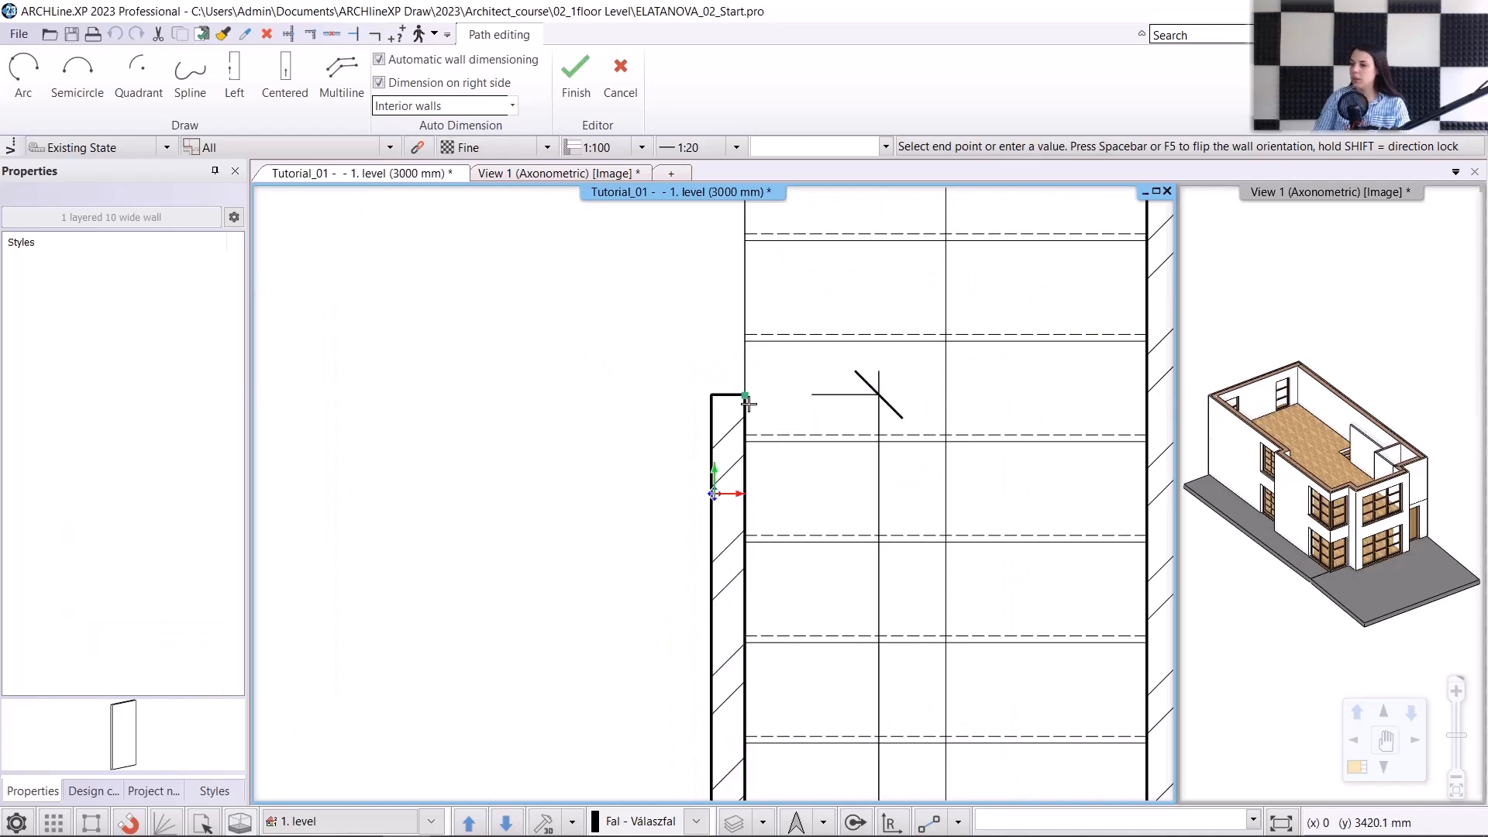
{"action": "scroll", "coordinate": [688, 521], "scroll_direction": "down", "scroll_amount": 4}
{"action": "scroll", "coordinate": [651, 334], "scroll_direction": "down", "scroll_amount": 1}
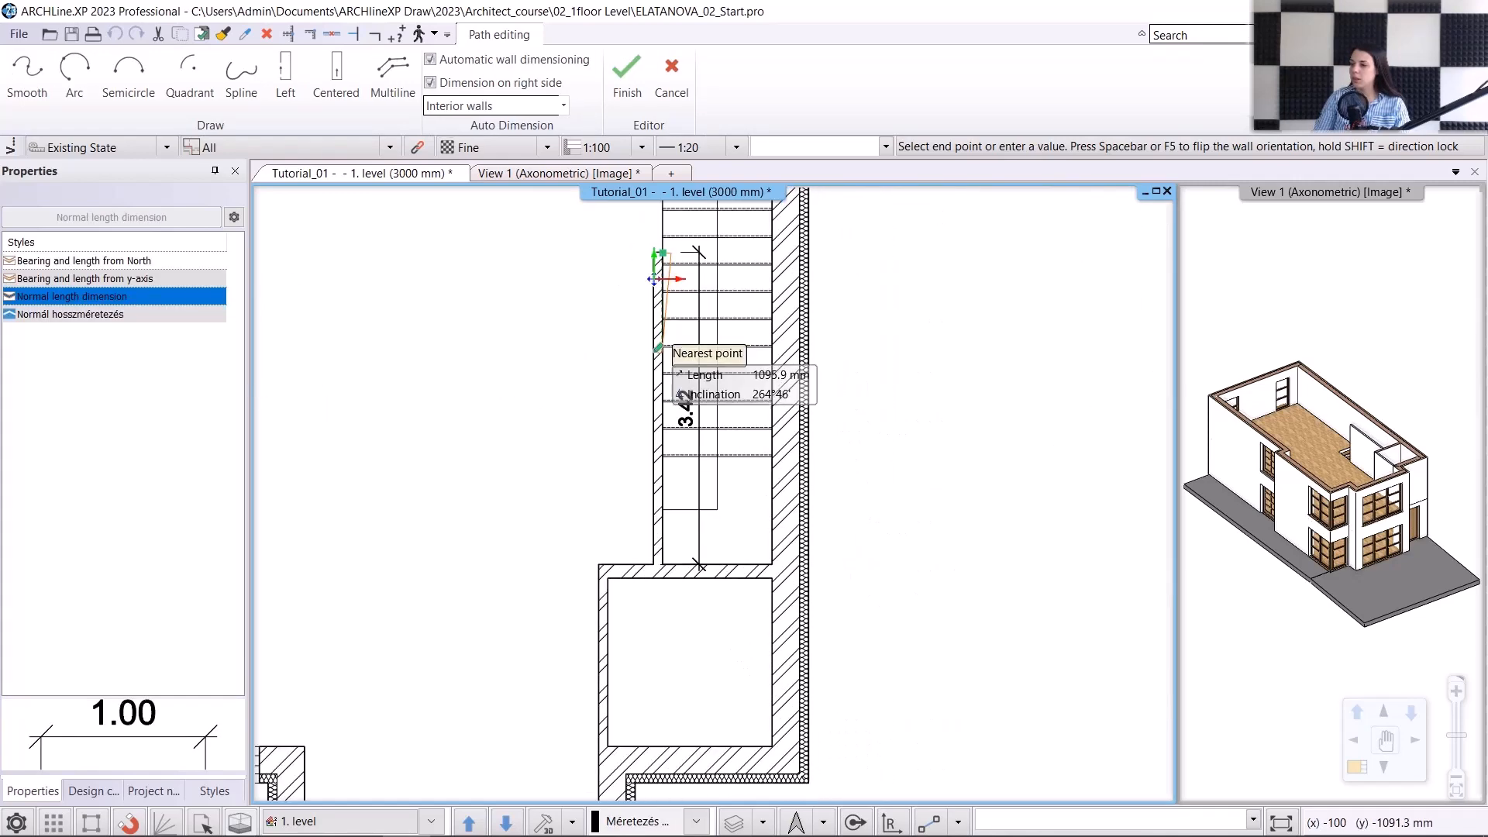
{"action": "key", "text": "Return"}
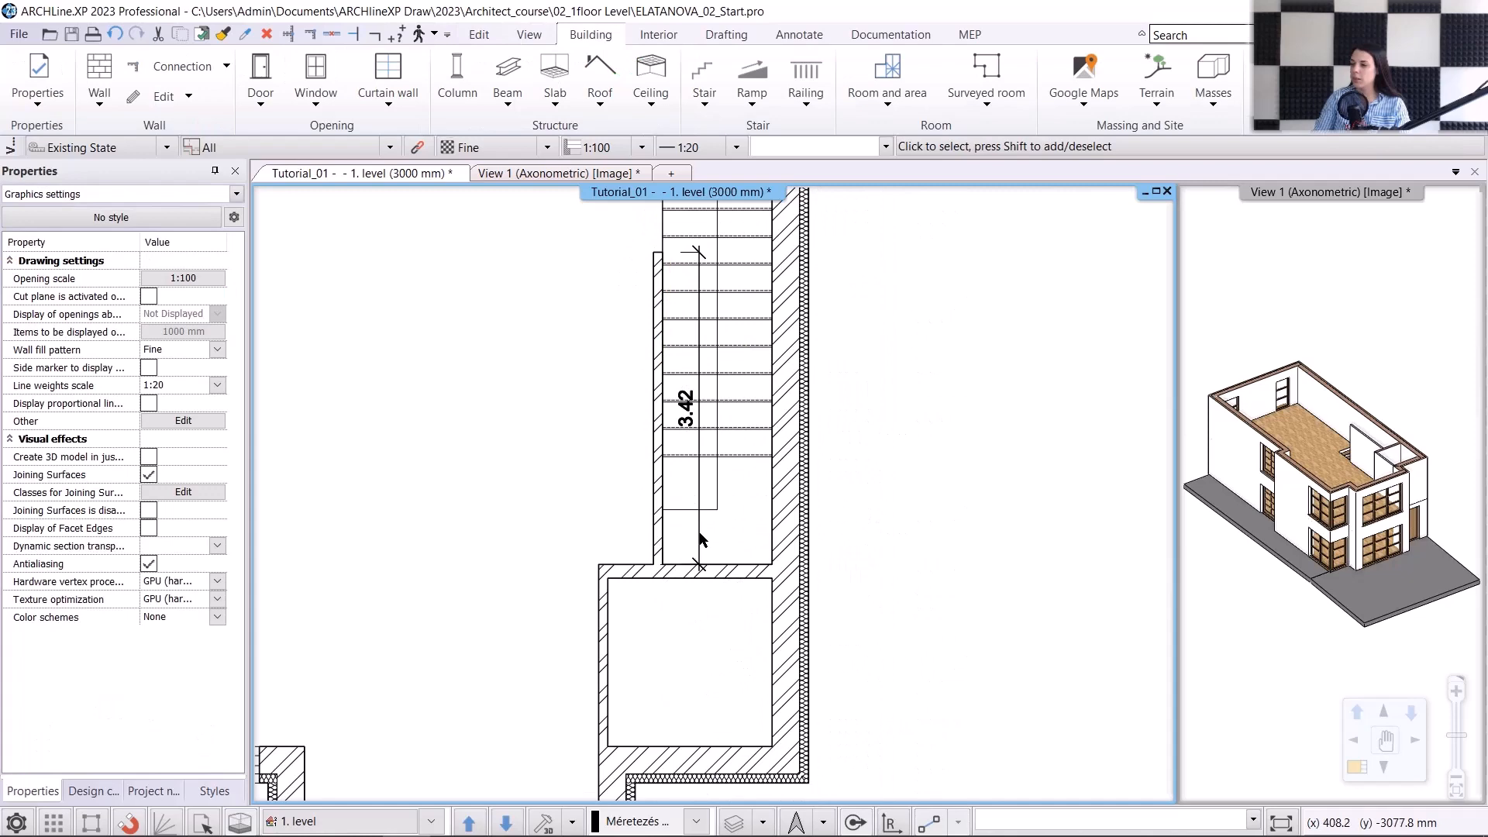
Step: Delete the stair wall's length dimension and turn off automatic wall dimensioning
{"action": "left_click", "coordinate": [699, 538]}
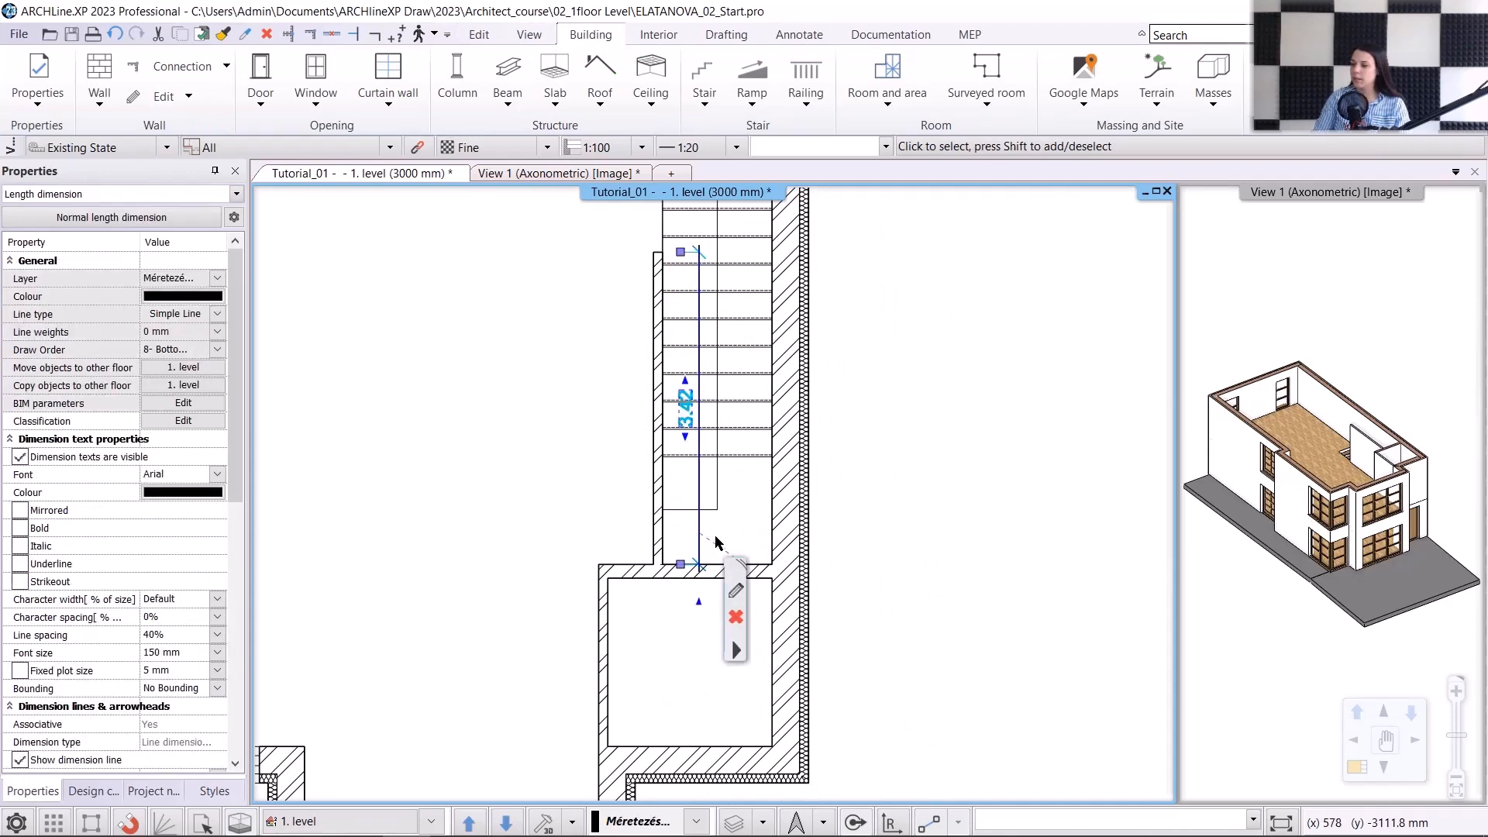
{"action": "key", "text": "Escape"}
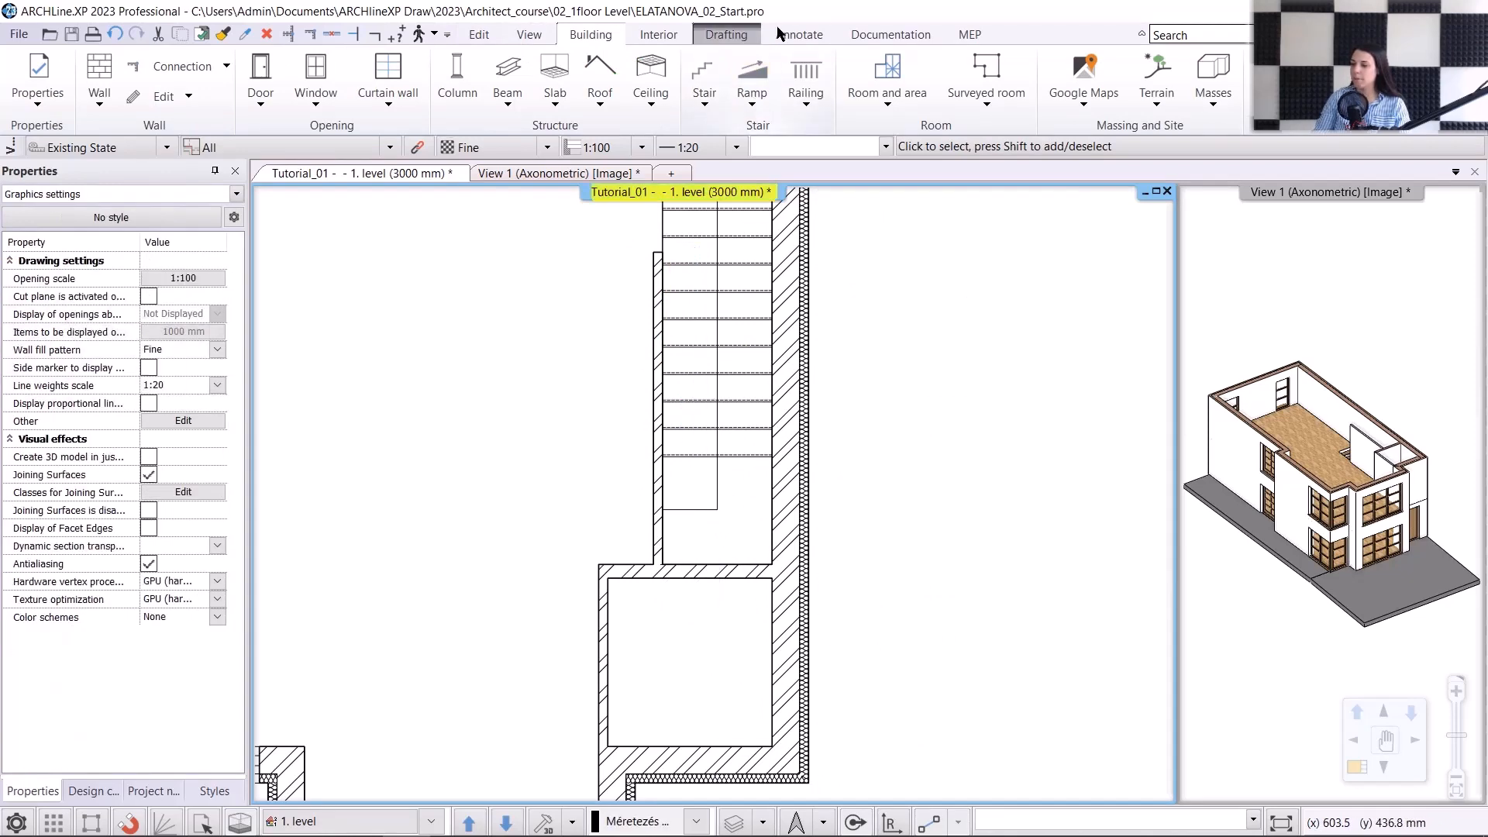
{"action": "left_click", "coordinate": [799, 34]}
{"action": "left_click", "coordinate": [482, 110]}
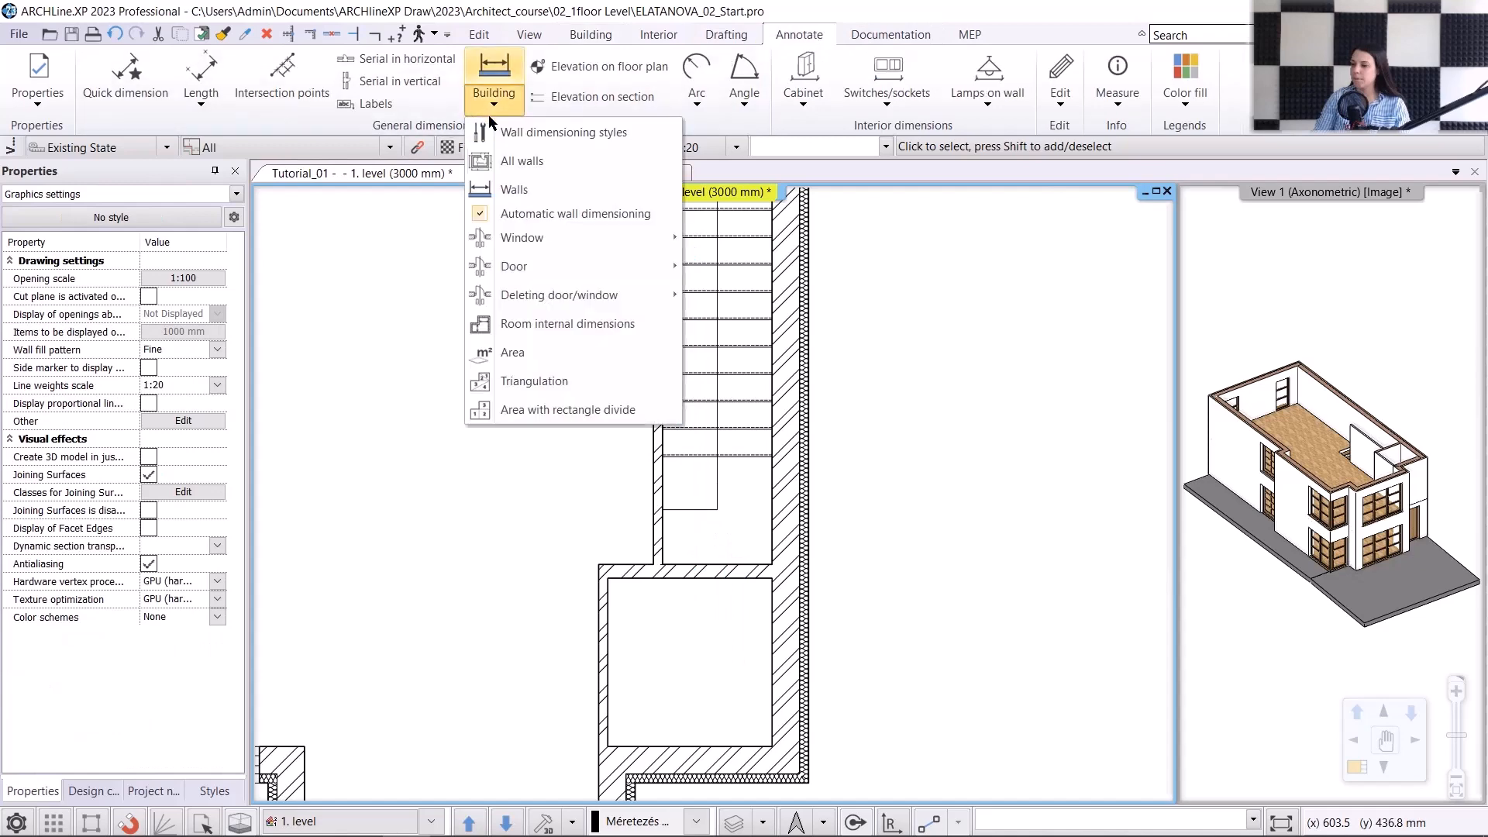
{"action": "left_click", "coordinate": [522, 214]}
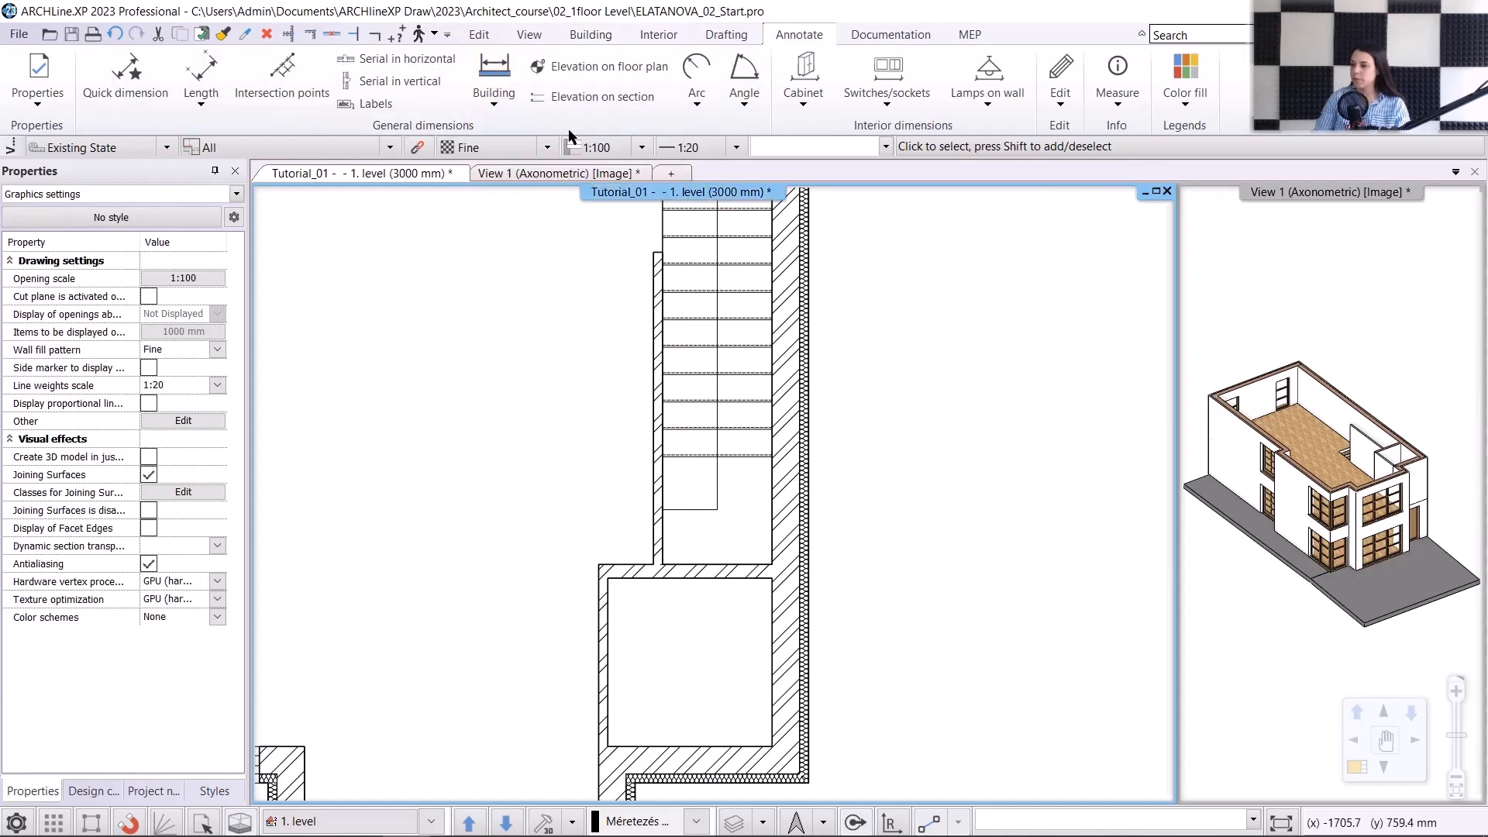
Step: Draw a 1 layered 10 wide wall about 4716 mm long from the stair wall's free end straight across to the opposite exterior wall
{"action": "left_click", "coordinate": [598, 36]}
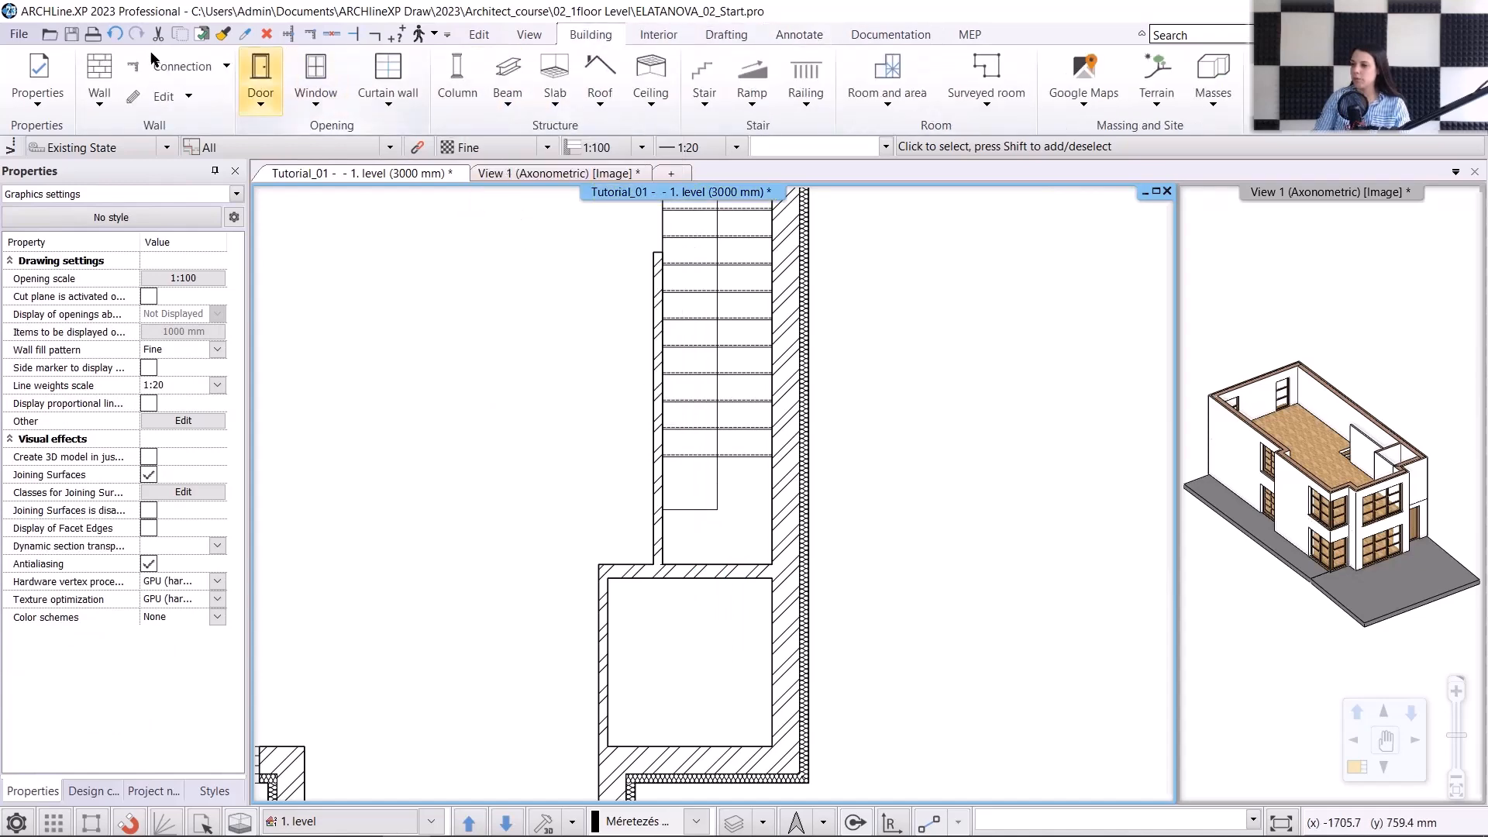
{"action": "left_click", "coordinate": [105, 70]}
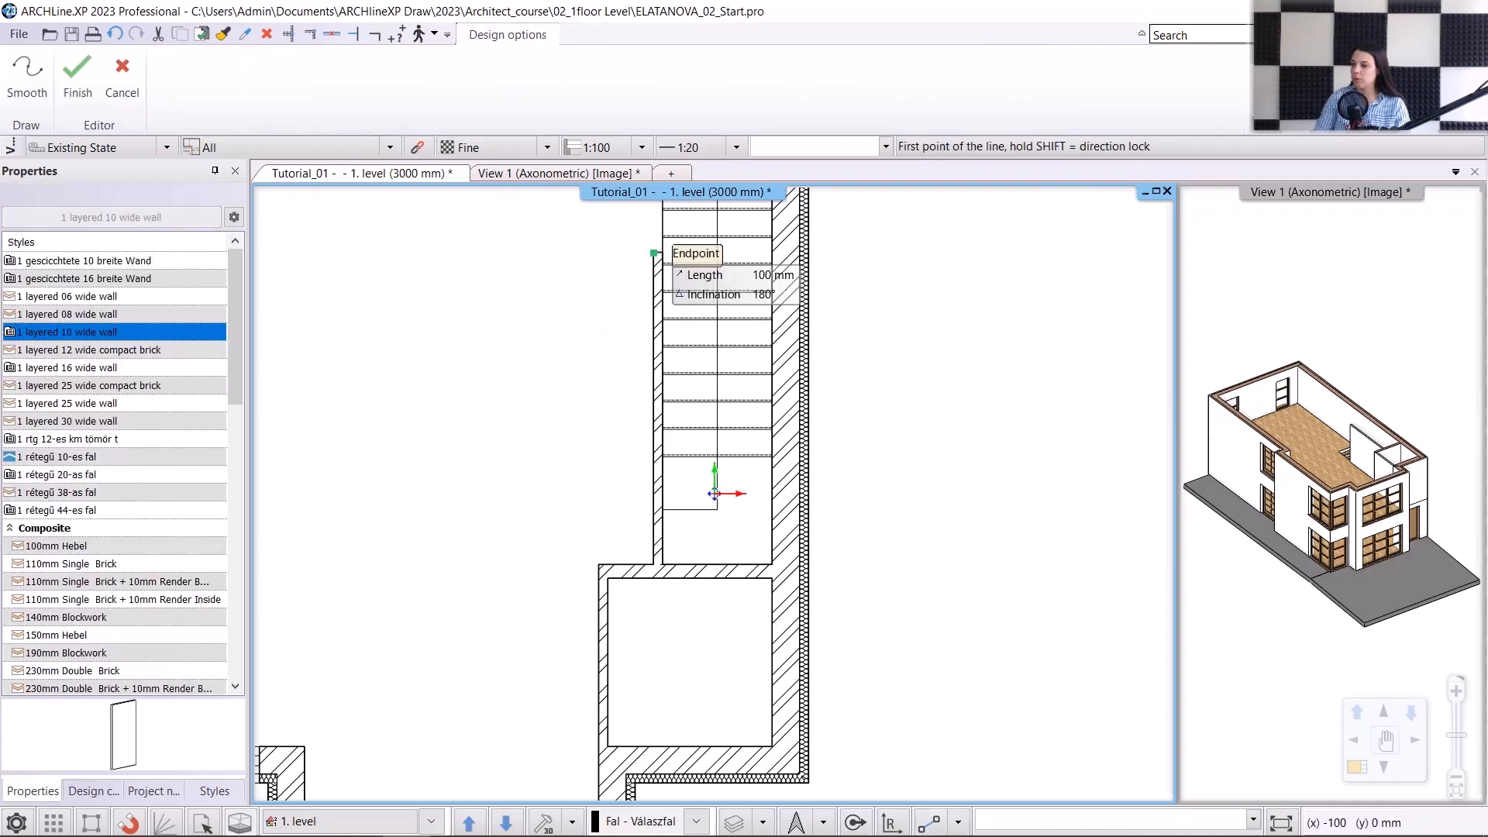
{"action": "left_click", "coordinate": [654, 253]}
{"action": "middle_click_drag", "start_coordinate": [438, 276], "coordinate": [699, 350]}
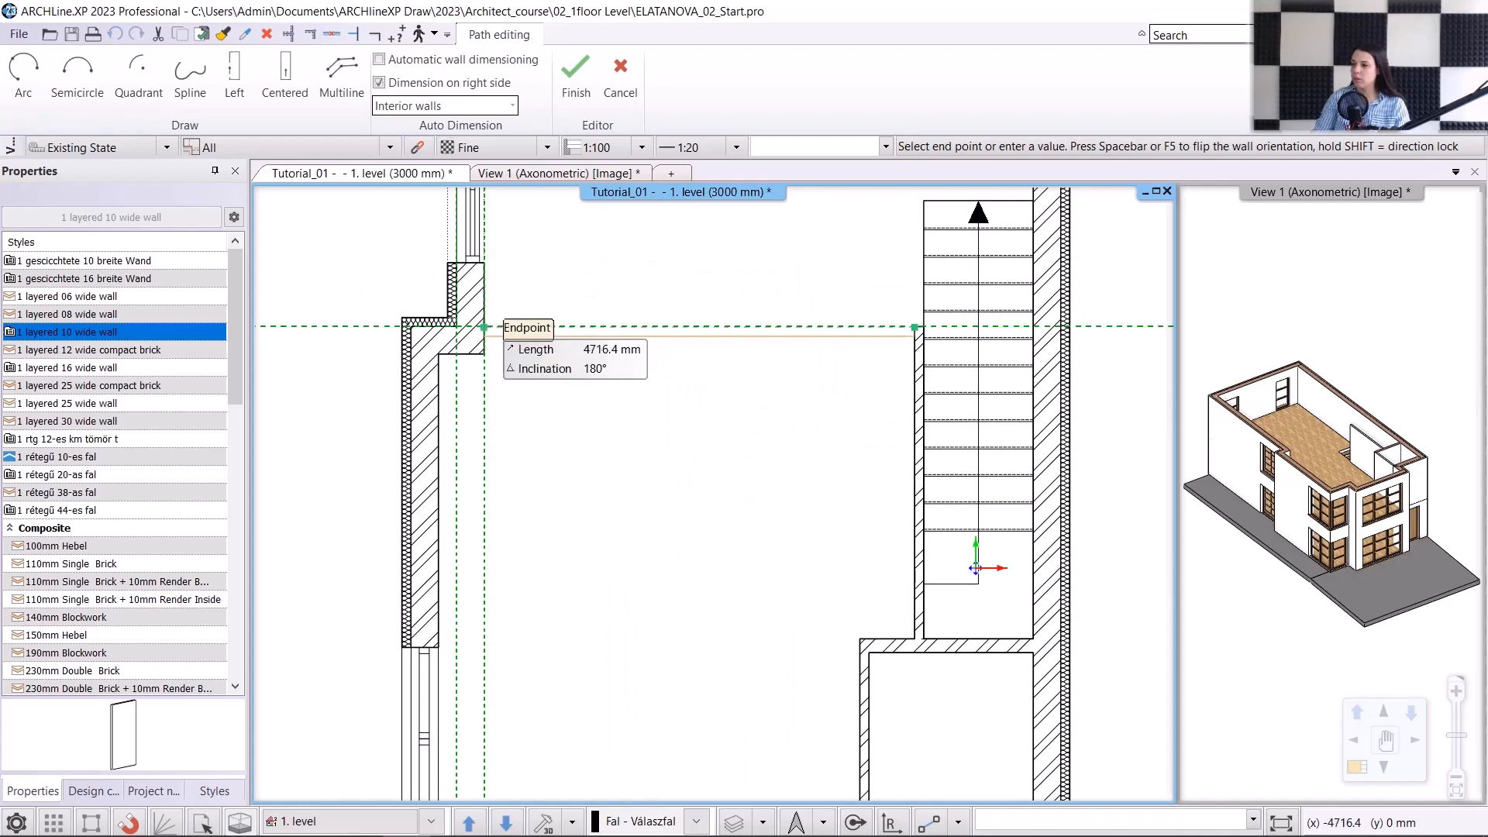
{"action": "left_click", "coordinate": [484, 327]}
{"action": "scroll", "coordinate": [698, 465], "scroll_direction": "down", "scroll_amount": 2}
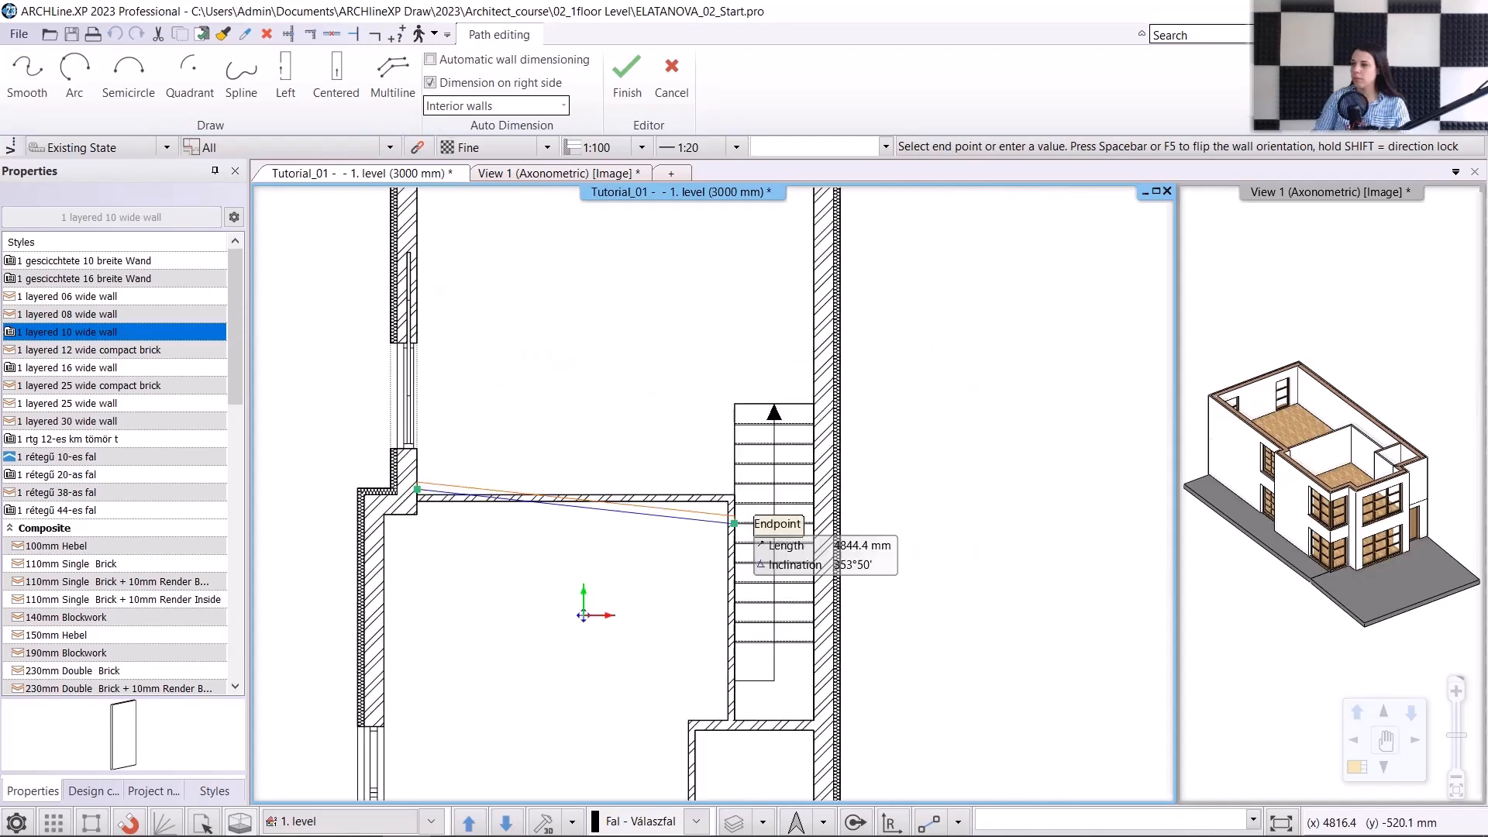
{"action": "key", "text": "Escape"}
Step: Starting 1660 mm from the inner corner along the end wall, draw a 1 layered 10 wide wall 1600 mm perpendicularly into the room
{"action": "middle_click_drag", "start_coordinate": [611, 353], "coordinate": [631, 465]}
{"action": "scroll", "coordinate": [636, 468], "scroll_direction": "down", "scroll_amount": 2}
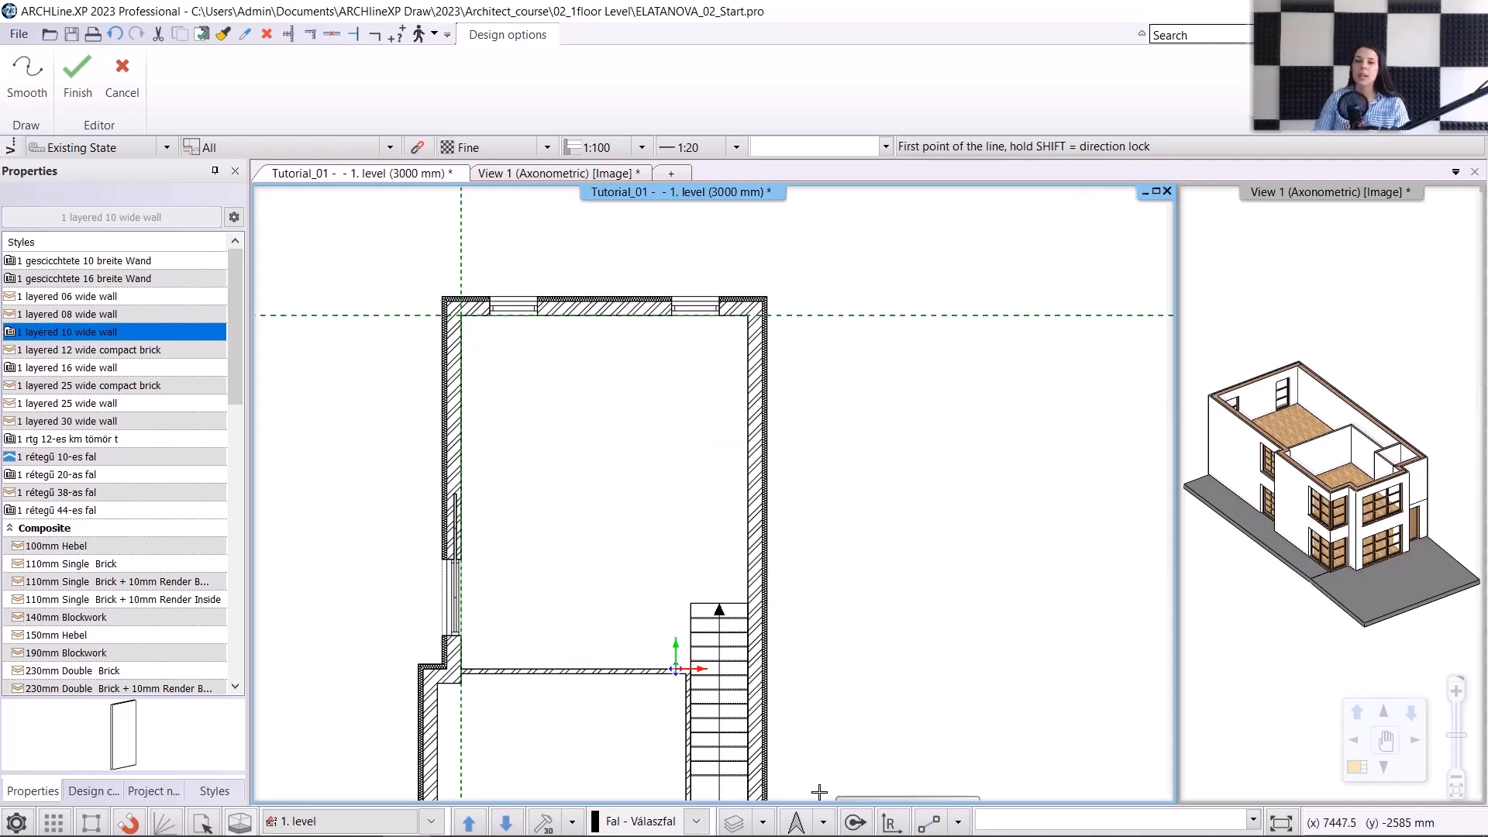
{"action": "left_click", "coordinate": [856, 821]}
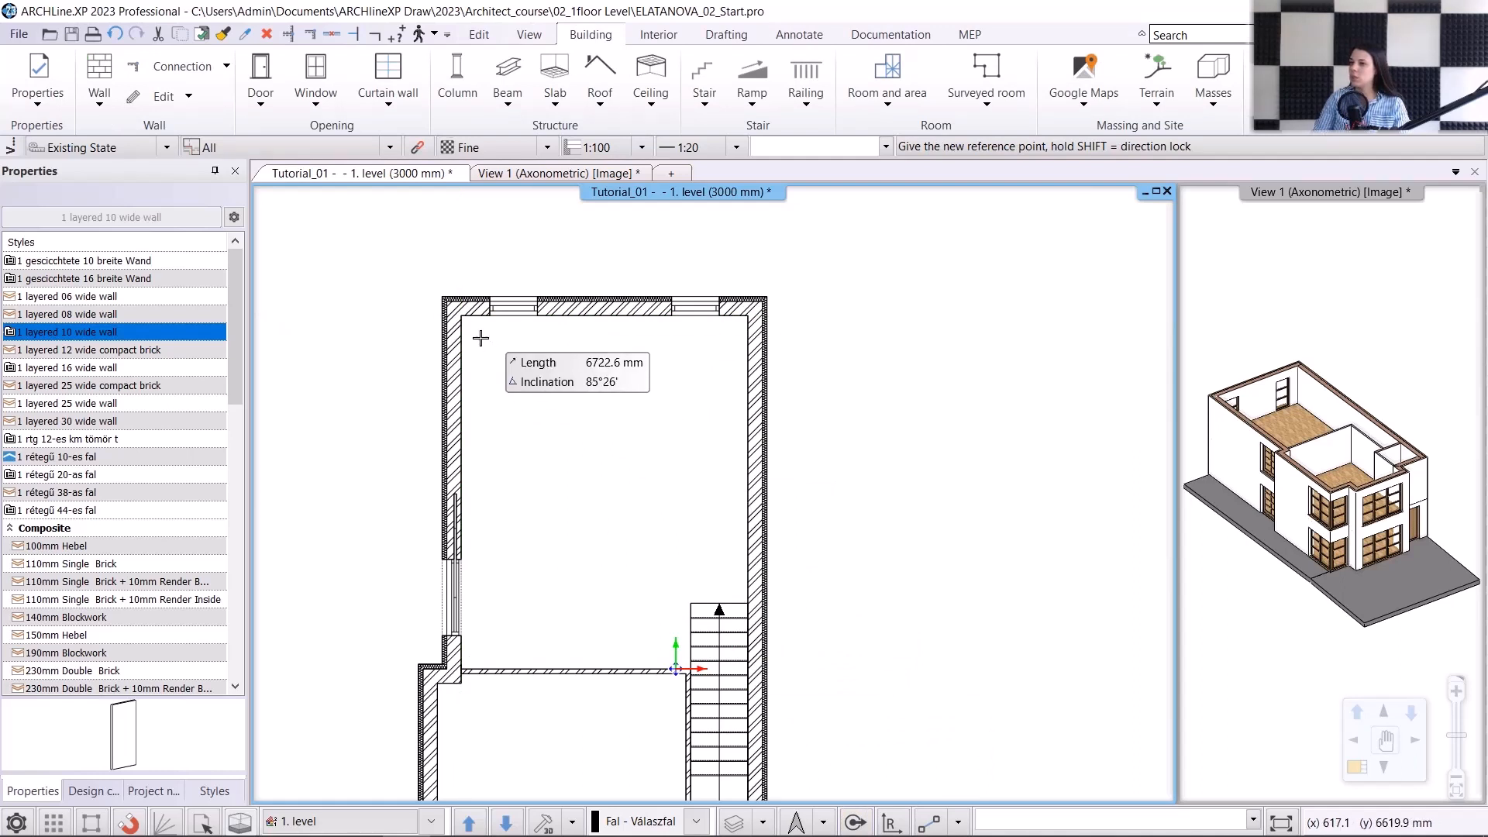
{"action": "left_click", "coordinate": [462, 316]}
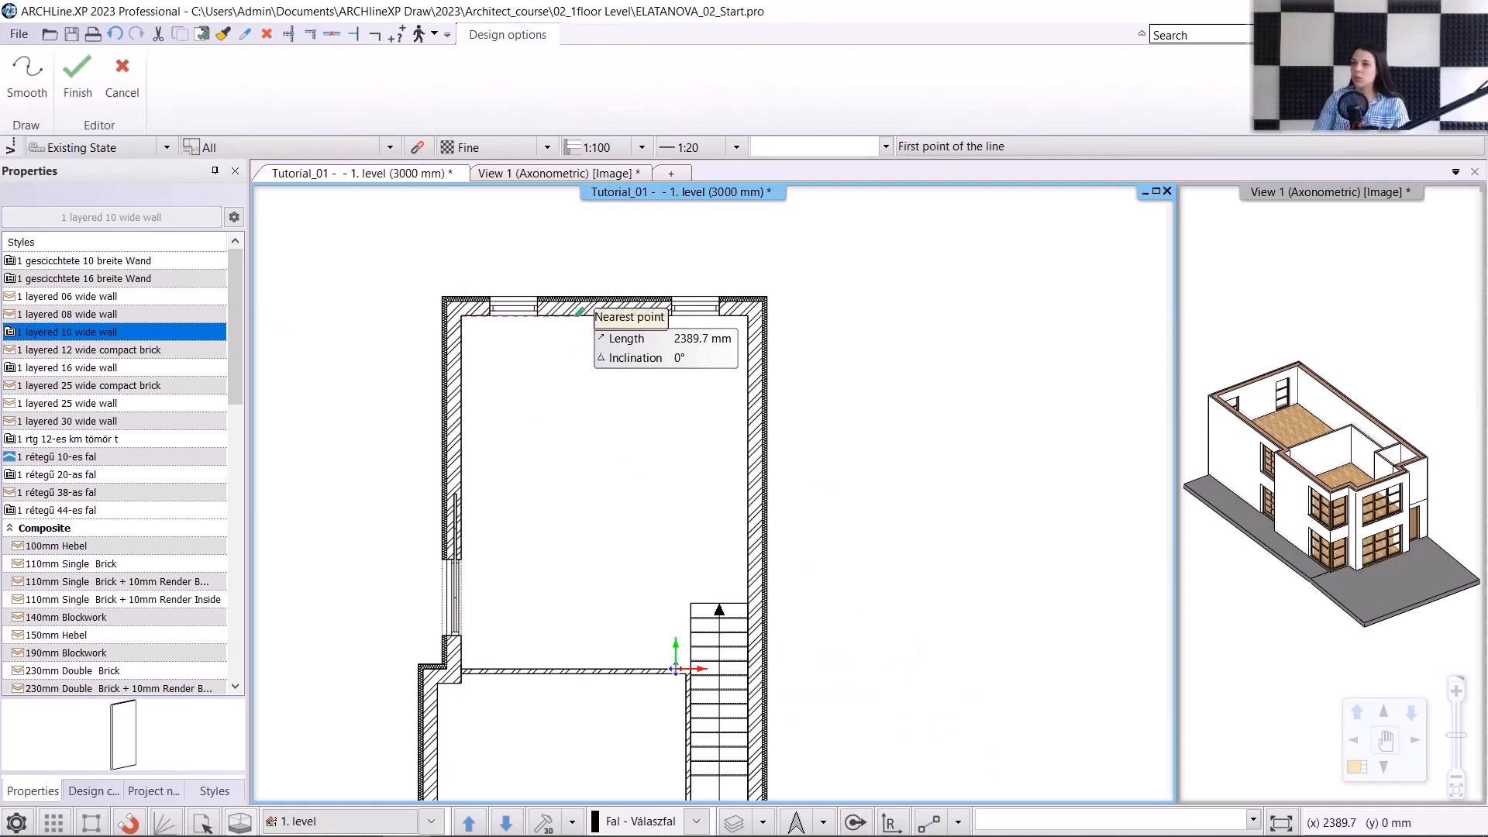
{"action": "type", "text": "1660"}
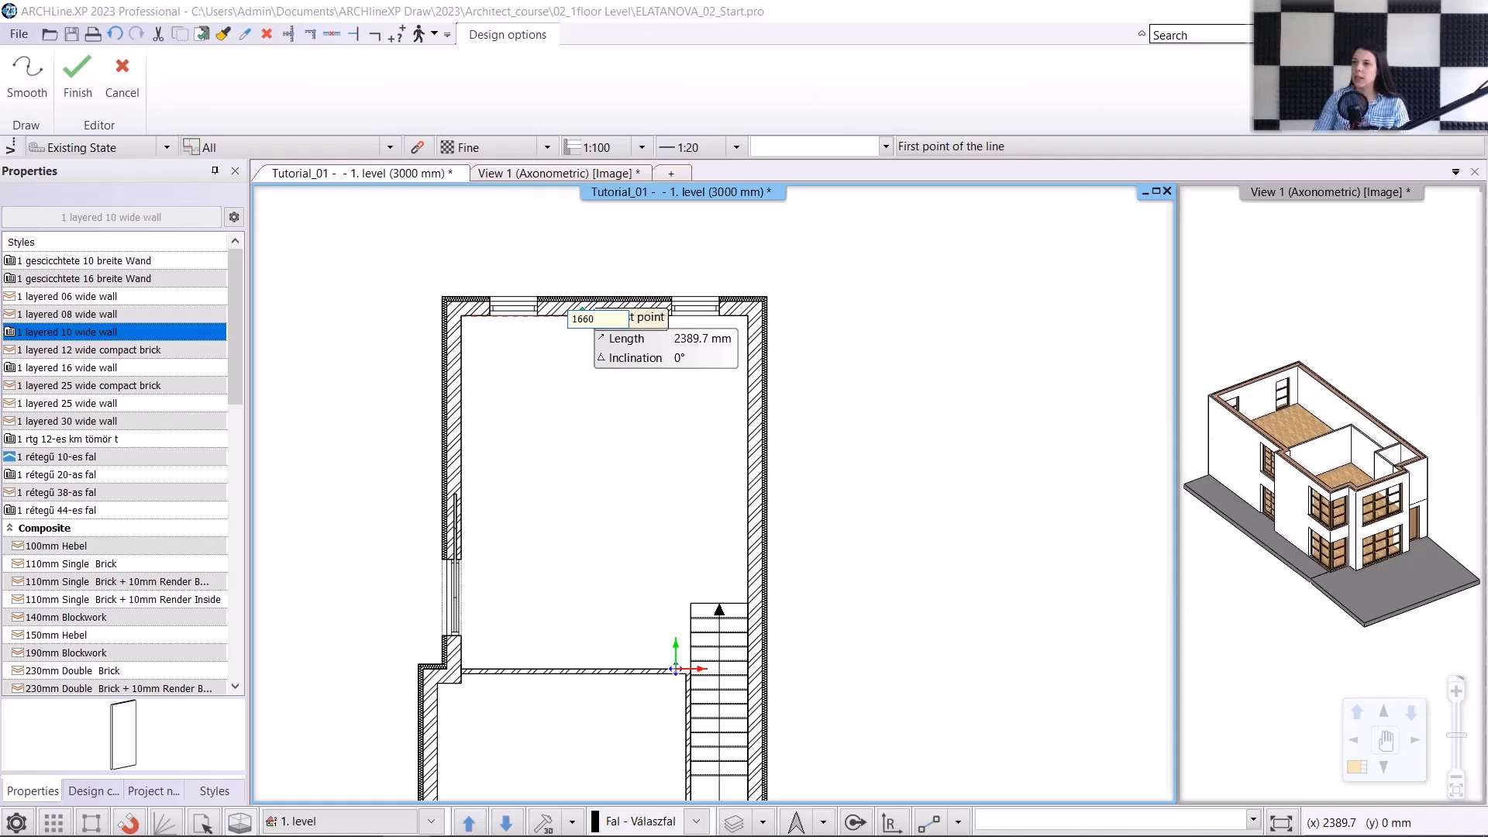
{"action": "key", "text": "Return"}
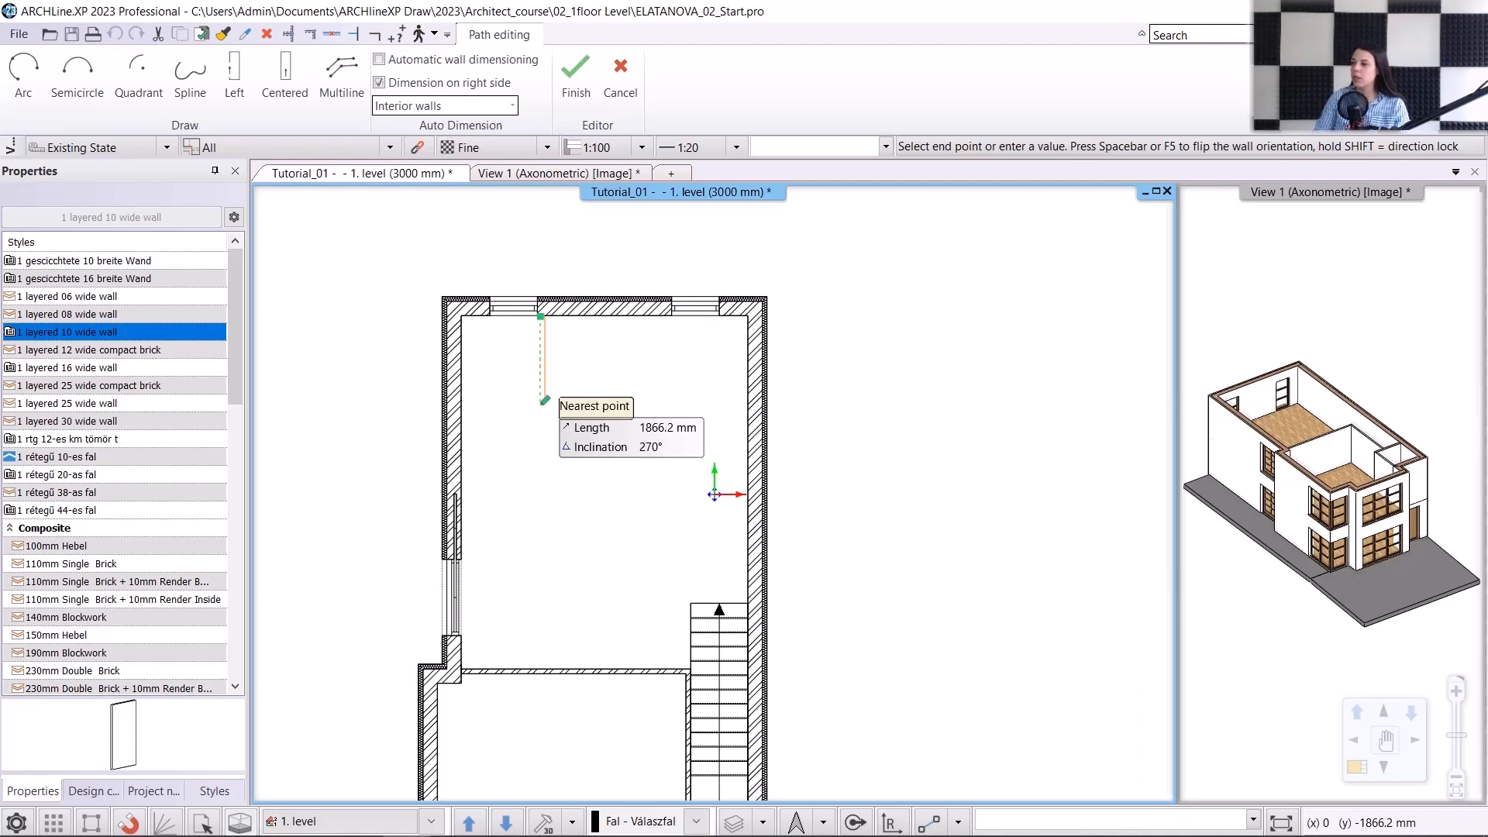
{"action": "type", "text": "1"}
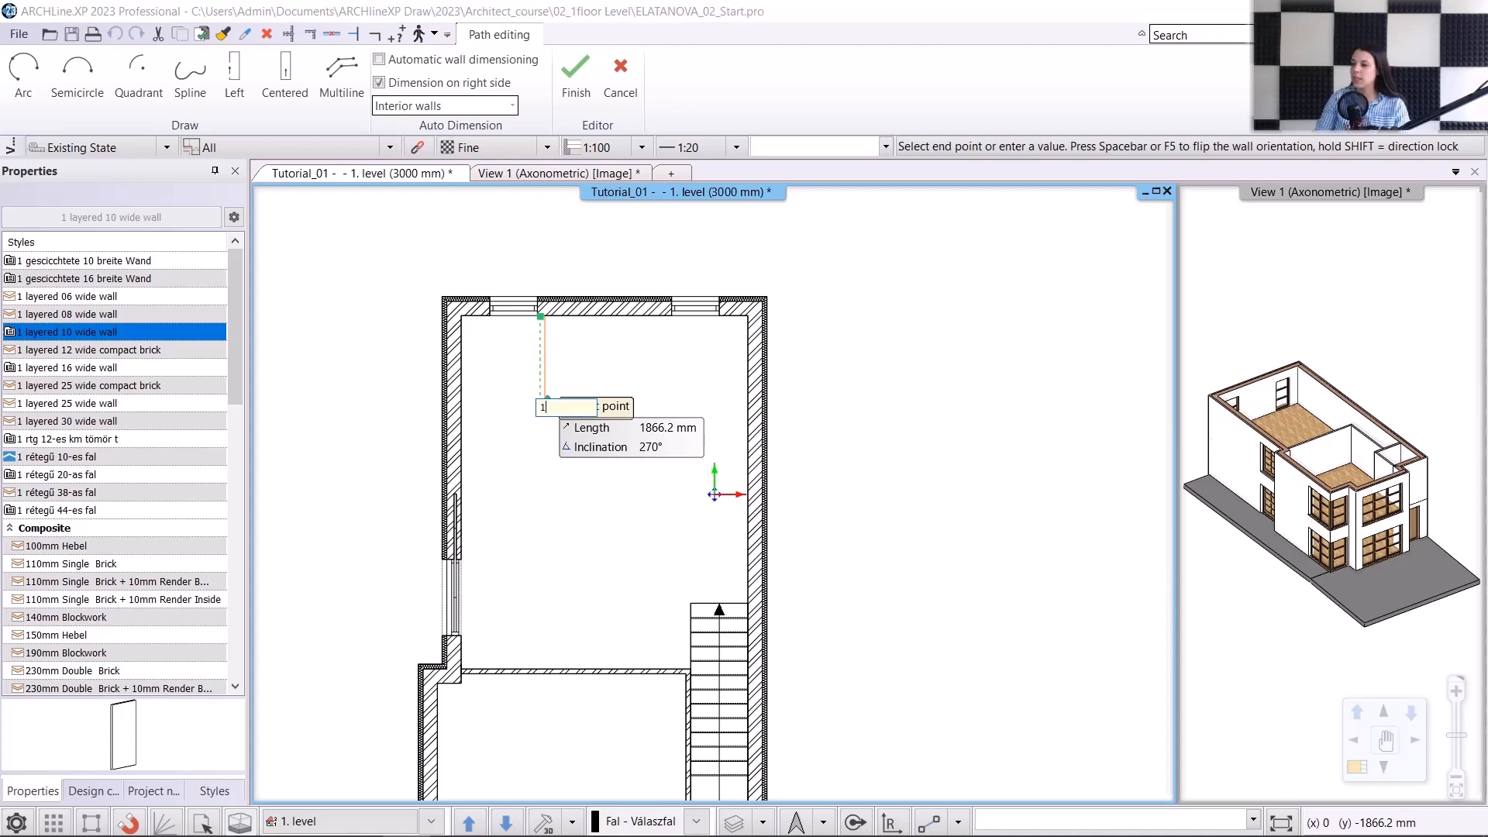
{"action": "type", "text": "600"}
{"action": "key", "text": "Return"}
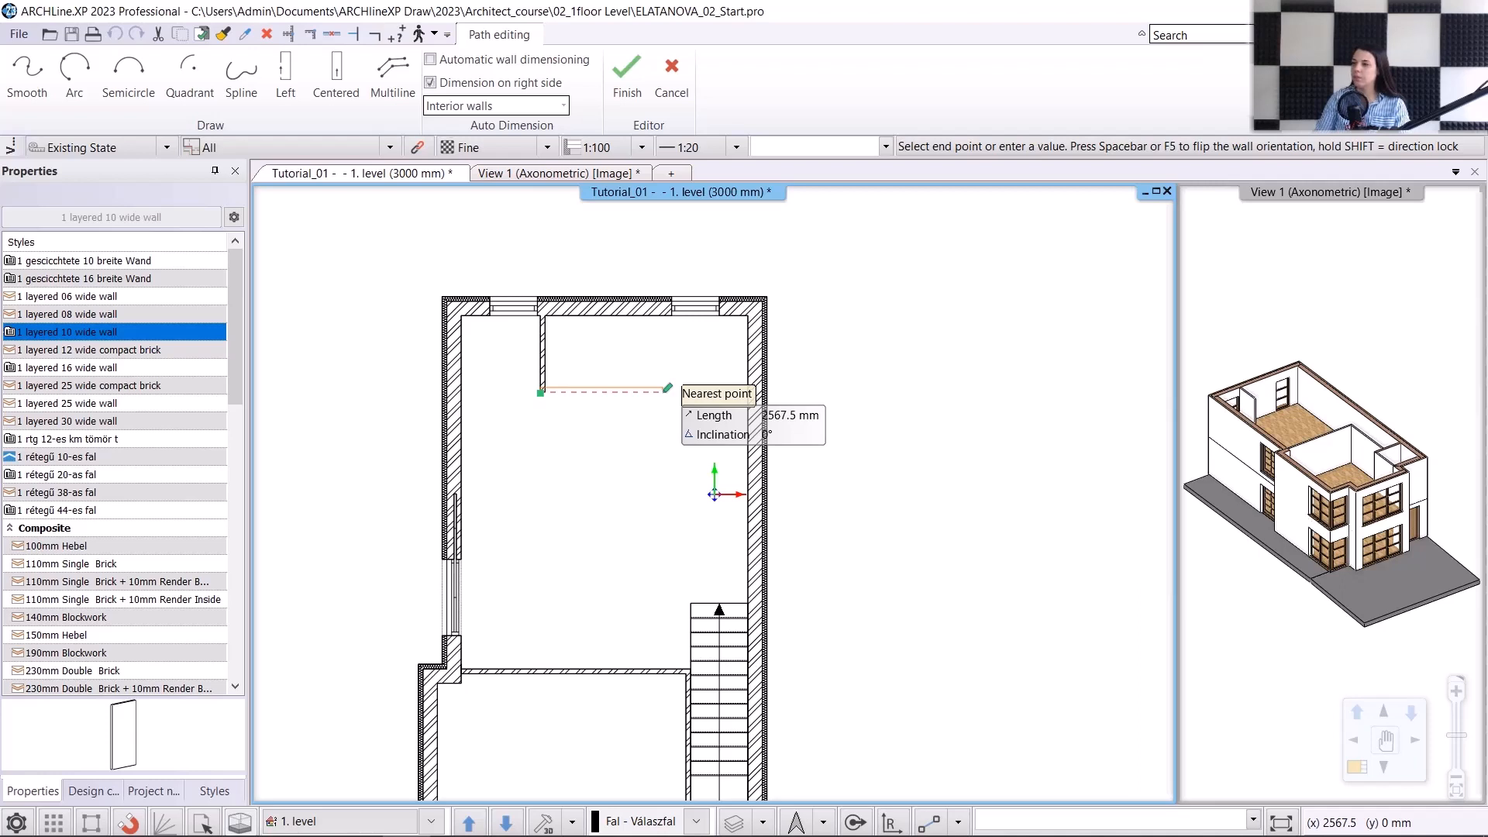
Step: Continue the wall 2700 mm parallel to the end wall, then return it perpendicularly to that wall to enclose a small room
{"action": "type", "text": "2"}
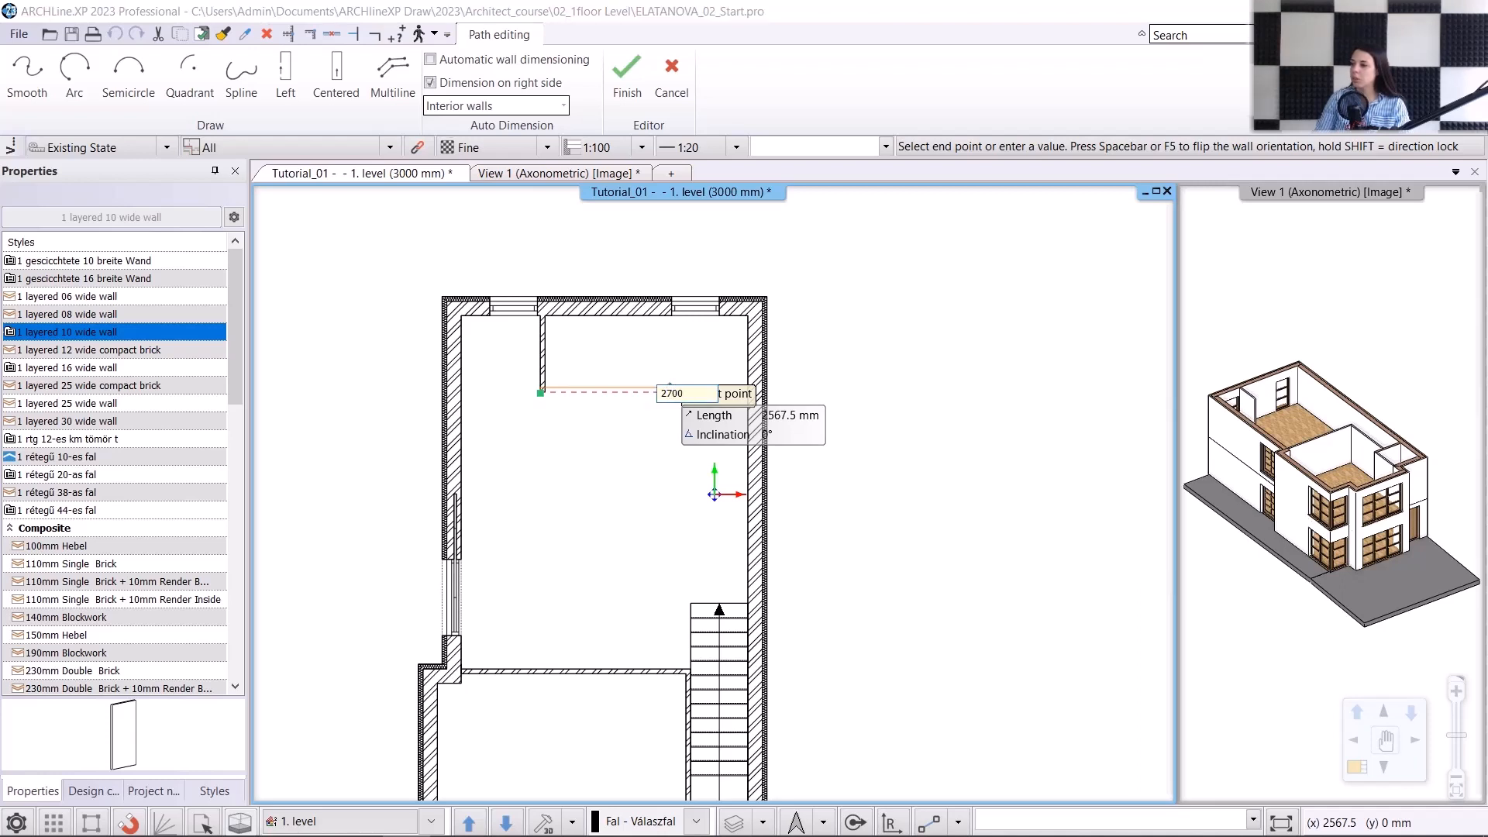
{"action": "type", "text": "700"}
{"action": "key", "text": "Return"}
{"action": "scroll", "coordinate": [666, 334], "scroll_direction": "up", "scroll_amount": 3}
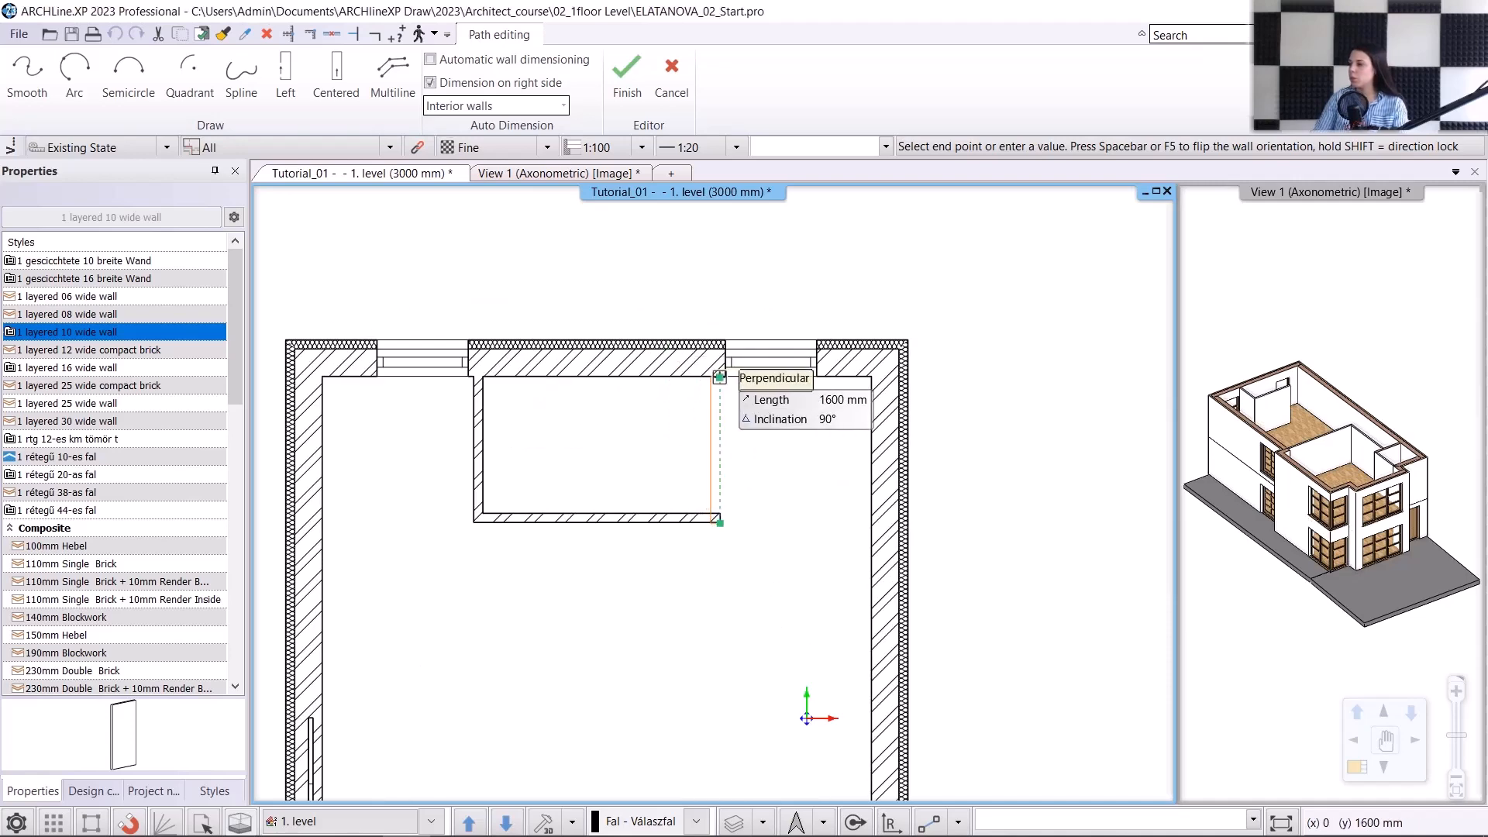
{"action": "left_click", "coordinate": [719, 378]}
{"action": "scroll", "coordinate": [713, 496], "scroll_direction": "down", "scroll_amount": 4}
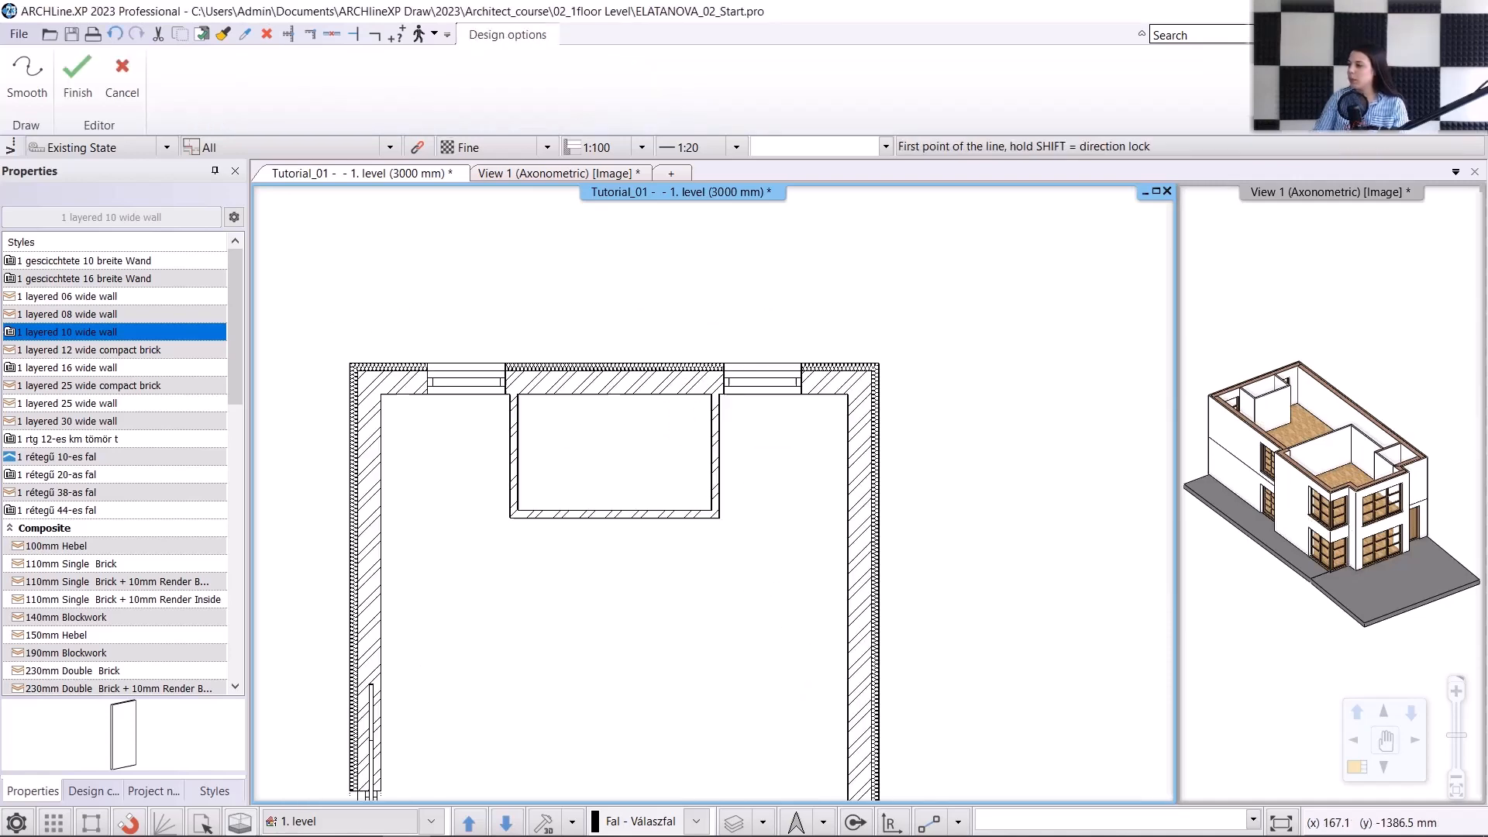
Step: Starting 4520 mm from the end wall's stair-side inner corner, draw a 10 wide wall straight across to the opposite exterior wall
{"action": "middle_click_drag", "start_coordinate": [682, 665], "coordinate": [665, 594]}
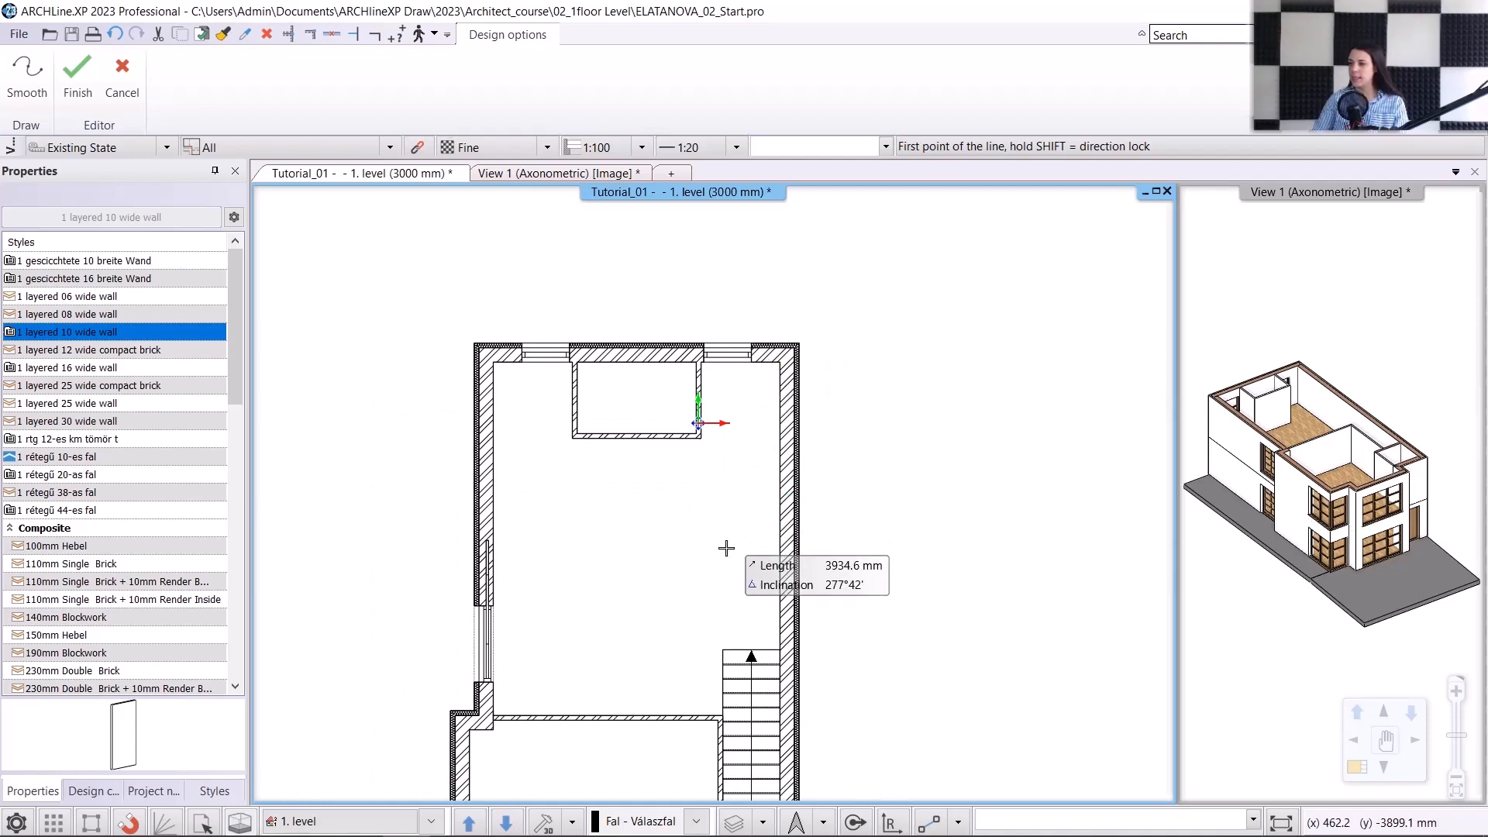
{"action": "left_click", "coordinate": [851, 826]}
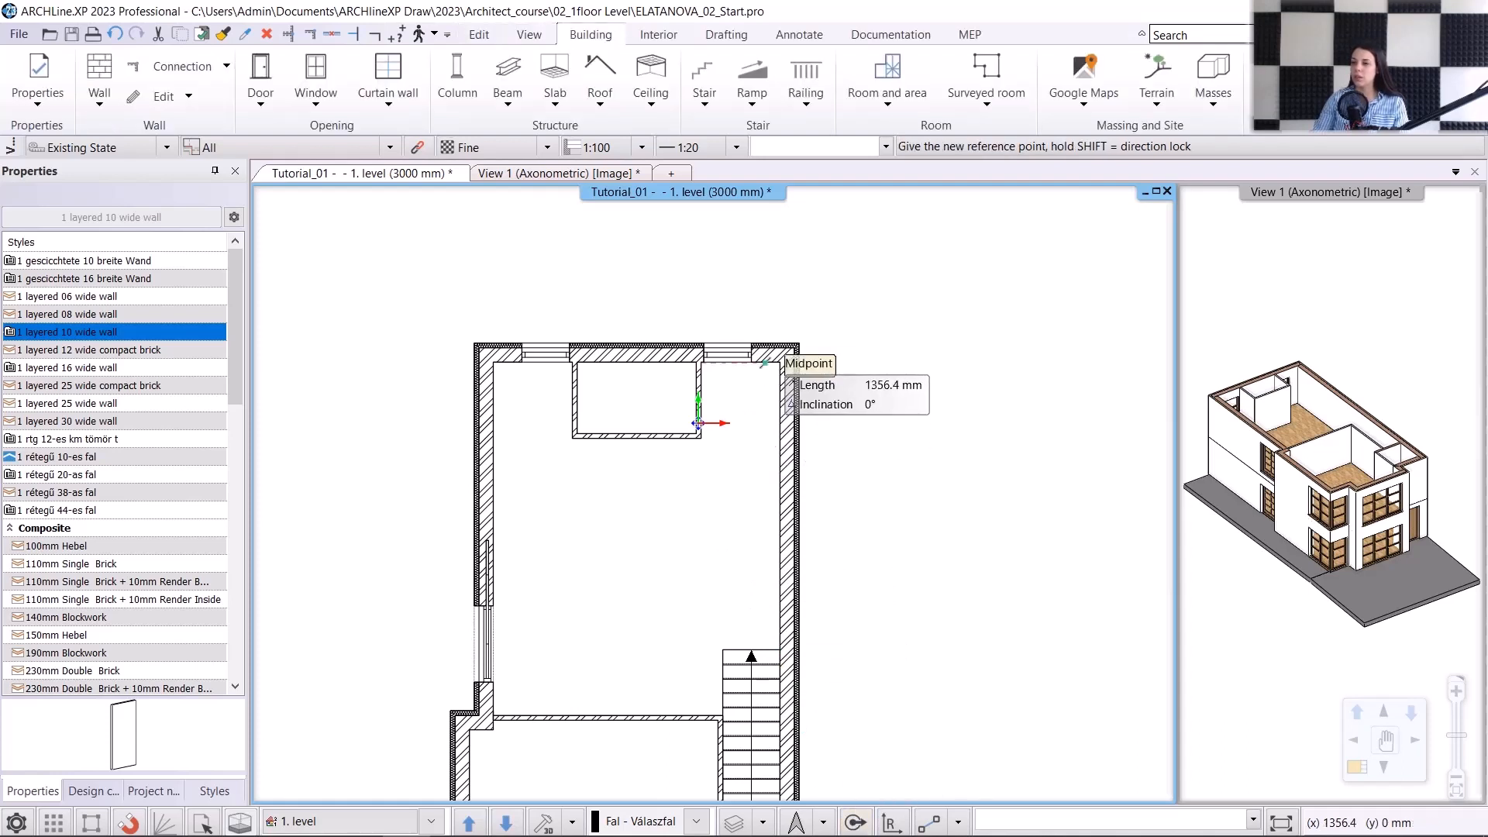
{"action": "left_click", "coordinate": [781, 361]}
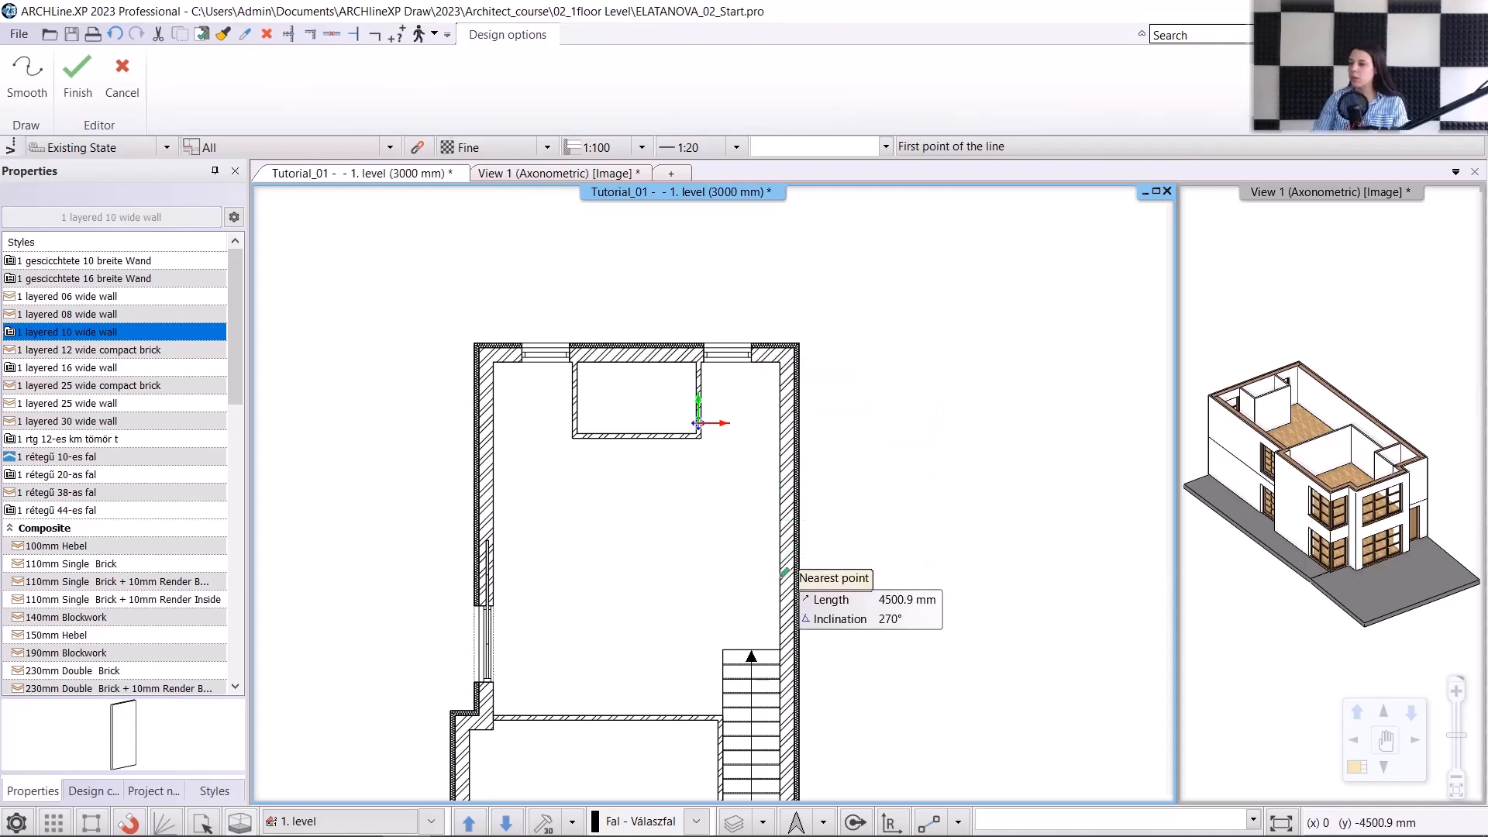
{"action": "type", "text": "4520"}
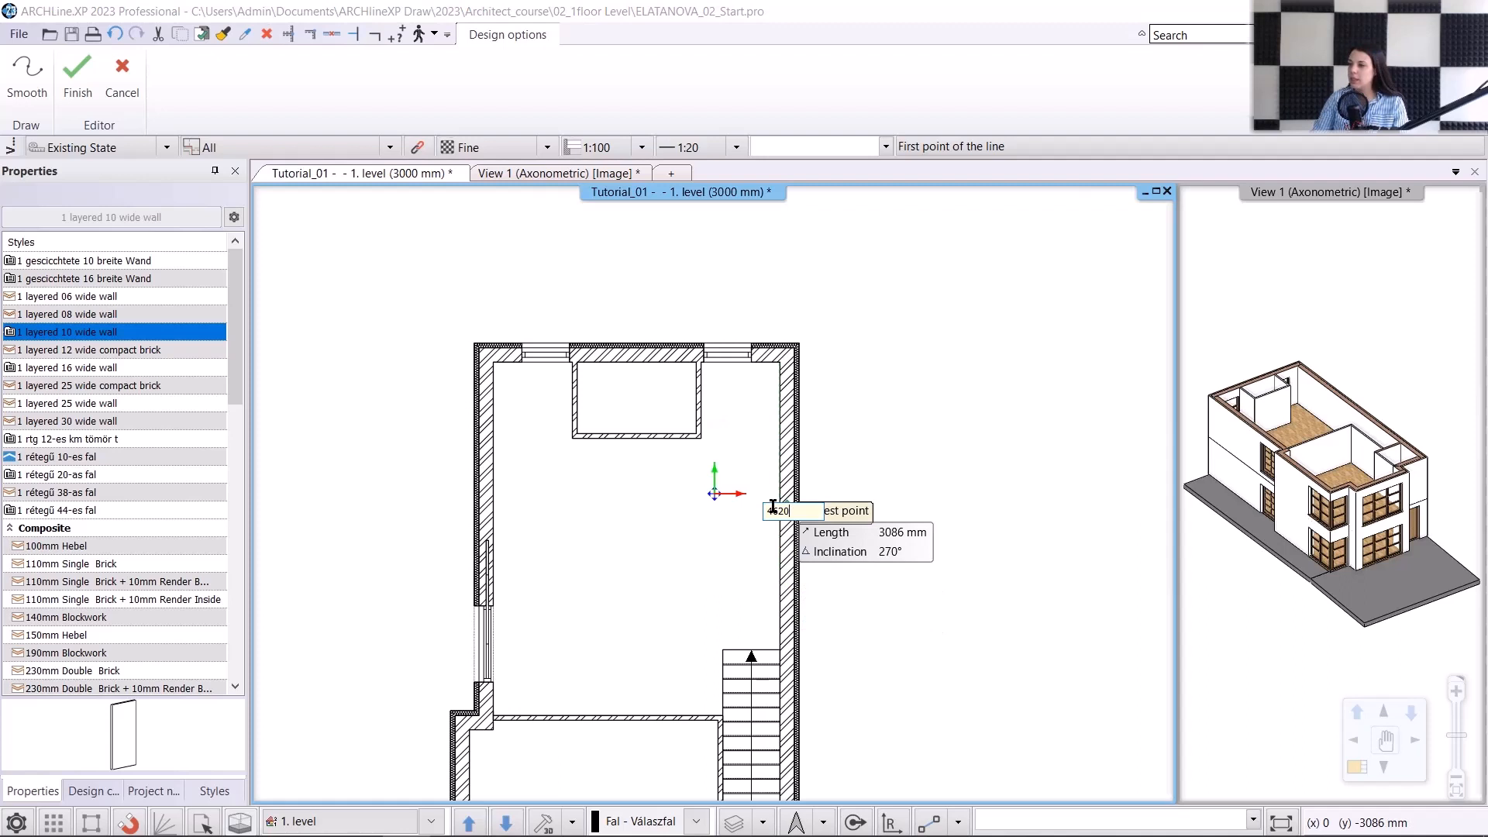
{"action": "key", "text": "Return"}
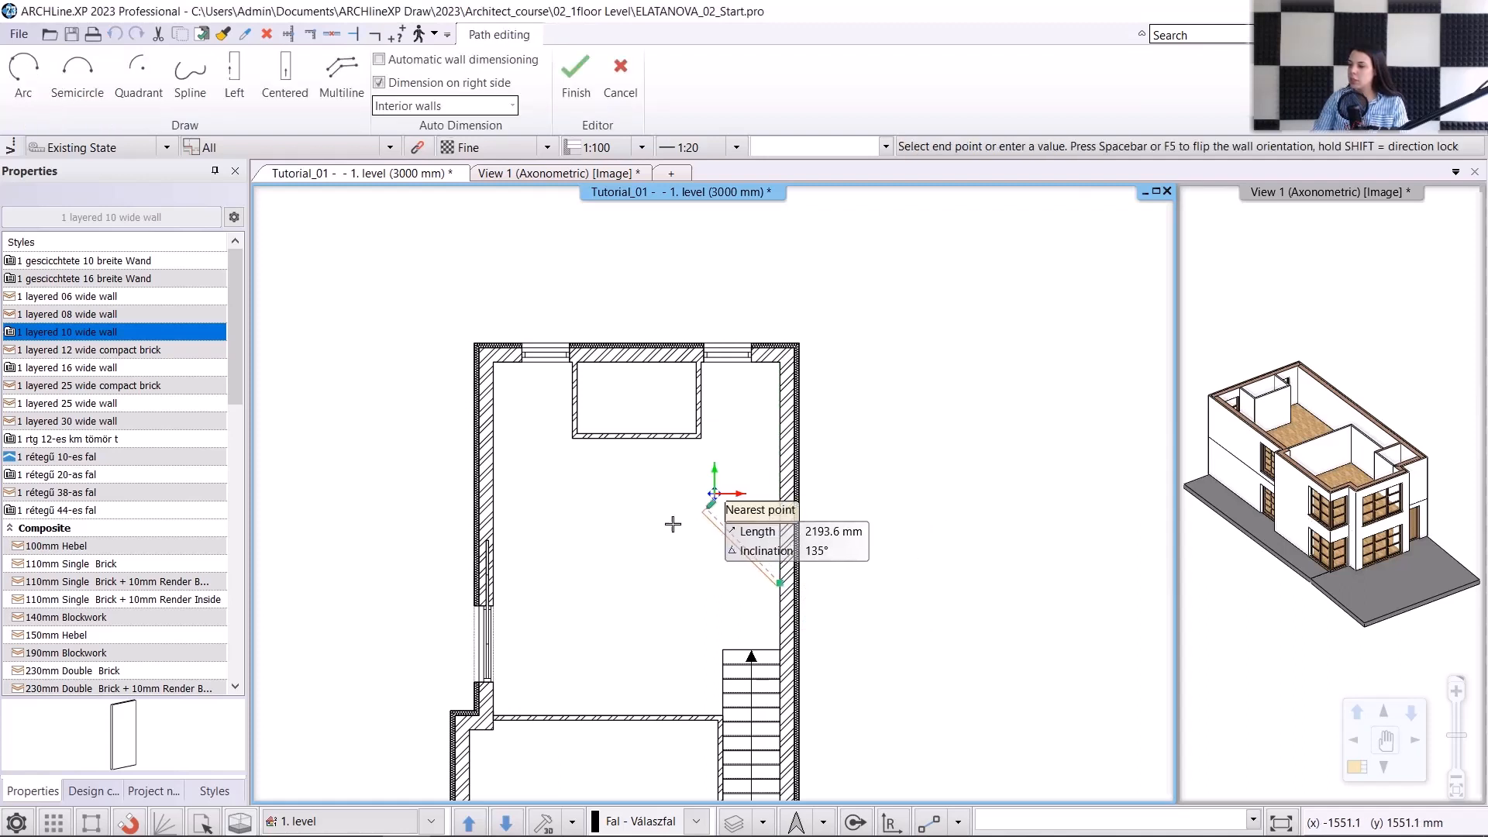
{"action": "left_click", "coordinate": [492, 583]}
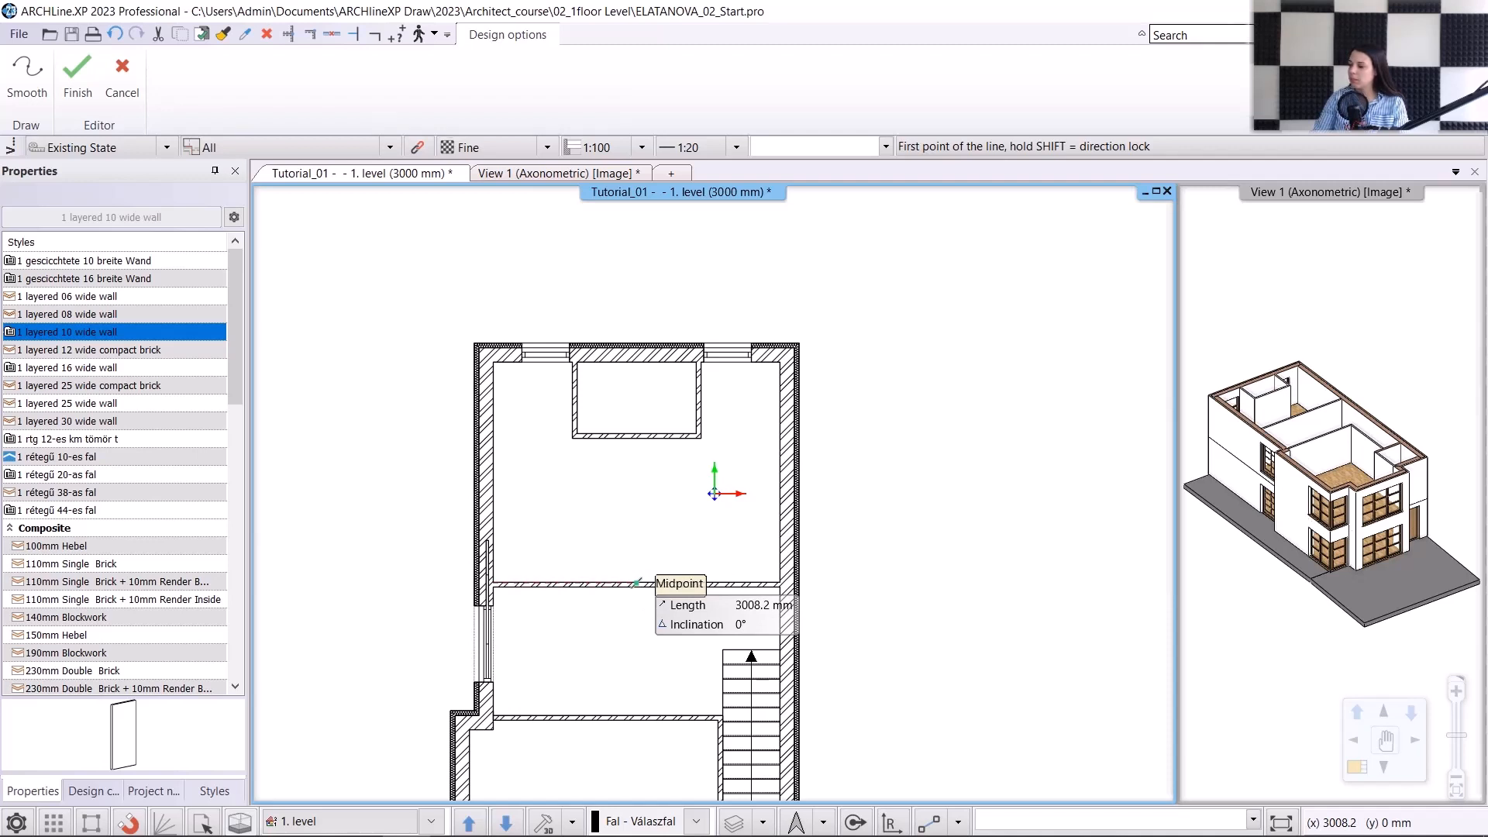
Step: Draw a centred 10 wide wall about 3020 mm long from the new cross wall's midpoint to the midpoint of the small room's wall
{"action": "left_click", "coordinate": [636, 583]}
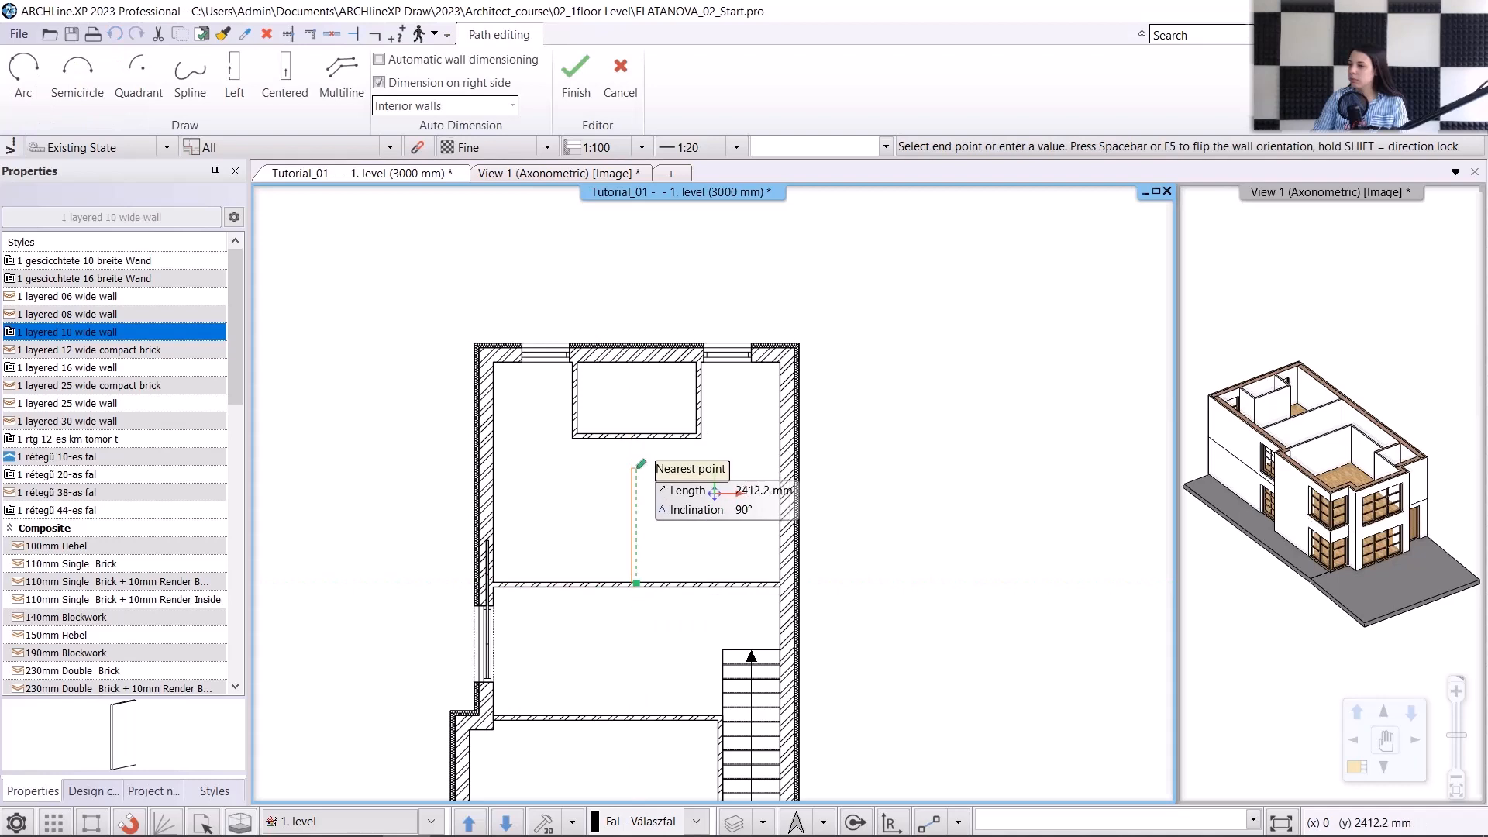
{"action": "key", "text": "space"}
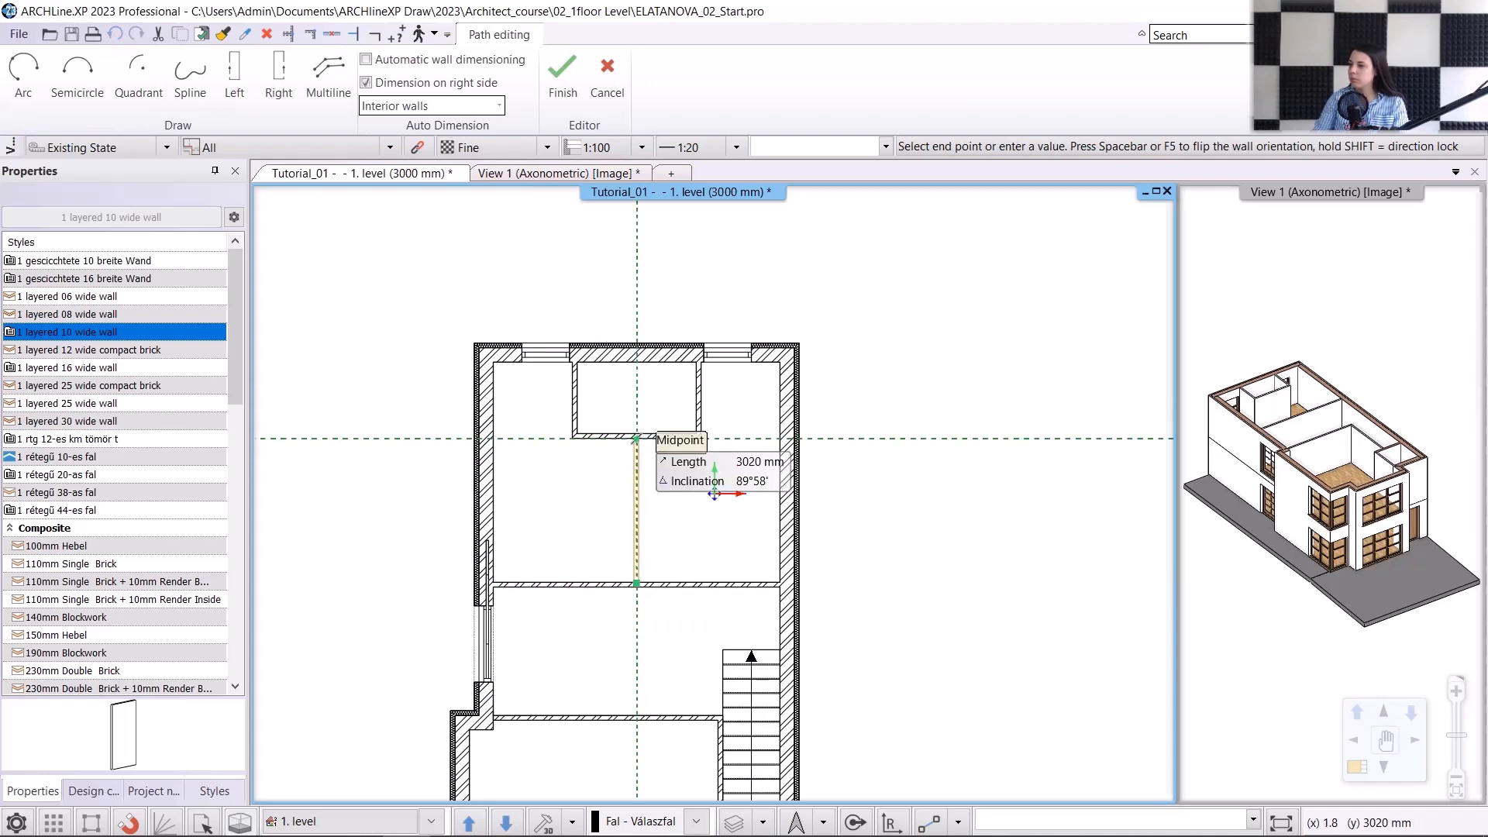
{"action": "left_click", "coordinate": [713, 492]}
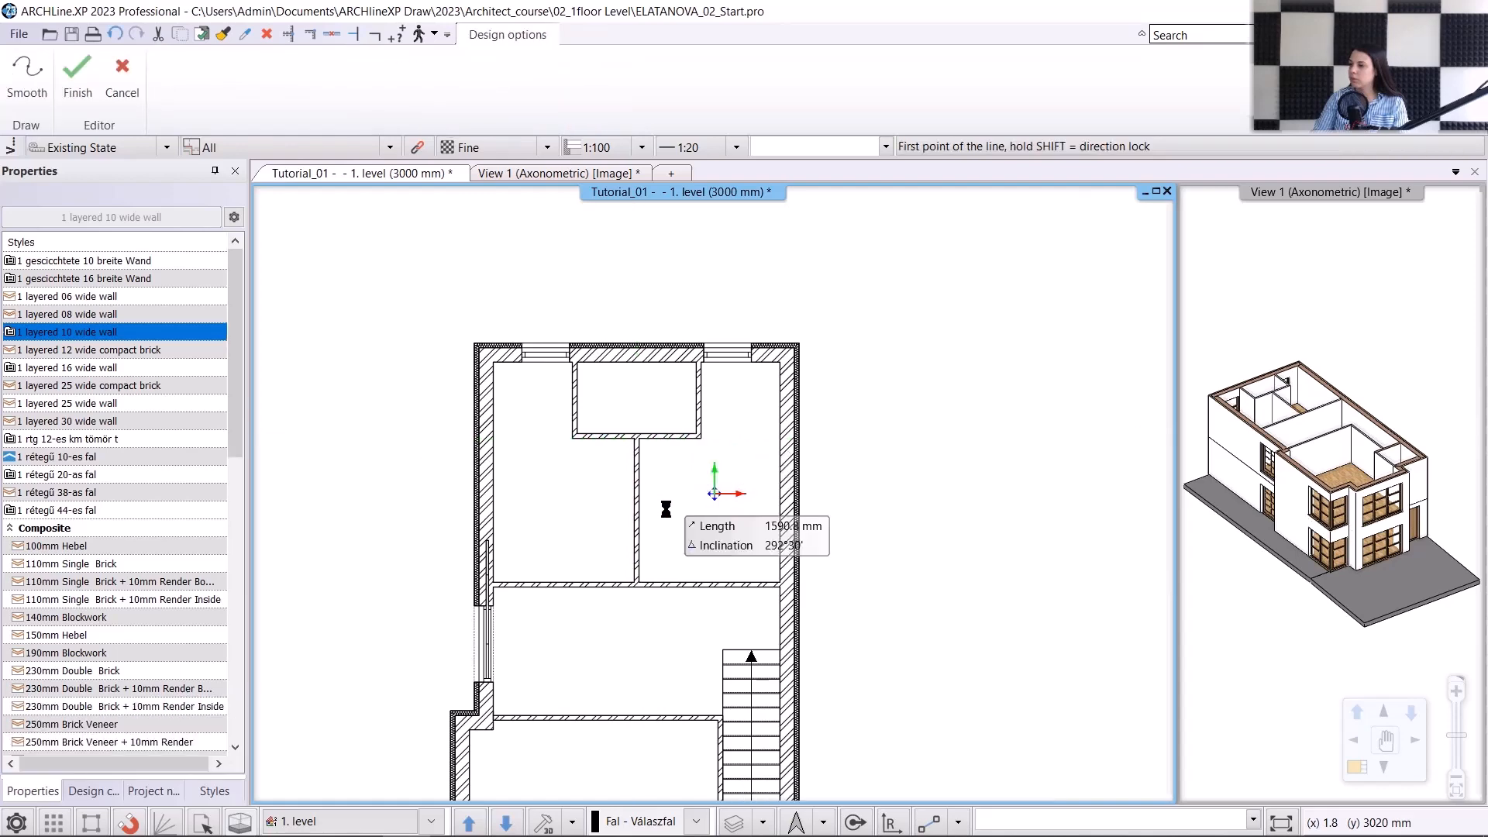
{"action": "scroll", "coordinate": [680, 527], "scroll_direction": "down", "scroll_amount": 4}
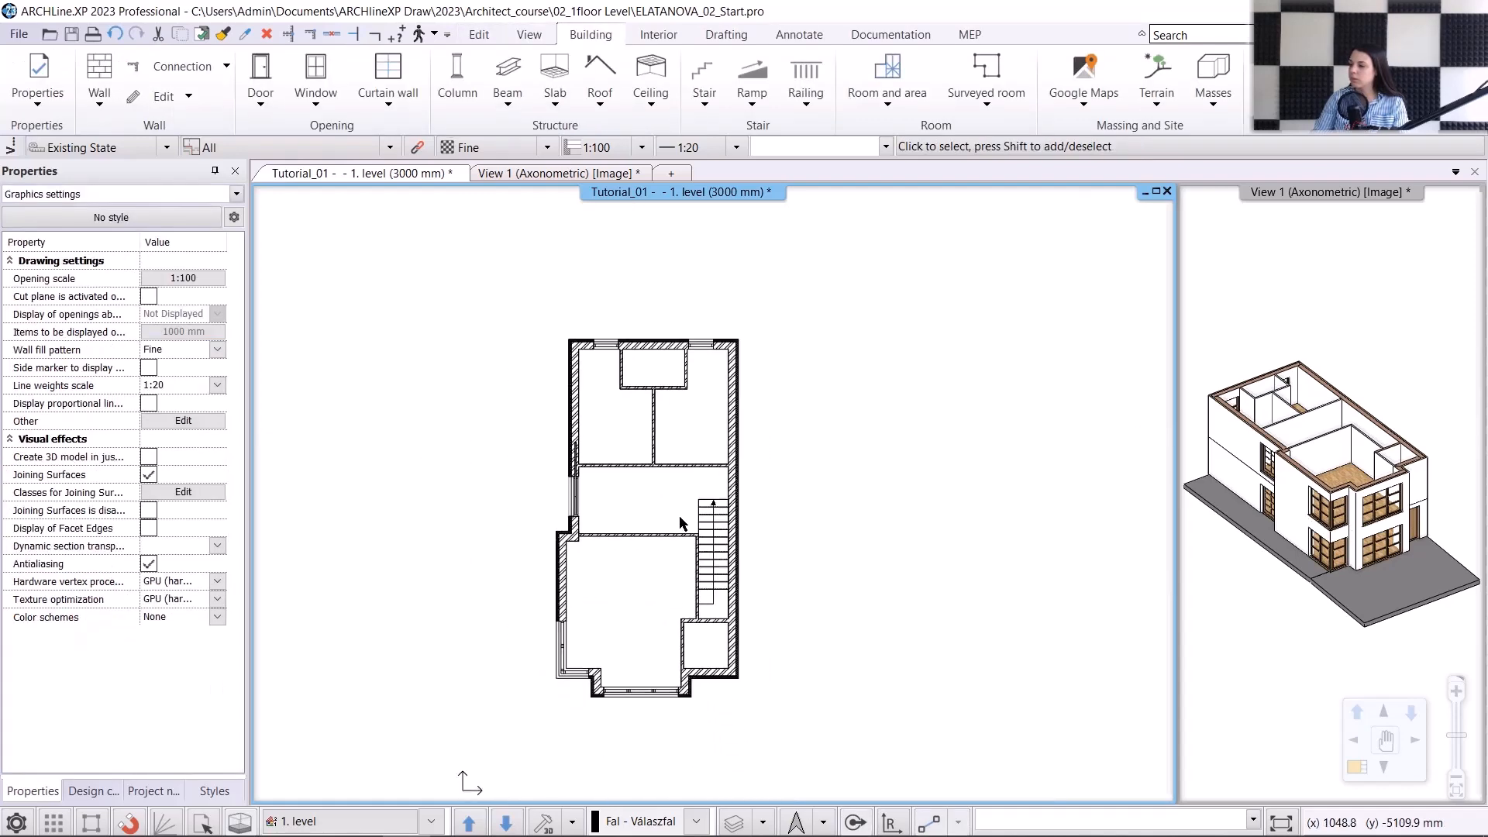
{"action": "scroll", "coordinate": [681, 524], "scroll_direction": "up", "scroll_amount": 1}
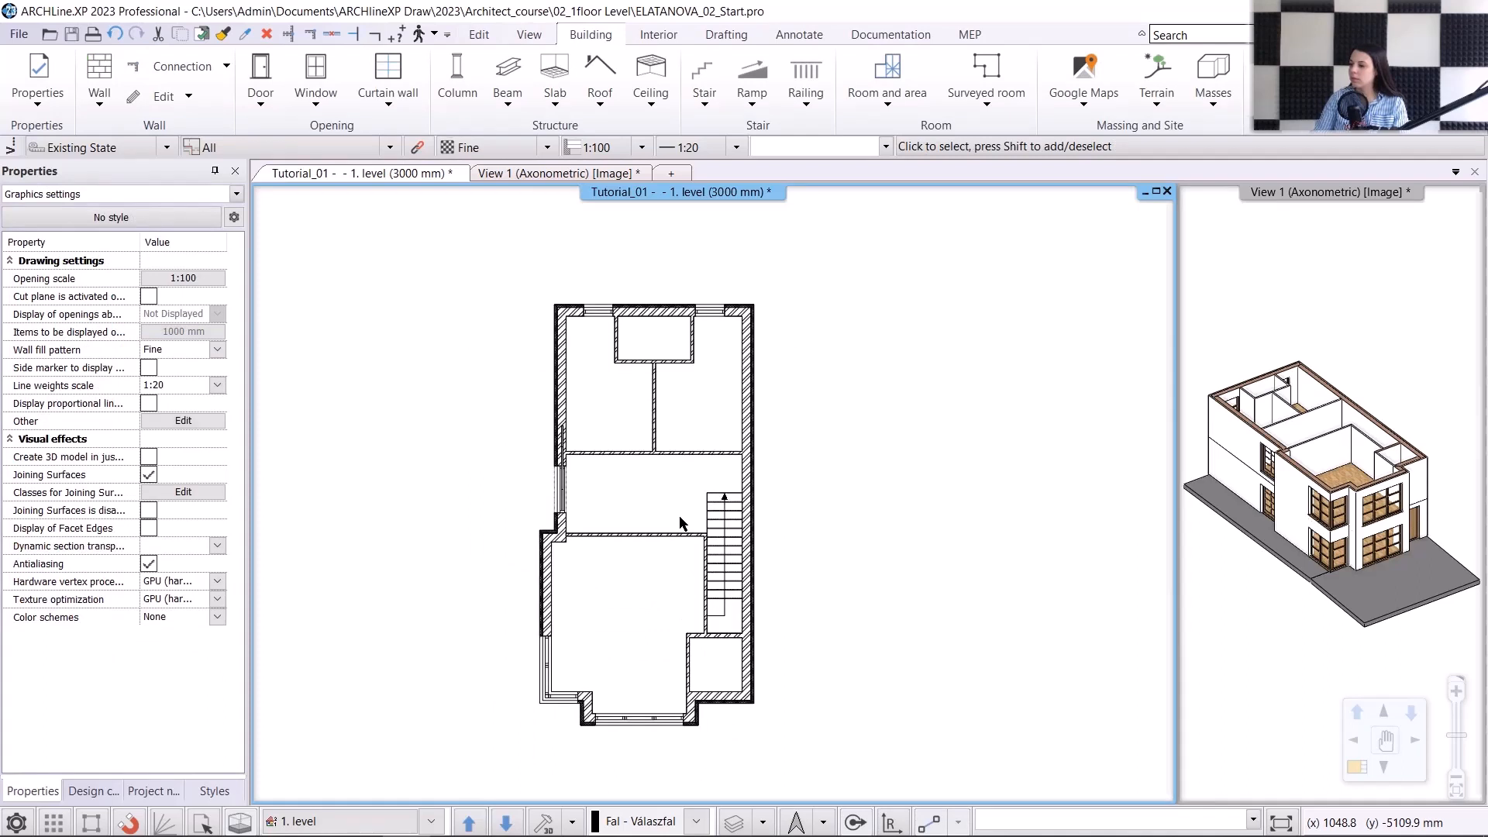
Step: In the door properties, choose the 900x2100 variant of the Flush door from the Indoor Single category
{"action": "right_click", "coordinate": [251, 67]}
{"action": "left_click", "coordinate": [284, 81]}
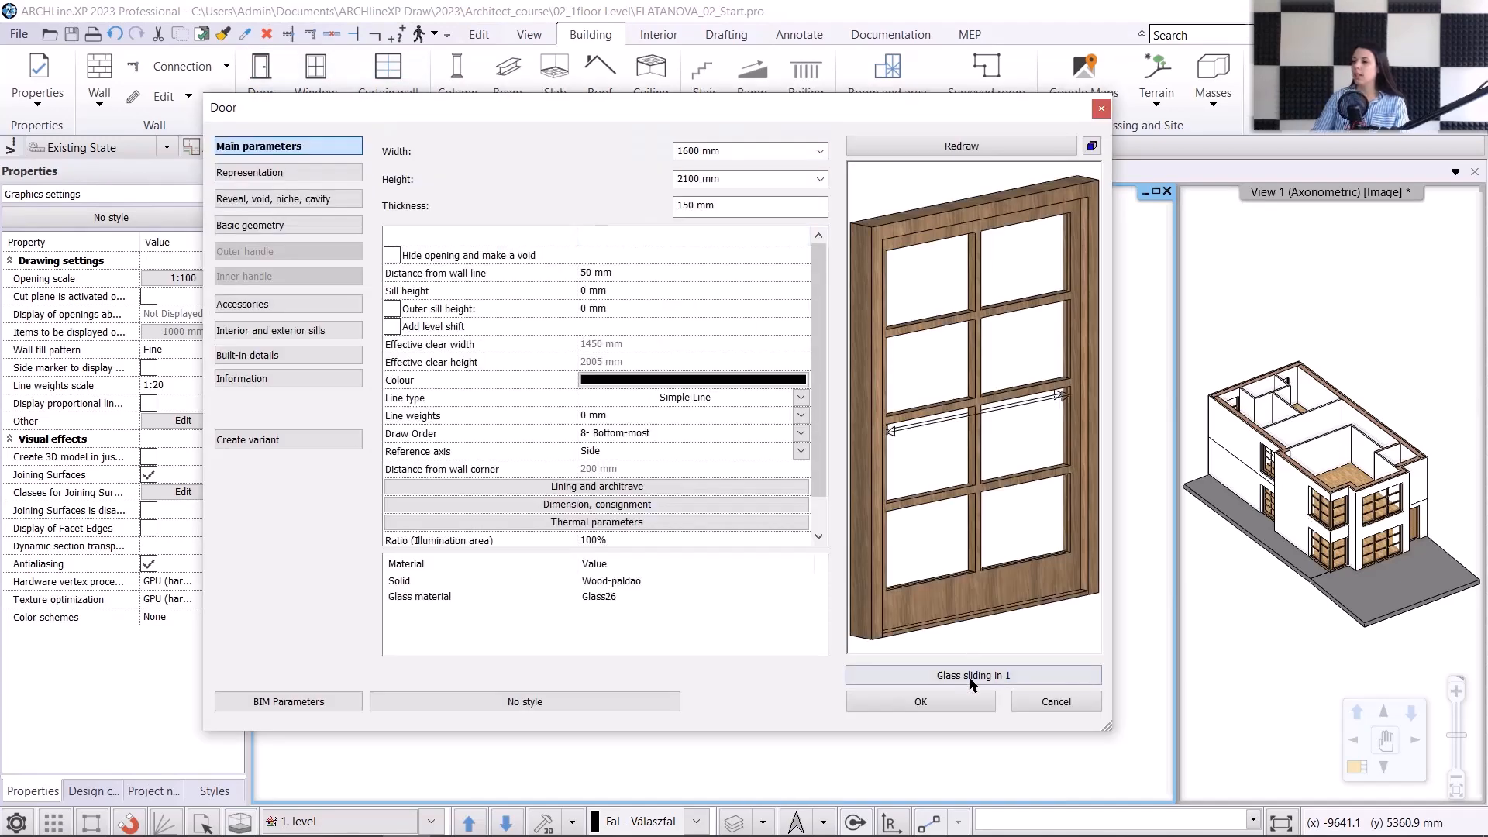
{"action": "left_click", "coordinate": [968, 675]}
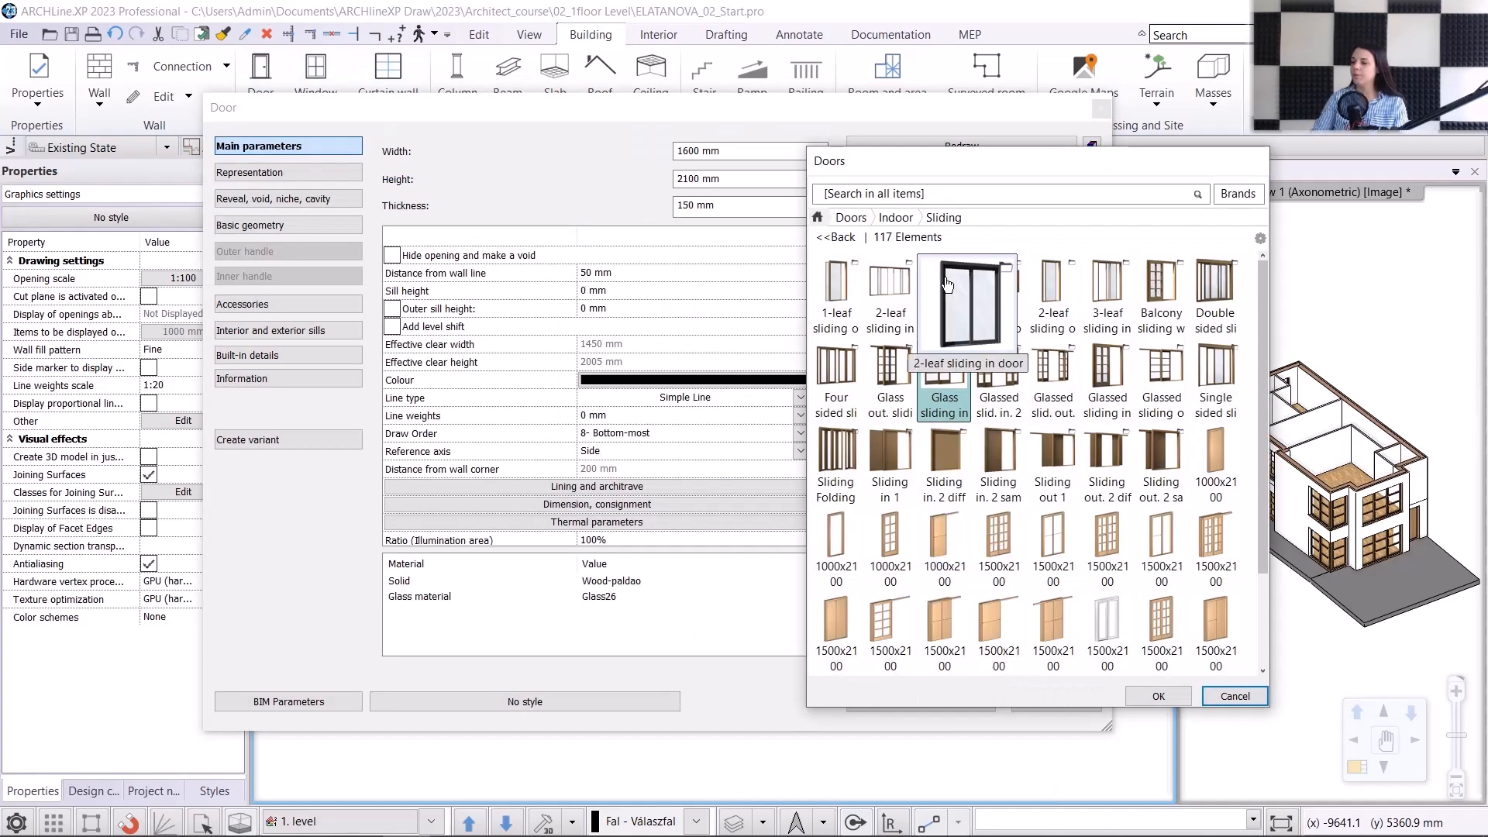
{"action": "left_click", "coordinate": [898, 219]}
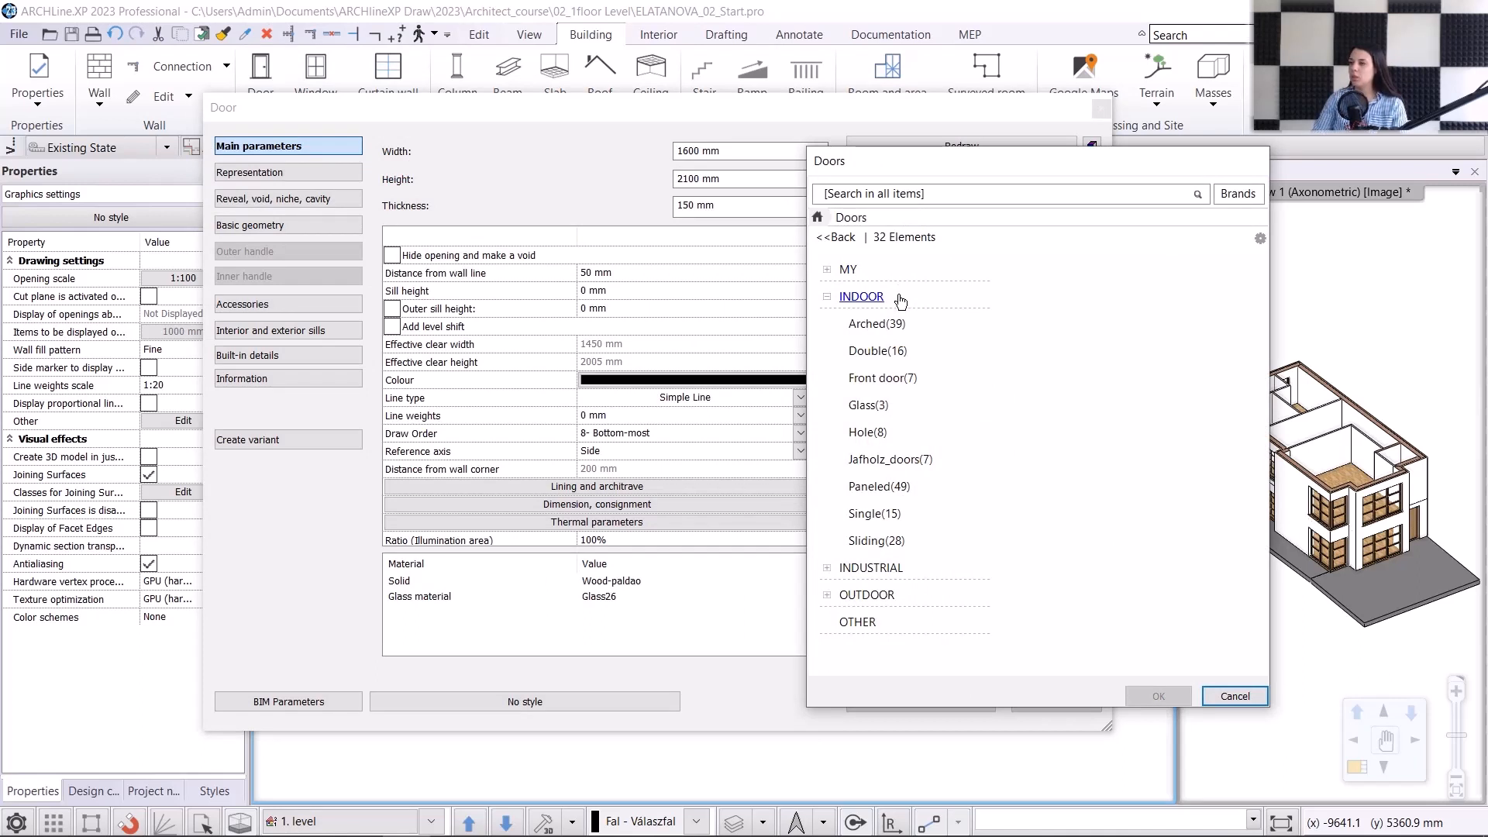
{"action": "left_click", "coordinate": [874, 512]}
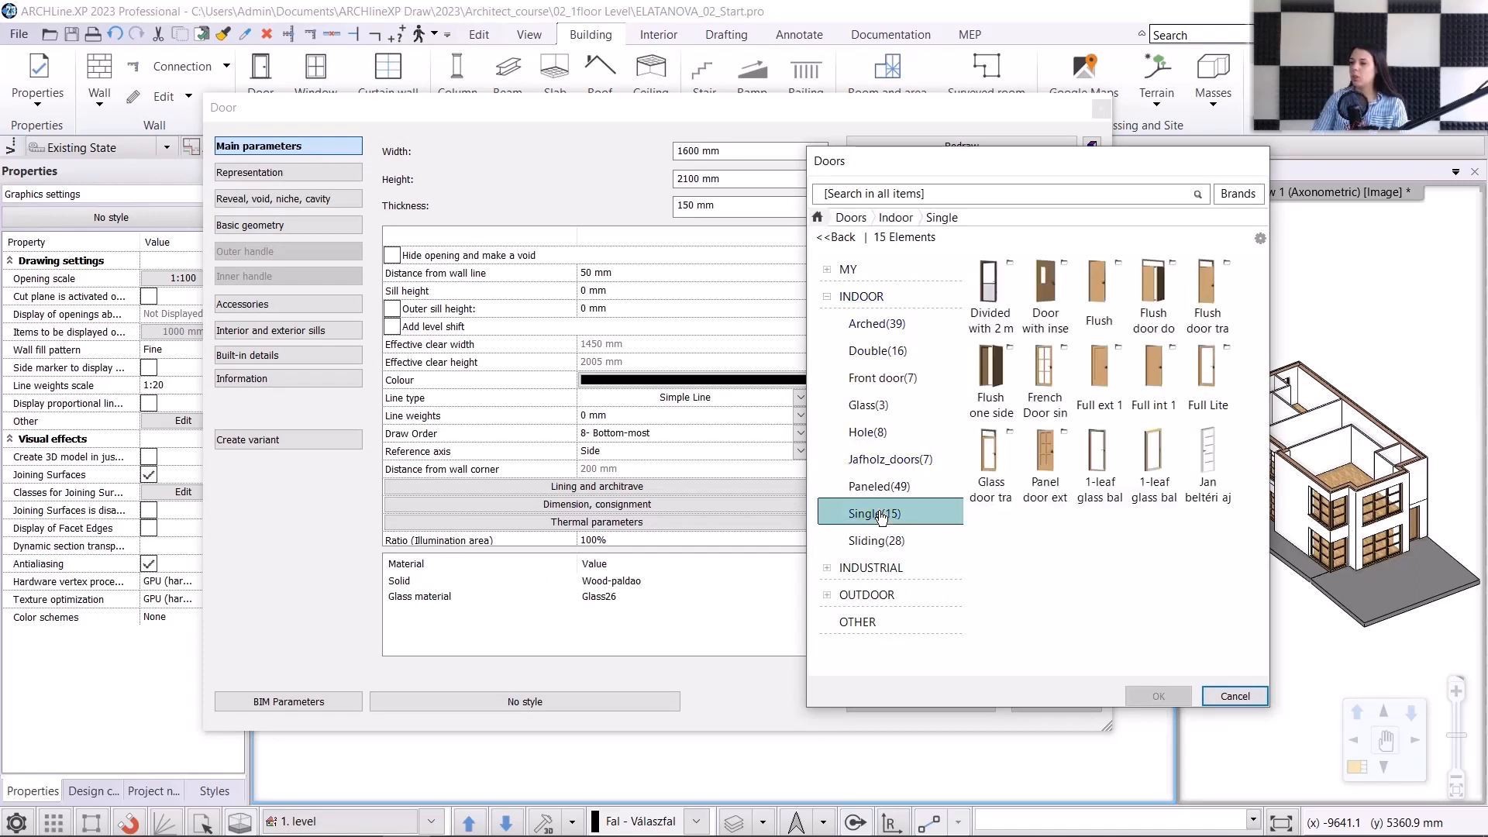
{"action": "left_click", "coordinate": [1114, 304]}
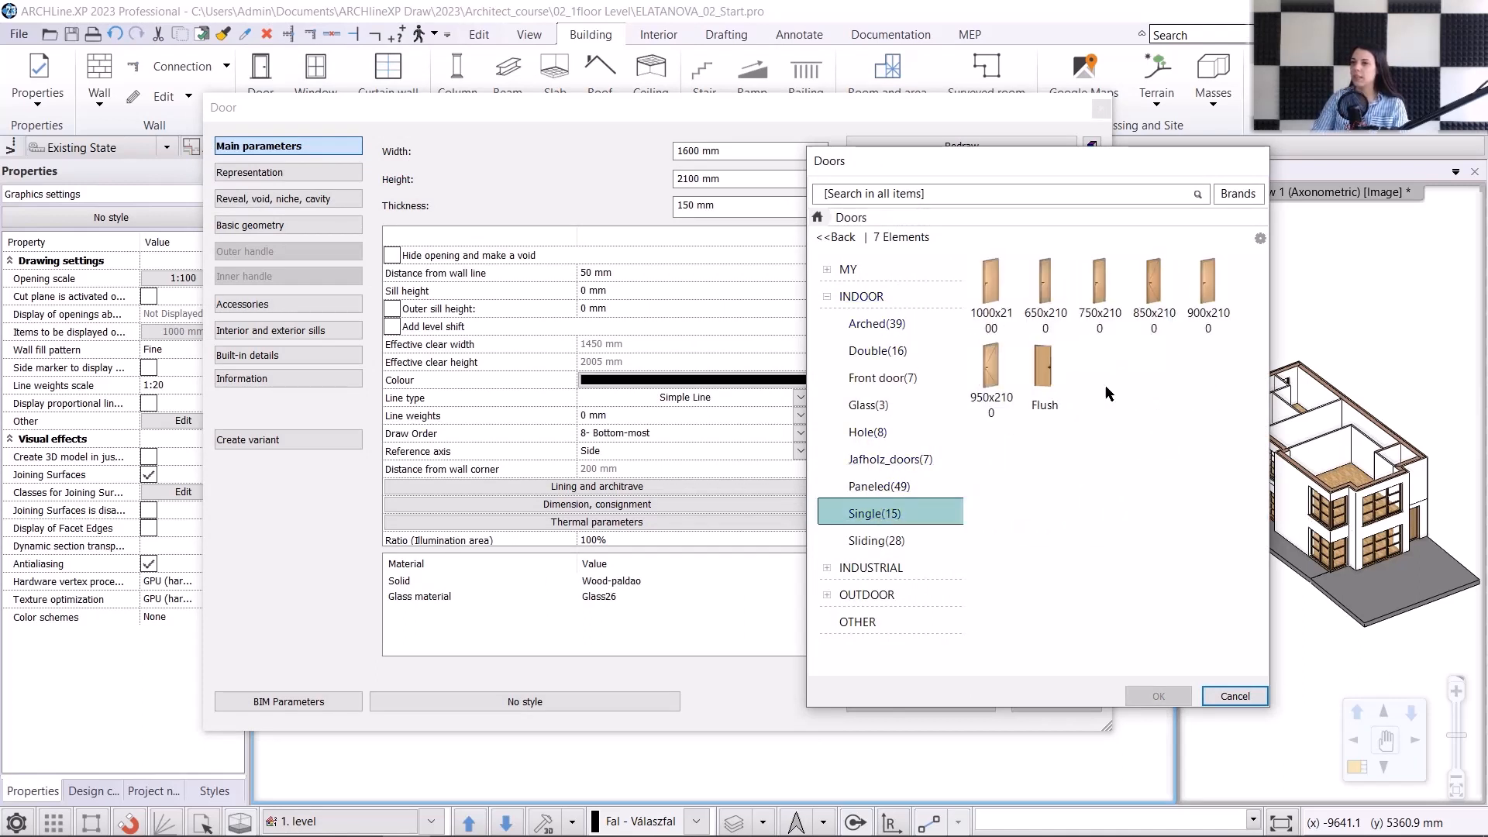
{"action": "left_click", "coordinate": [1207, 285]}
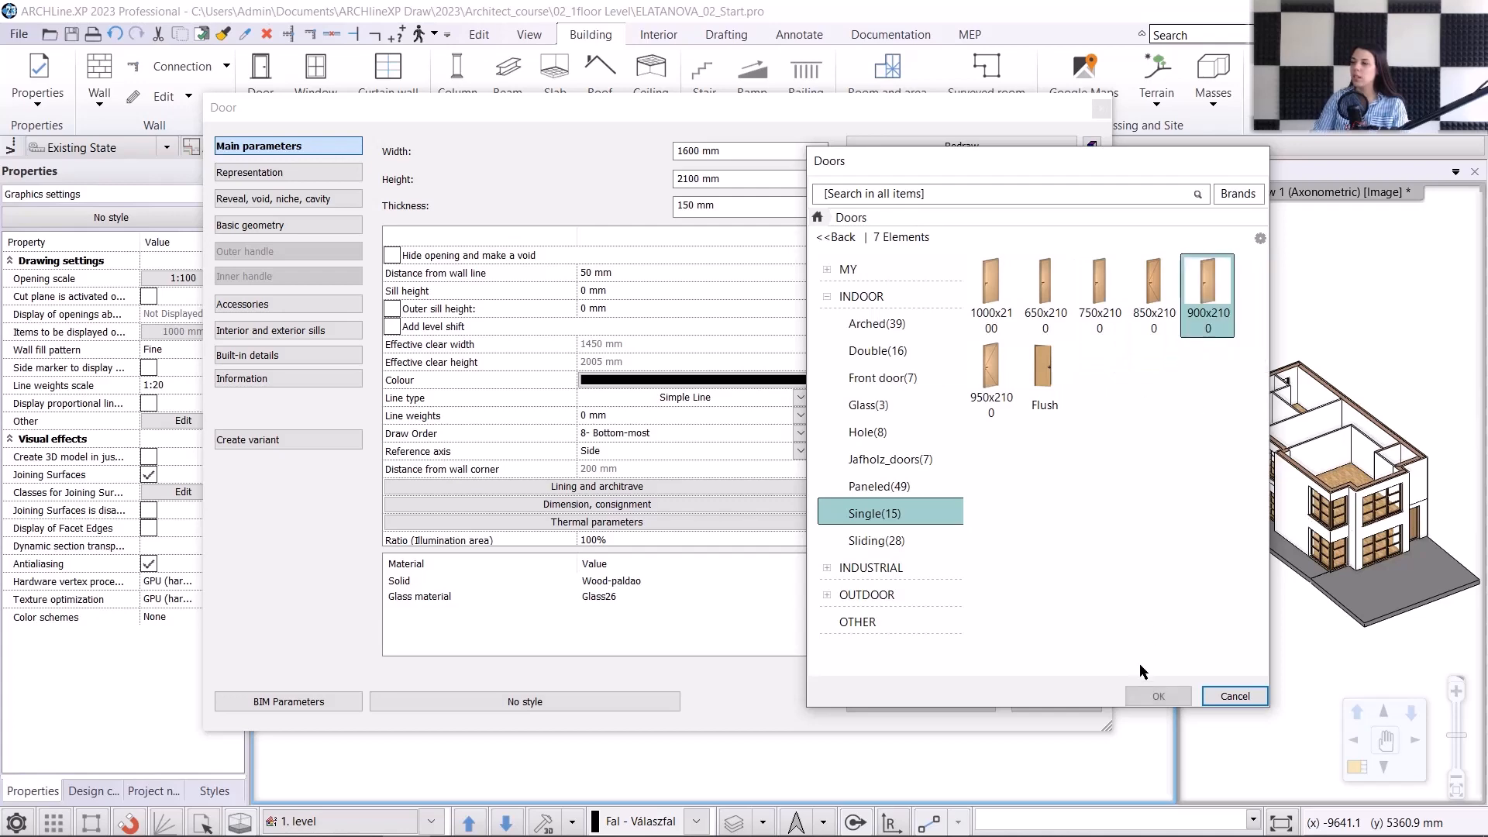
{"action": "left_click", "coordinate": [1157, 695]}
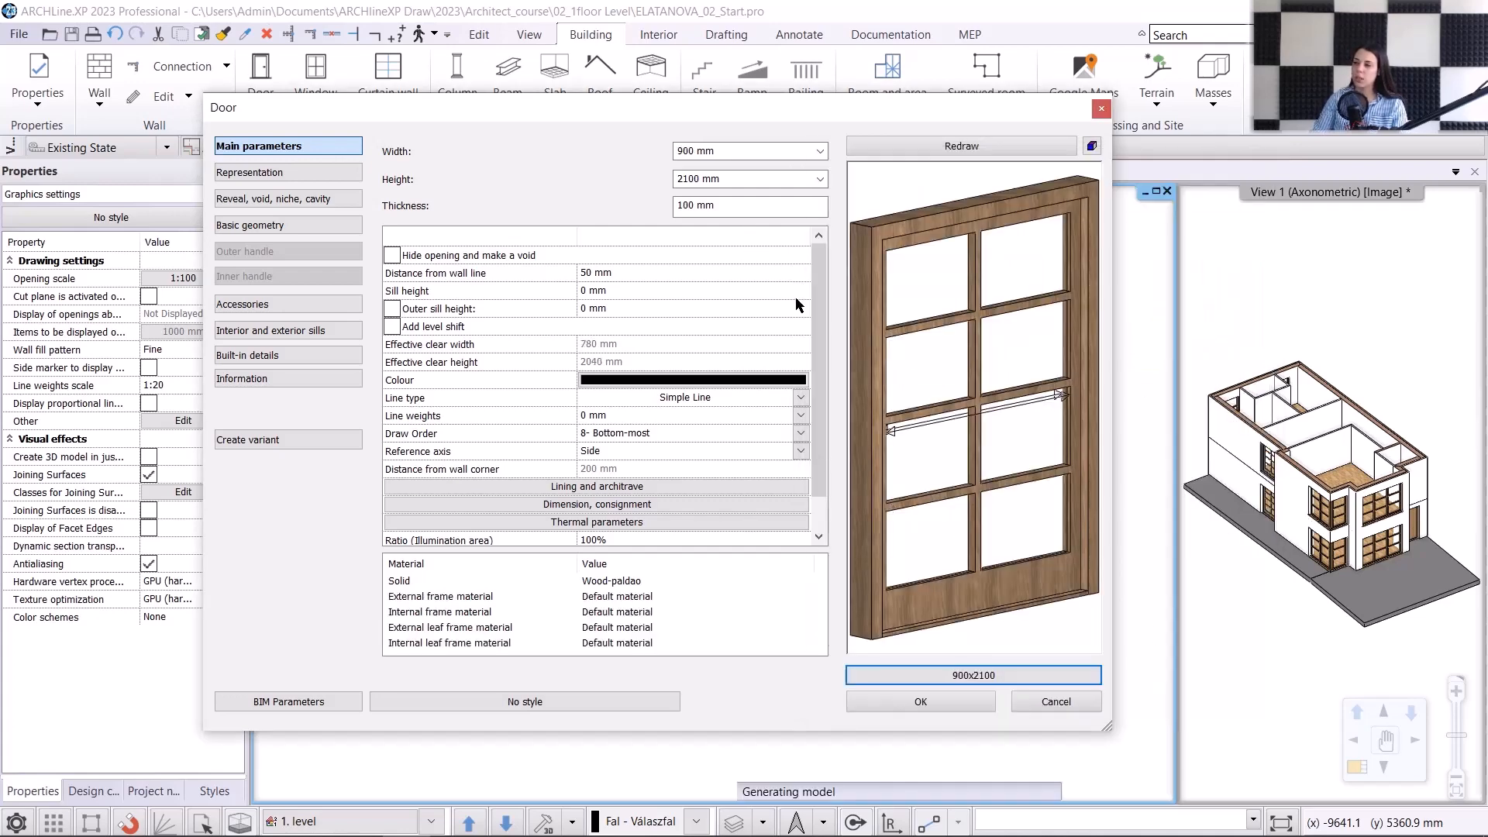
Step: Set the door's distance from wall line to 0 and apply the door properties
{"action": "left_click", "coordinate": [615, 275]}
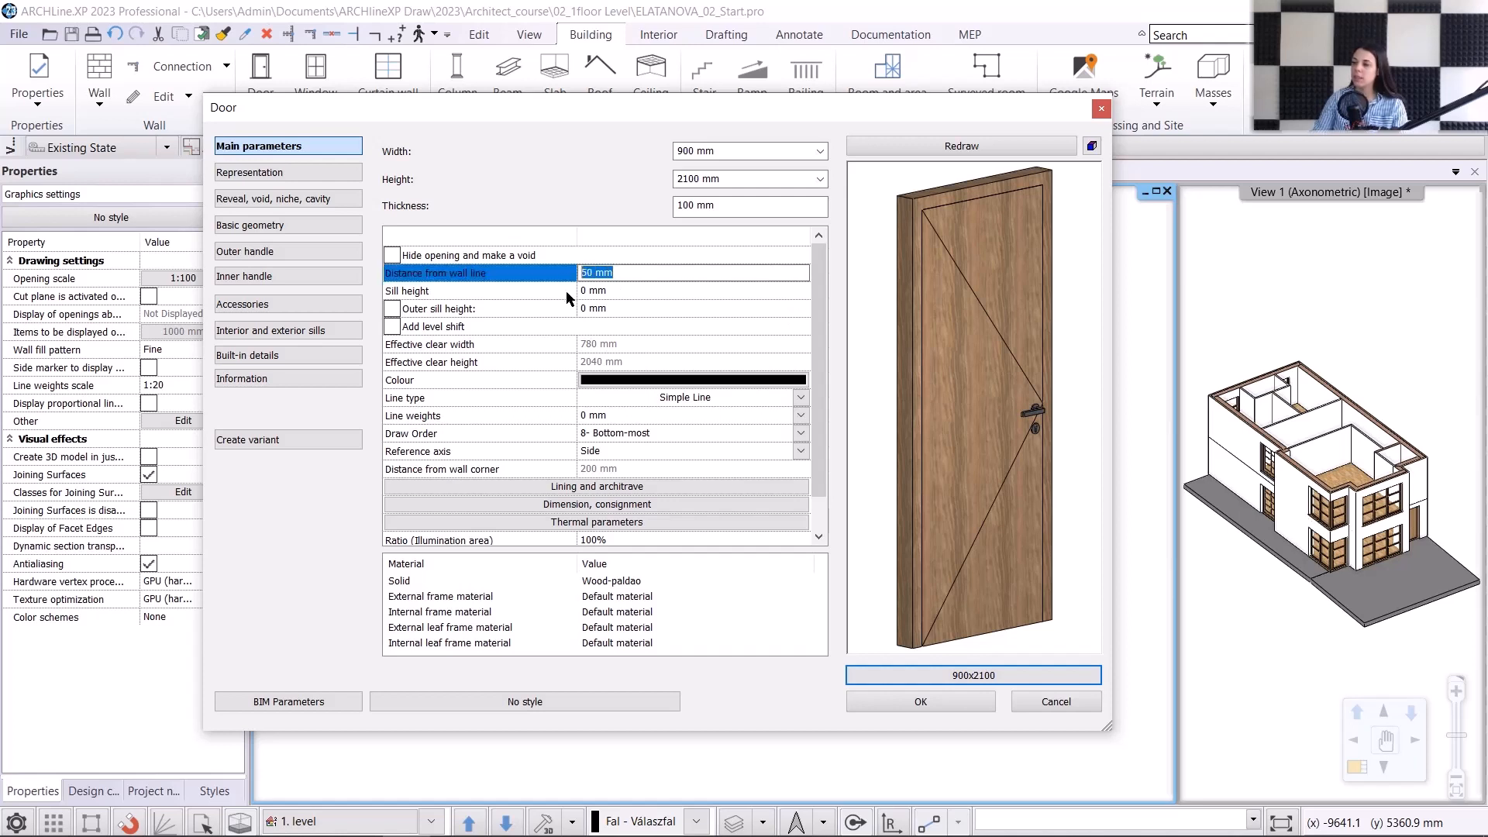
{"action": "type", "text": "0"}
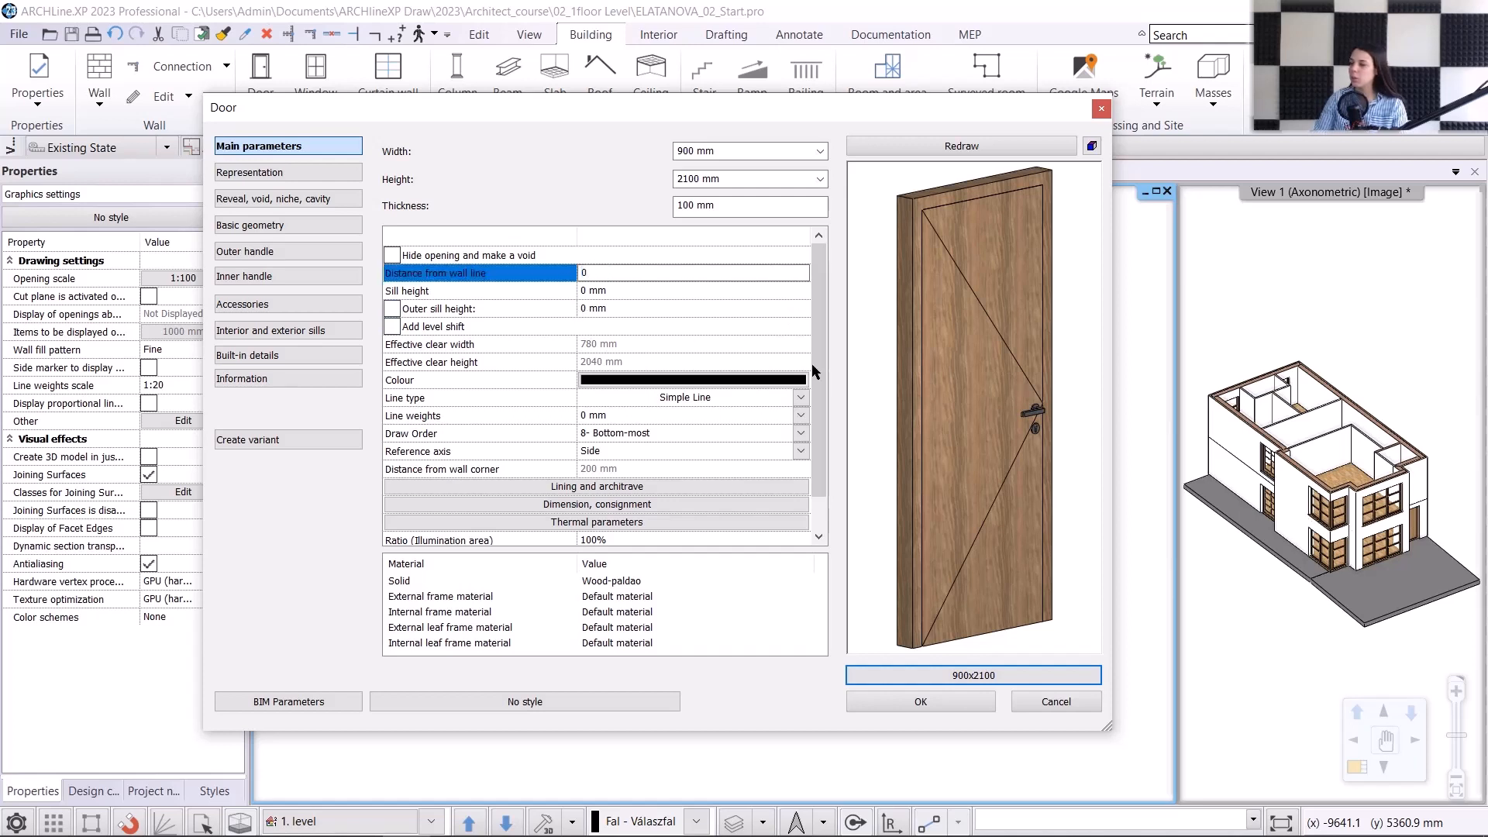
{"action": "left_click", "coordinate": [922, 702]}
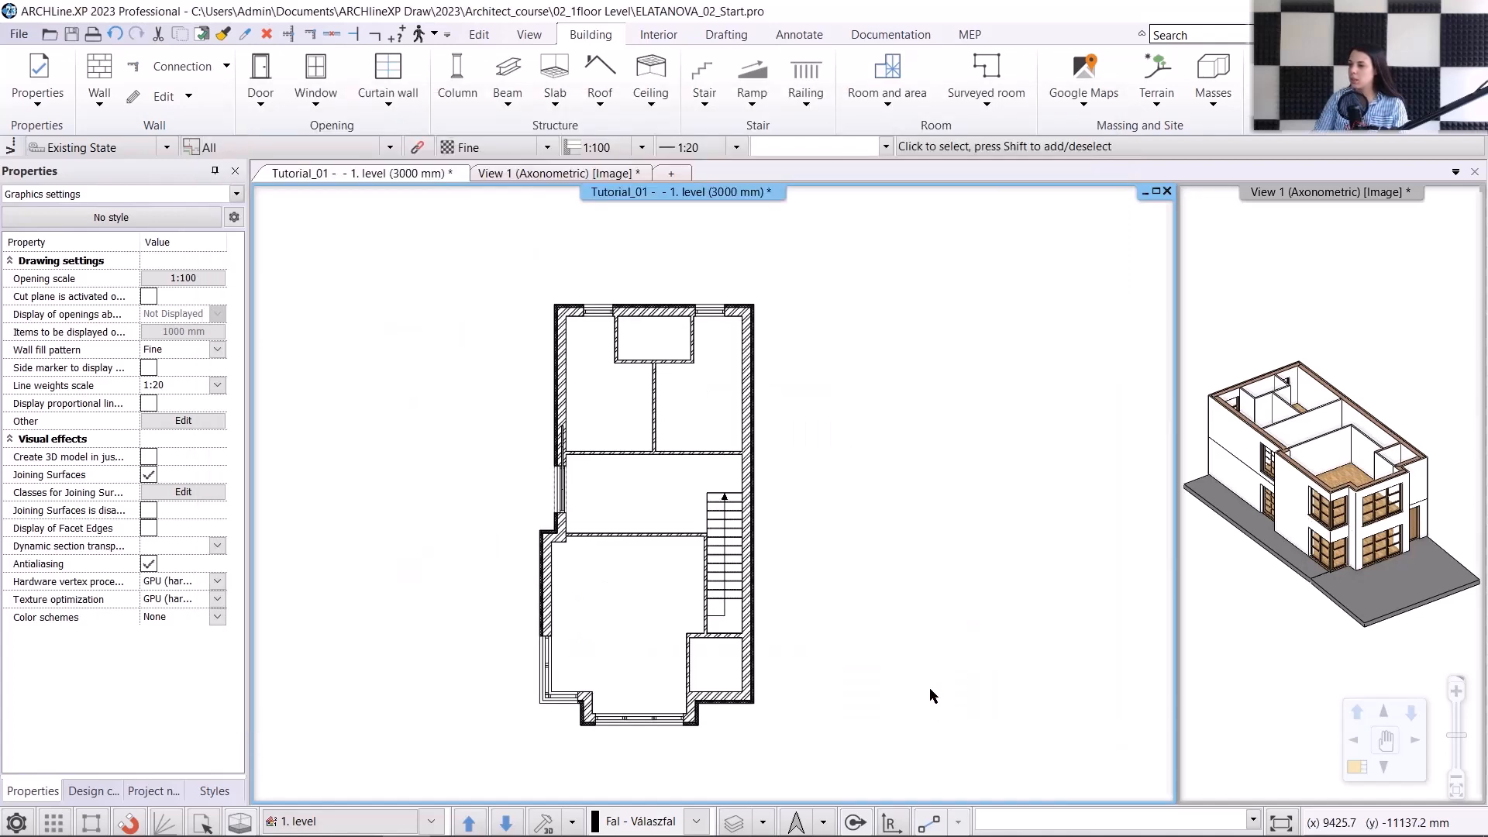
Step: Place a 900 x 2100 mm door in the right-hand partition of the small room between the windows, swinging into that room and hinged at its lower wall
{"action": "left_click", "coordinate": [260, 89]}
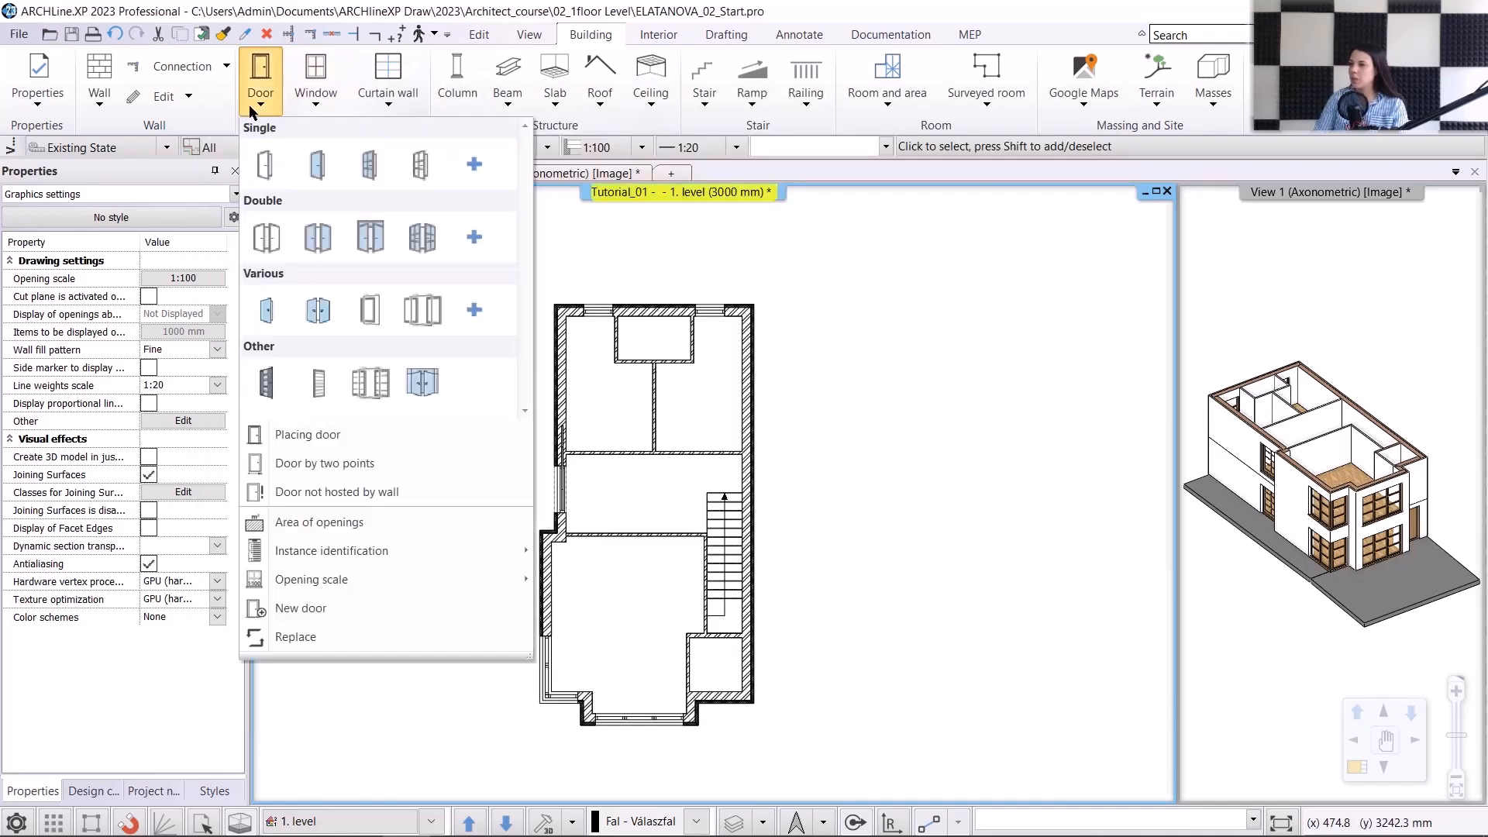
{"action": "left_click", "coordinate": [323, 437]}
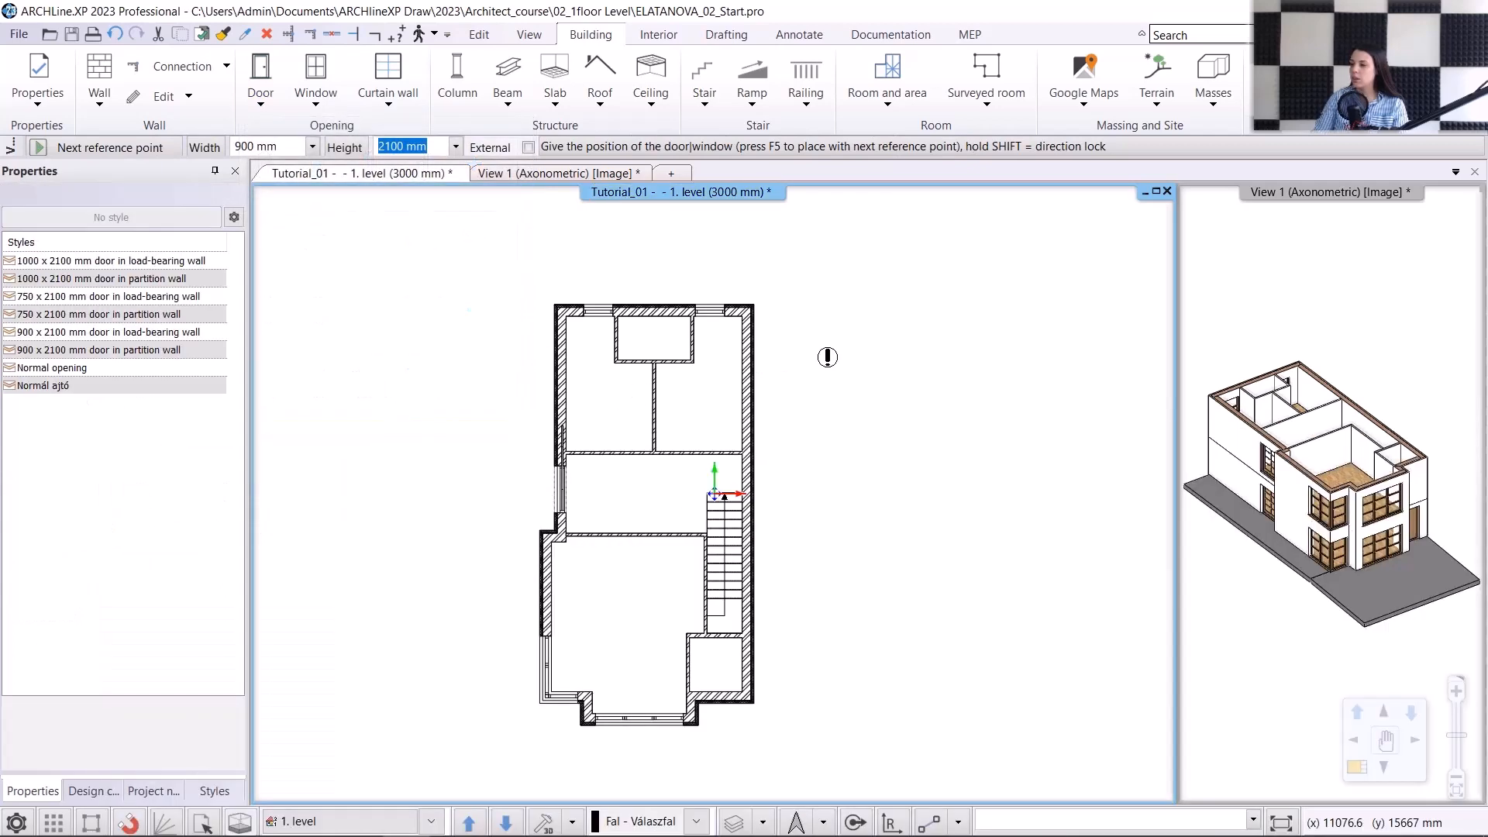
{"action": "scroll", "coordinate": [653, 318], "scroll_direction": "up", "scroll_amount": 5}
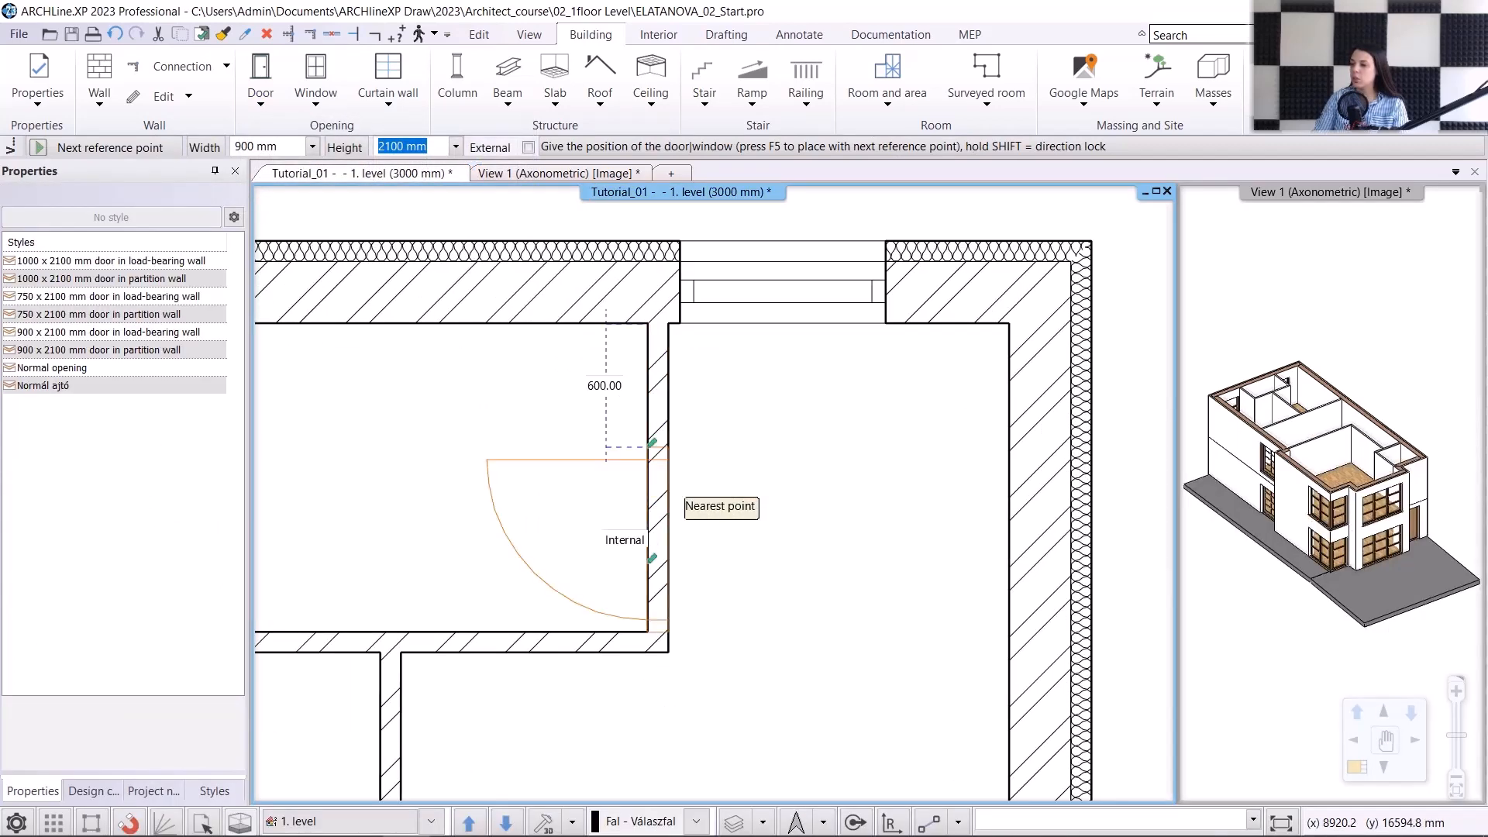
{"action": "left_click", "coordinate": [657, 499]}
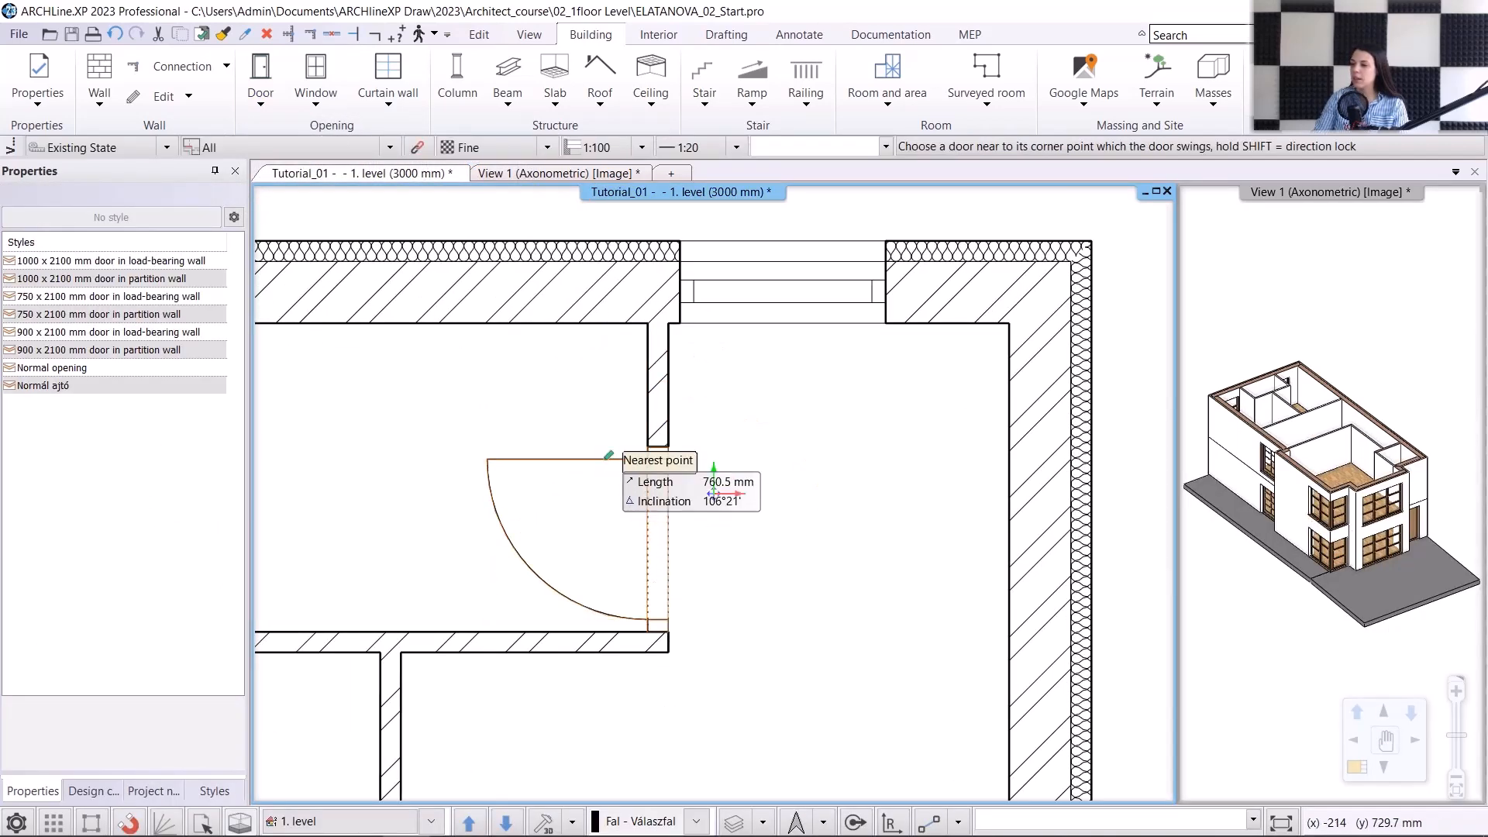
{"action": "left_click", "coordinate": [509, 631]}
Step: Place a matching 900 x 2100 mm door at the inner lower corner of the small room's left-hand partition, swinging into the room
{"action": "scroll", "coordinate": [535, 595], "scroll_direction": "down", "scroll_amount": 2}
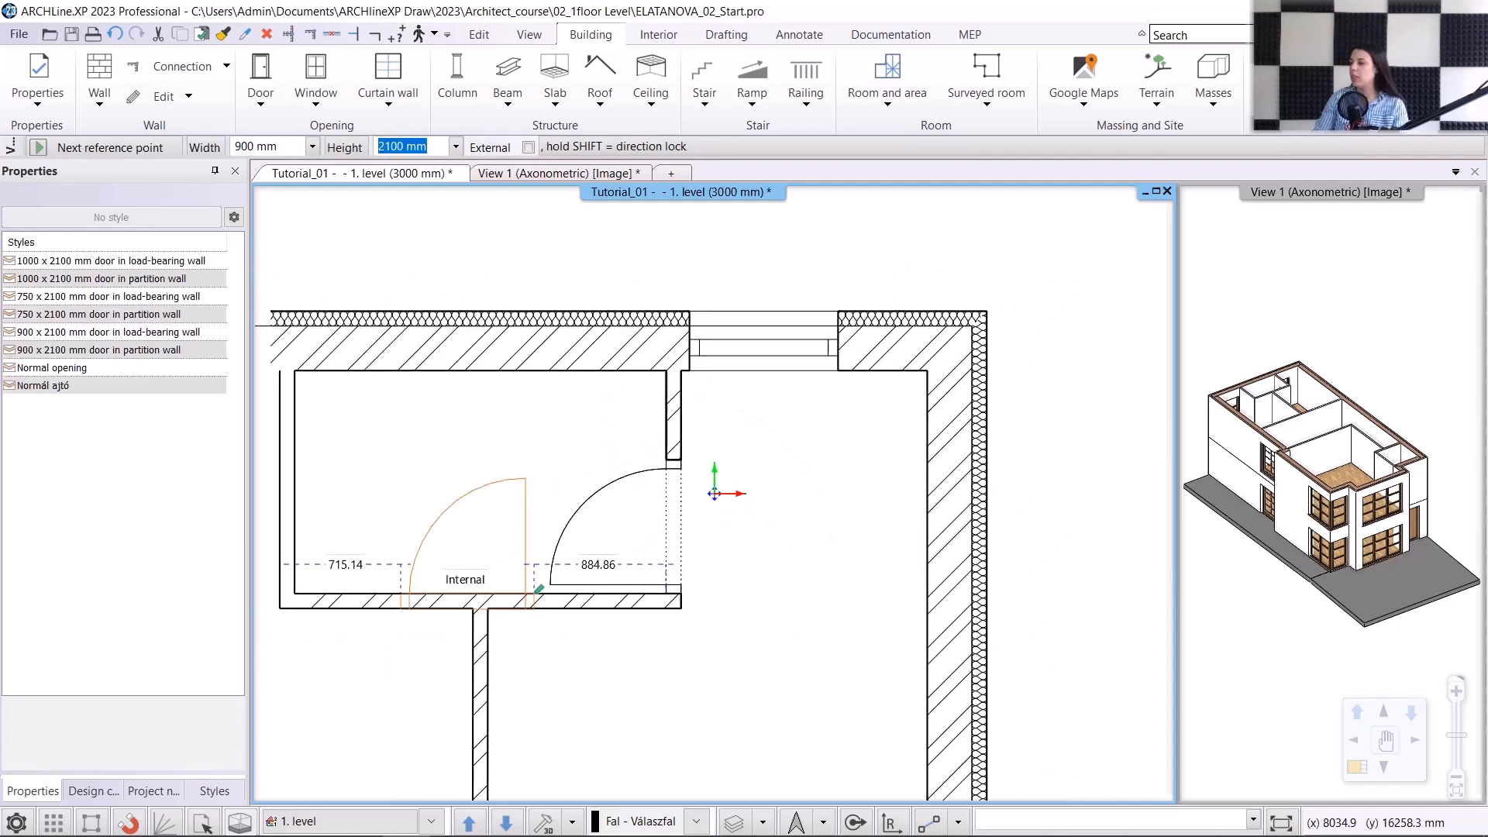
{"action": "scroll", "coordinate": [535, 608], "scroll_direction": "up", "scroll_amount": 3}
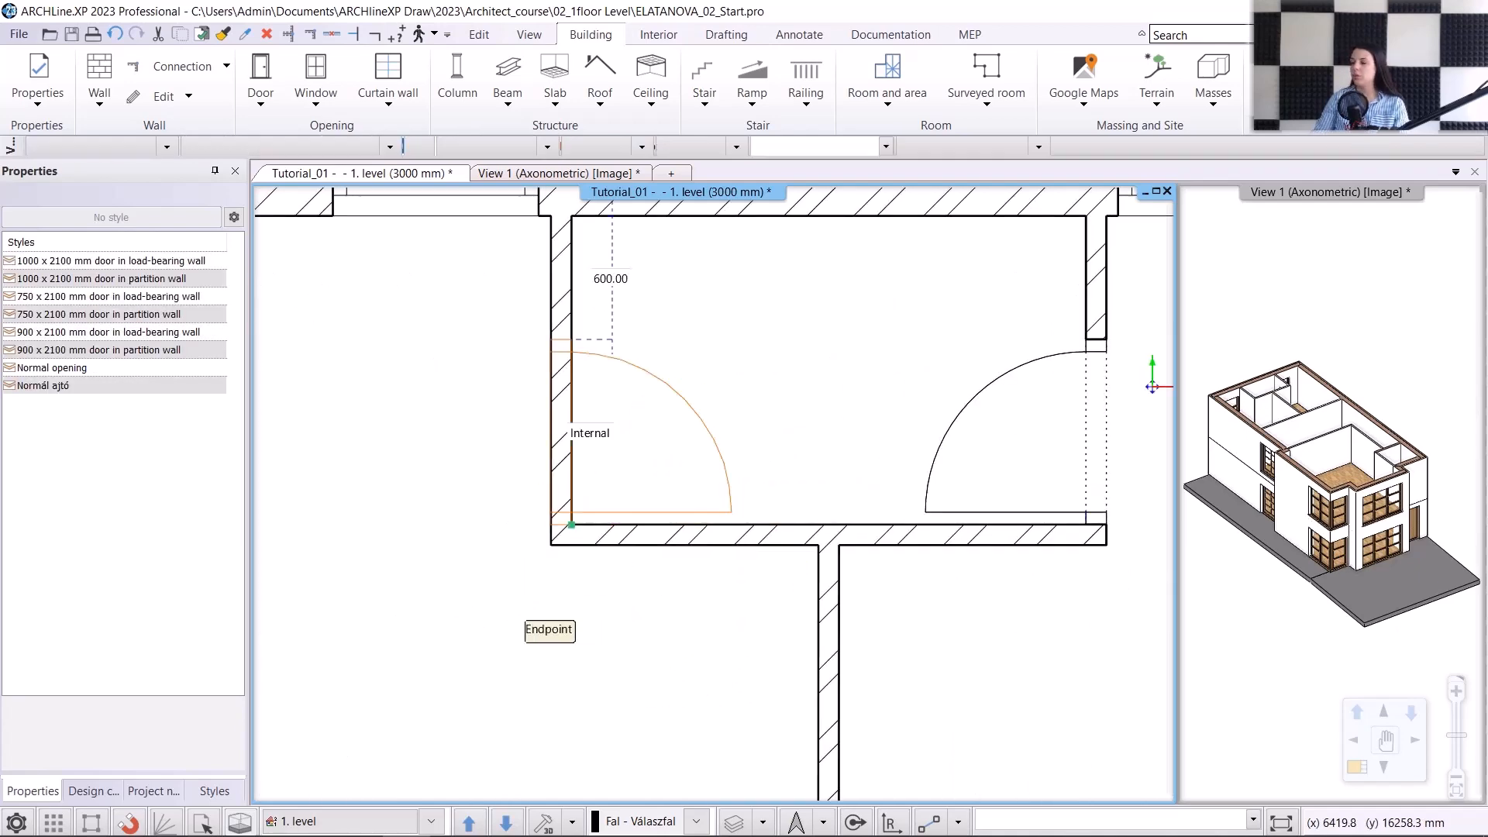
{"action": "left_click", "coordinate": [713, 491]}
{"action": "left_click", "coordinate": [714, 492]}
{"action": "scroll", "coordinate": [714, 493], "scroll_direction": "down", "scroll_amount": 3}
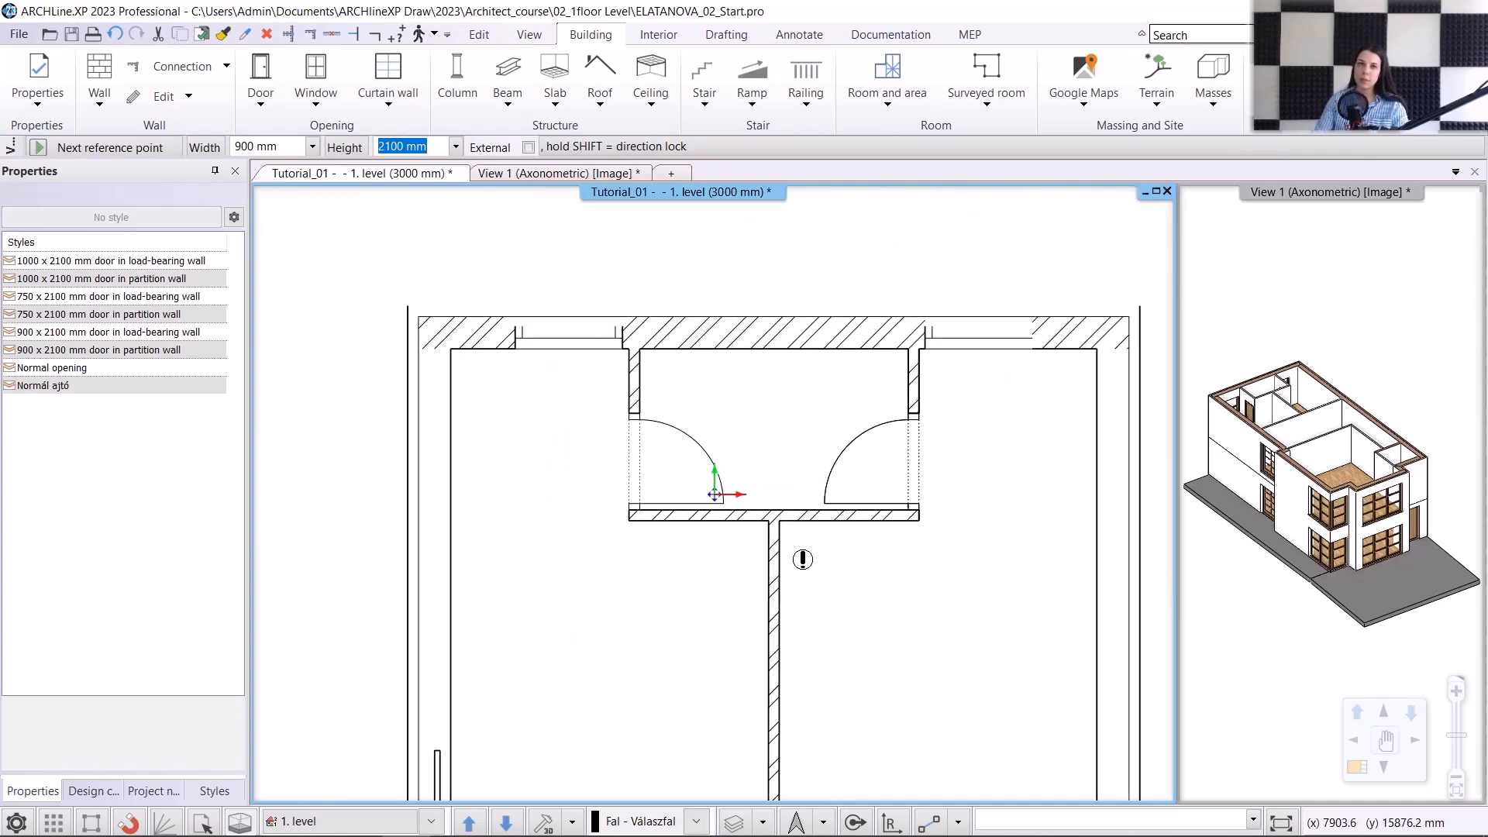
Step: Place two 900 x 2100 mm doors in the upper cross wall, one against each side of the dividing wall, hinged there and swinging into the bedrooms
{"action": "scroll", "coordinate": [802, 561], "scroll_direction": "down", "scroll_amount": 1}
{"action": "middle_click_drag", "start_coordinate": [812, 755], "coordinate": [709, 451]}
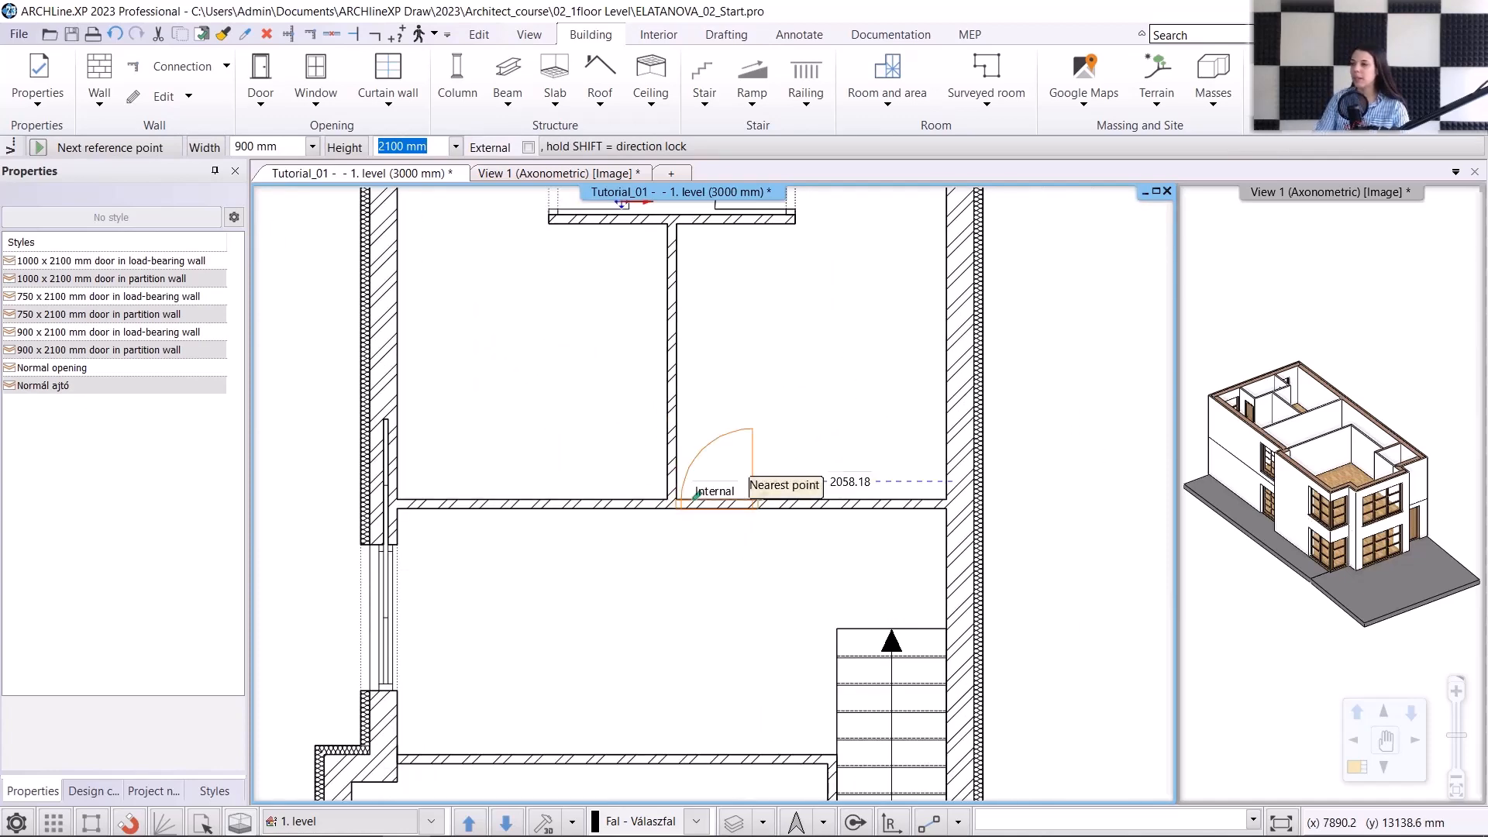
{"action": "left_click", "coordinate": [696, 494]}
{"action": "left_click", "coordinate": [697, 494]}
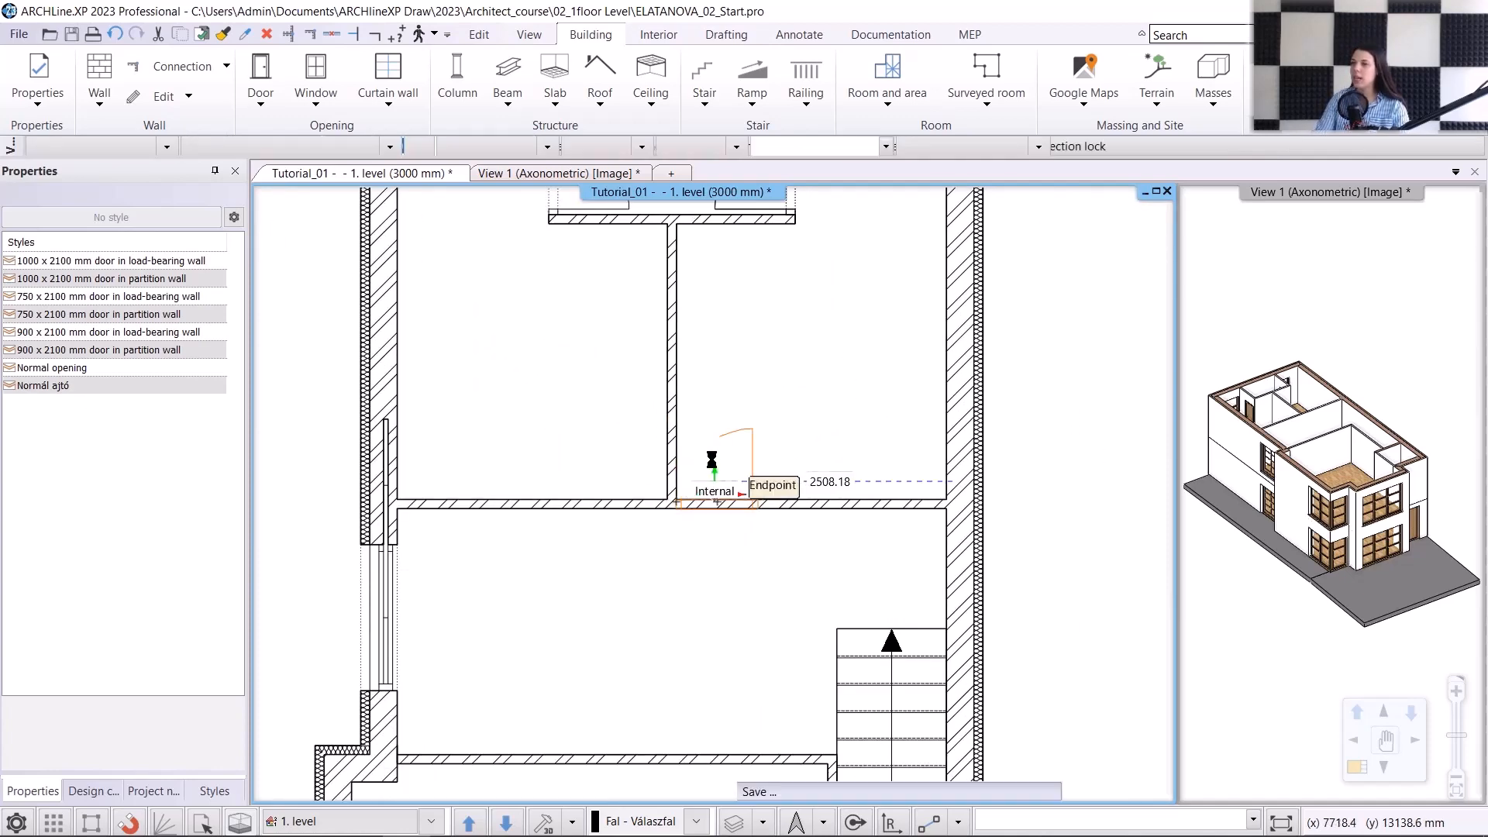
{"action": "left_click", "coordinate": [721, 434]}
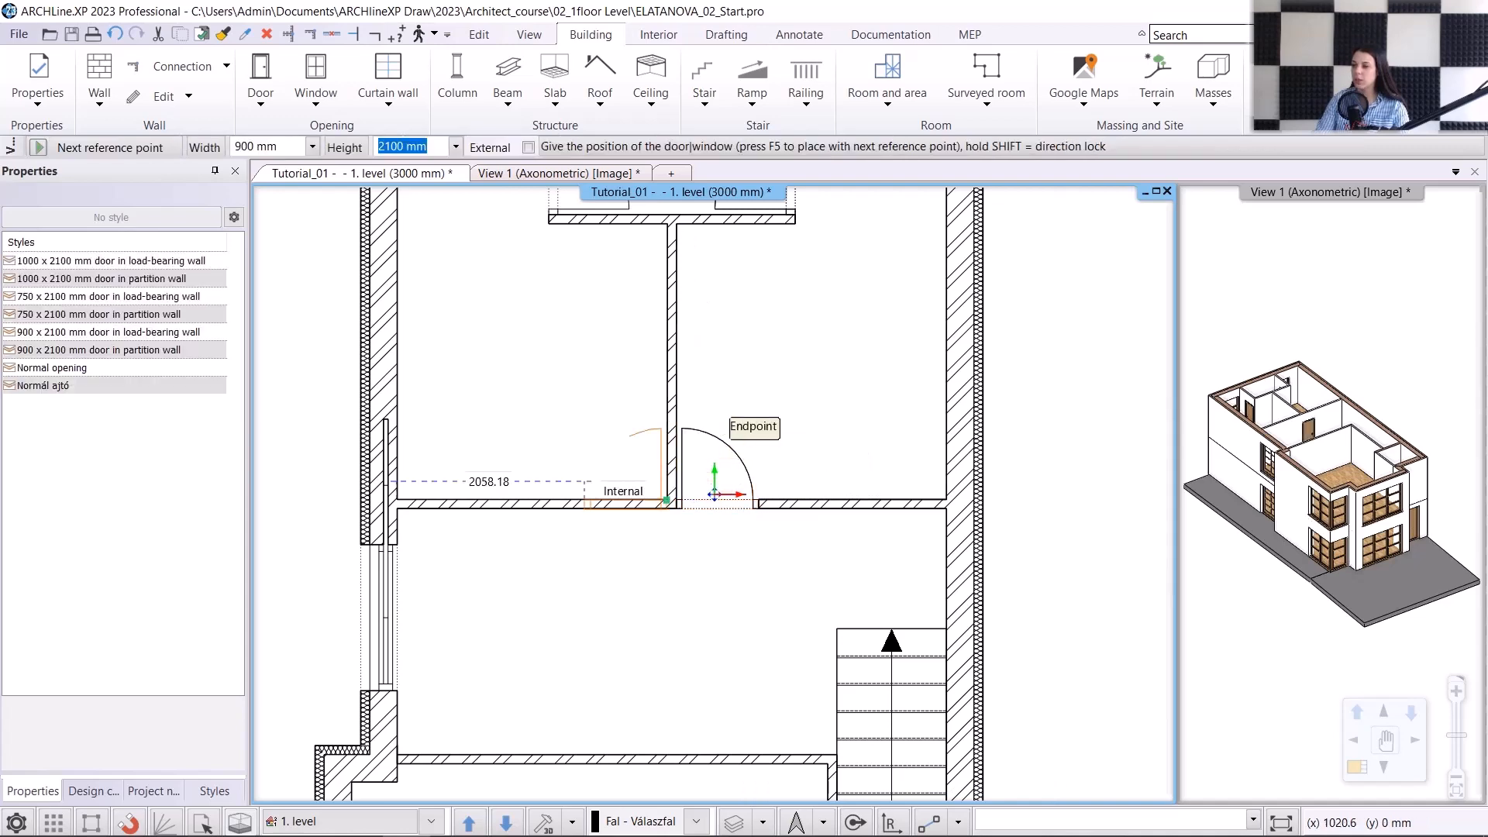
{"action": "left_click", "coordinate": [667, 499]}
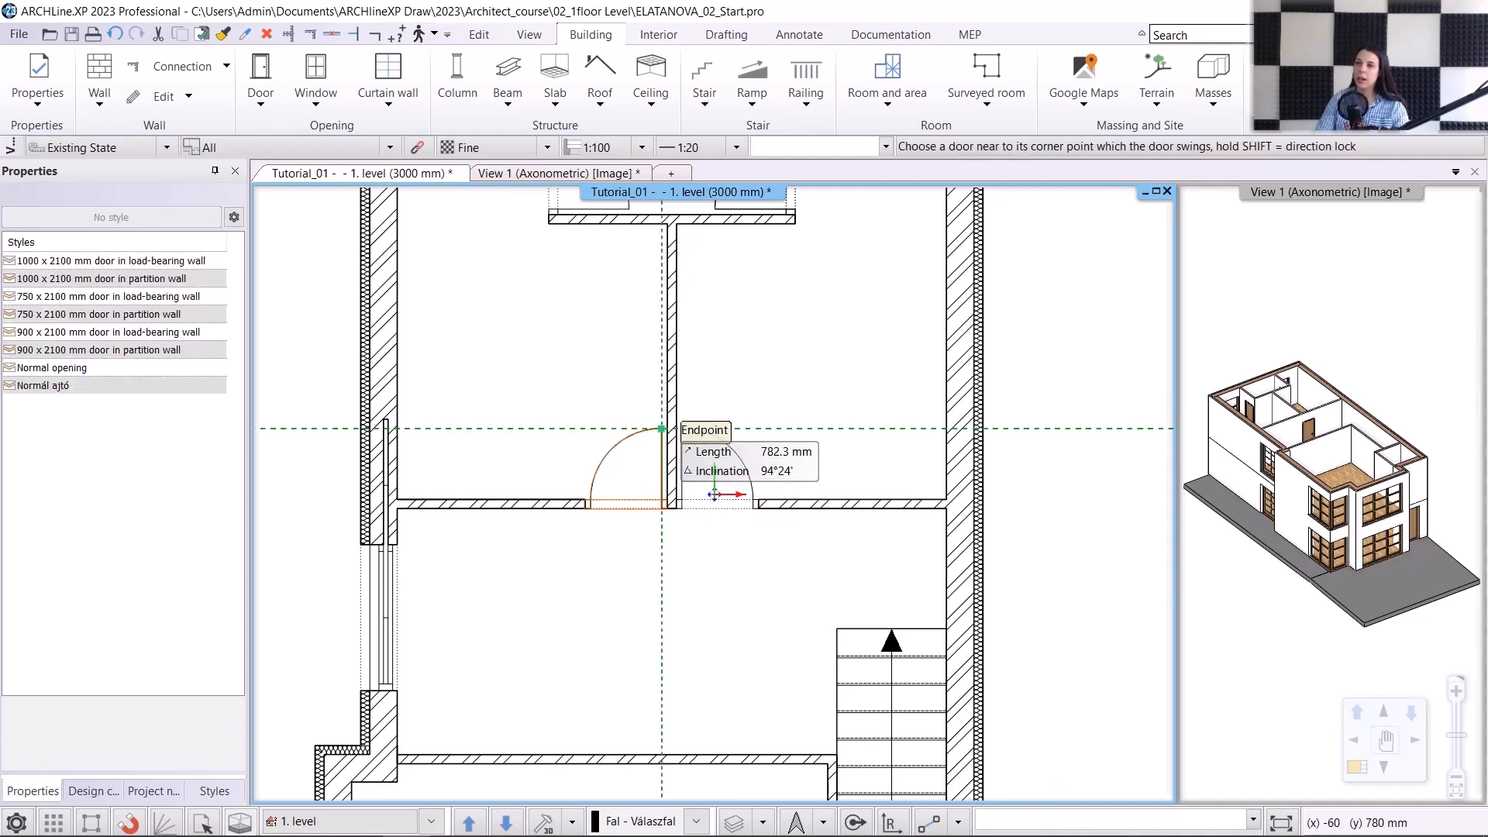
{"action": "left_click", "coordinate": [661, 428]}
Step: Place a 900 x 2100 mm door in the partition of the small room below the stairs, against the exterior wall and swinging into the small room
{"action": "middle_click_drag", "start_coordinate": [775, 747], "coordinate": [685, 387]}
{"action": "middle_click_drag", "start_coordinate": [860, 792], "coordinate": [824, 596]}
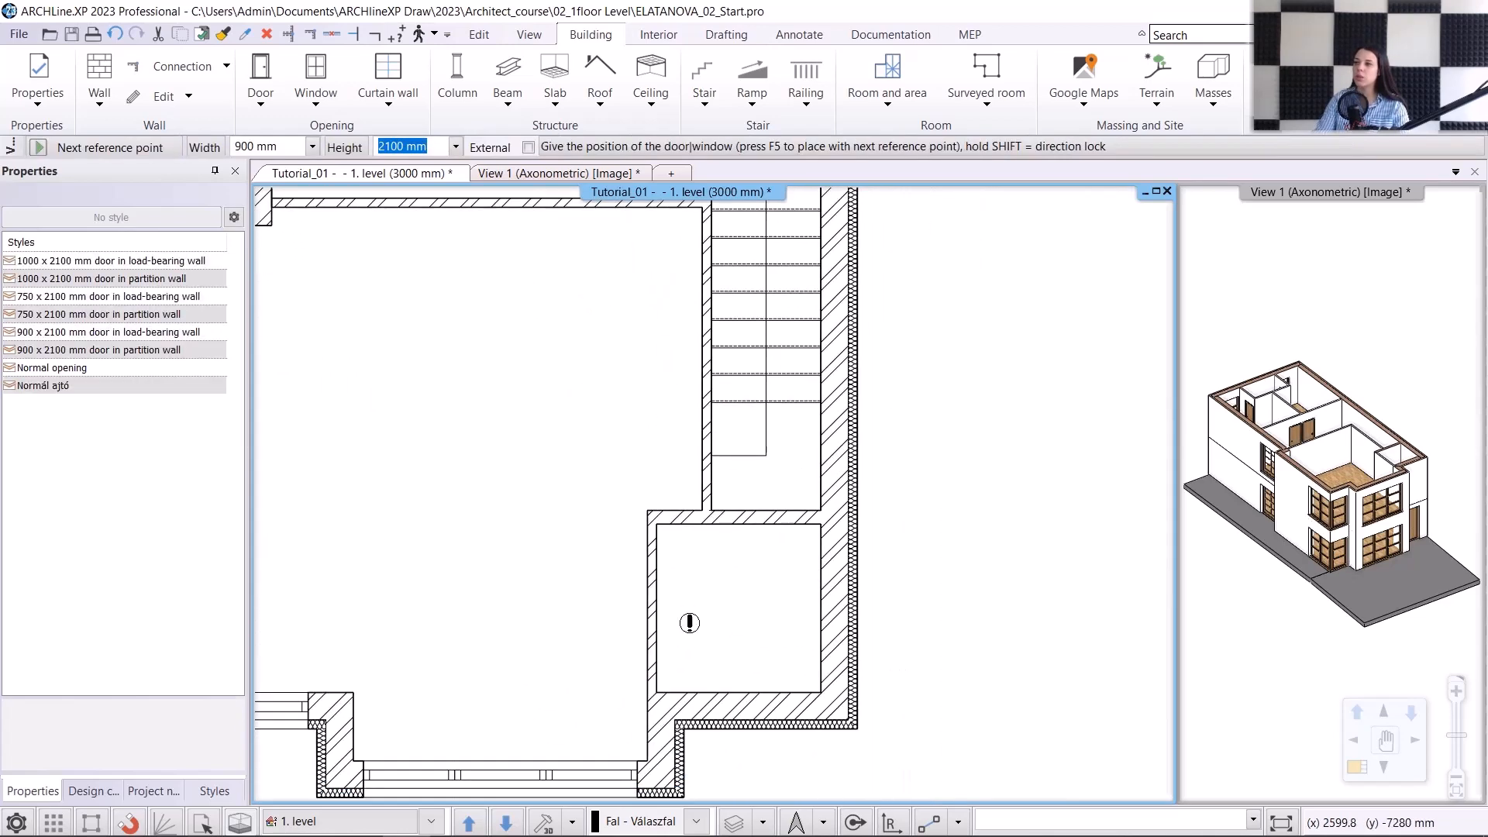
{"action": "left_click", "coordinate": [656, 692]}
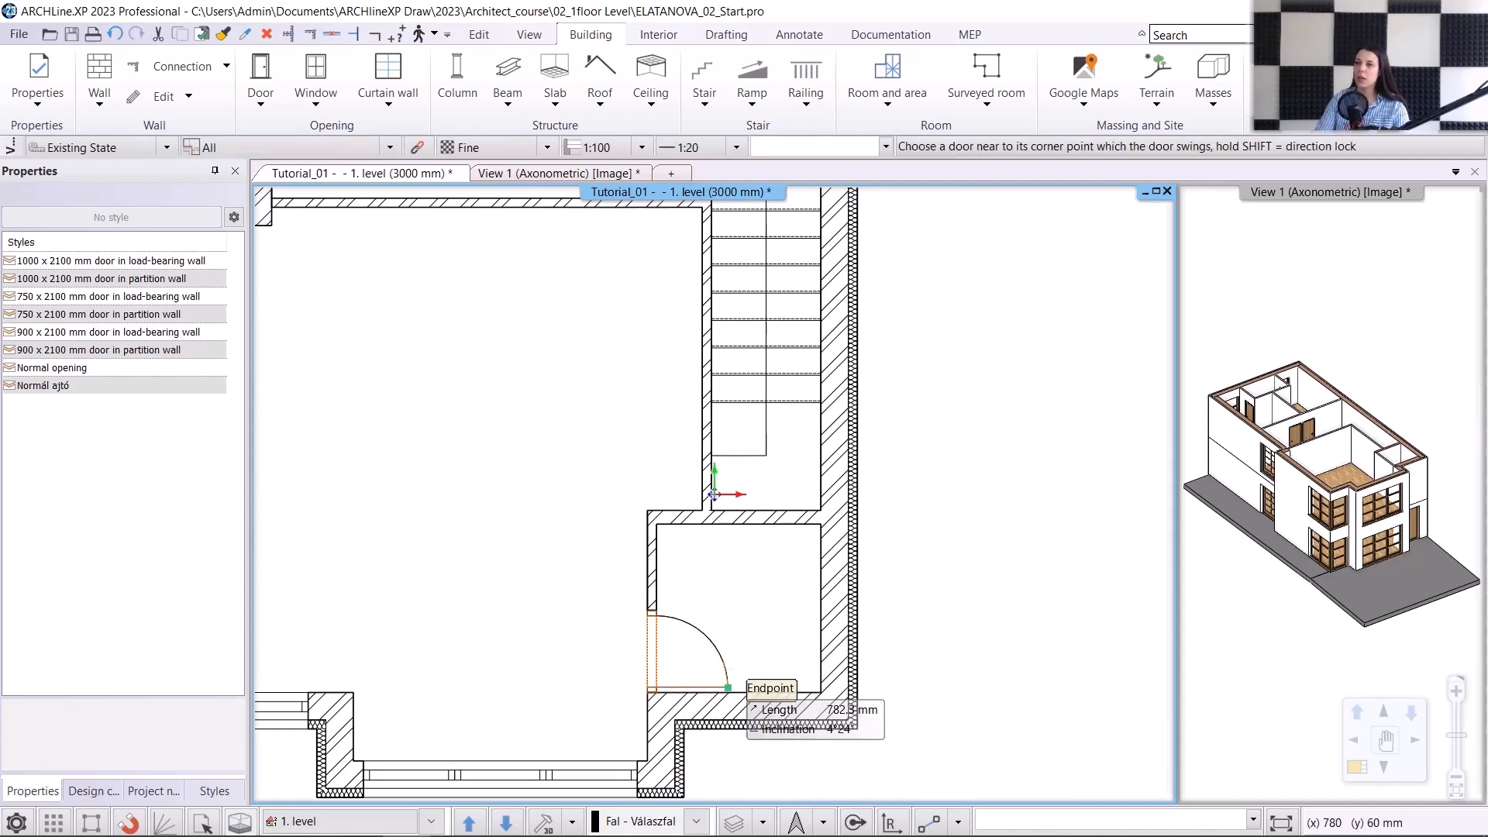
{"action": "left_click", "coordinate": [727, 687]}
Step: Place a 900 x 2100 mm door in the lower cross wall, 800 mm from its stair-side end, swinging into the large room
{"action": "middle_click_drag", "start_coordinate": [655, 287], "coordinate": [678, 583]}
{"action": "scroll", "coordinate": [669, 508], "scroll_direction": "up", "scroll_amount": 1}
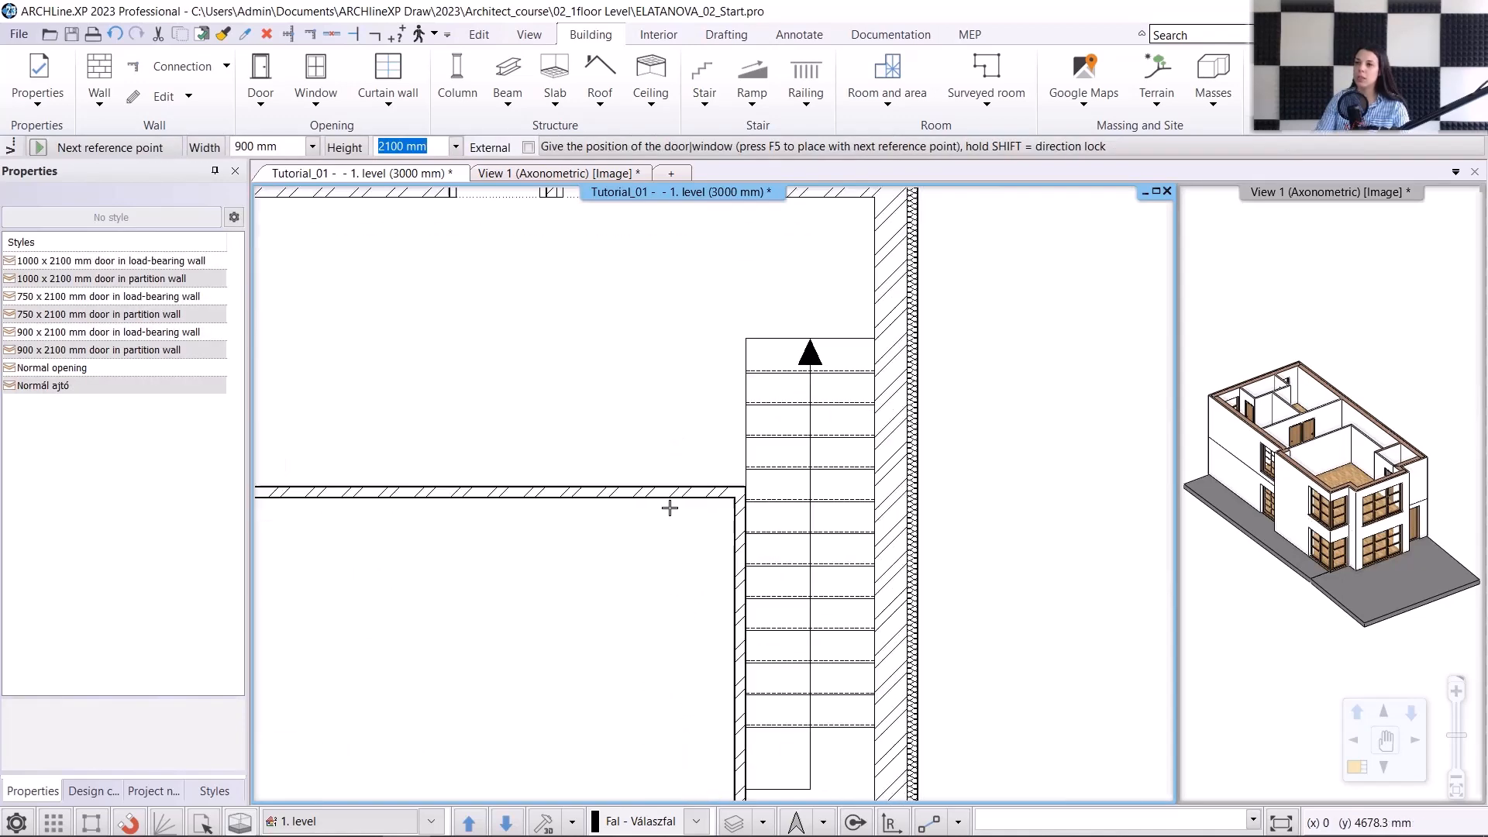
{"action": "scroll", "coordinate": [670, 507], "scroll_direction": "up", "scroll_amount": 1}
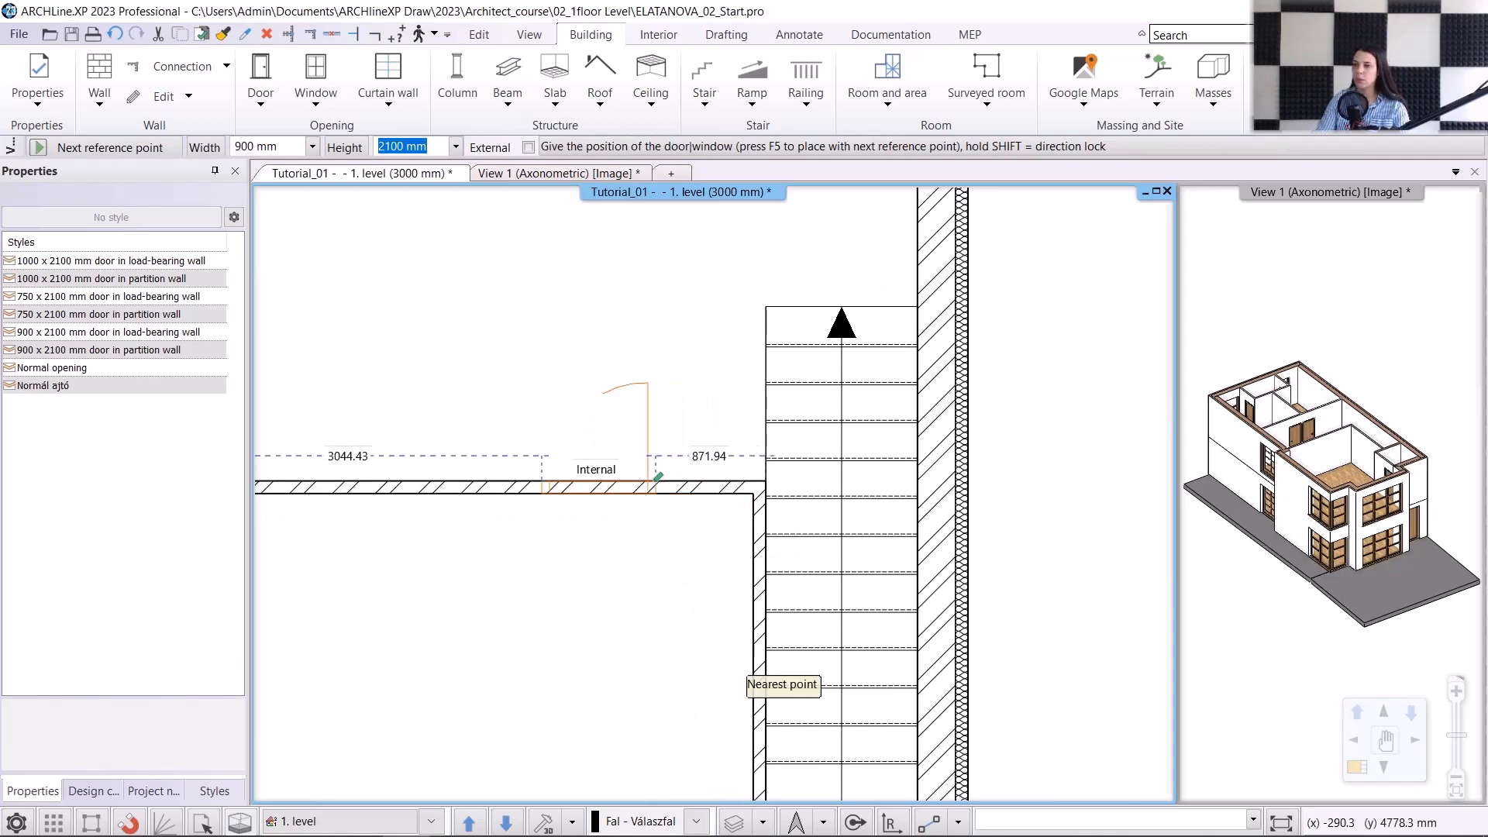
{"action": "middle_click_drag", "start_coordinate": [658, 476], "coordinate": [788, 527]}
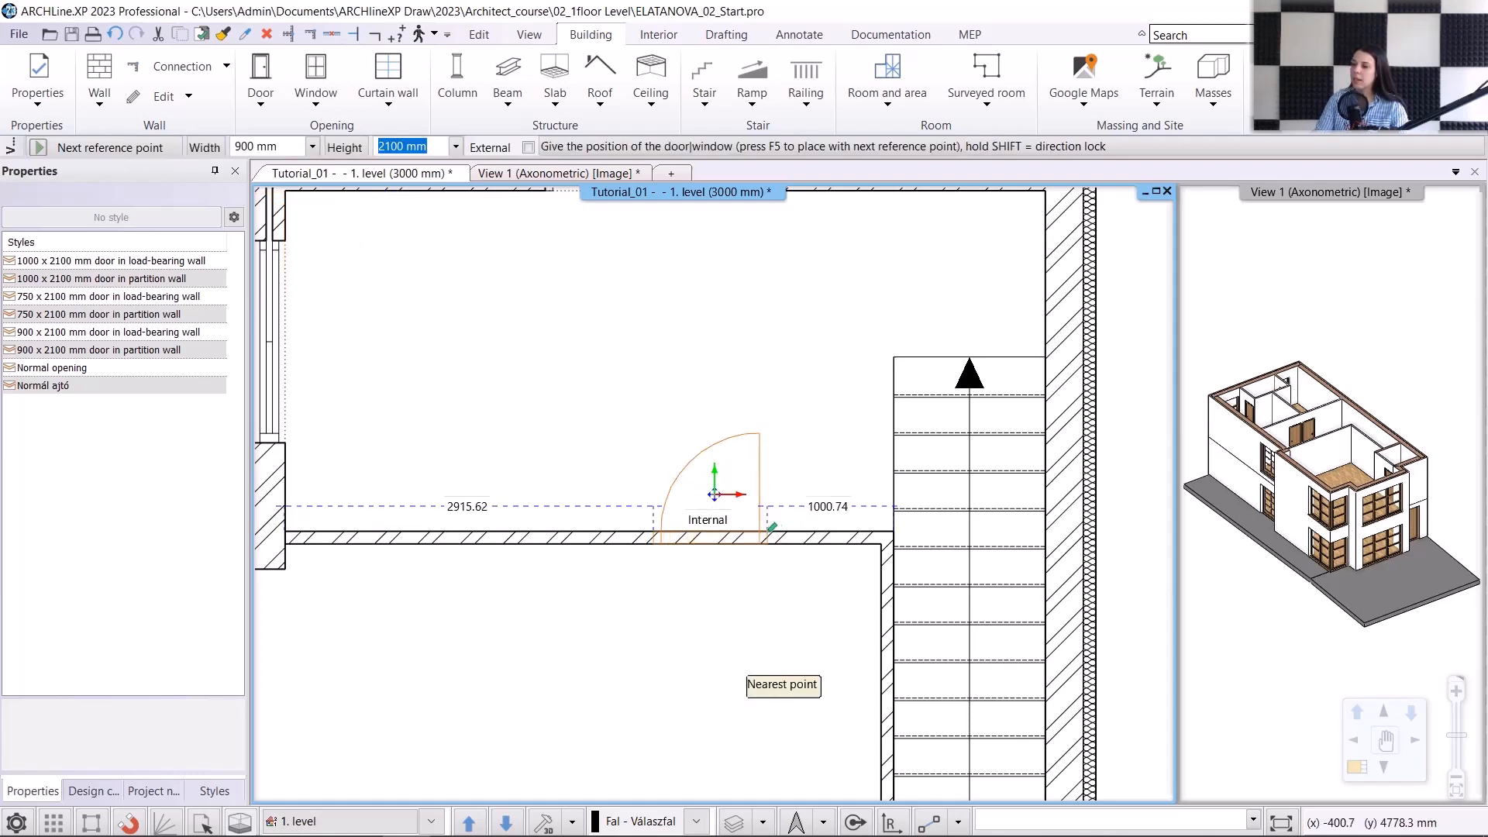
{"action": "type", "text": "800"}
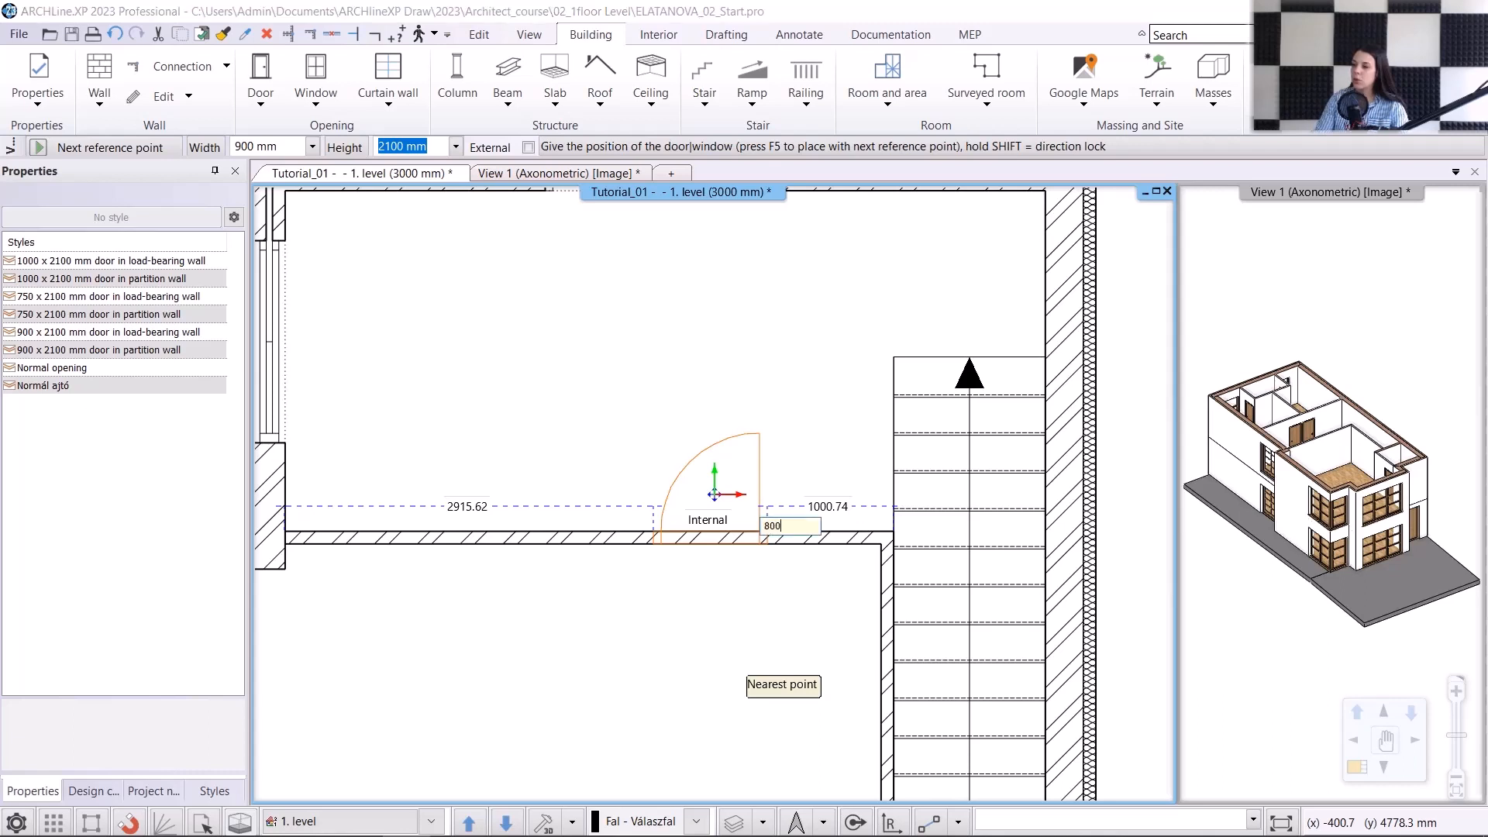
{"action": "key", "text": "Return"}
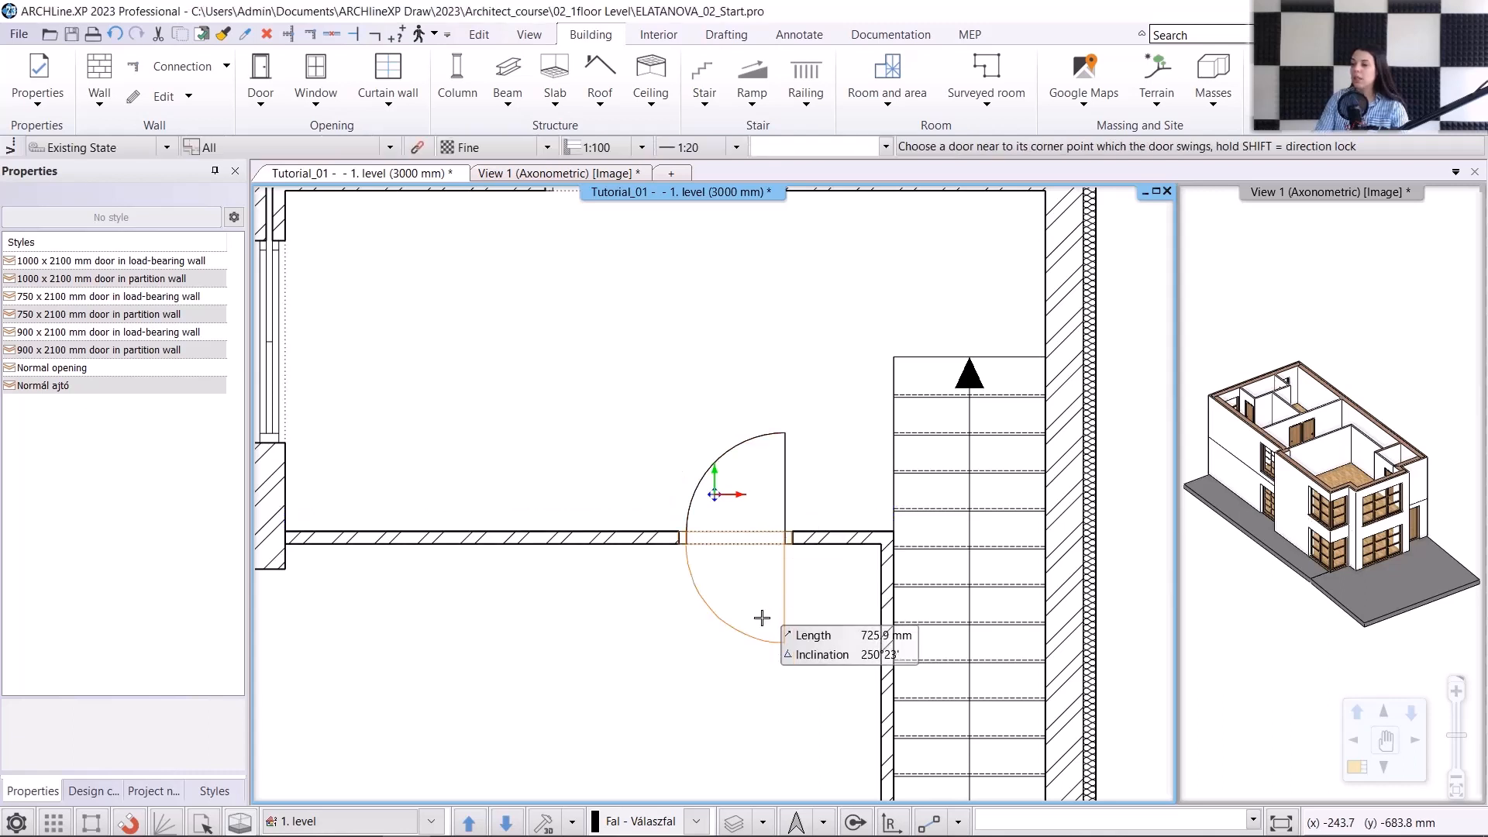
{"action": "left_click", "coordinate": [762, 617]}
{"action": "key", "text": "Escape"}
Step: Change the left-hand door of the small room between the windows to the 750x2100 variant of the Flush door
{"action": "scroll", "coordinate": [761, 609], "scroll_direction": "down", "scroll_amount": 4}
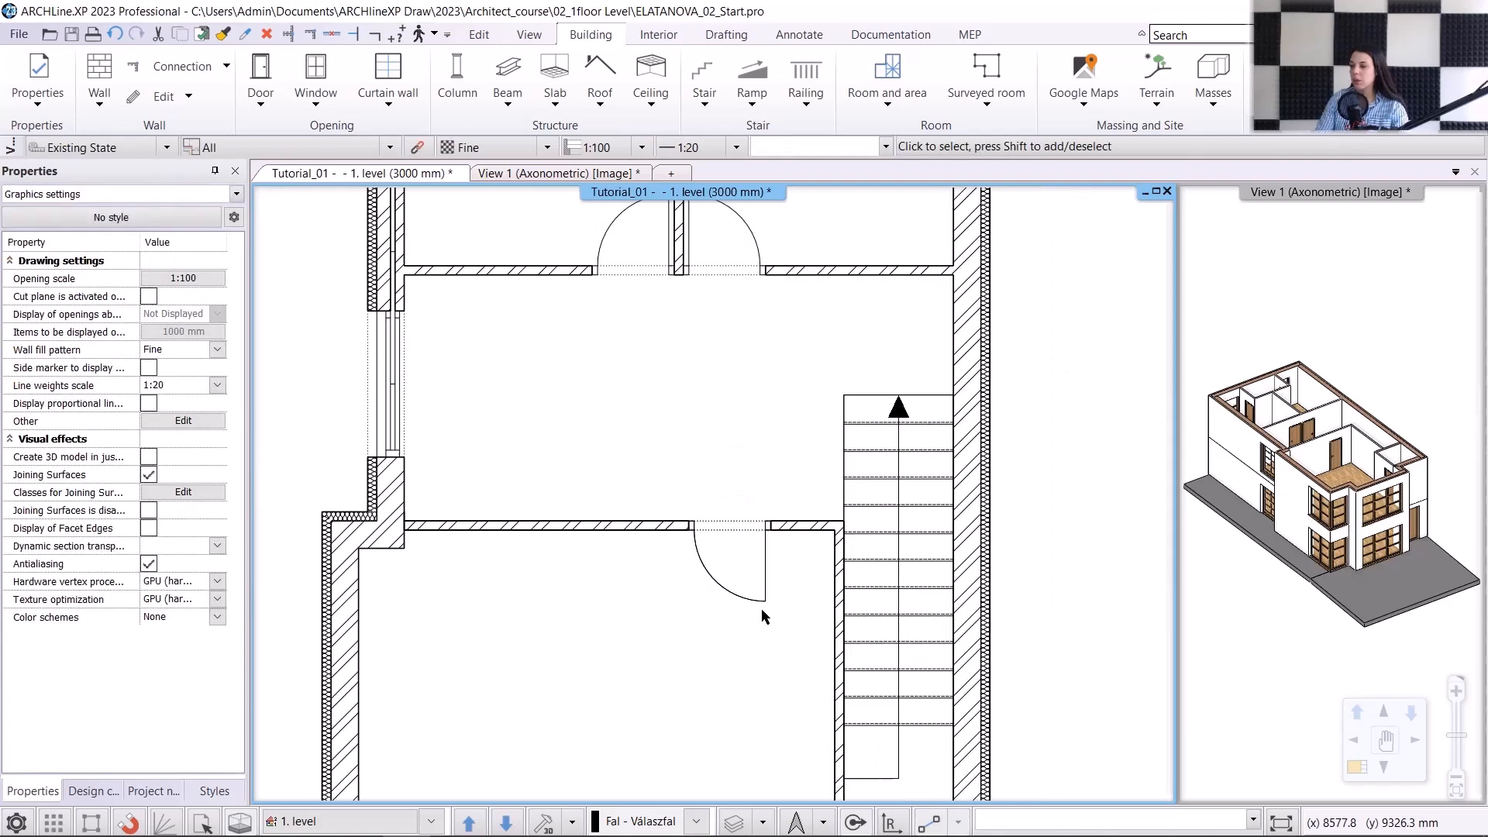
{"action": "scroll", "coordinate": [742, 543], "scroll_direction": "down", "scroll_amount": 2}
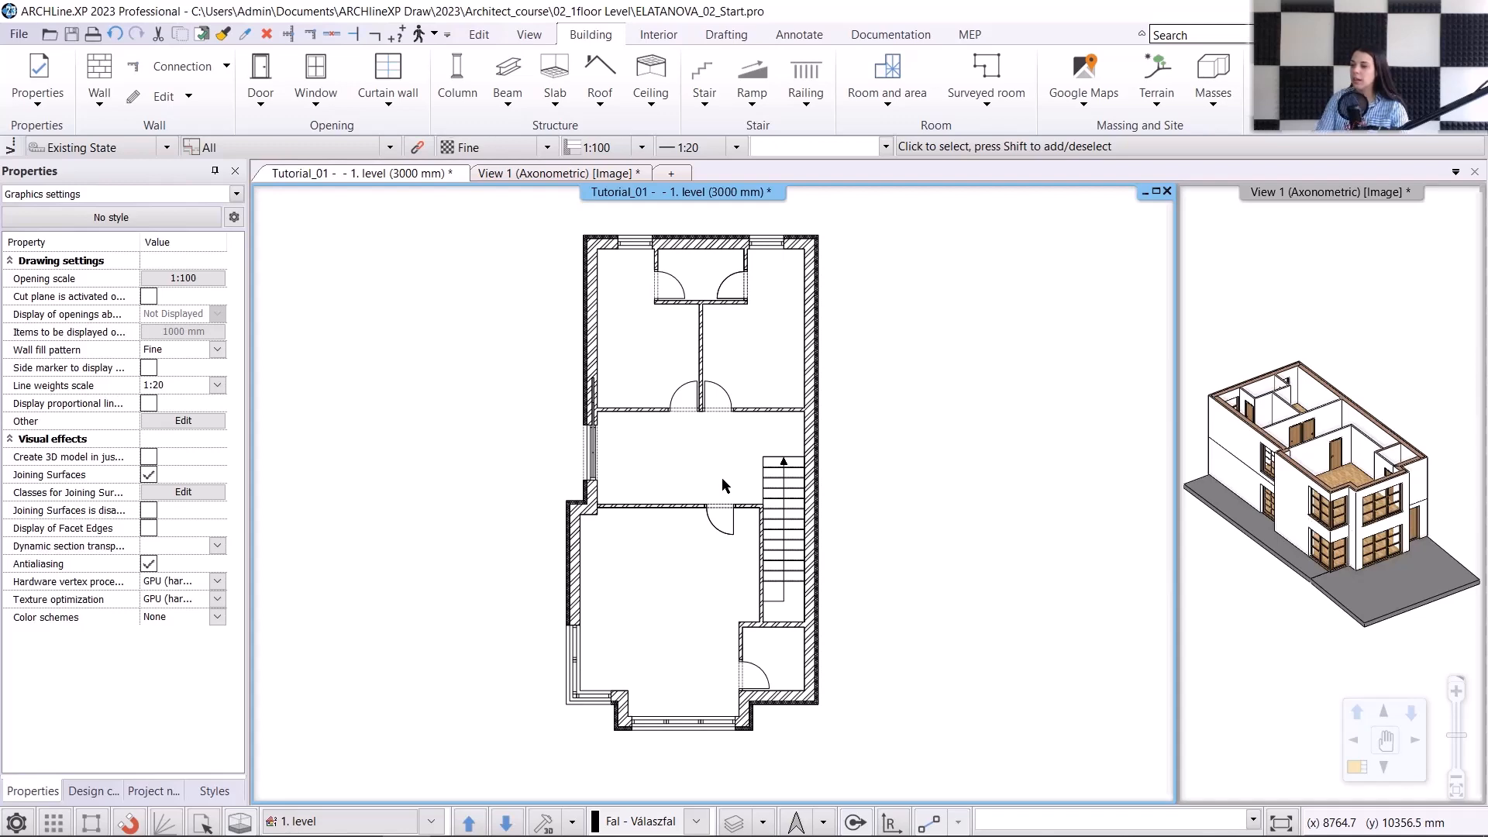
{"action": "scroll", "coordinate": [705, 314], "scroll_direction": "up", "scroll_amount": 6}
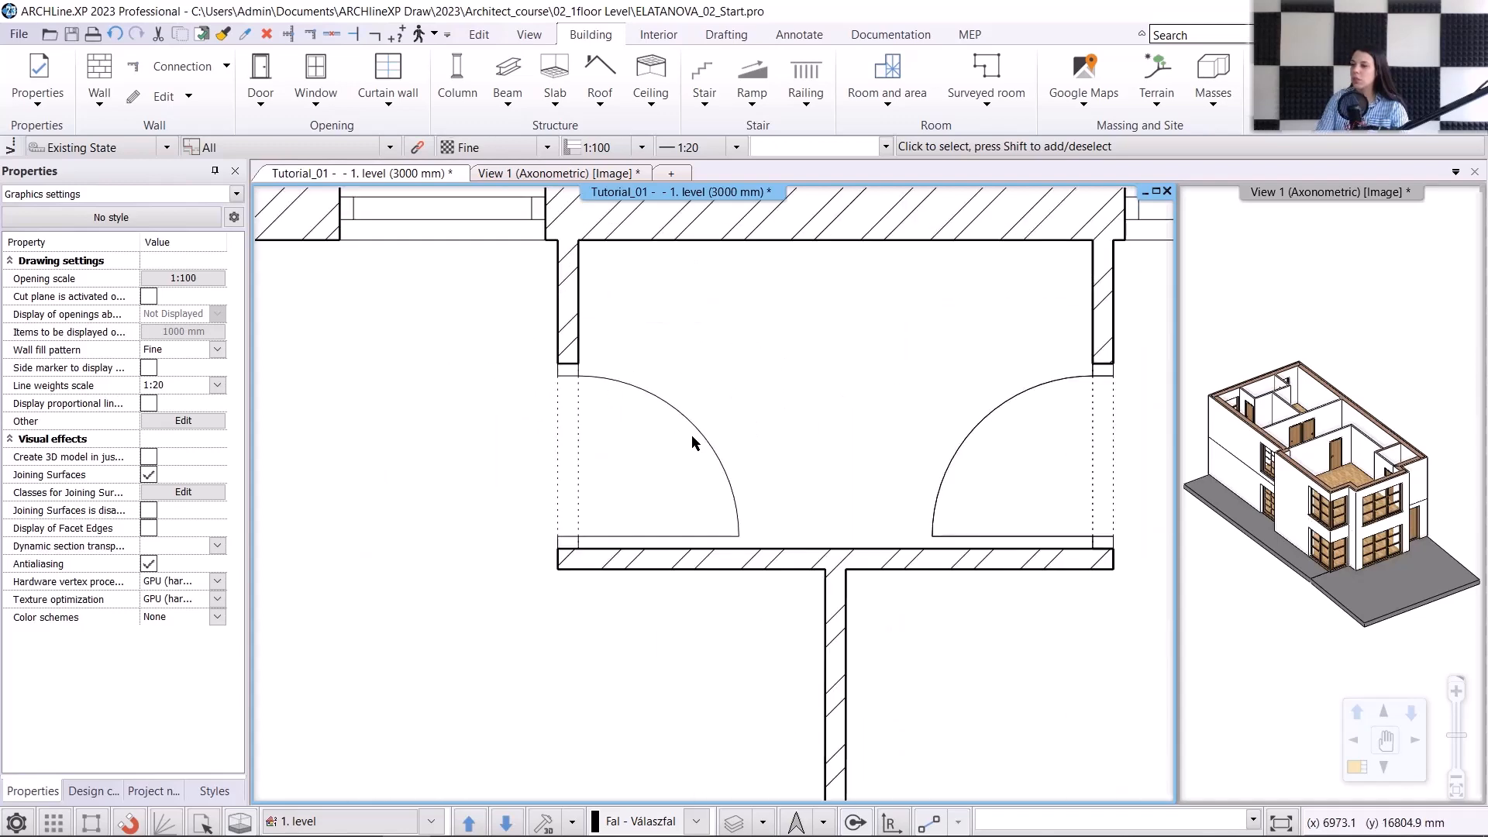
{"action": "left_click", "coordinate": [692, 436]}
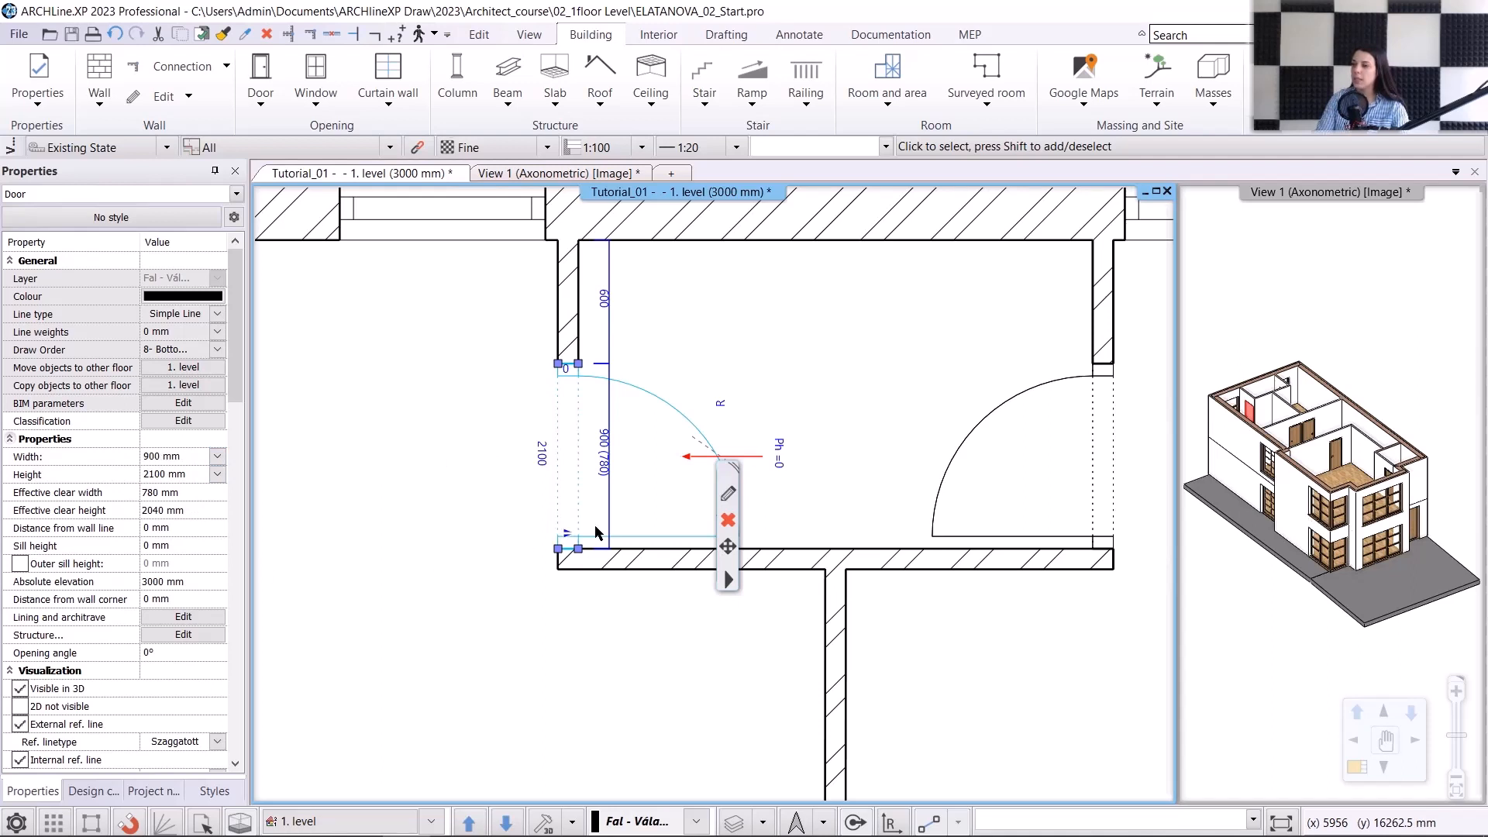
{"action": "left_click", "coordinate": [728, 496]}
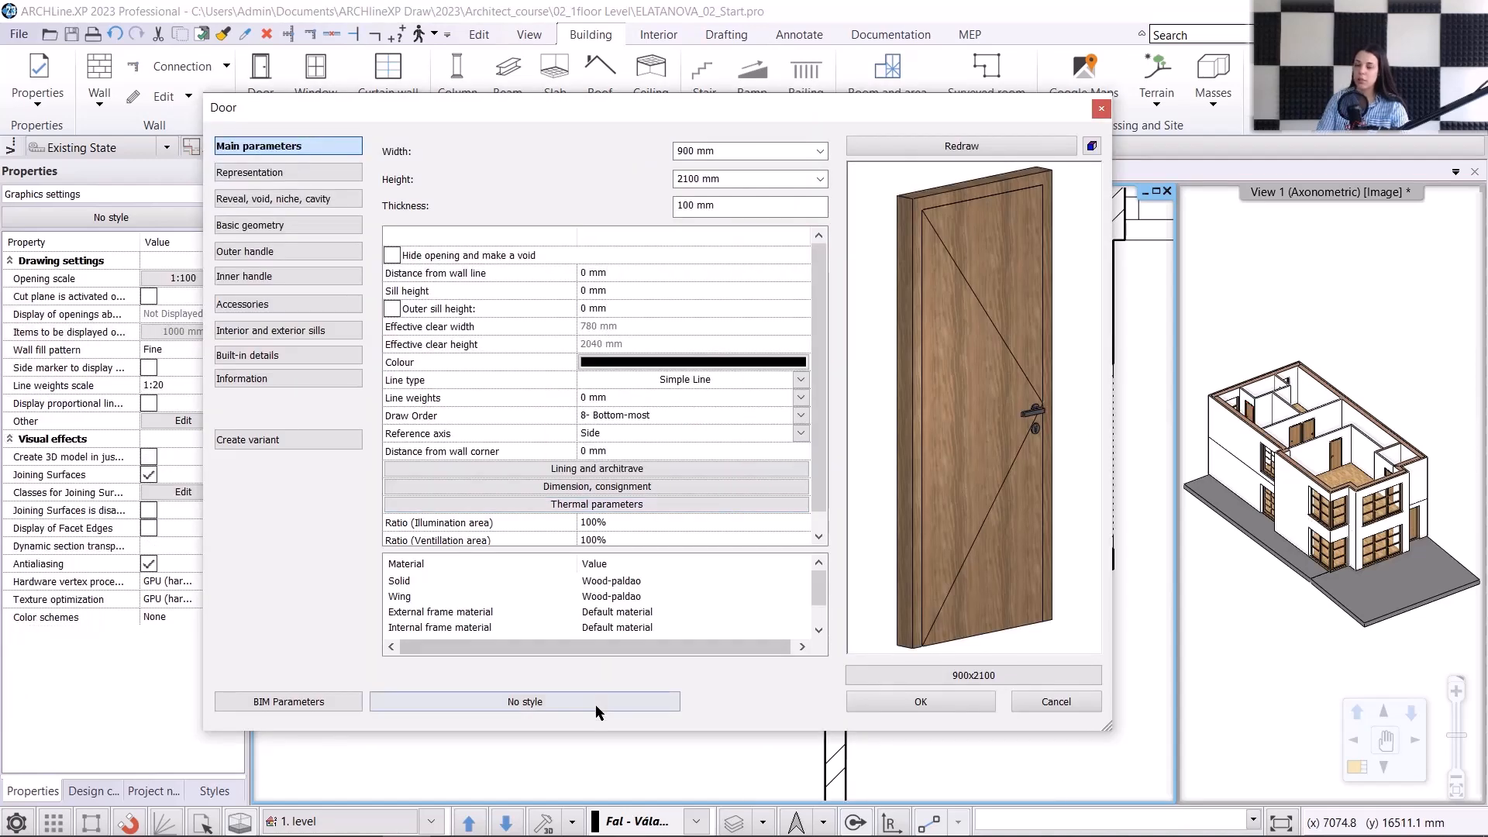
{"action": "left_click", "coordinate": [920, 676]}
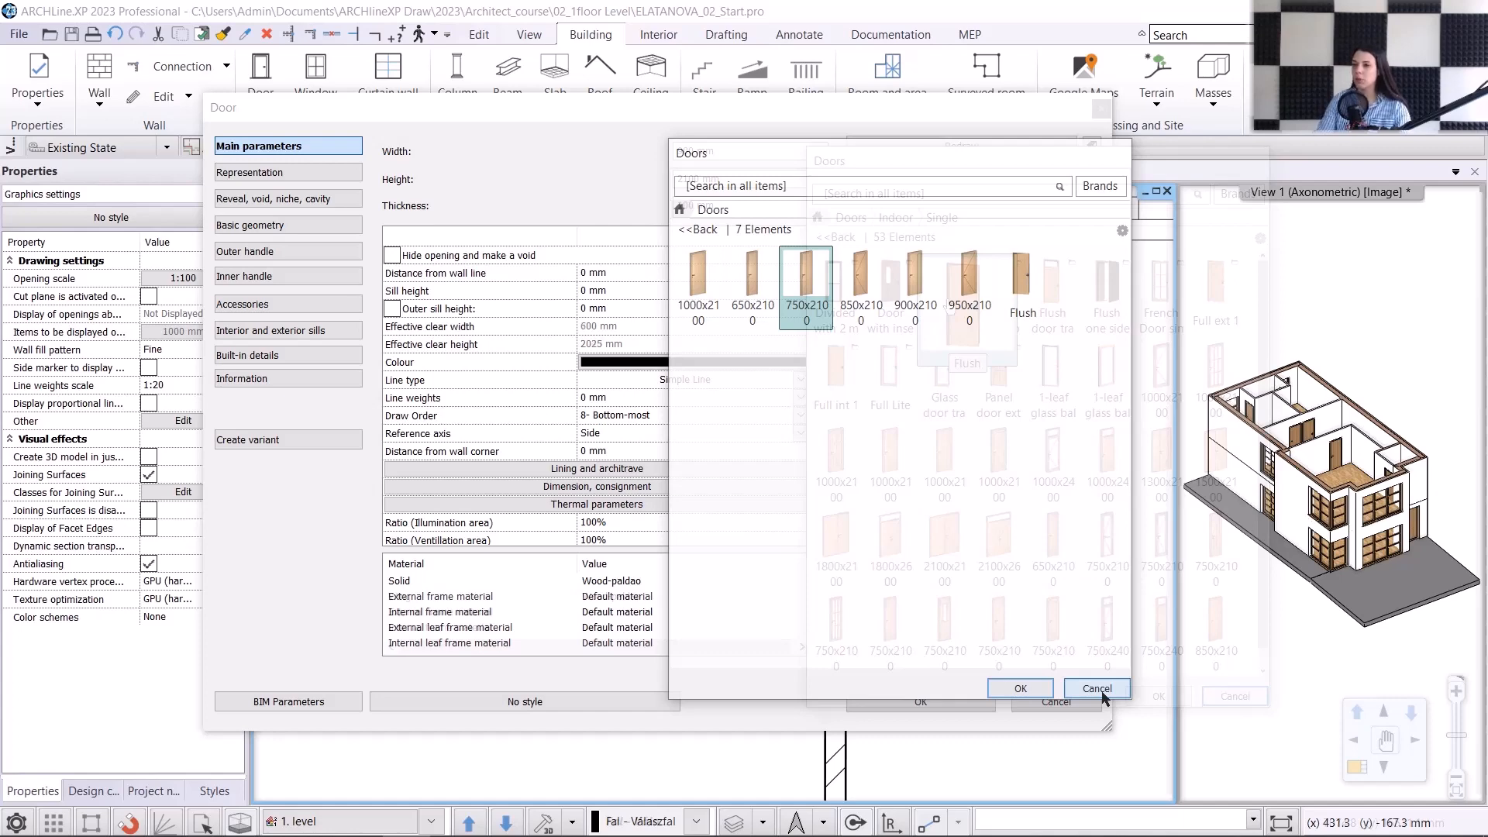
{"action": "left_click", "coordinate": [1097, 688]}
{"action": "left_click", "coordinate": [921, 701]}
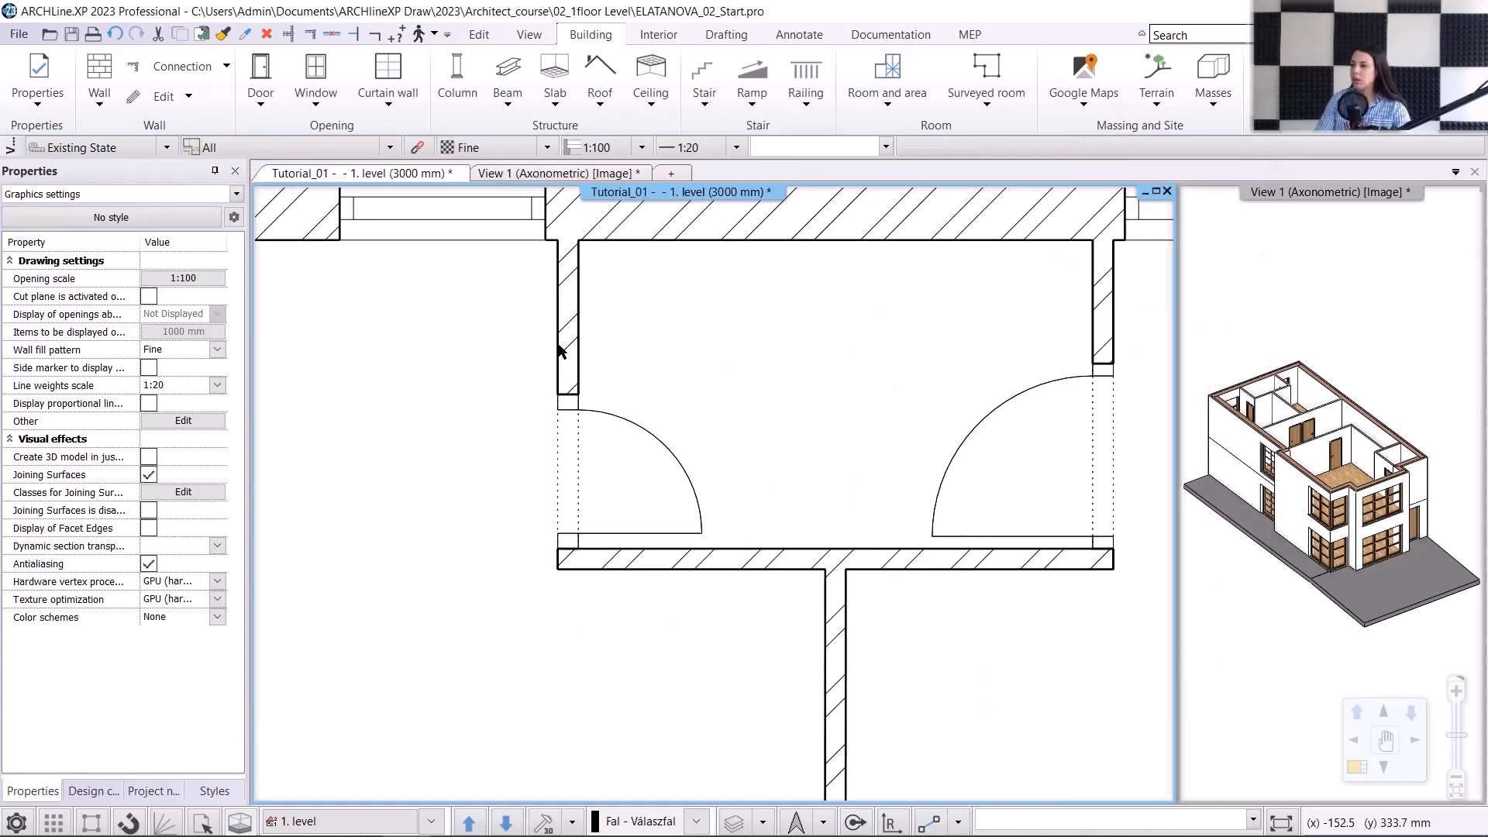
Step: Copy only the opening type and width from the 750x2100 door to the opposite door of the same small room
{"action": "left_click", "coordinate": [620, 421]}
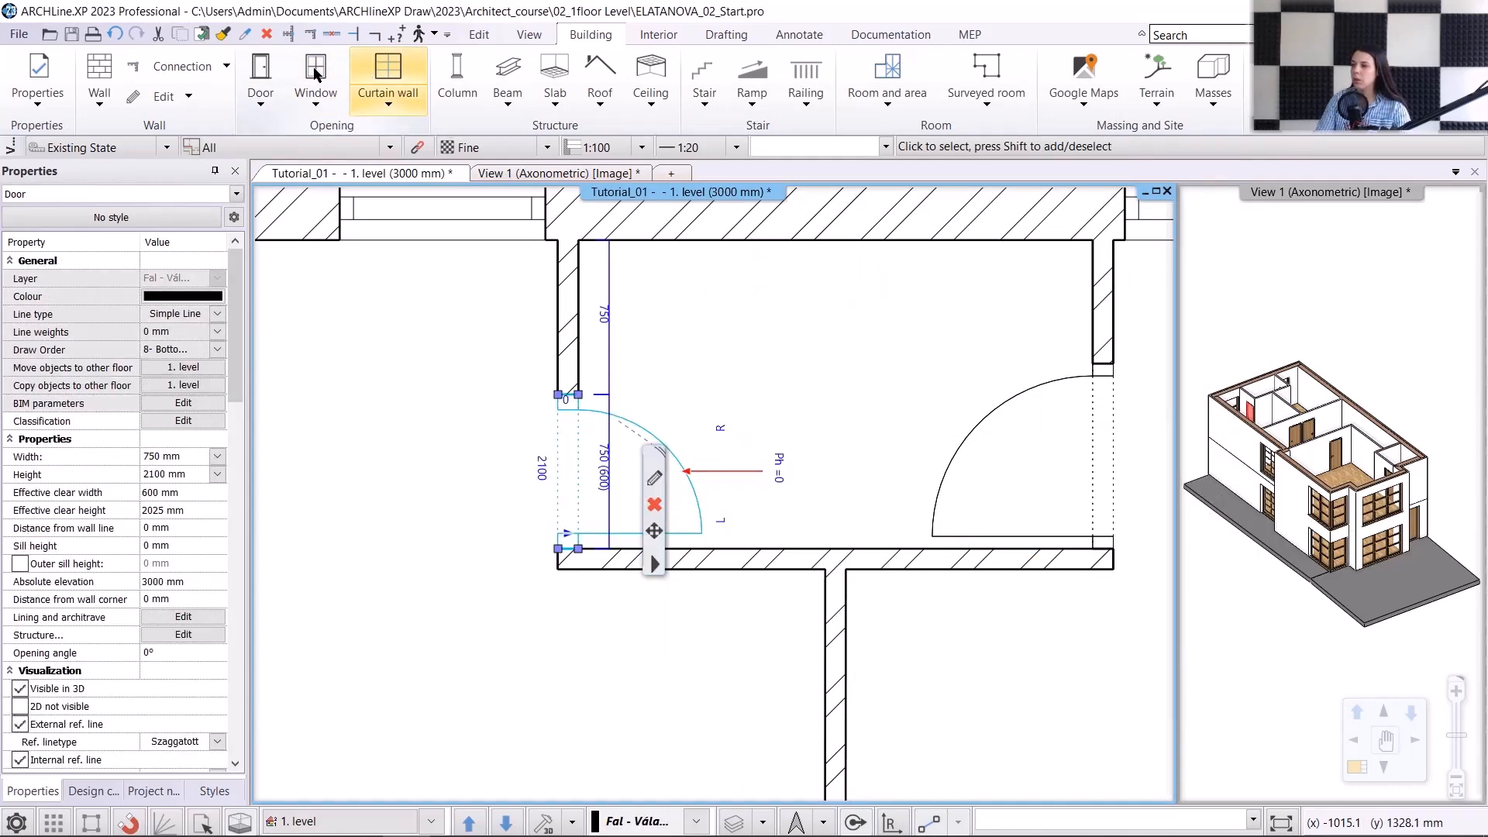
{"action": "left_click", "coordinate": [224, 35]}
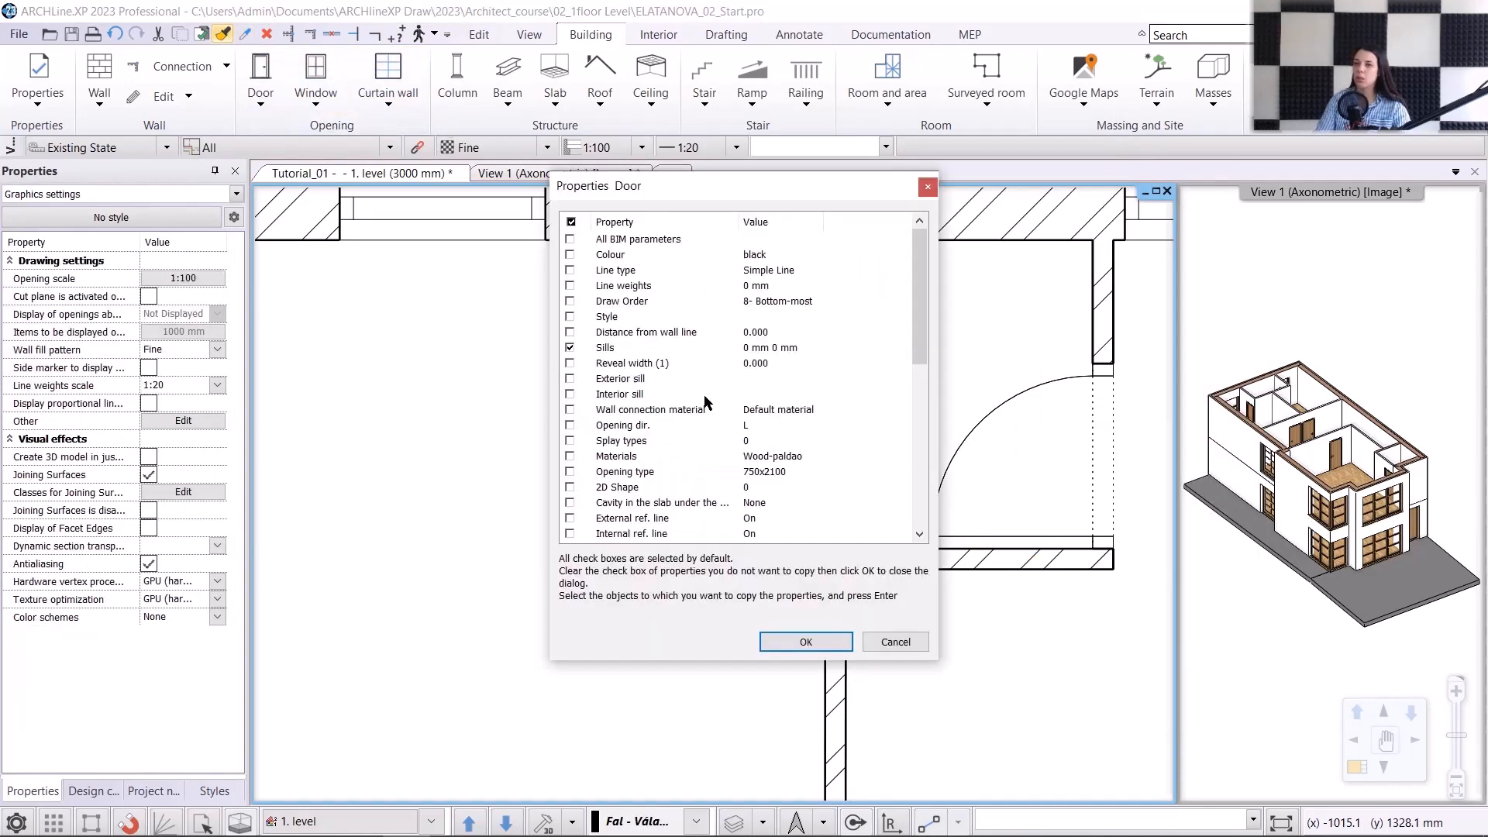
{"action": "left_click", "coordinate": [569, 347]}
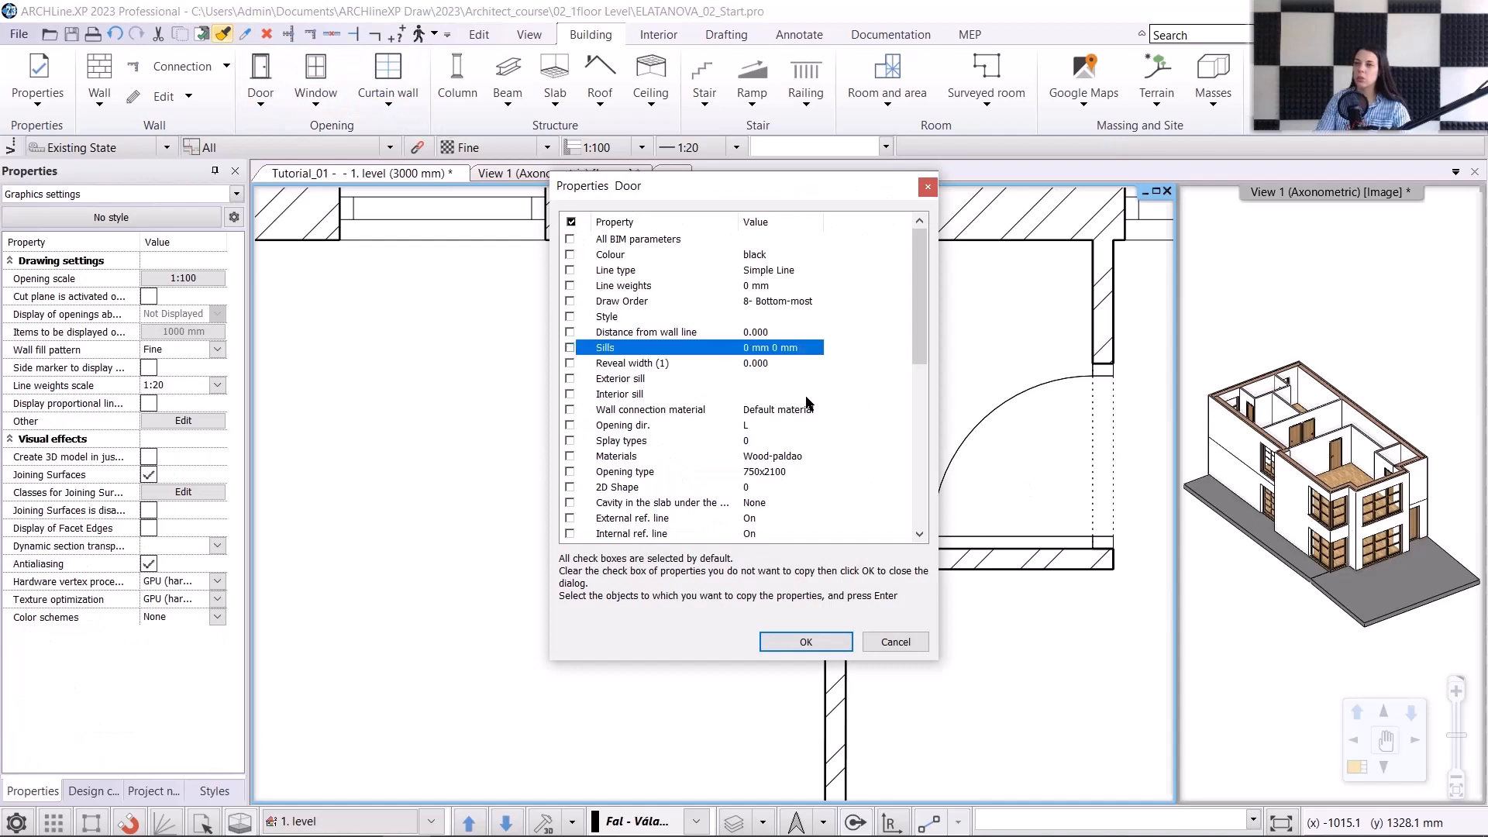
{"action": "left_click", "coordinate": [570, 472]}
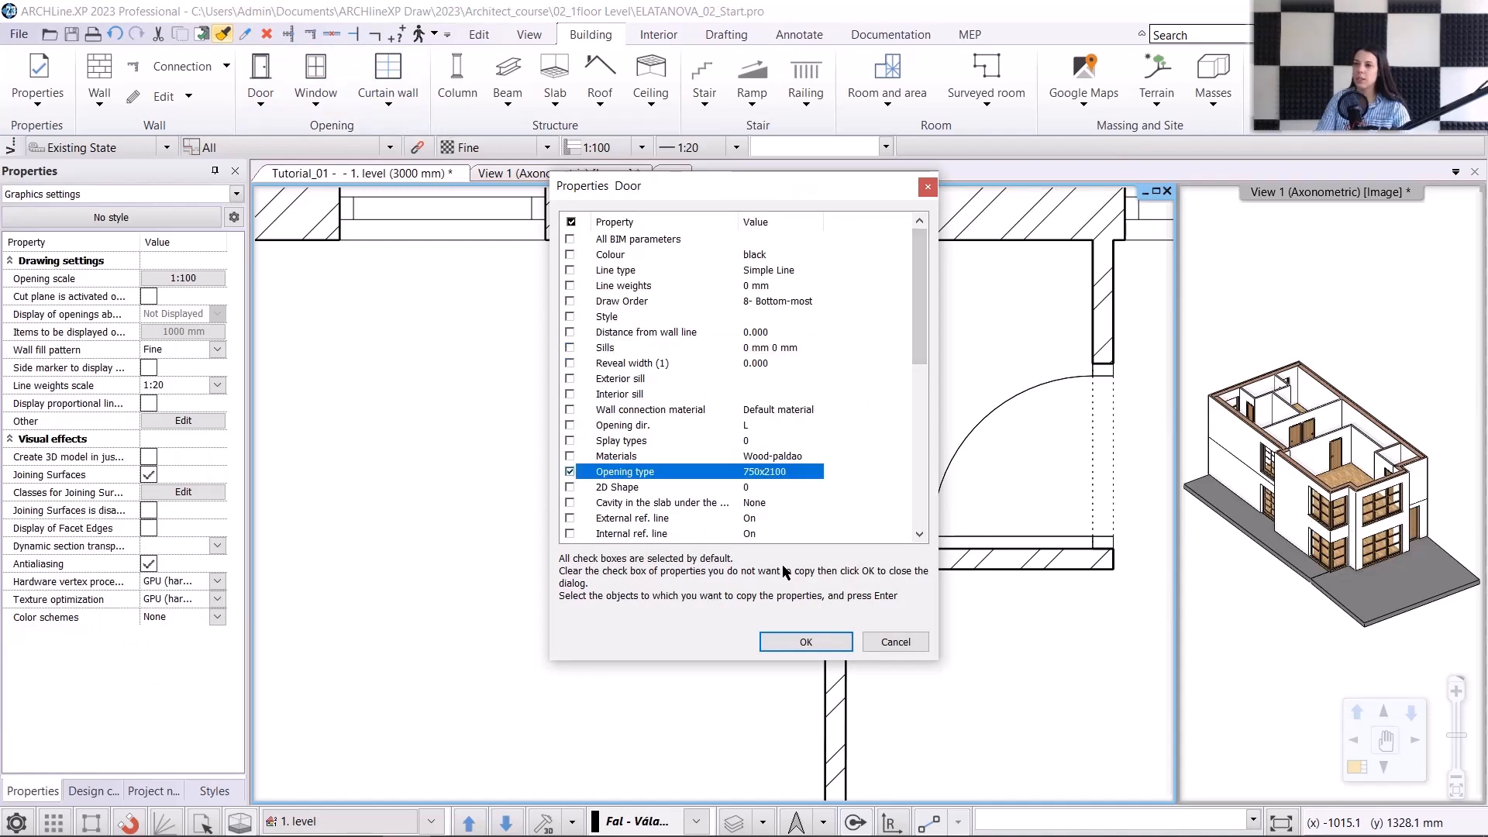
{"action": "left_click_drag", "start_coordinate": [918, 364], "coordinate": [917, 481]}
{"action": "left_click", "coordinate": [571, 409]}
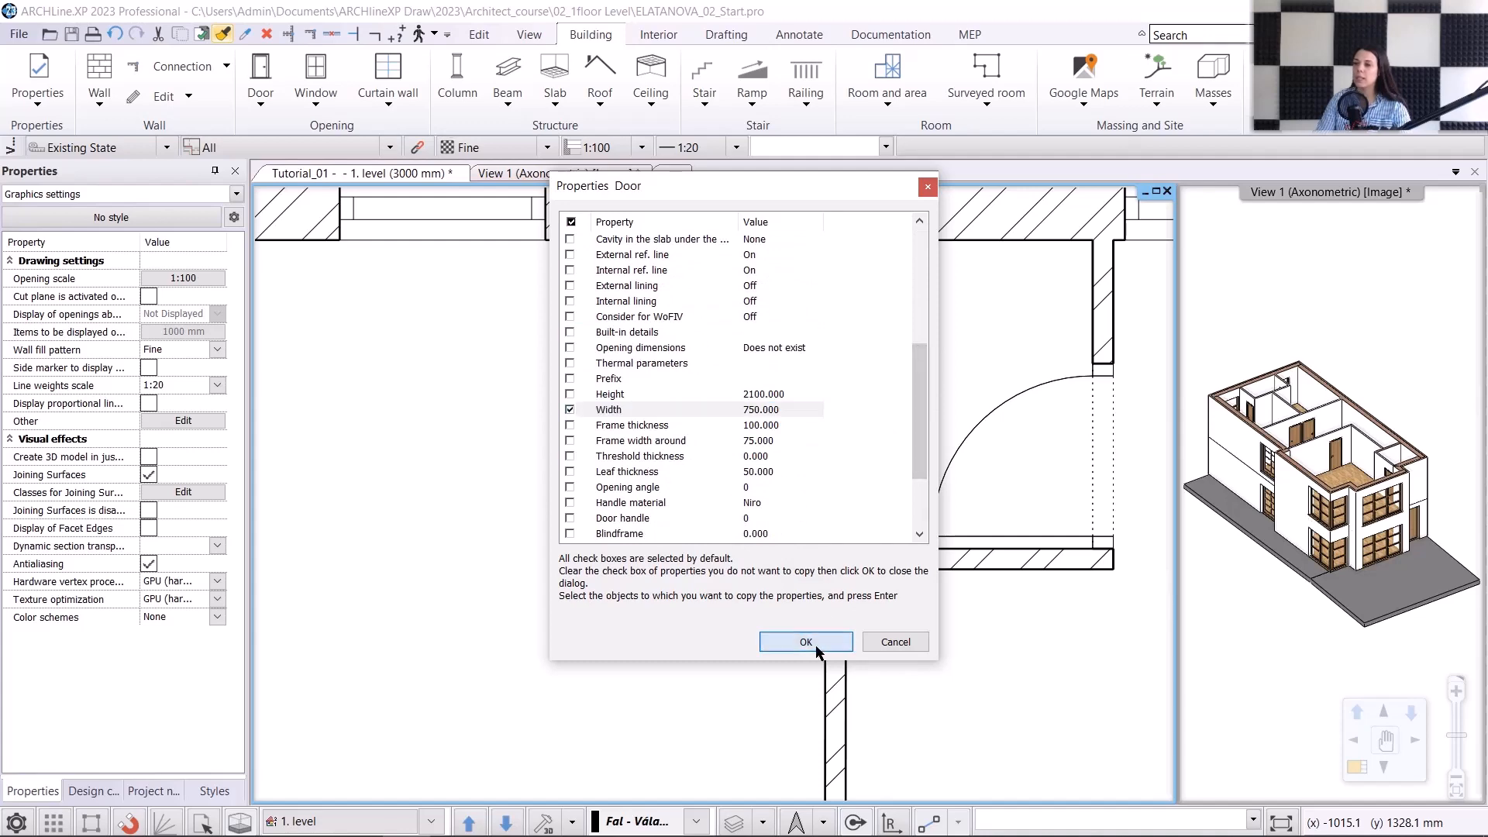
{"action": "left_click", "coordinate": [806, 642]}
{"action": "left_click", "coordinate": [988, 483]}
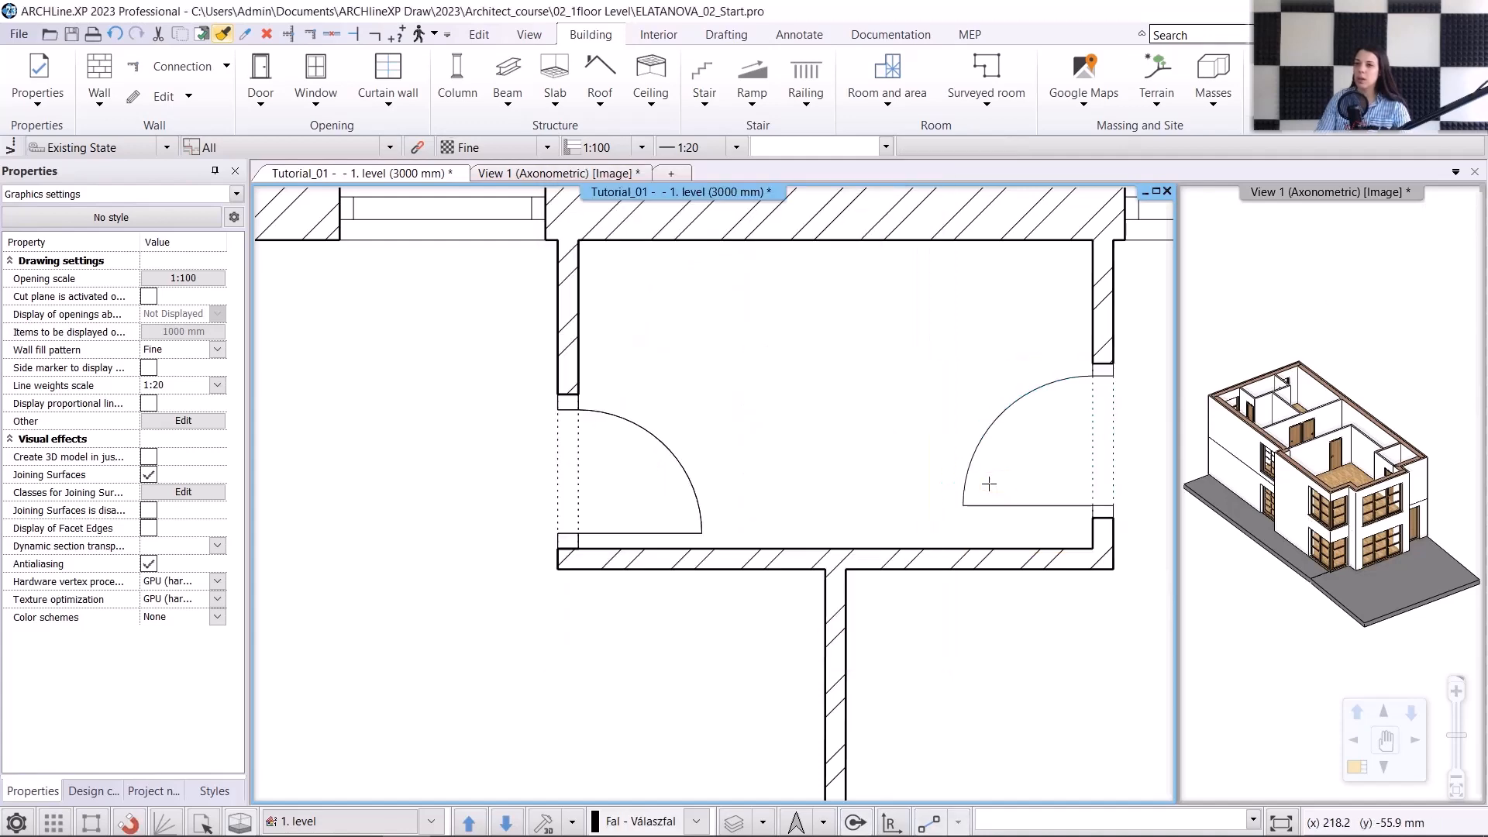
Step: Close the 150 mm gap beside the right-hand 750 mm door so it sits directly against the small room's lower wall
{"action": "scroll", "coordinate": [1027, 496], "scroll_direction": "down", "scroll_amount": 1}
{"action": "middle_click_drag", "start_coordinate": [1027, 496], "coordinate": [715, 440]}
{"action": "left_click", "coordinate": [649, 494]}
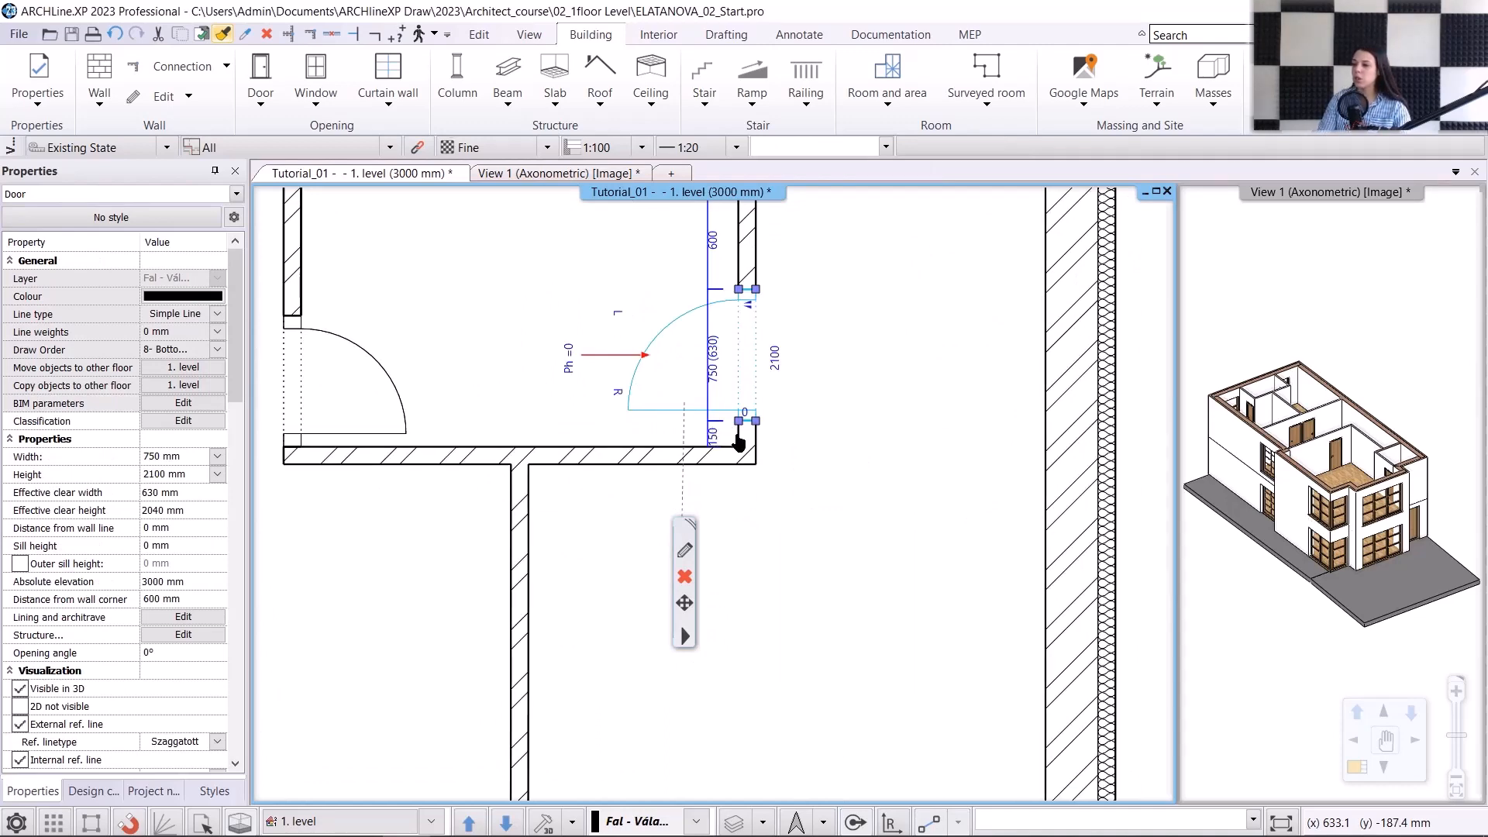
{"action": "left_click", "coordinate": [738, 438]}
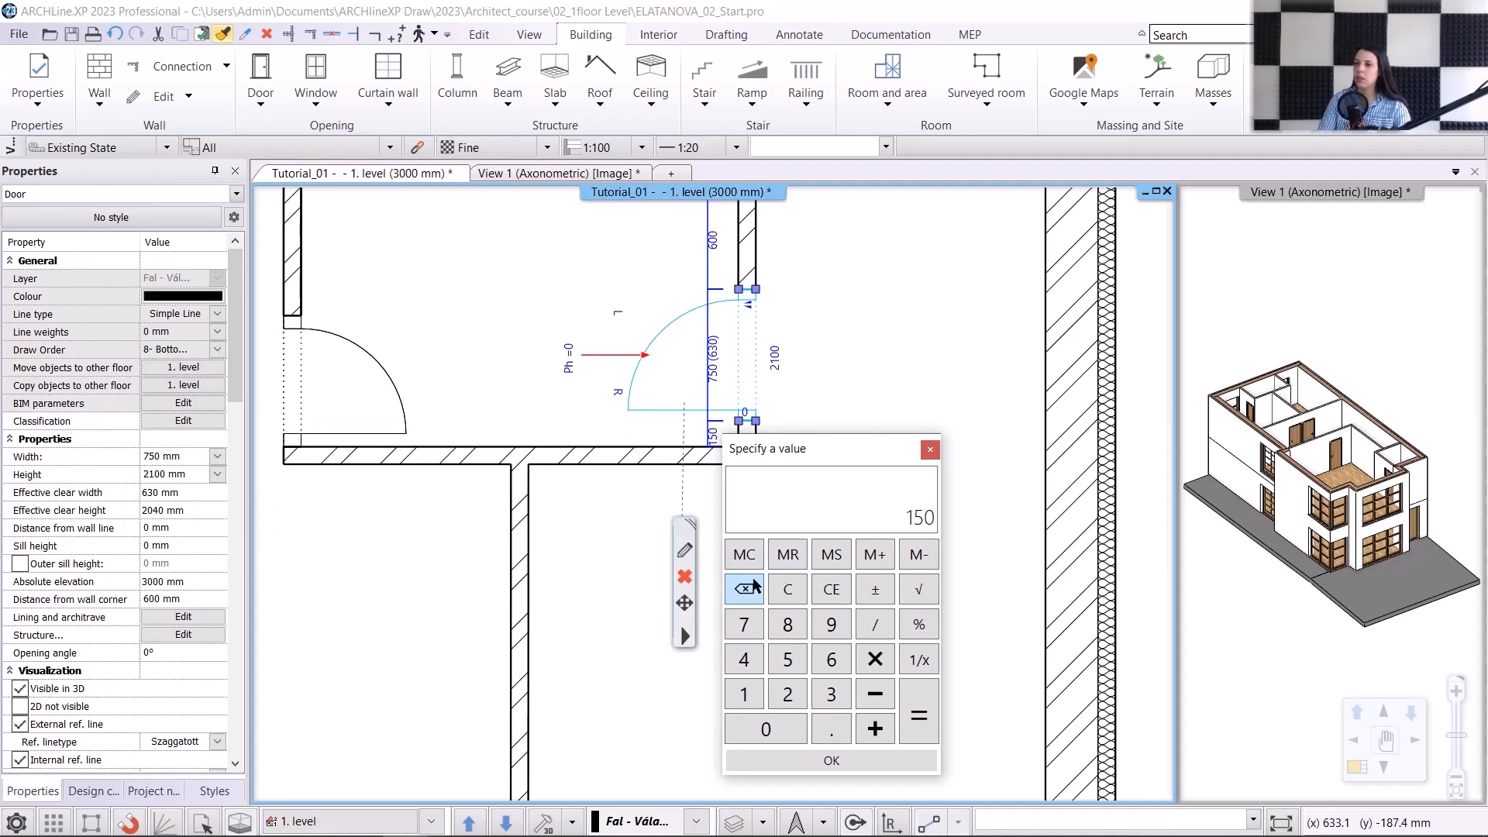
{"action": "left_click", "coordinate": [804, 763]}
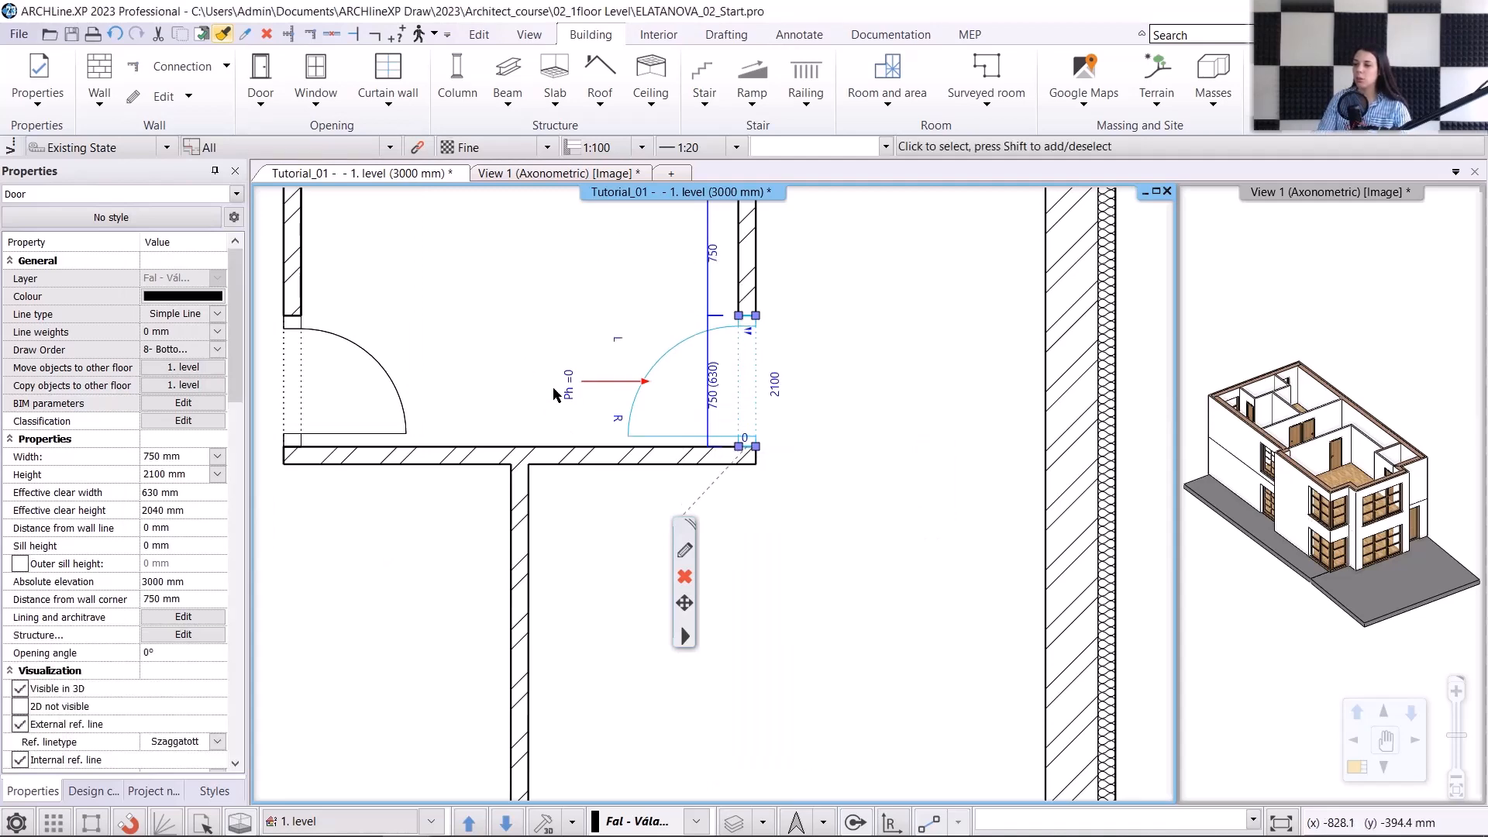
{"action": "left_click", "coordinate": [579, 360]}
{"action": "scroll", "coordinate": [651, 463], "scroll_direction": "down", "scroll_amount": 6}
{"action": "middle_click_drag", "start_coordinate": [699, 498], "coordinate": [710, 305]}
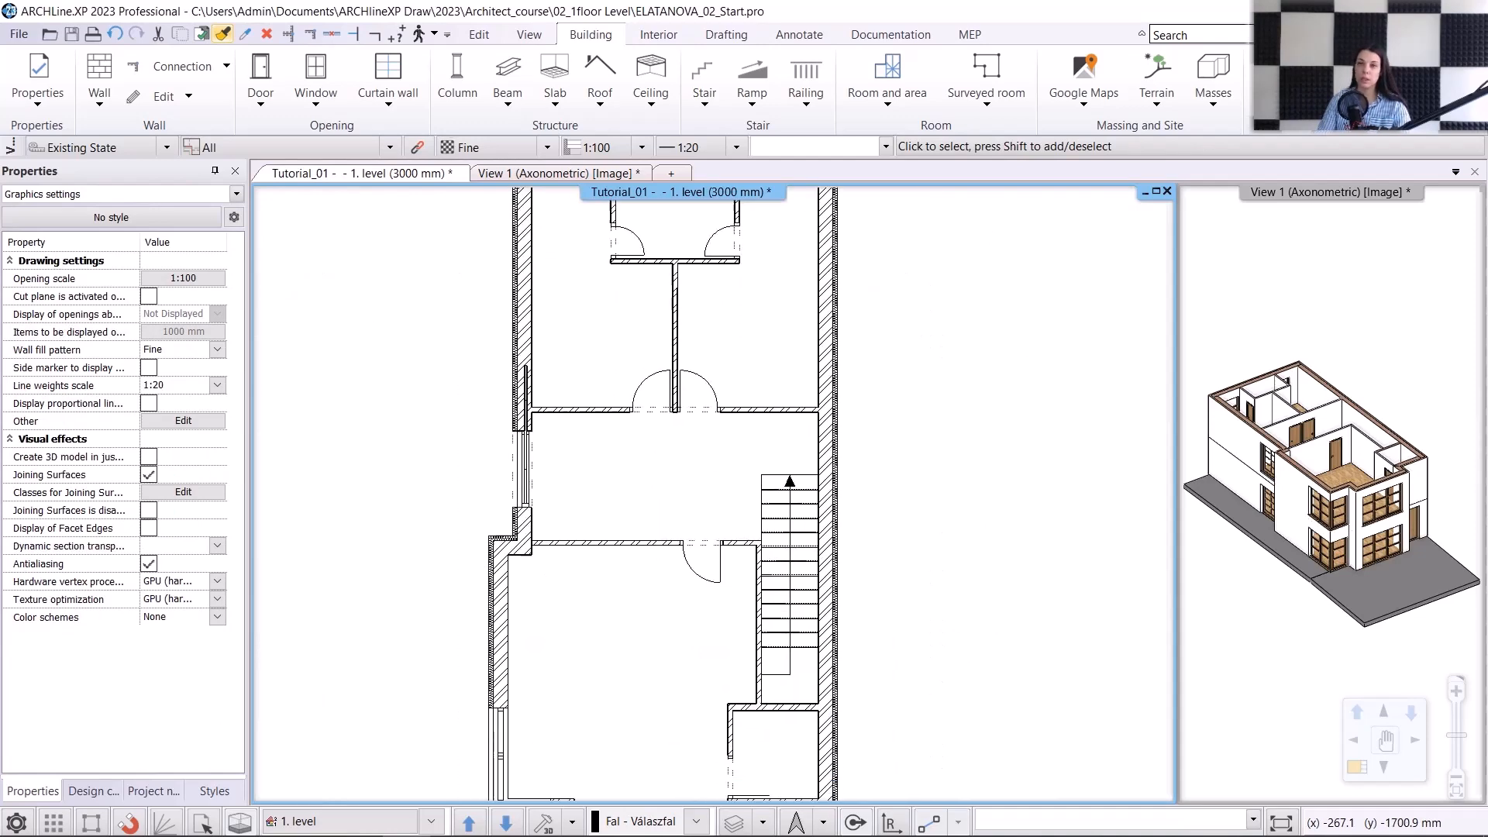
Step: Create a window similar to the upper-left 1000 x 2100 mm one at the midpoint of the small upper room's outer wall
{"action": "scroll", "coordinate": [679, 267], "scroll_direction": "up", "scroll_amount": 5}
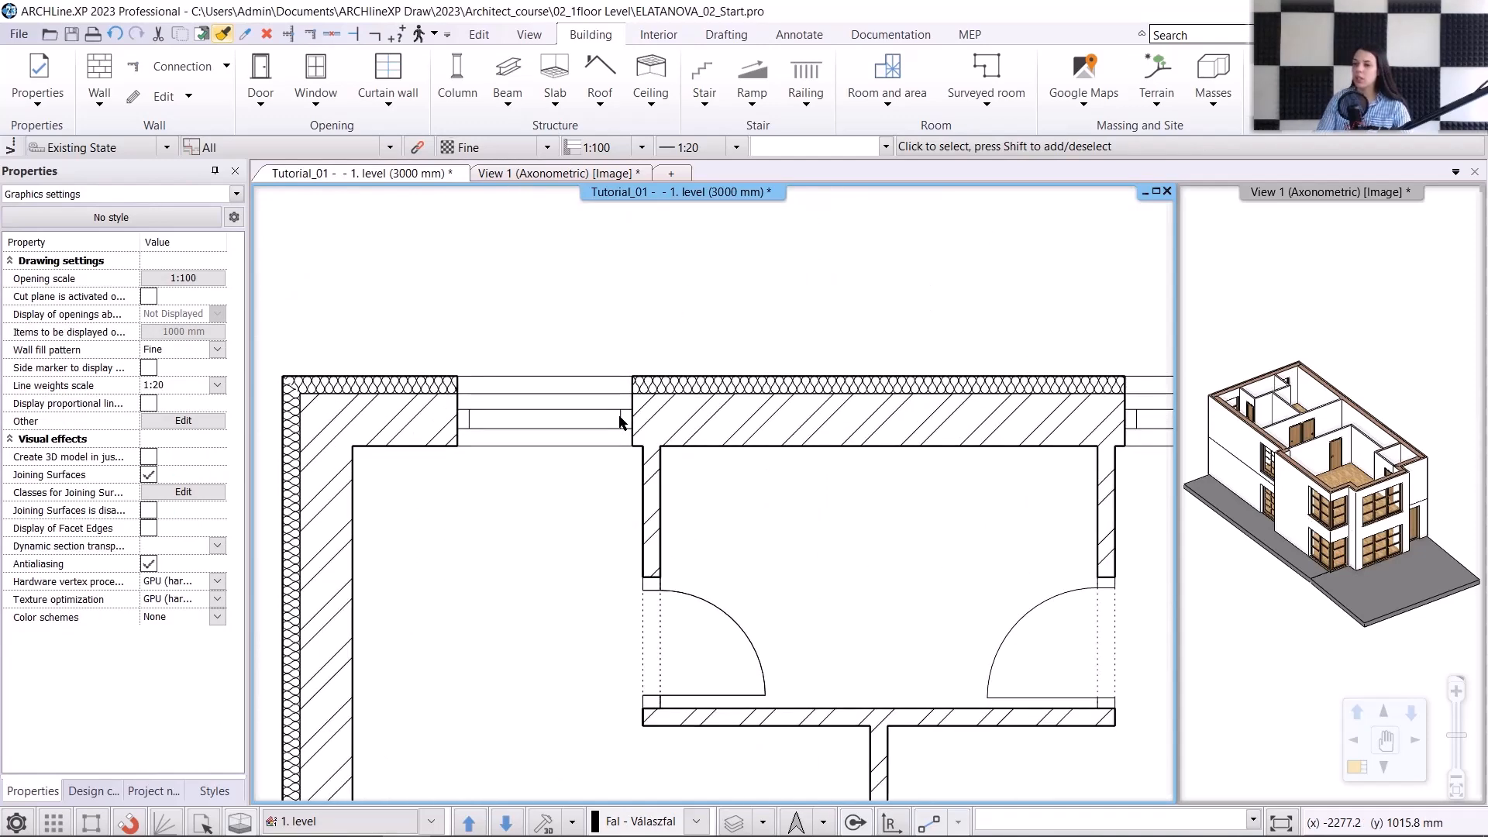
{"action": "left_click", "coordinate": [609, 436]}
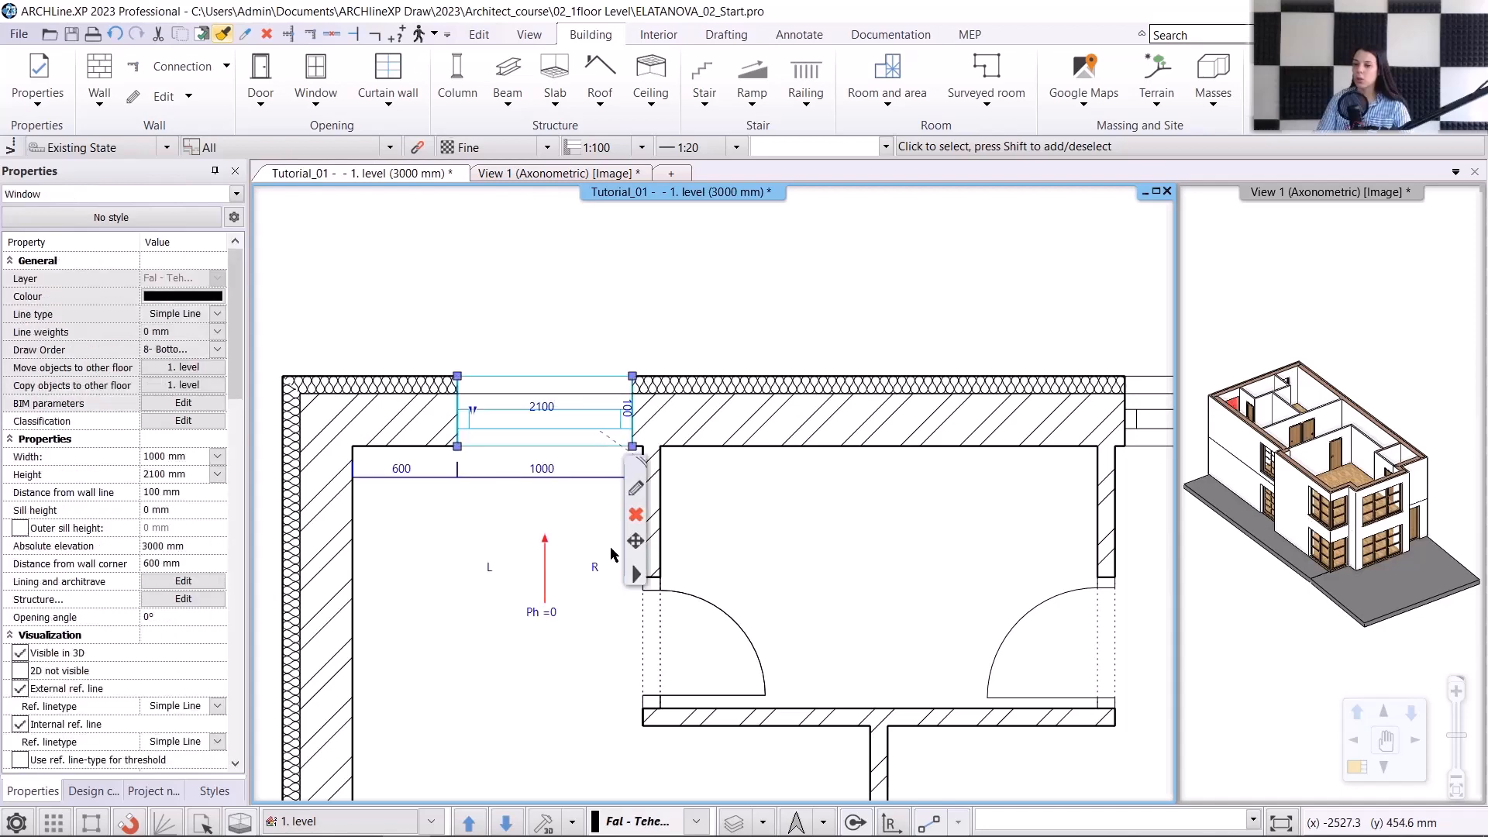
{"action": "right_click", "coordinate": [649, 203]}
{"action": "left_click", "coordinate": [736, 310]}
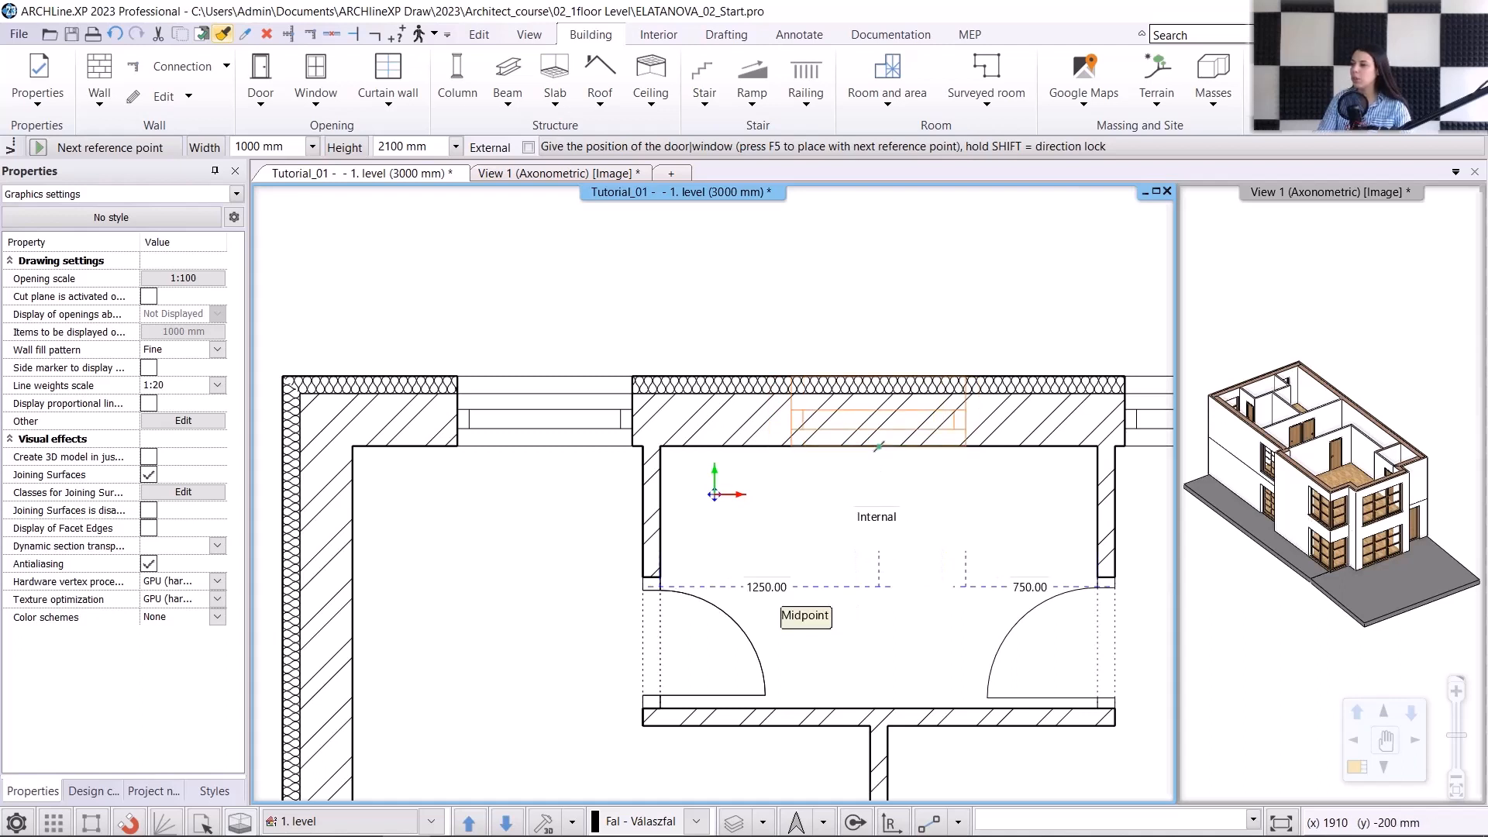
{"action": "left_click", "coordinate": [878, 446]}
{"action": "key", "text": "Escape"}
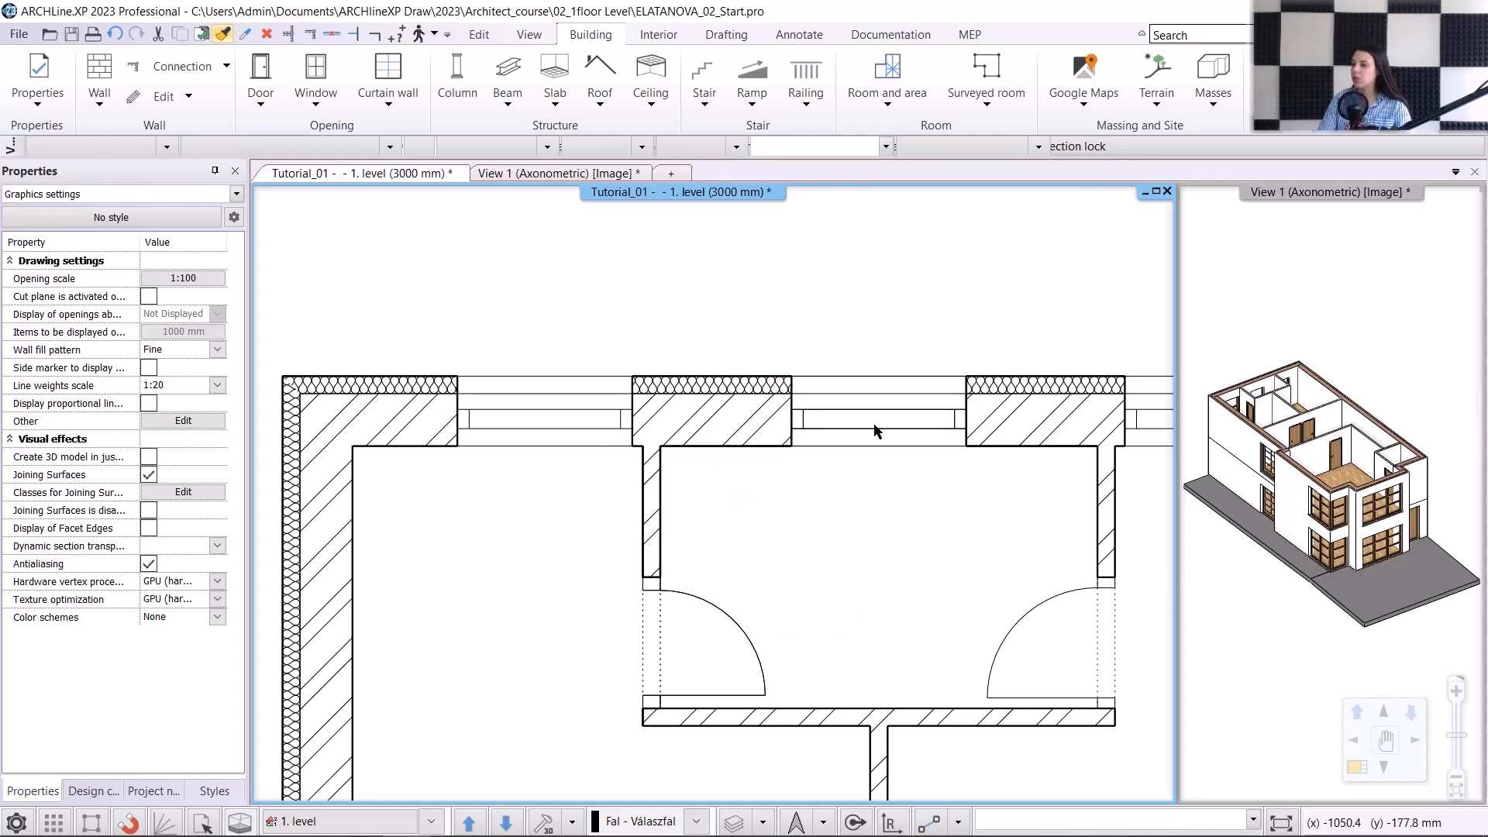
Step: Set the small upper room's window to 700 mm width, 1200 mm height and 900 mm sill height
{"action": "left_click", "coordinate": [874, 430]}
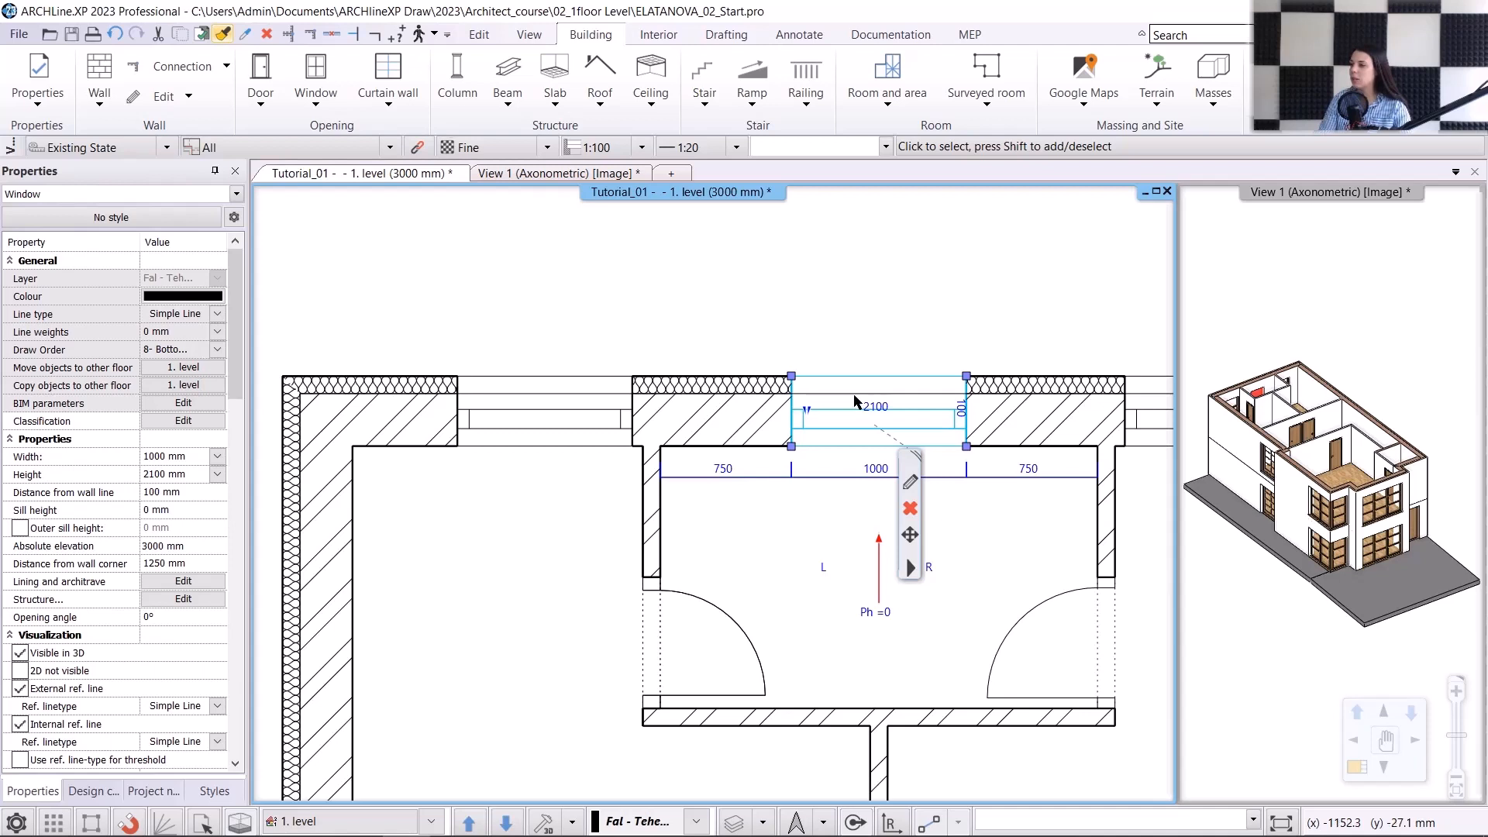
{"action": "left_click", "coordinate": [181, 457]}
{"action": "type", "text": "7"}
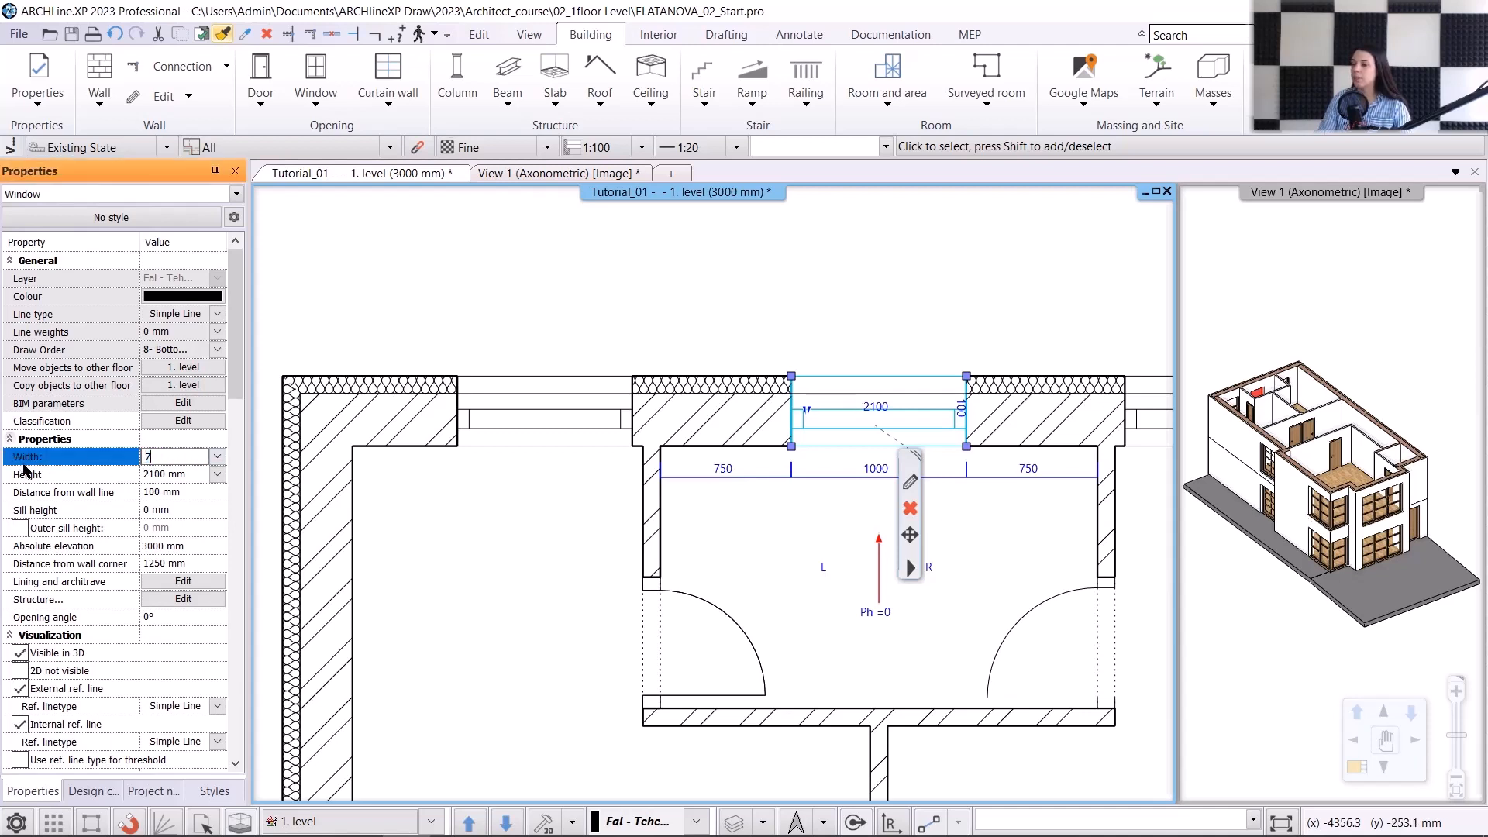
{"action": "type", "text": "00"}
{"action": "left_click", "coordinate": [178, 474]}
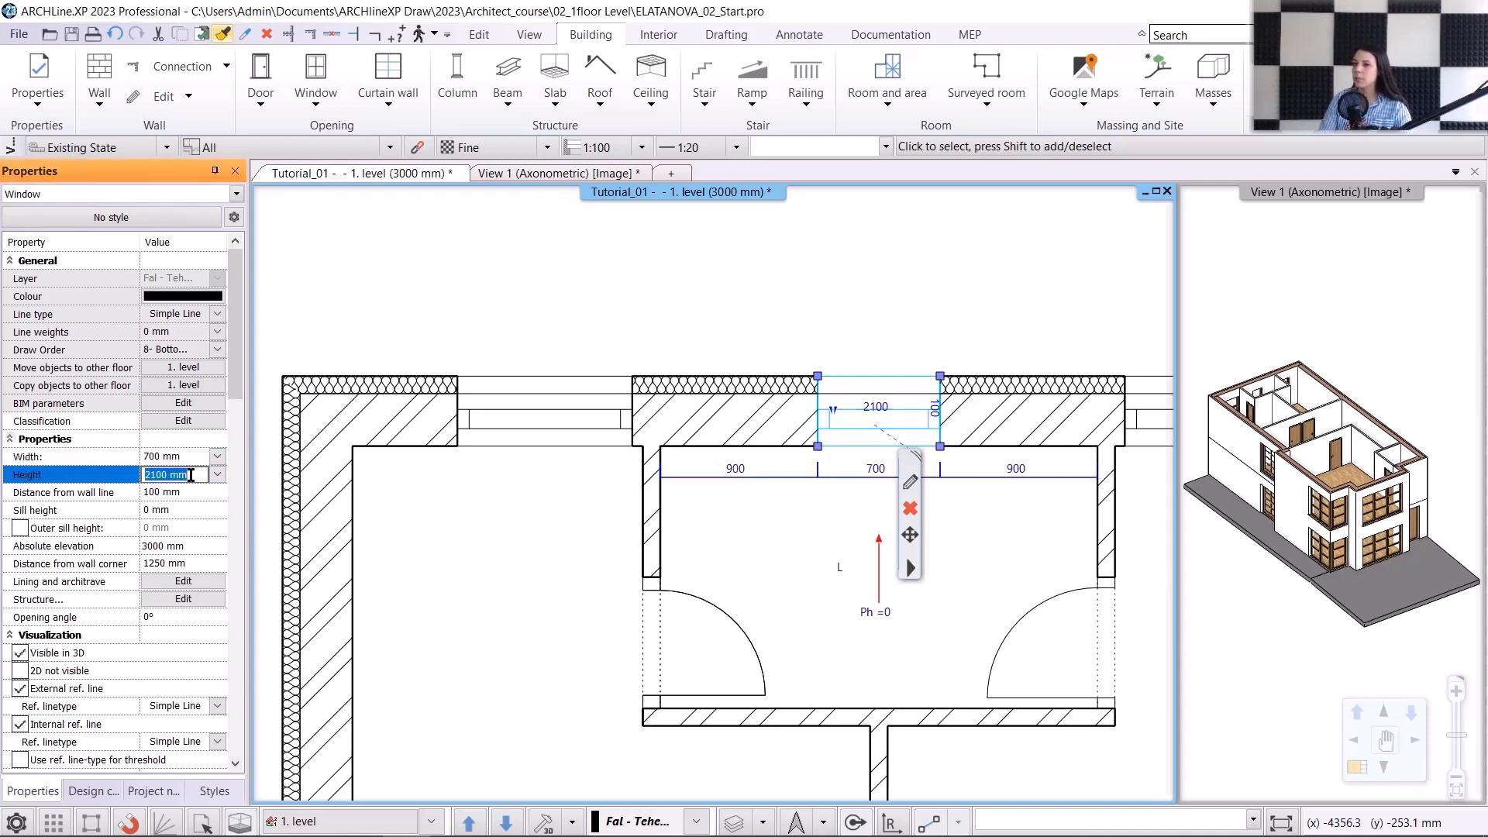
{"action": "type", "text": "1200"}
{"action": "key", "text": "Return"}
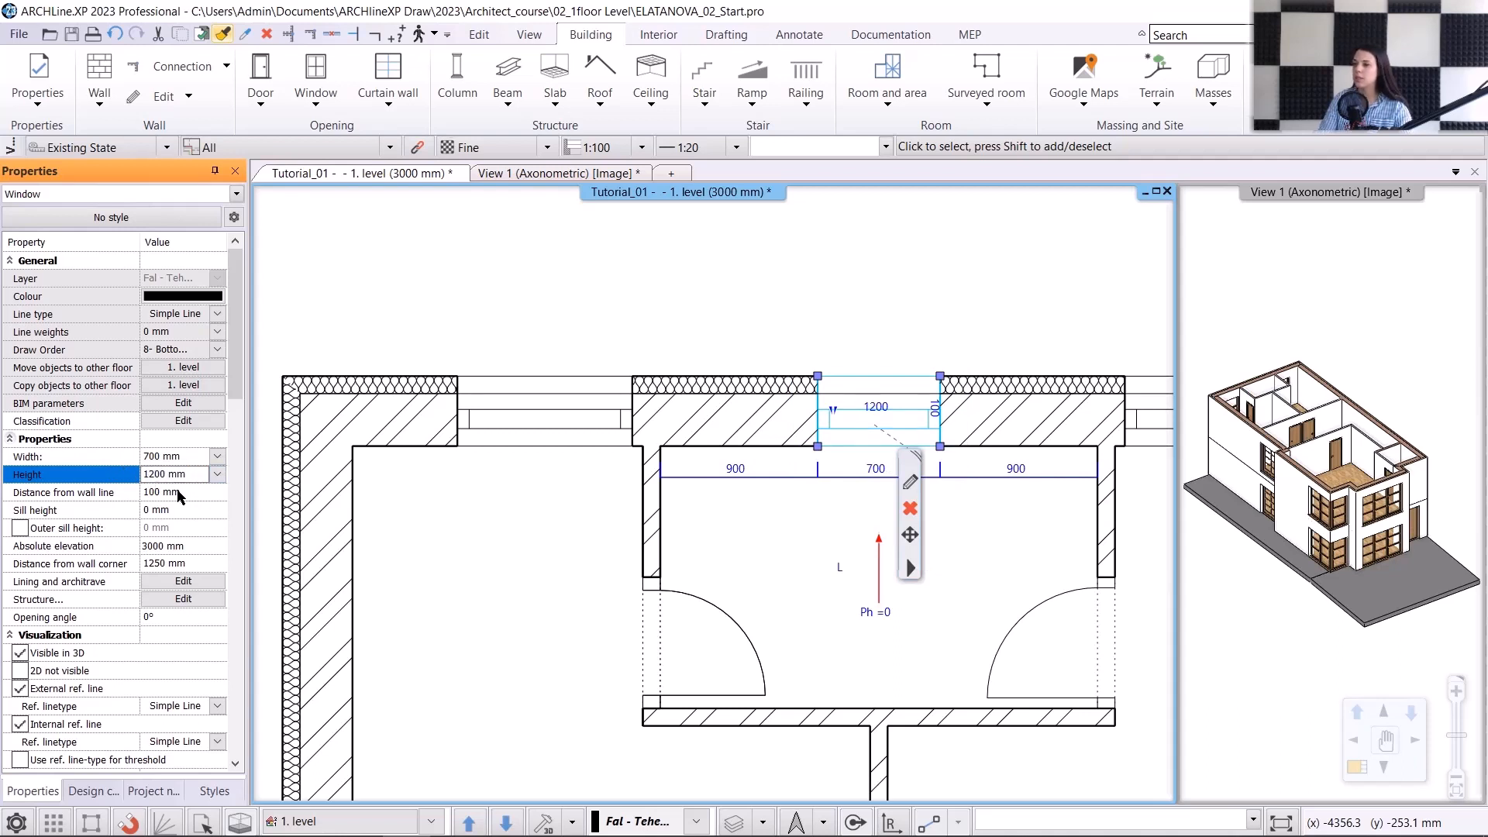
{"action": "left_click", "coordinate": [181, 507]}
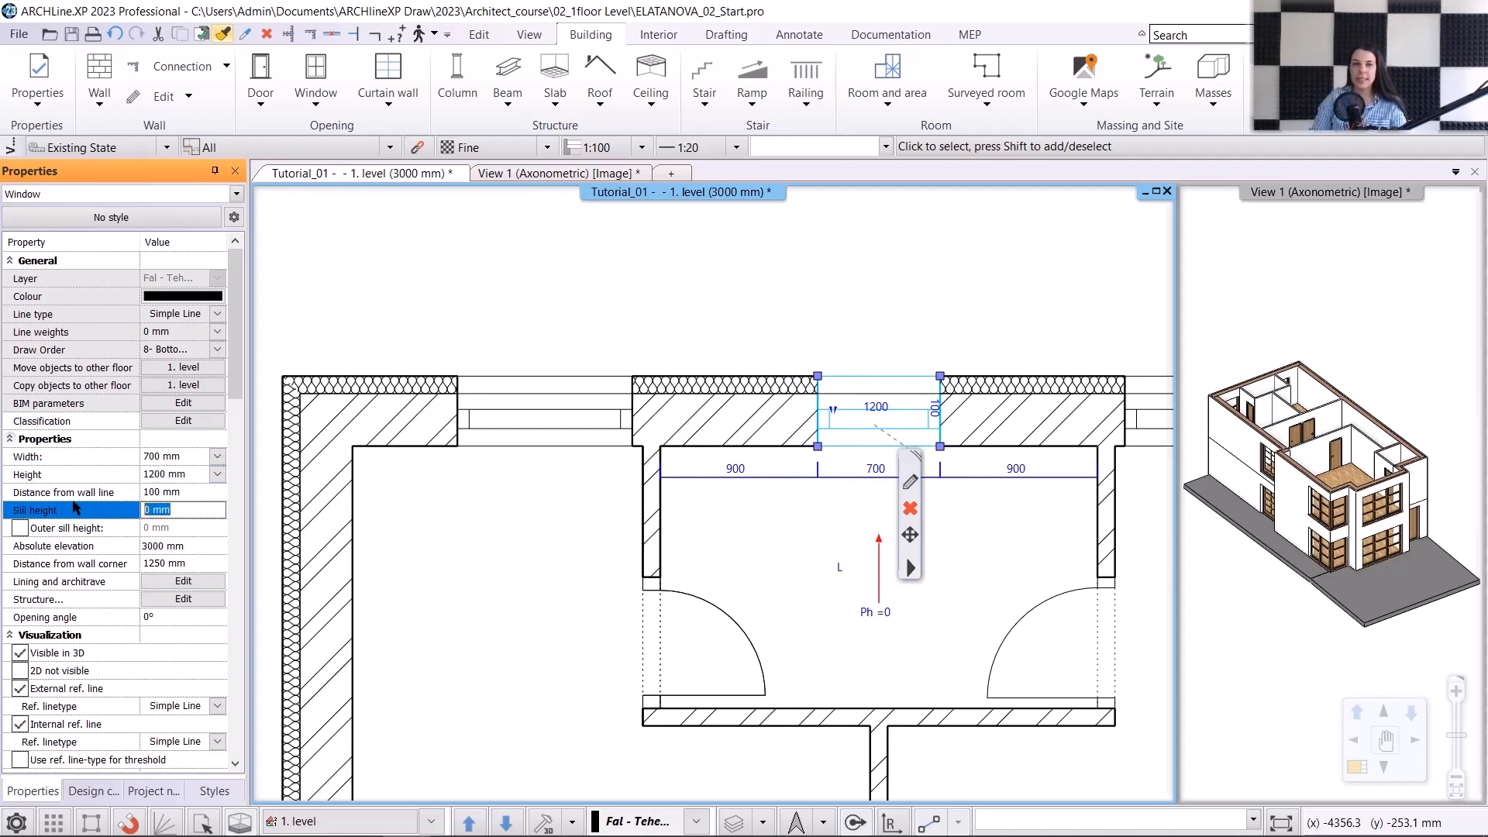
{"action": "type", "text": "900"}
{"action": "key", "text": "Return"}
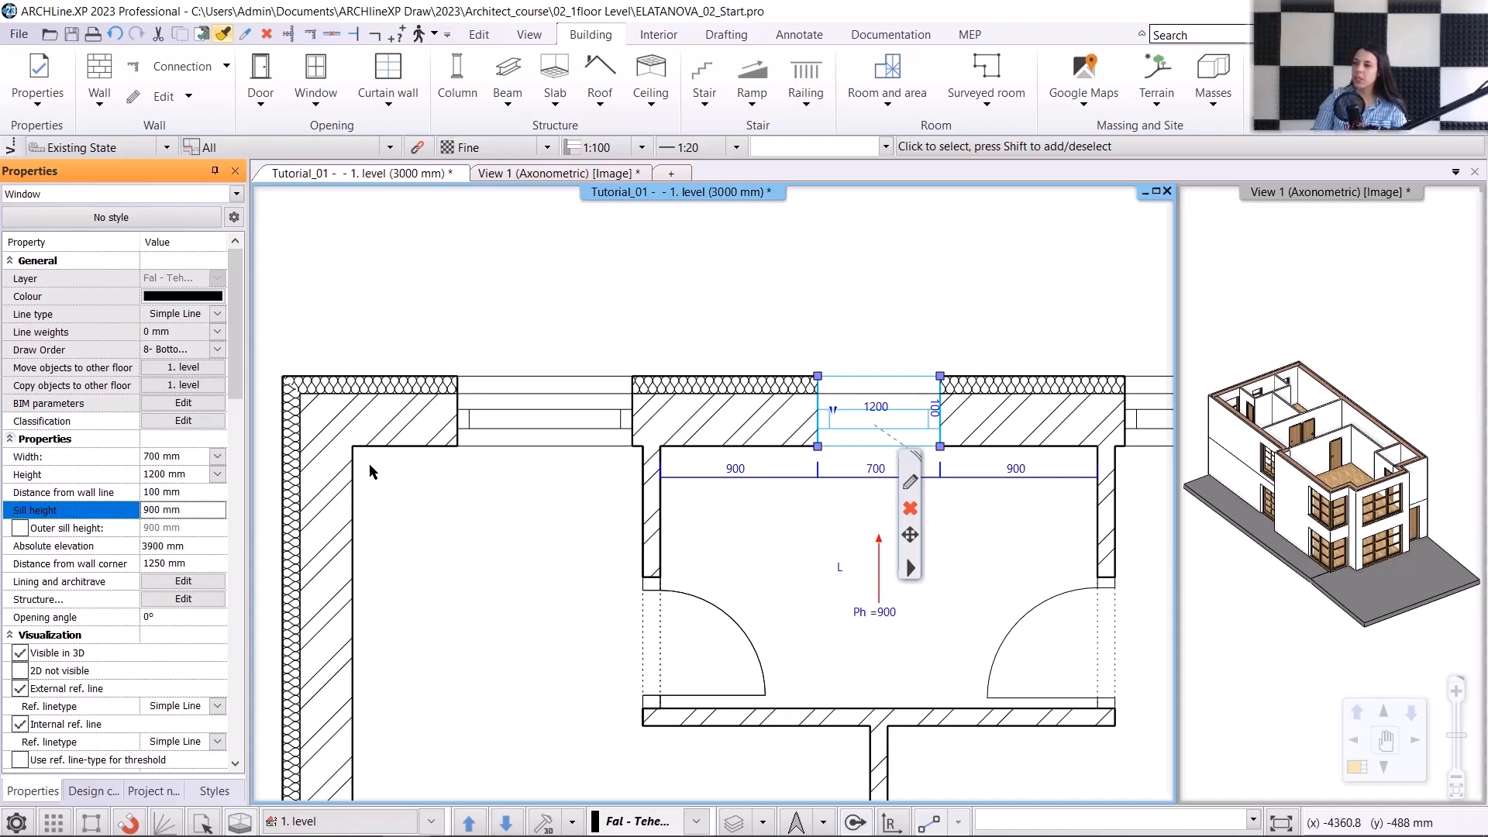
{"action": "left_click", "coordinate": [726, 305]}
Step: Create a similar 700 x 1200 mm window in the lower outer wall of the small room below the staircase
{"action": "left_click", "coordinate": [904, 402]}
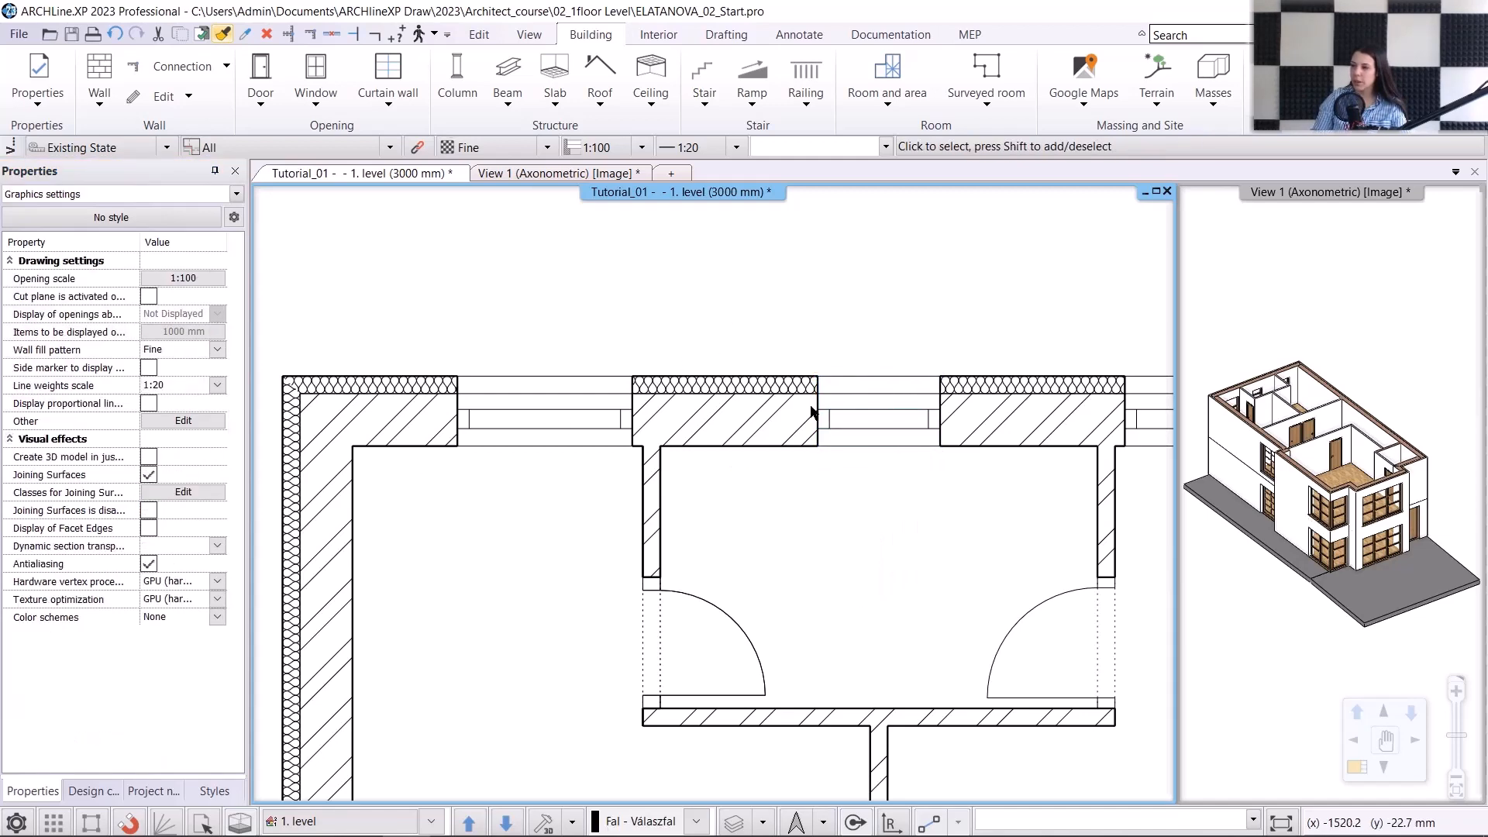
{"action": "left_click", "coordinate": [903, 402]}
{"action": "left_click", "coordinate": [884, 557]}
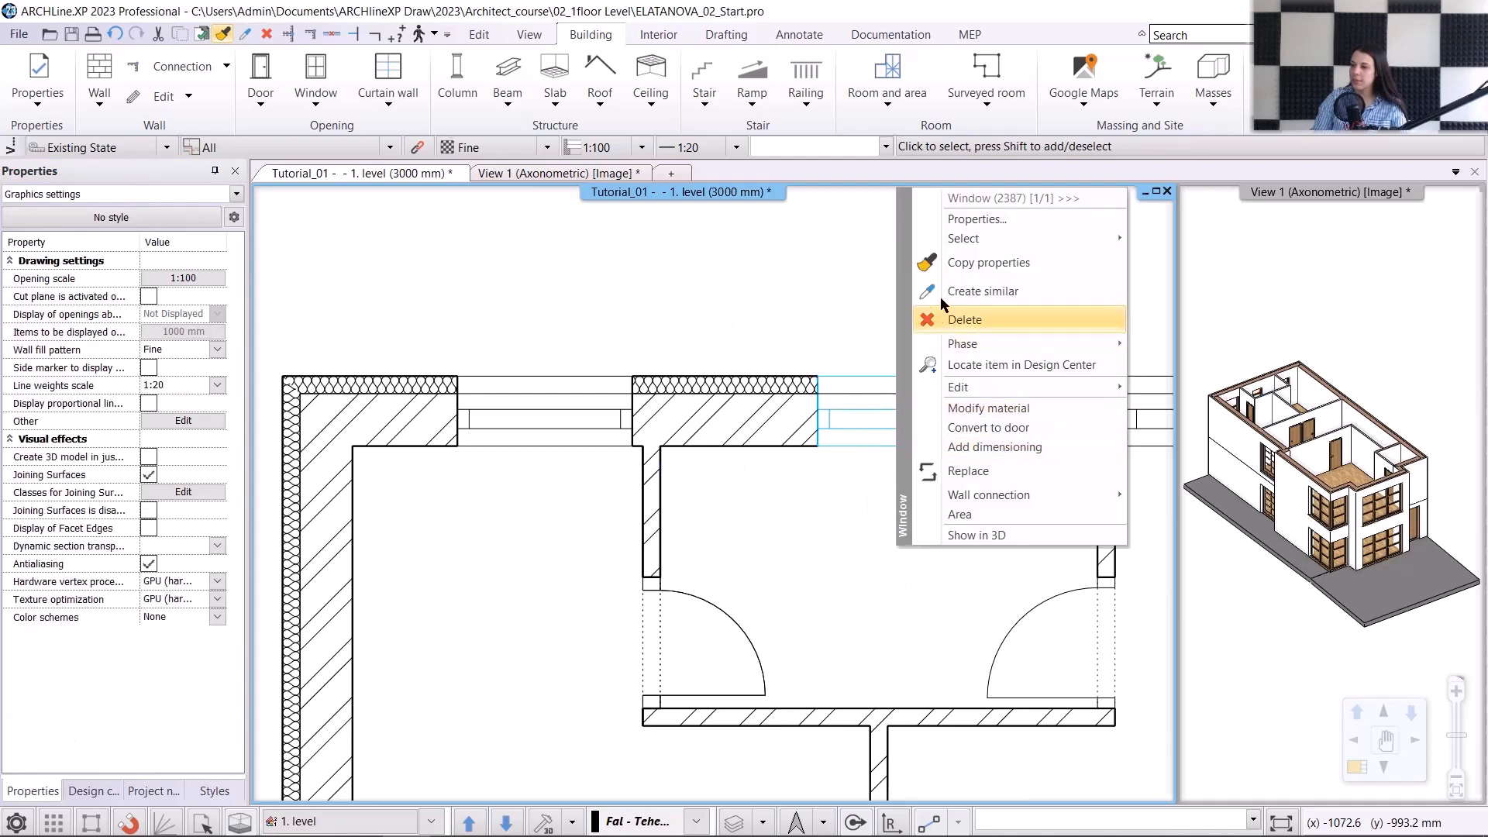
{"action": "left_click", "coordinate": [941, 296]}
{"action": "scroll", "coordinate": [656, 329], "scroll_direction": "down", "scroll_amount": 3}
{"action": "middle_click_drag", "start_coordinate": [897, 544], "coordinate": [835, 268]}
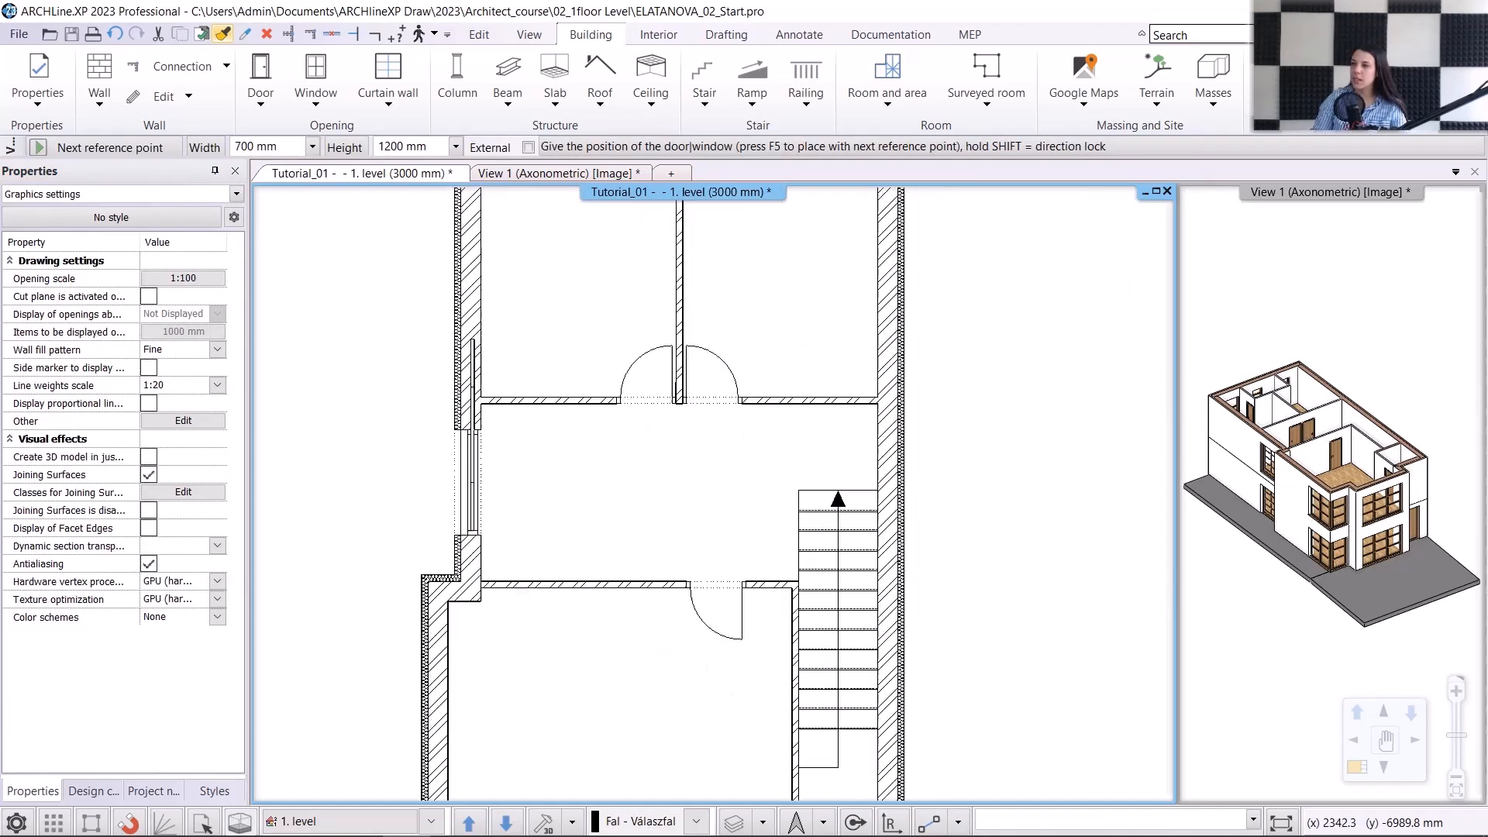
{"action": "middle_click_drag", "start_coordinate": [836, 697], "coordinate": [799, 341]}
{"action": "scroll", "coordinate": [853, 645], "scroll_direction": "up", "scroll_amount": 3}
{"action": "left_click", "coordinate": [725, 521]}
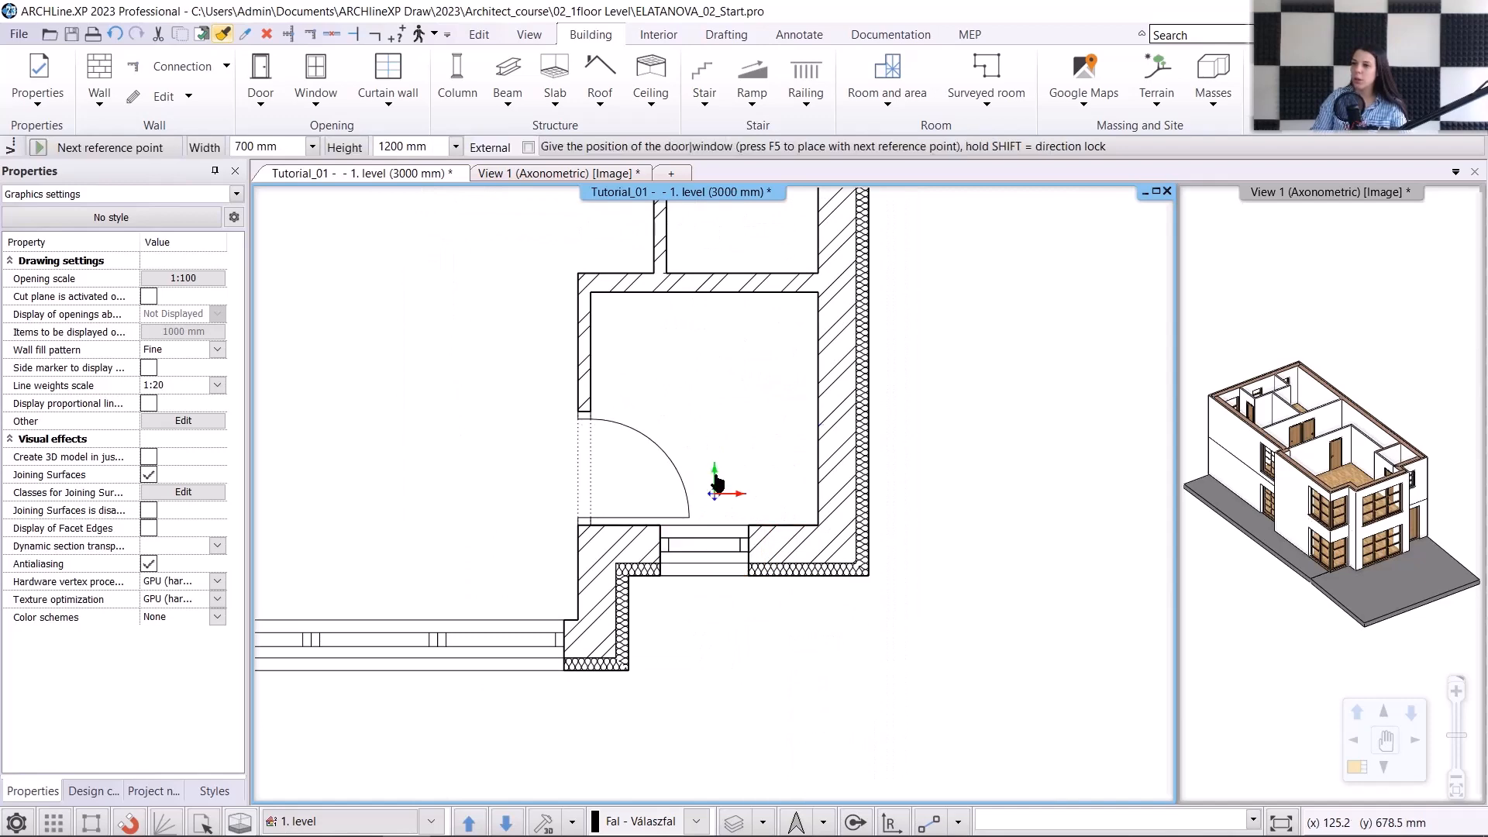
{"action": "key", "text": "Escape"}
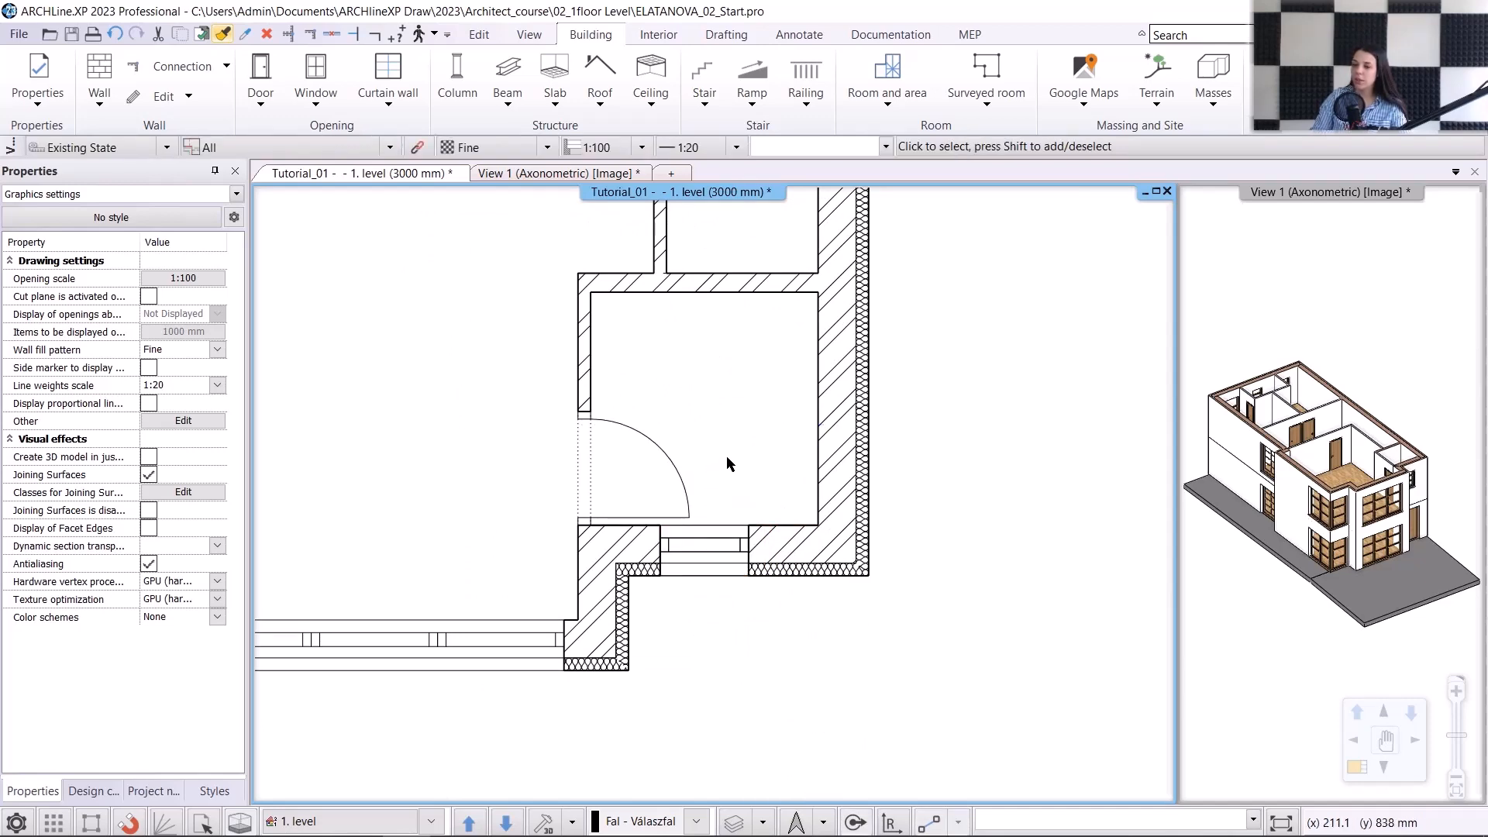
Step: Set the default slab material to Bright_white, keeping the -300 mm total thickness
{"action": "scroll", "coordinate": [803, 569], "scroll_direction": "down", "scroll_amount": 5}
{"action": "middle_click_drag", "start_coordinate": [627, 293], "coordinate": [603, 484]}
{"action": "scroll", "coordinate": [603, 484], "scroll_direction": "down", "scroll_amount": 1}
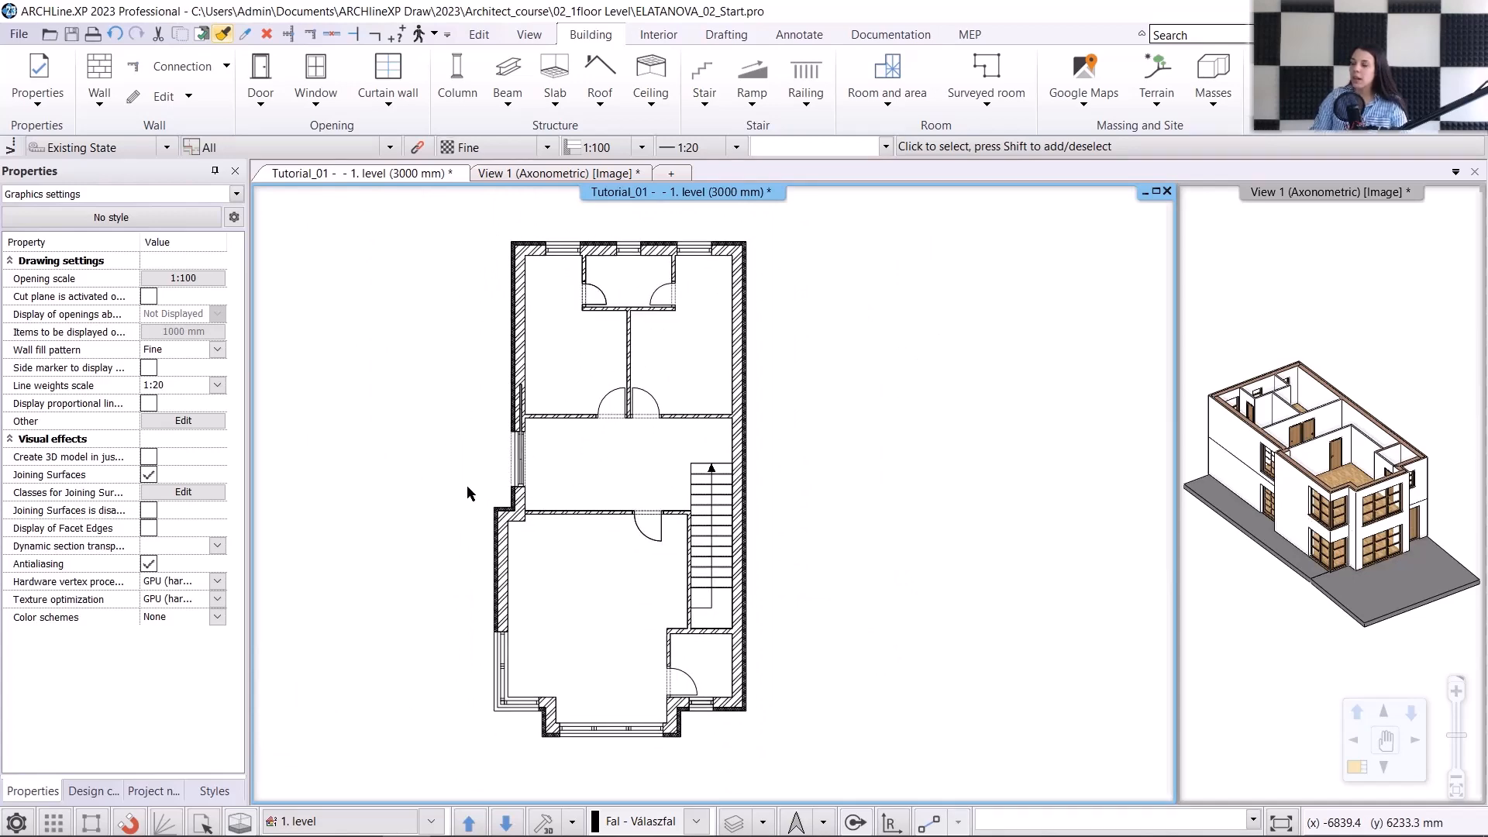
{"action": "right_click", "coordinate": [564, 73]}
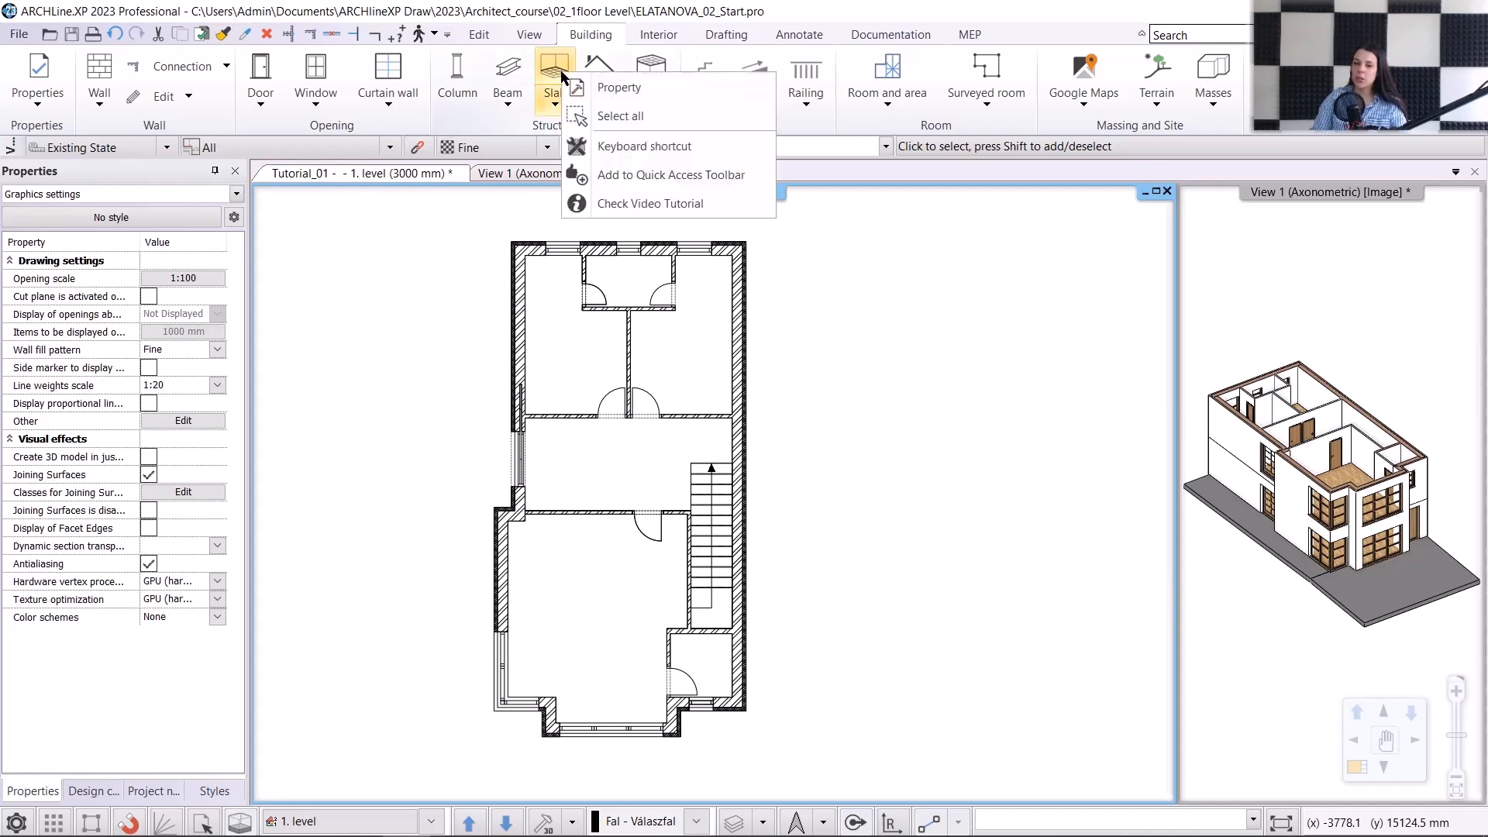
{"action": "left_click", "coordinate": [594, 86]}
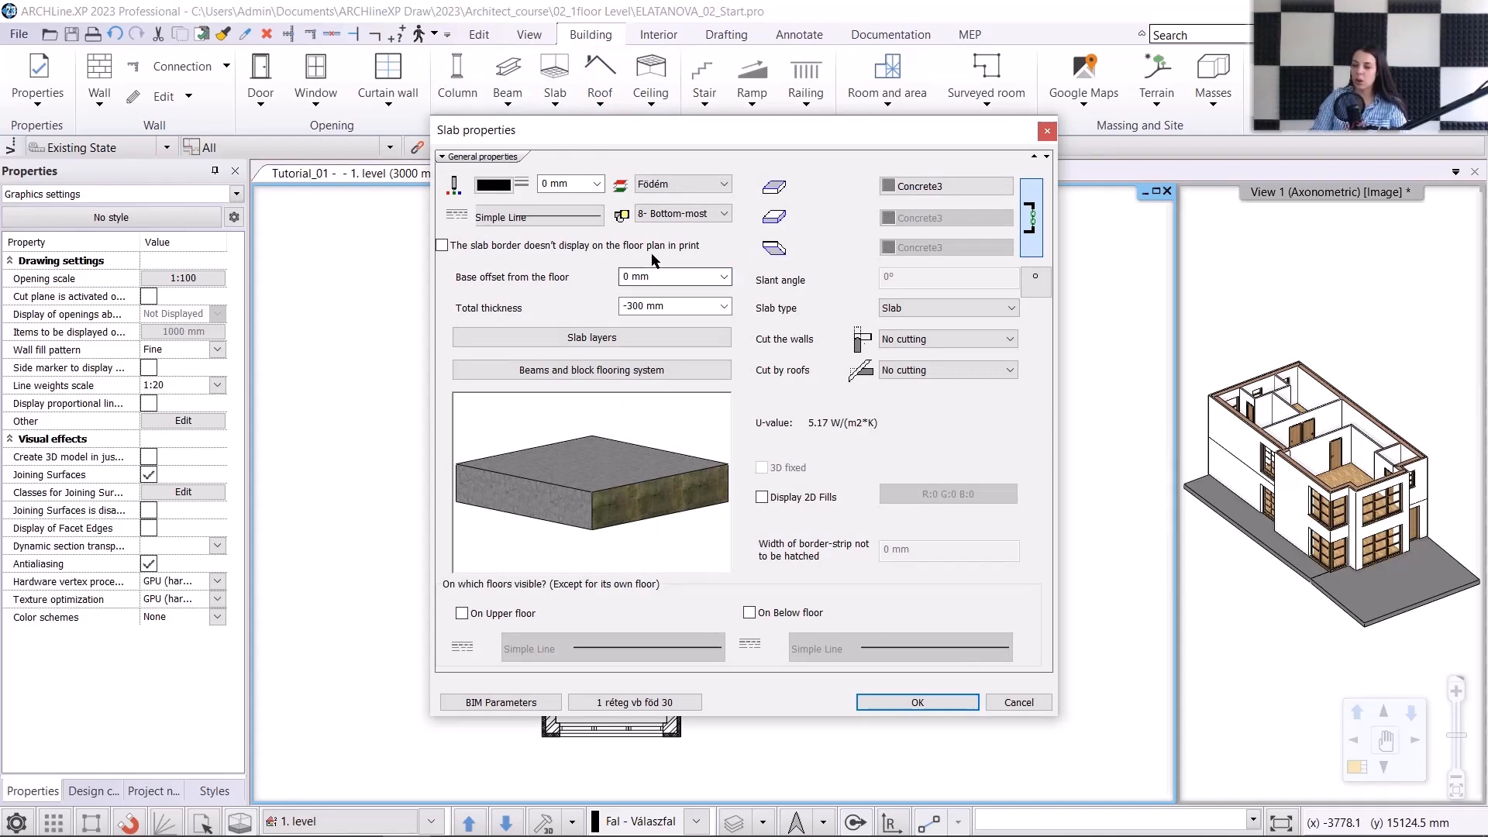
{"action": "left_click", "coordinate": [646, 309]}
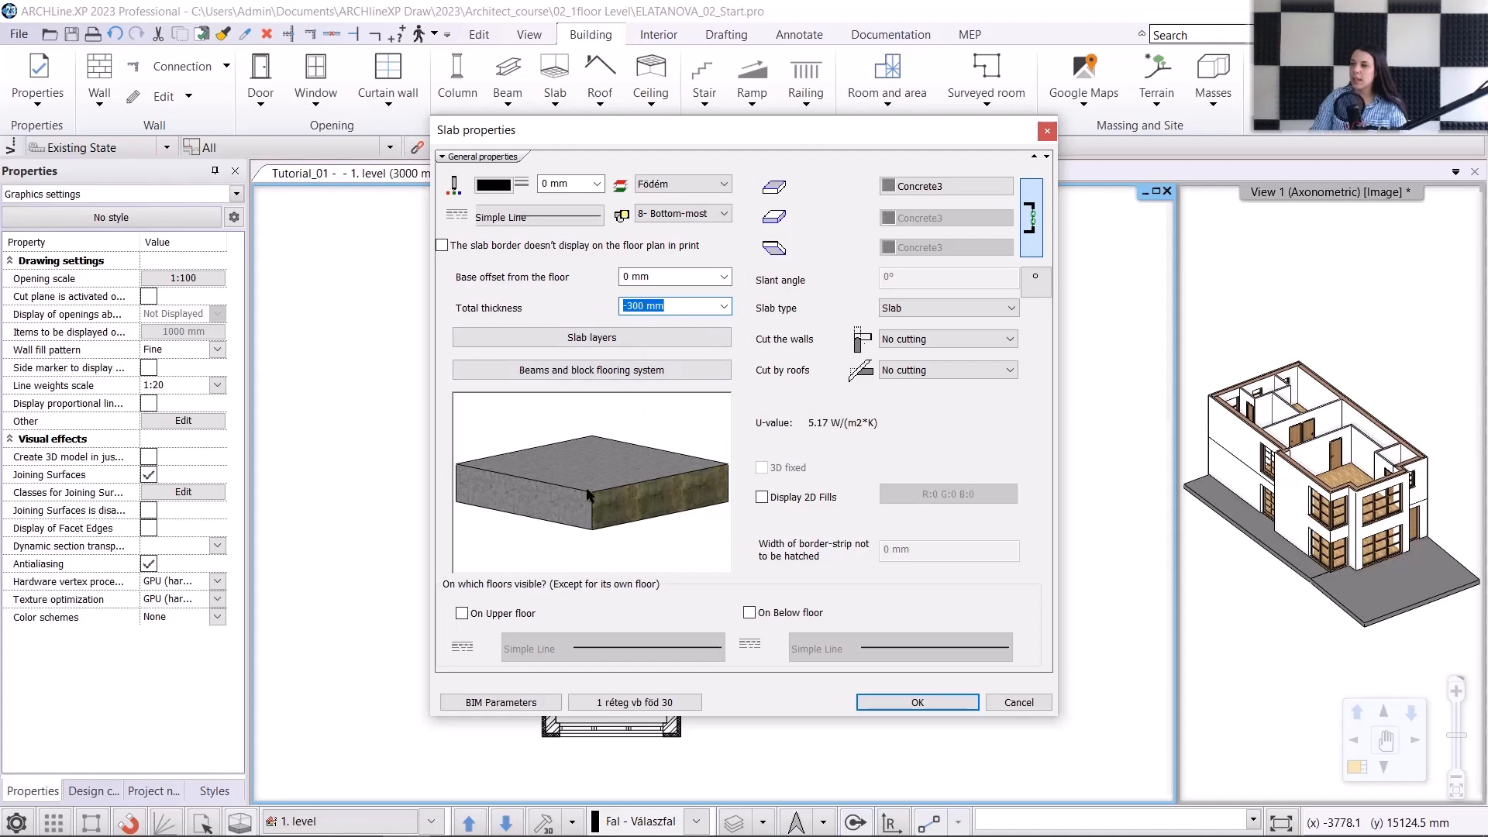
{"action": "left_click", "coordinate": [914, 186]}
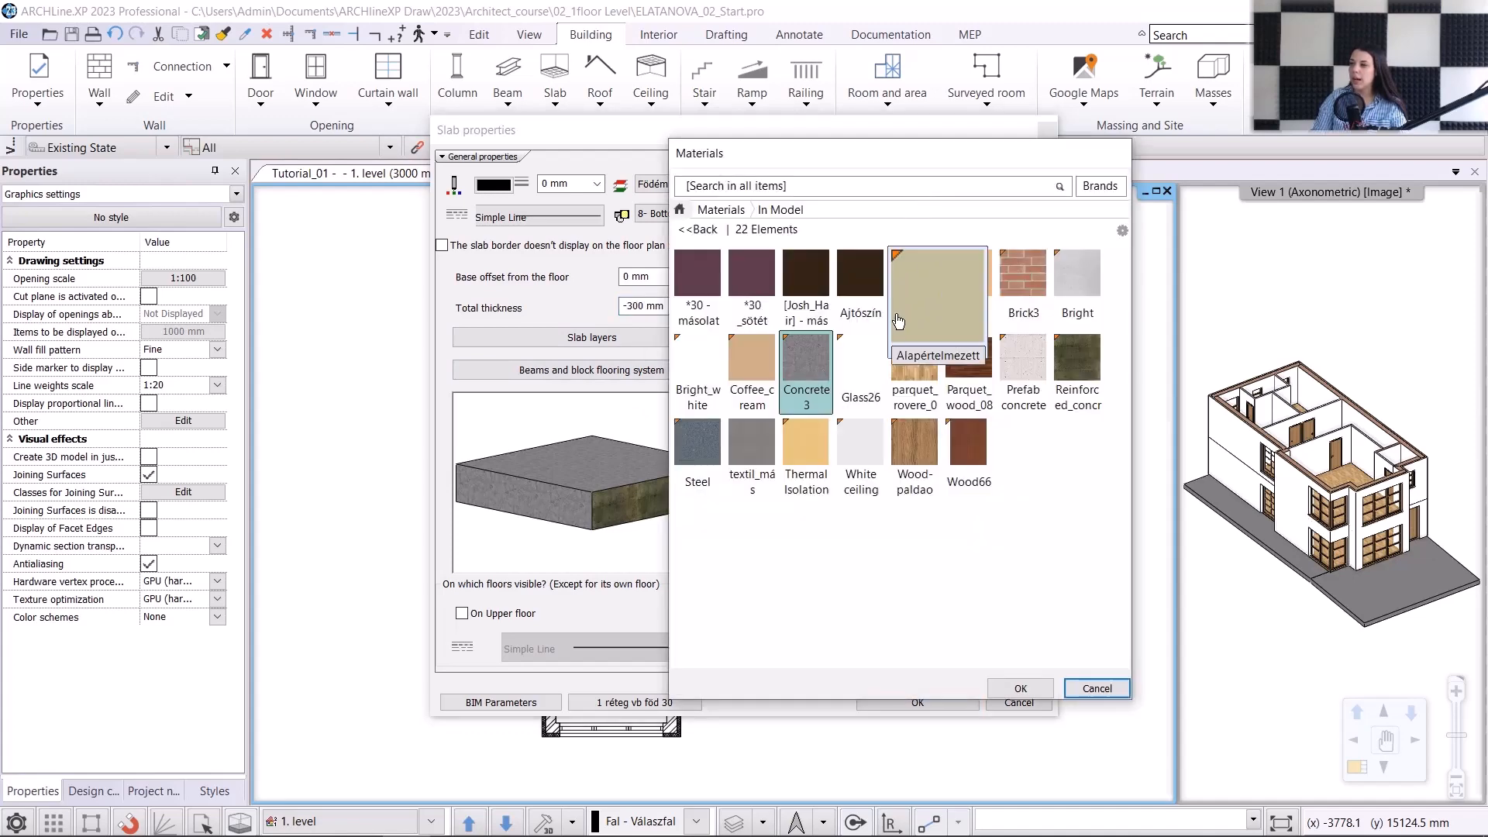
{"action": "left_click", "coordinate": [688, 381]}
{"action": "left_click", "coordinate": [1018, 688]}
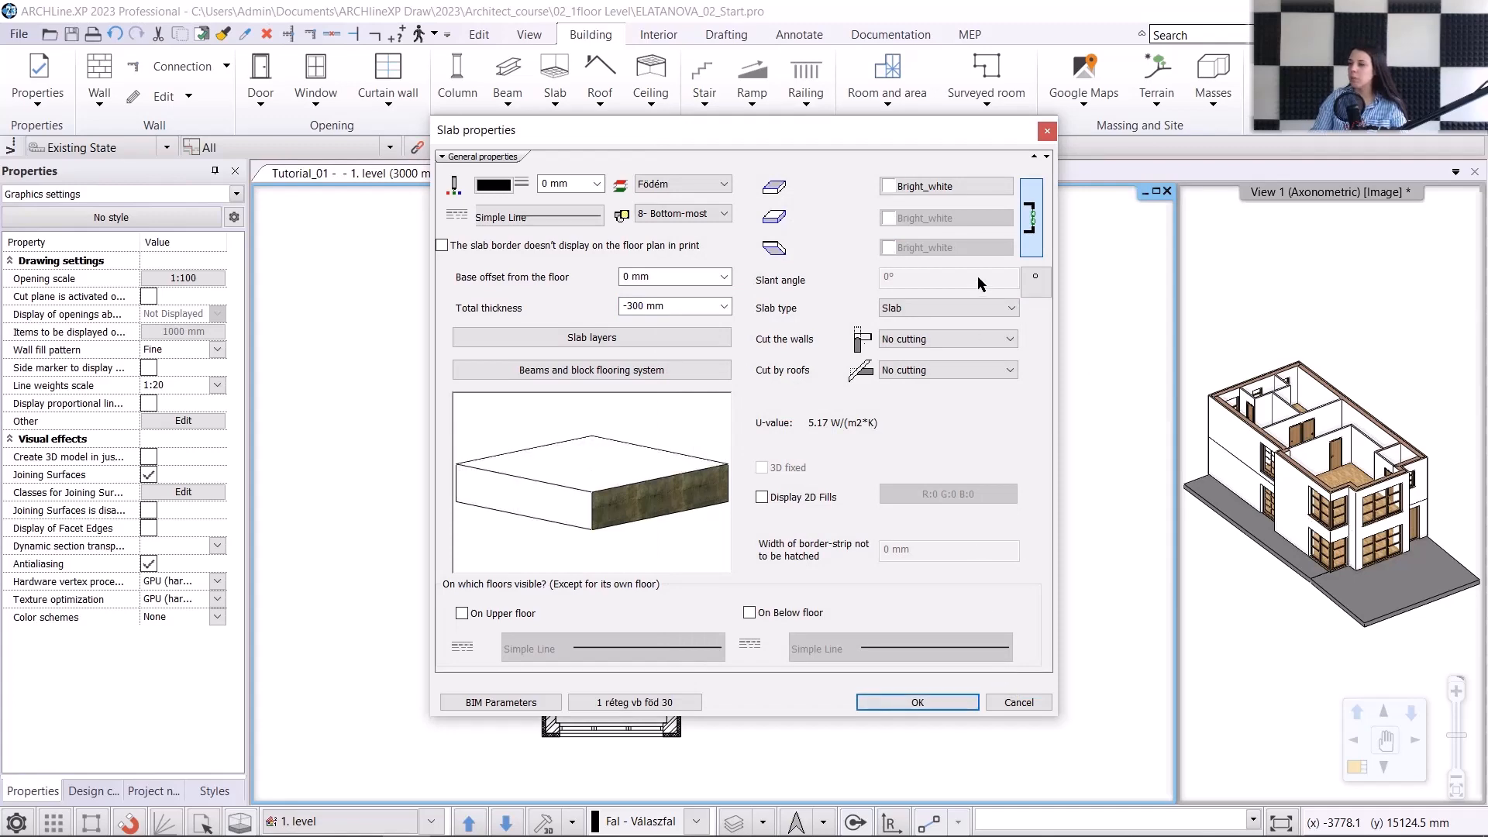
{"action": "left_click", "coordinate": [914, 702]}
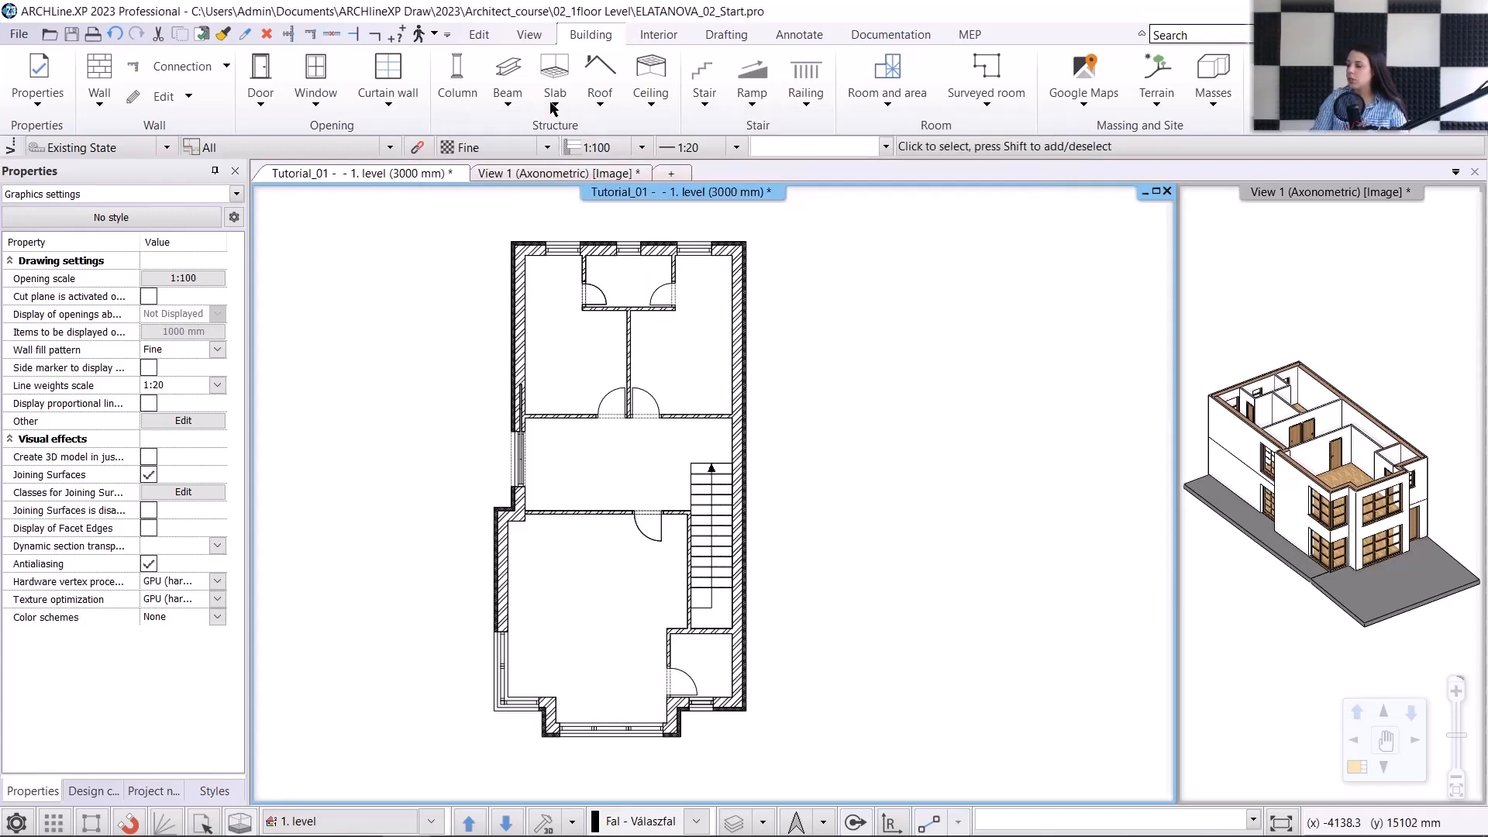
Step: Sketch a rectangular slab outside the left wall from the wall's inner corner, 1500 mm outward and 3500 mm along the wall, and check it in 3D
{"action": "left_click", "coordinate": [554, 105]}
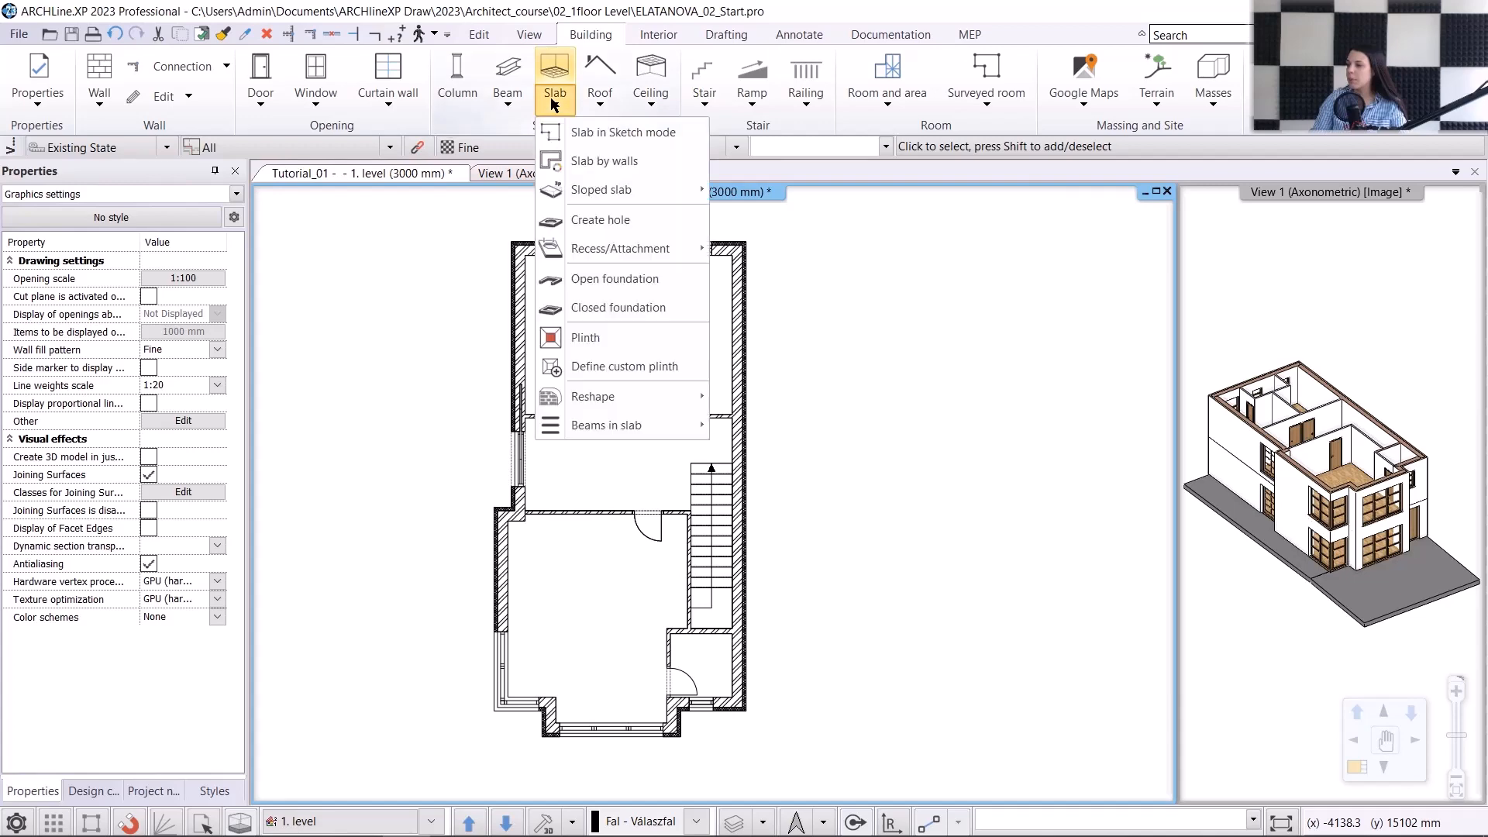
{"action": "left_click", "coordinate": [617, 133]}
{"action": "scroll", "coordinate": [514, 511], "scroll_direction": "up", "scroll_amount": 5}
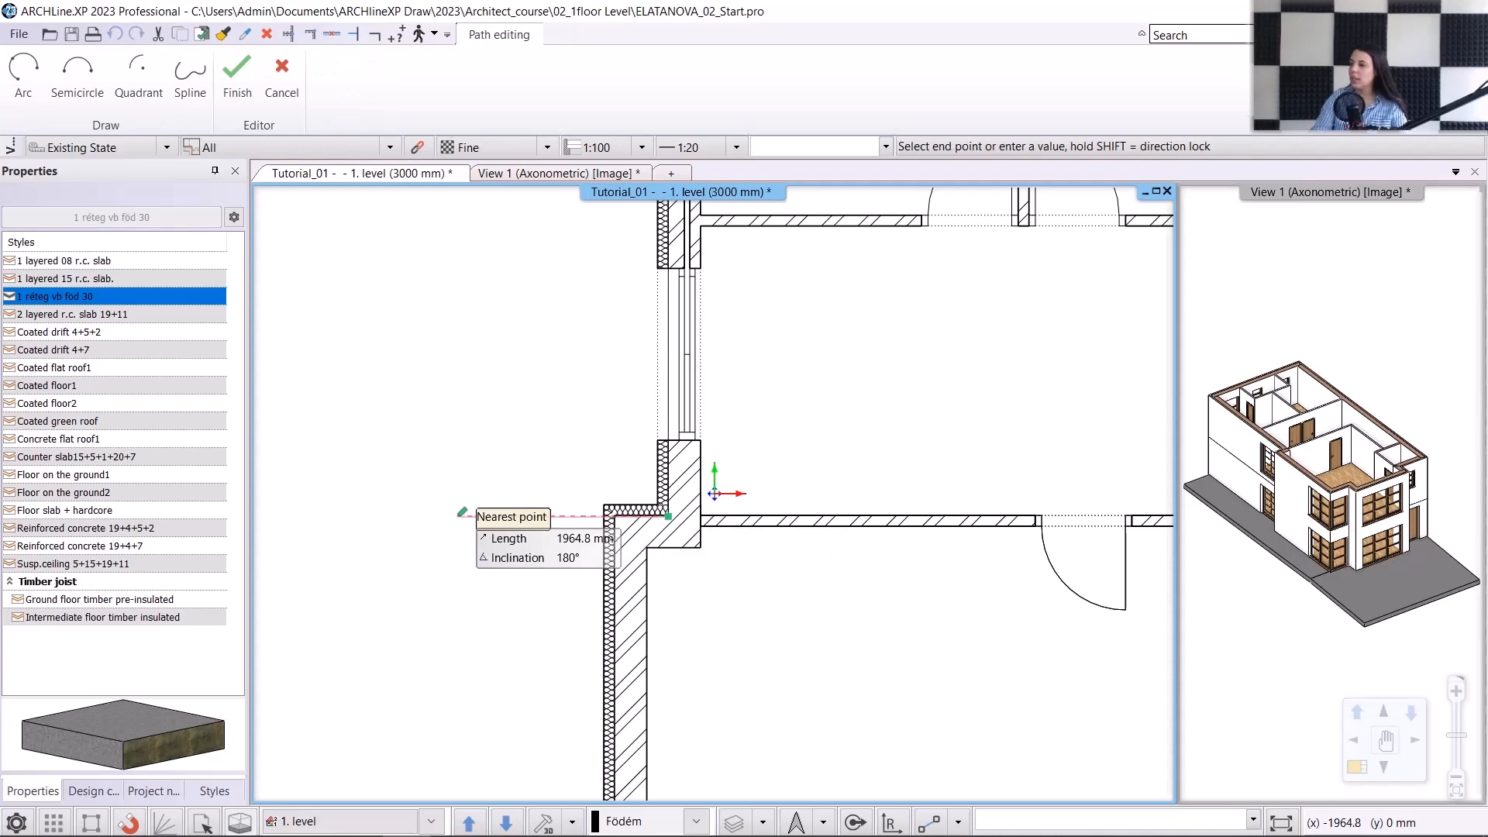
{"action": "type", "text": "150"}
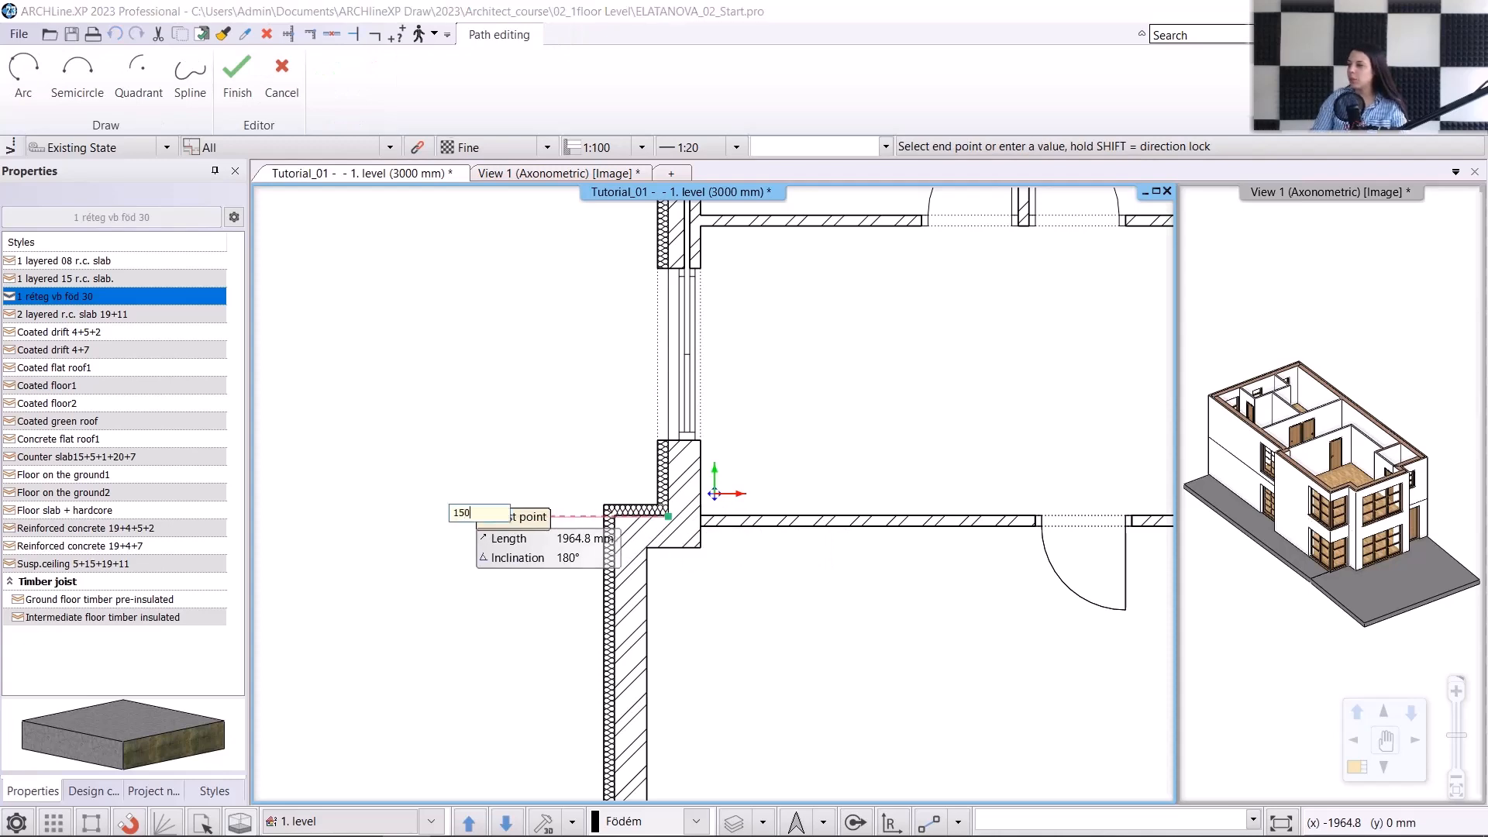
{"action": "key", "text": "Return"}
{"action": "scroll", "coordinate": [503, 333], "scroll_direction": "down", "scroll_amount": 2}
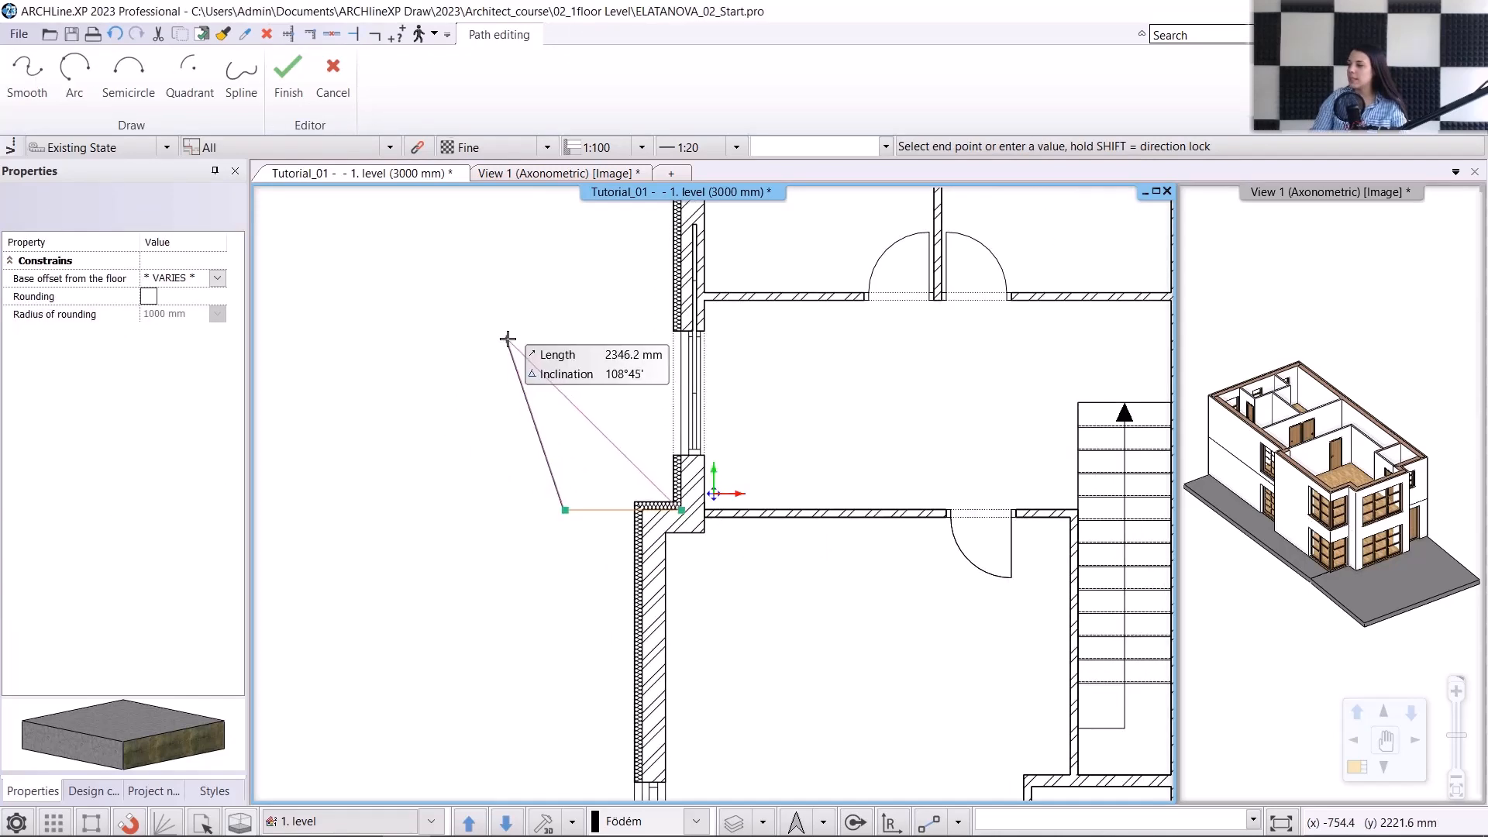
{"action": "left_click", "coordinate": [544, 590]}
{"action": "type", "text": "3"}
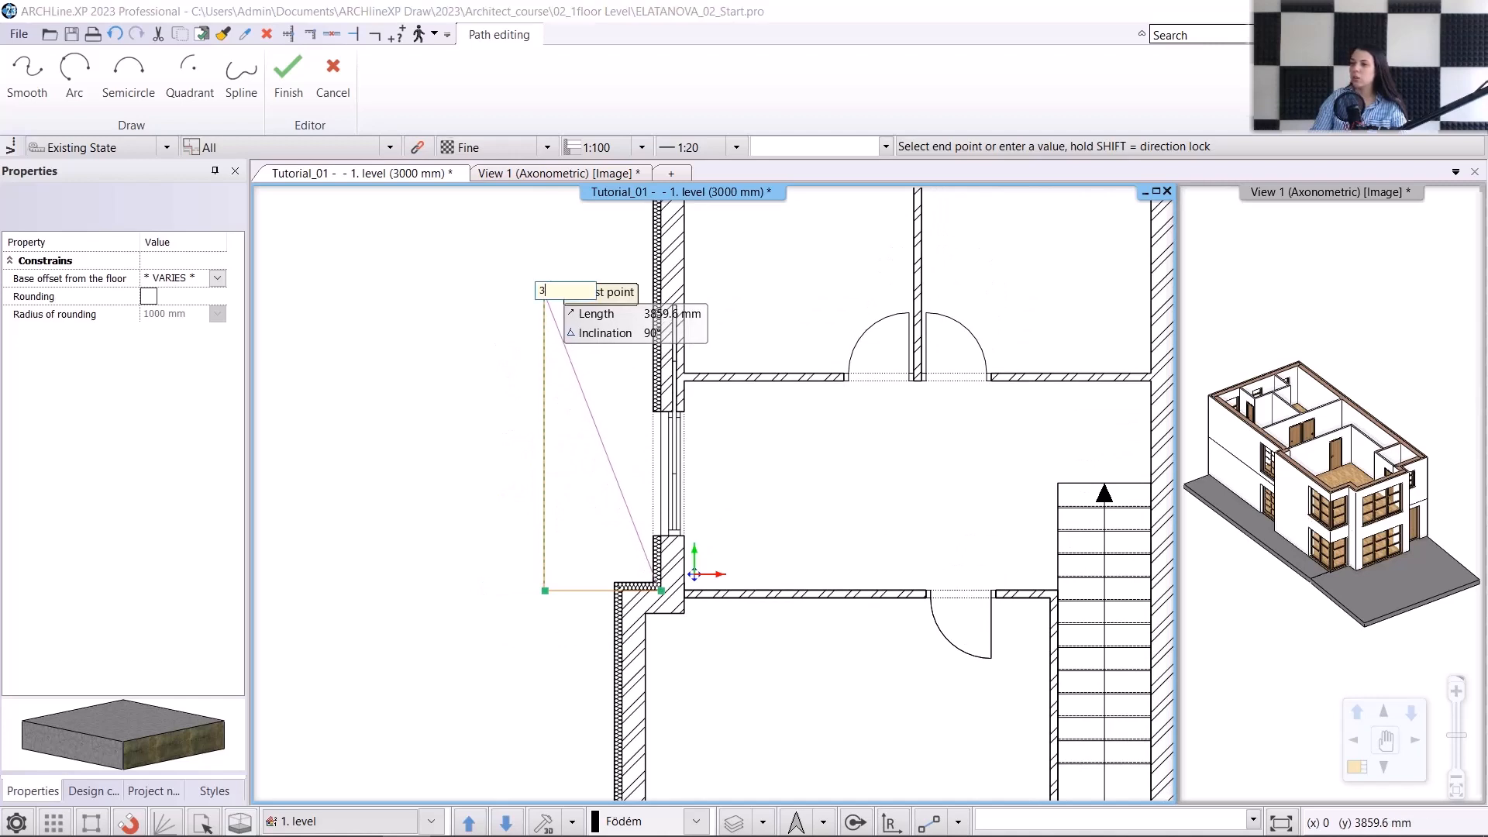
{"action": "type", "text": "500"}
{"action": "key", "text": "Return"}
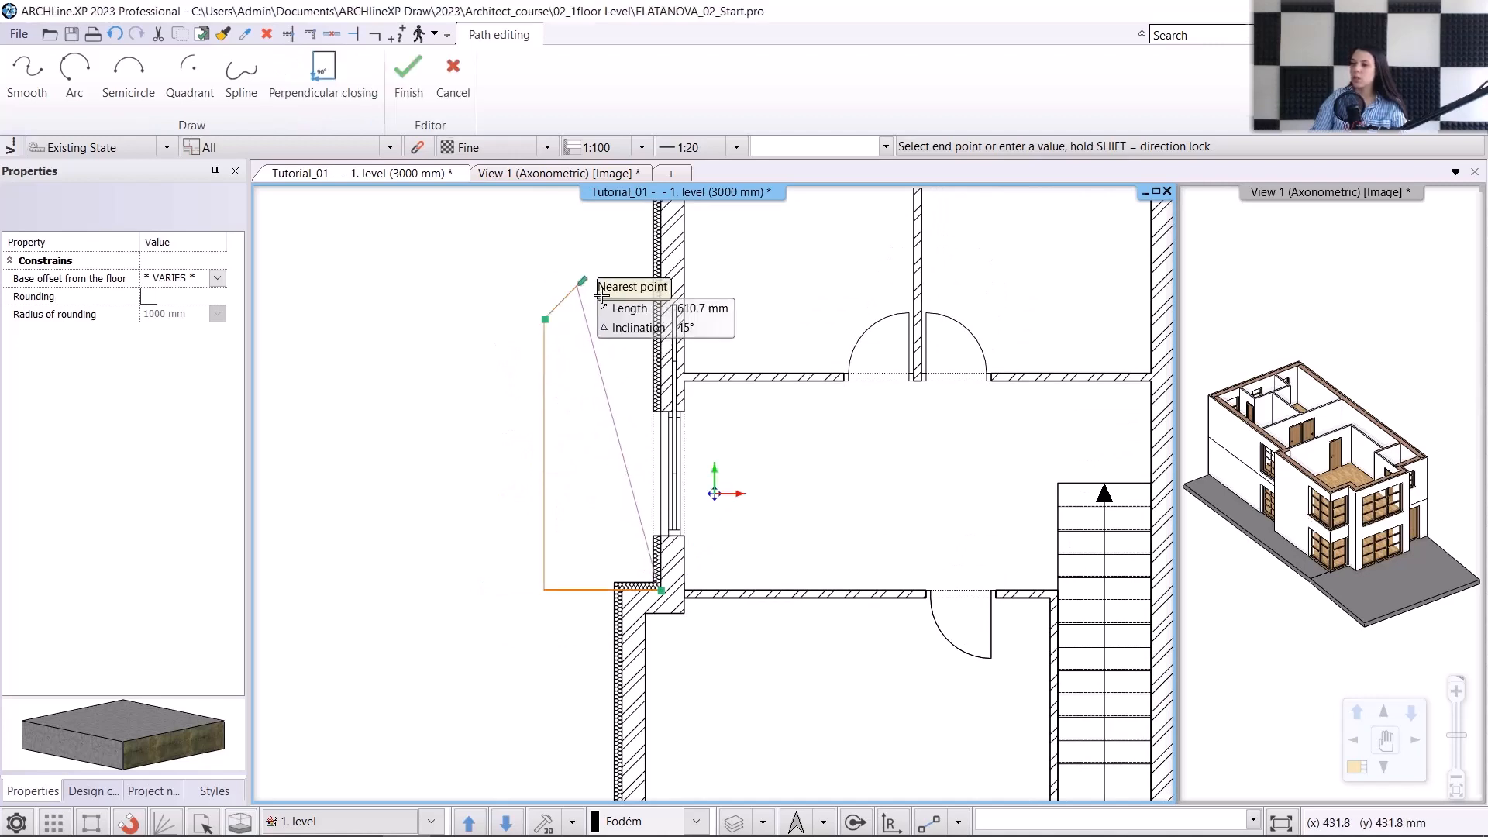
{"action": "left_click", "coordinate": [323, 76]}
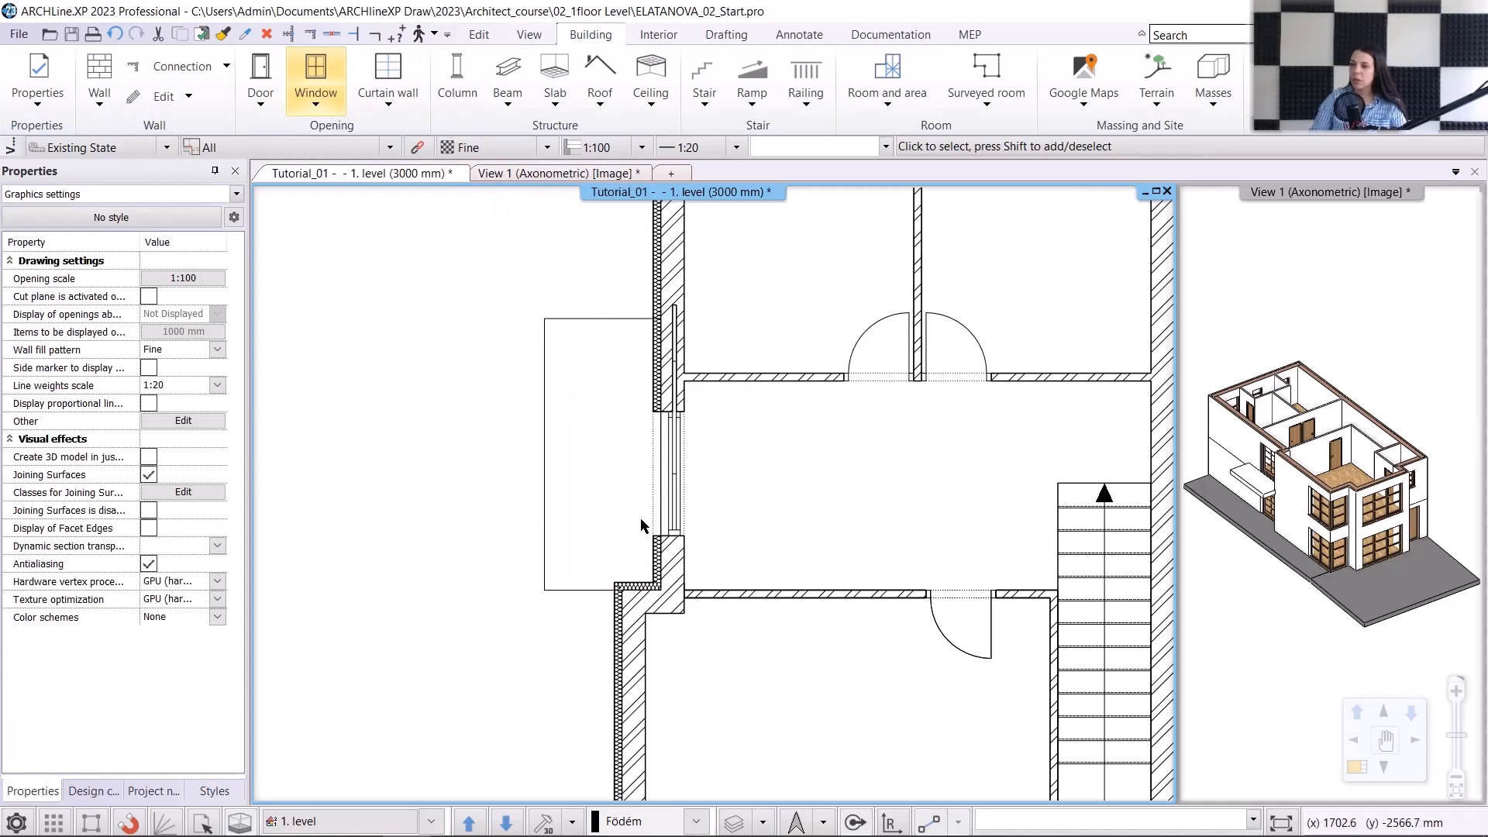
{"action": "left_click", "coordinate": [546, 173]}
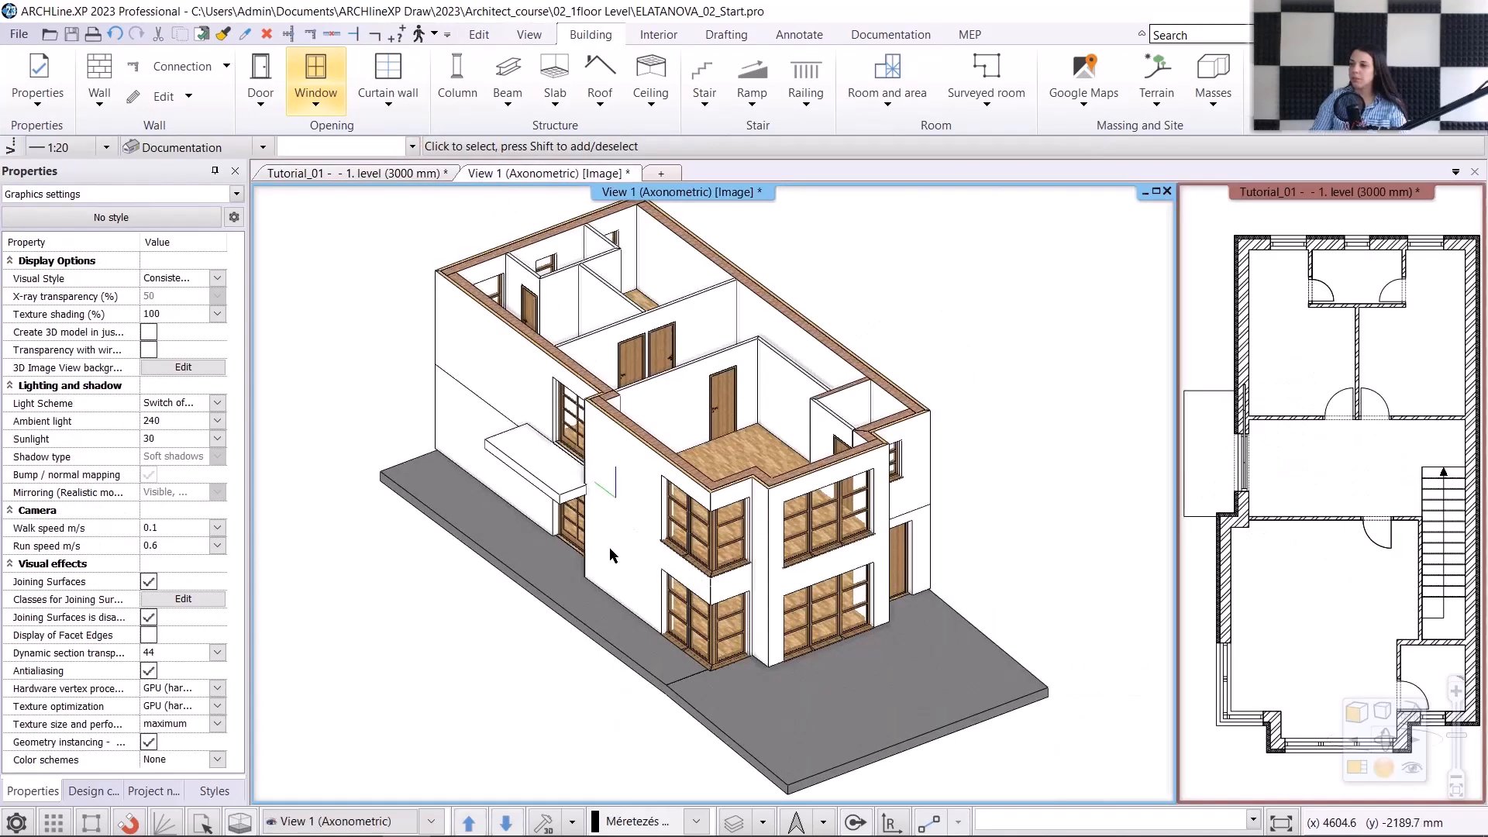
{"action": "middle_click_drag", "start_coordinate": [652, 465], "coordinate": [570, 513]}
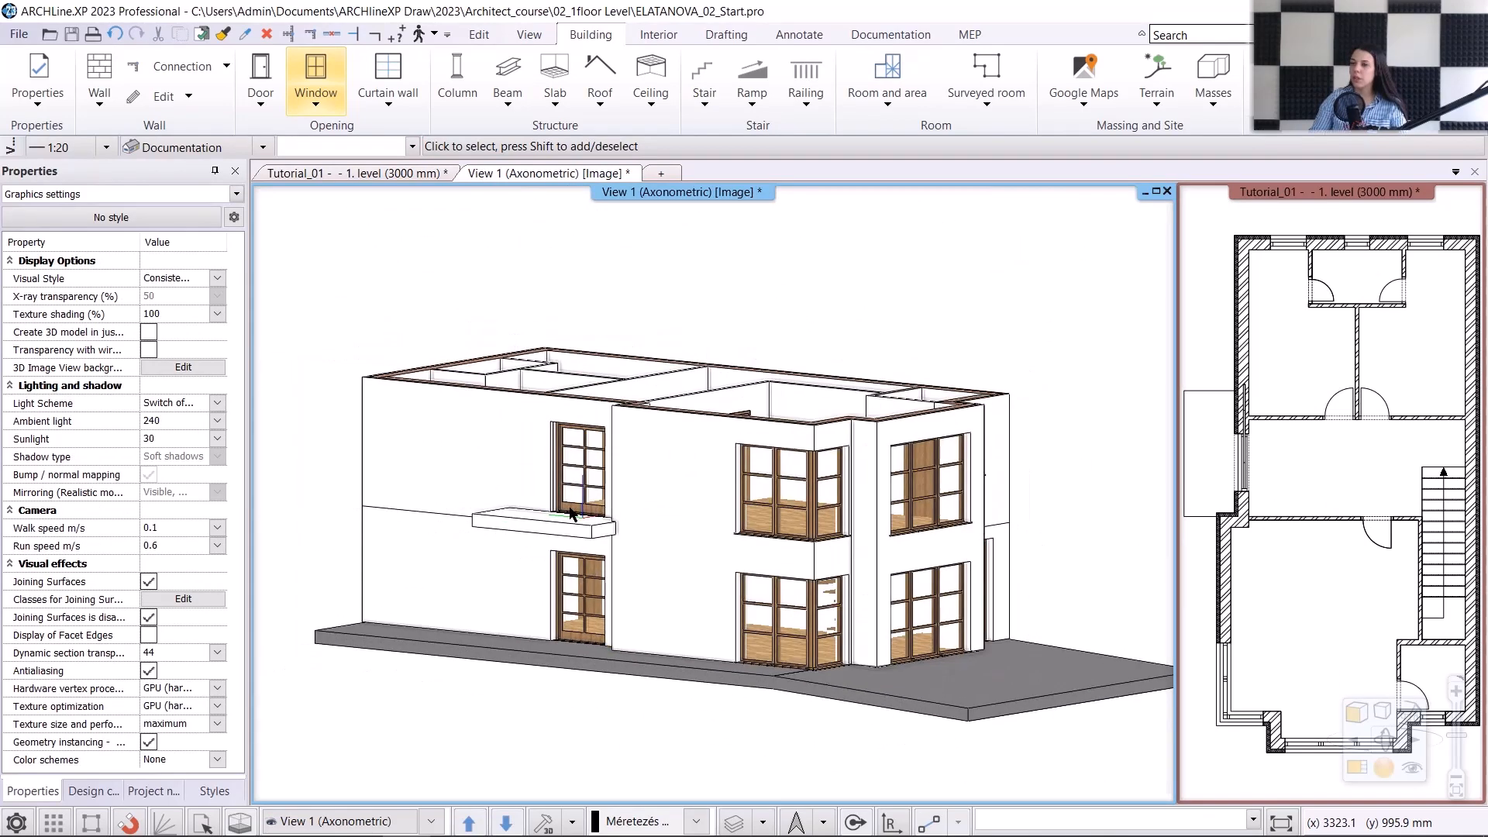
Step: Set the default slab to a -300 mm base offset, -100 mm total thickness and the Concrete3 material
{"action": "left_click", "coordinate": [419, 174]}
{"action": "middle_click_drag", "start_coordinate": [717, 640], "coordinate": [679, 505]}
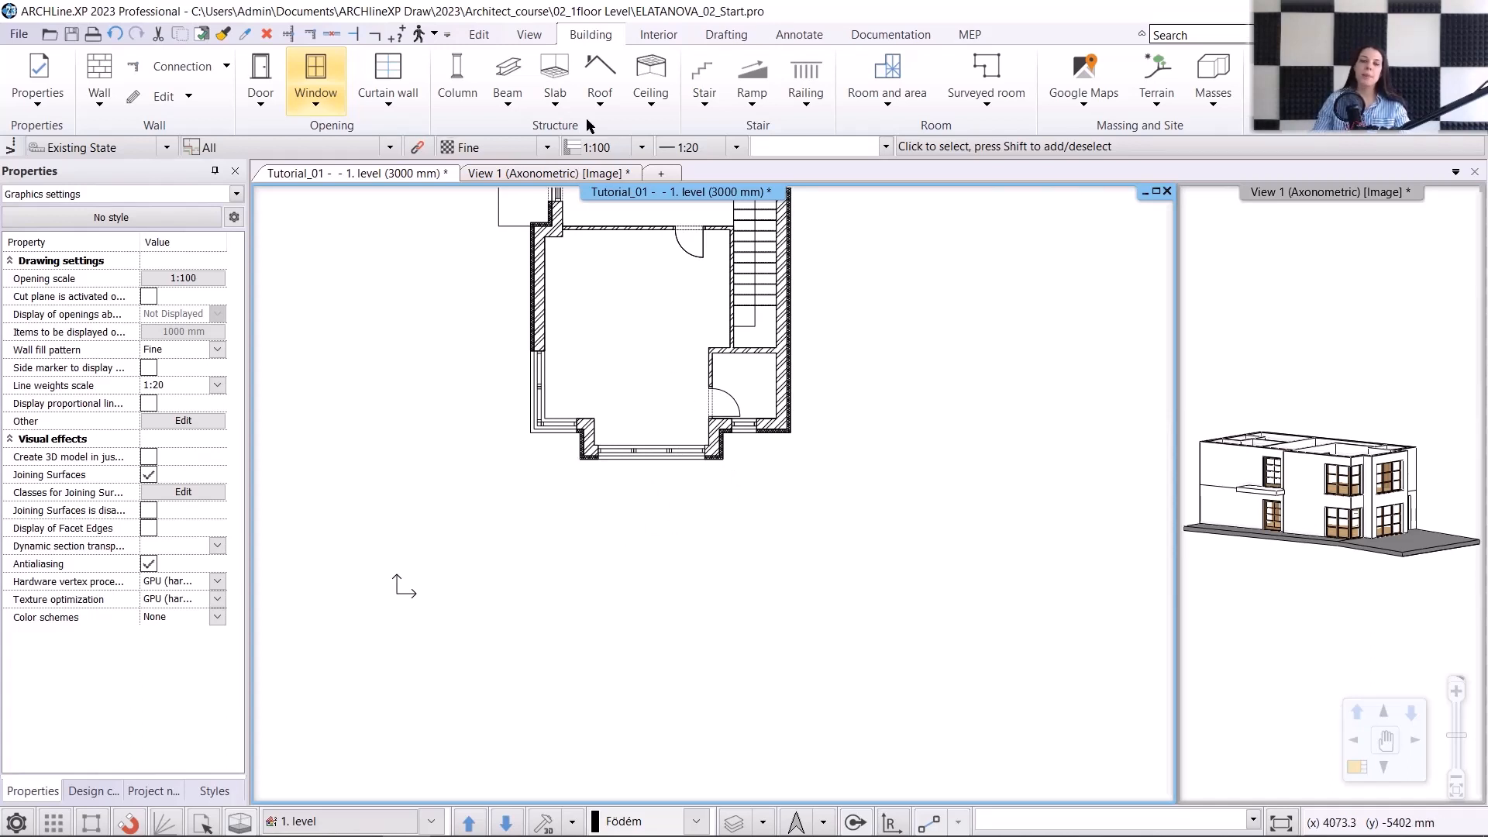
{"action": "right_click", "coordinate": [557, 68]}
{"action": "left_click", "coordinate": [574, 79]}
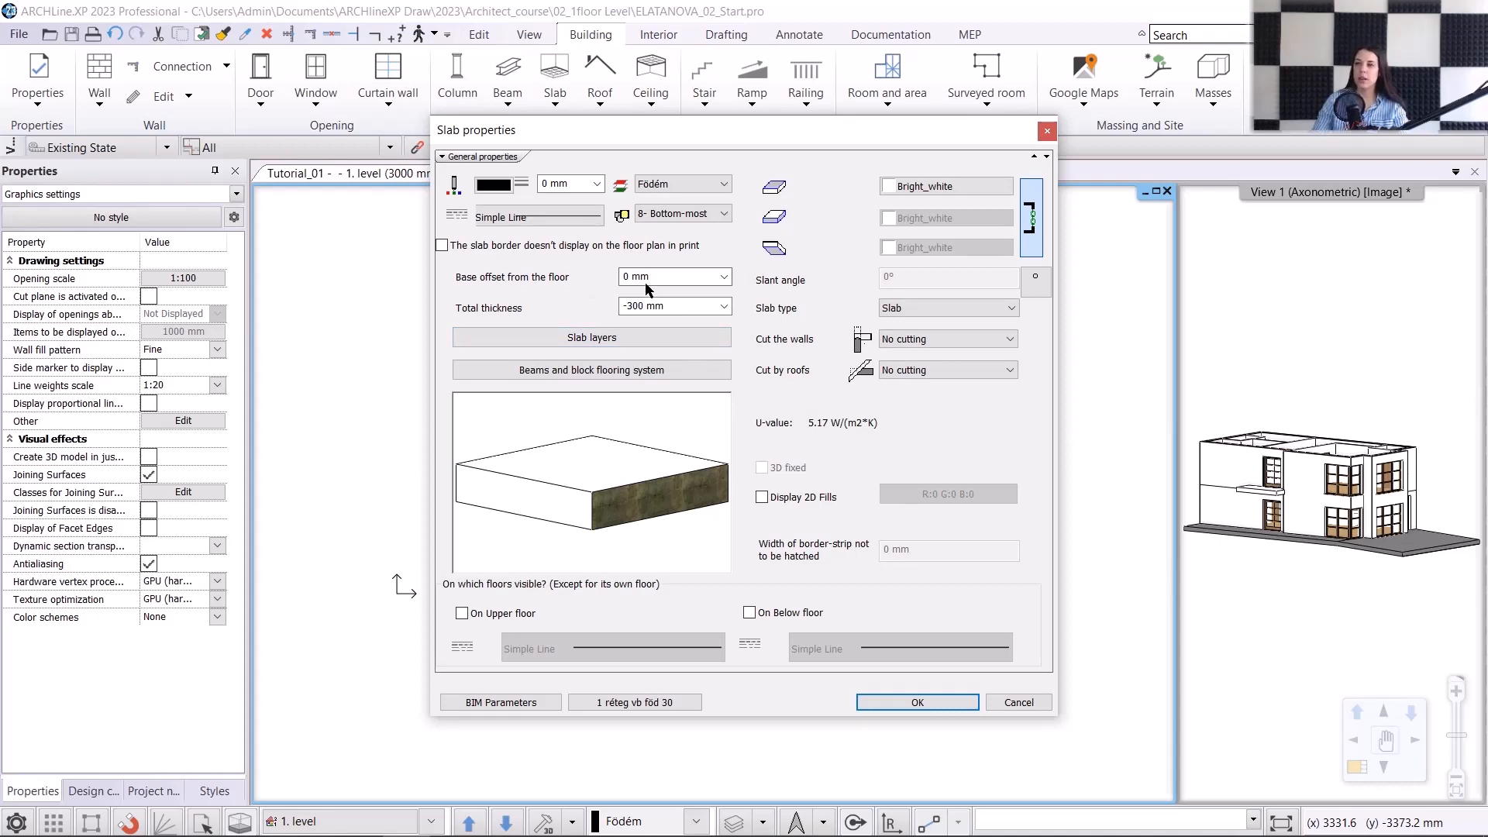
{"action": "left_click_drag", "start_coordinate": [646, 284], "coordinate": [561, 285]}
{"action": "left_click", "coordinate": [648, 305]}
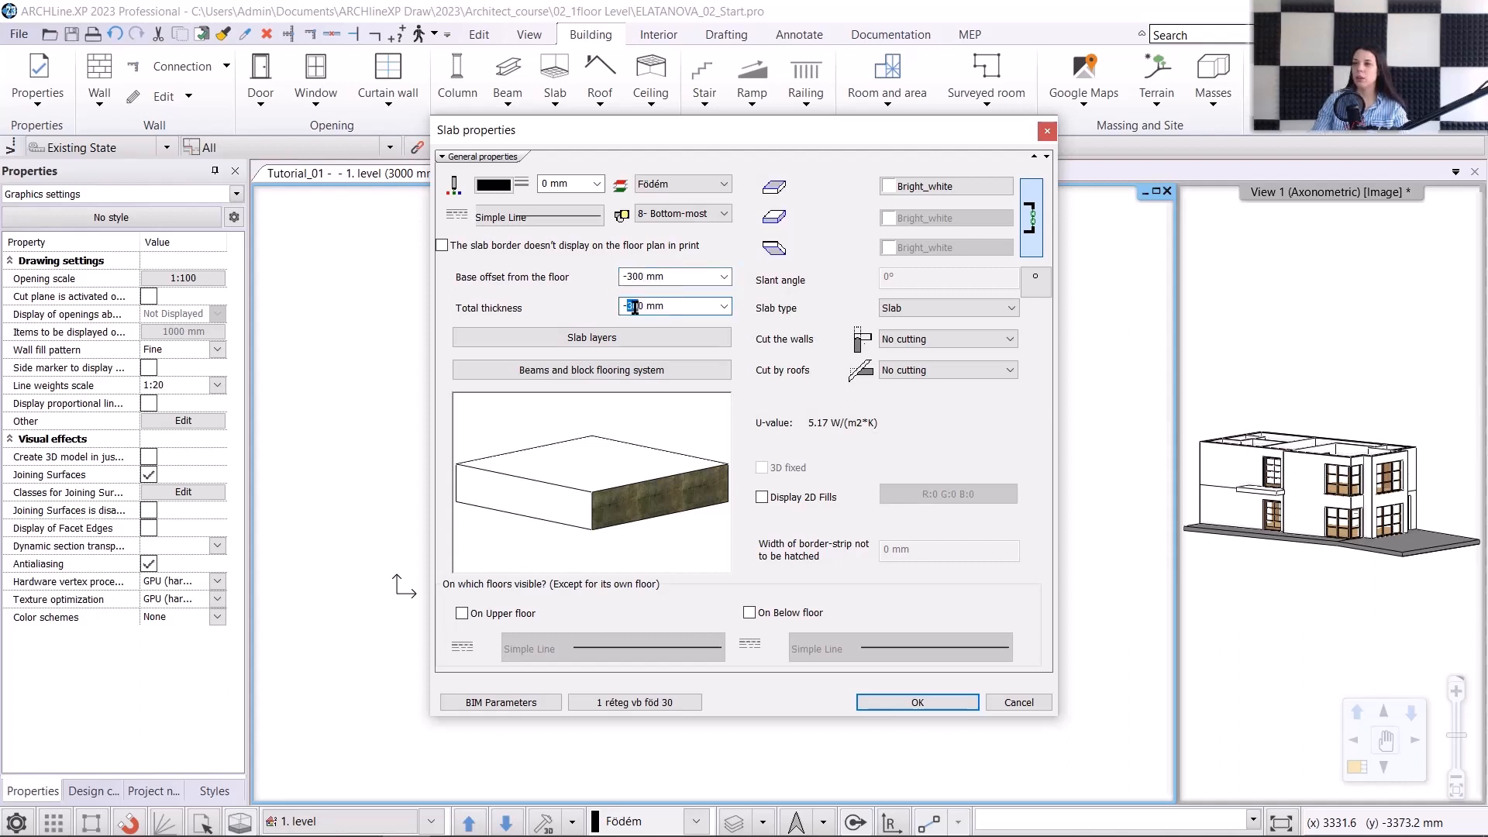
{"action": "left_click", "coordinate": [963, 185]}
{"action": "left_click", "coordinate": [792, 419]}
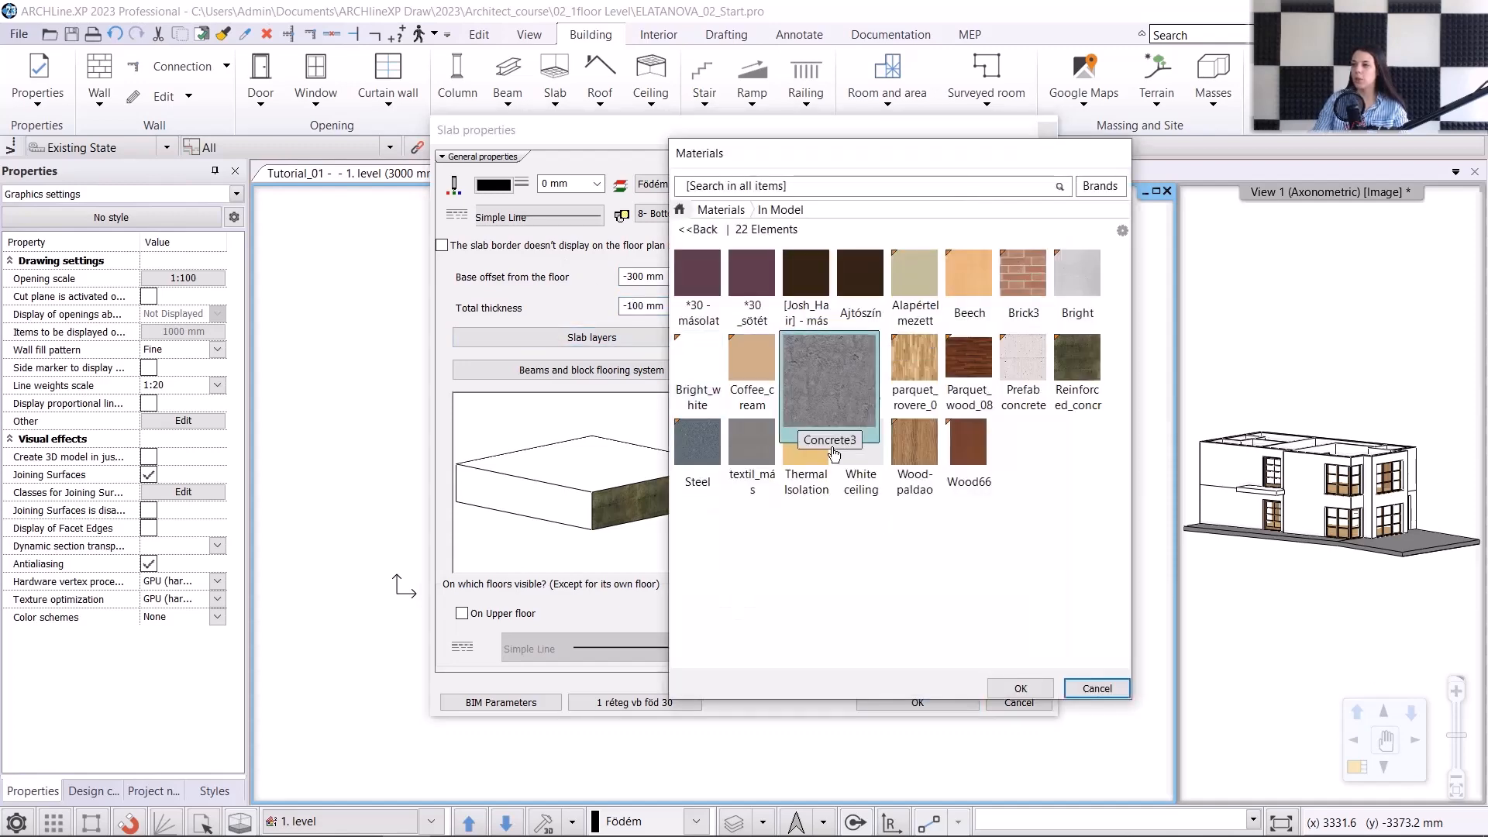
{"action": "left_click", "coordinate": [1019, 688]}
{"action": "left_click", "coordinate": [933, 699]}
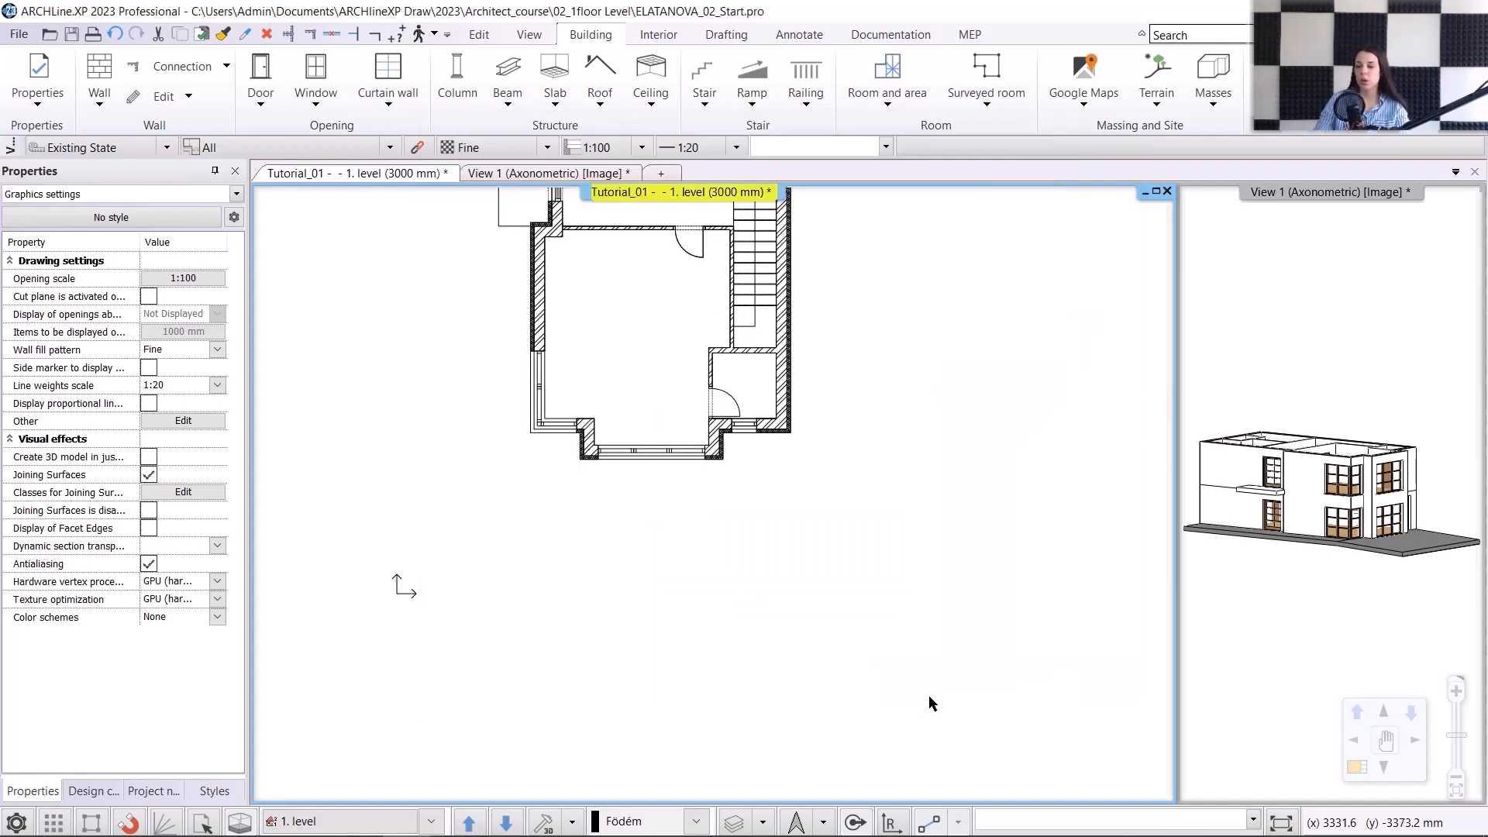
Step: Sketch a slab across the full outer face of the front bay, 1850 mm outward, and finish it with perpendicular closing
{"action": "left_click", "coordinate": [558, 101]}
{"action": "left_click", "coordinate": [578, 133]}
{"action": "scroll", "coordinate": [597, 496], "scroll_direction": "up", "scroll_amount": 3}
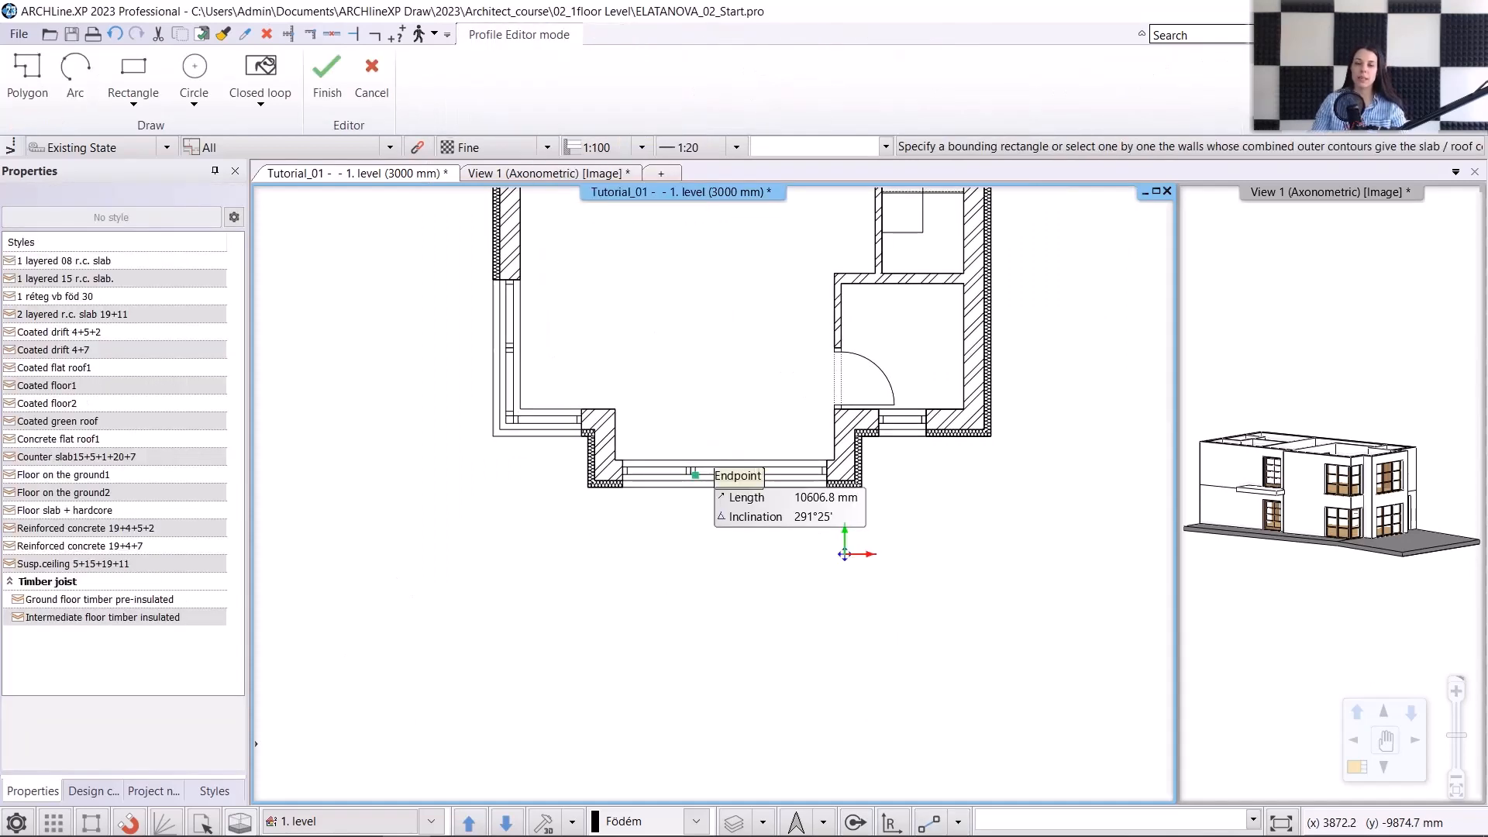
{"action": "left_click", "coordinate": [588, 488]}
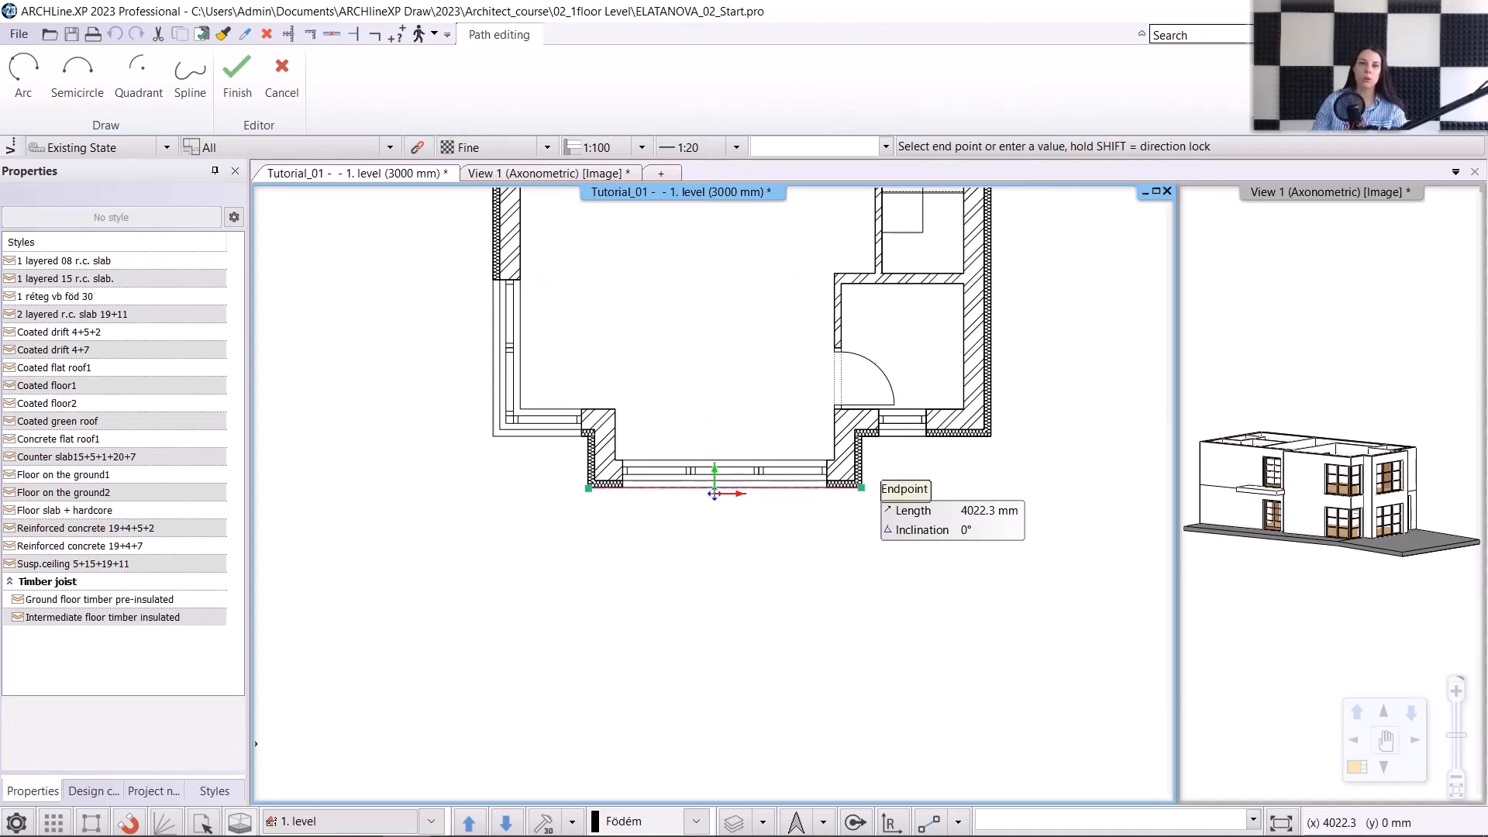
{"action": "left_click", "coordinate": [862, 488]}
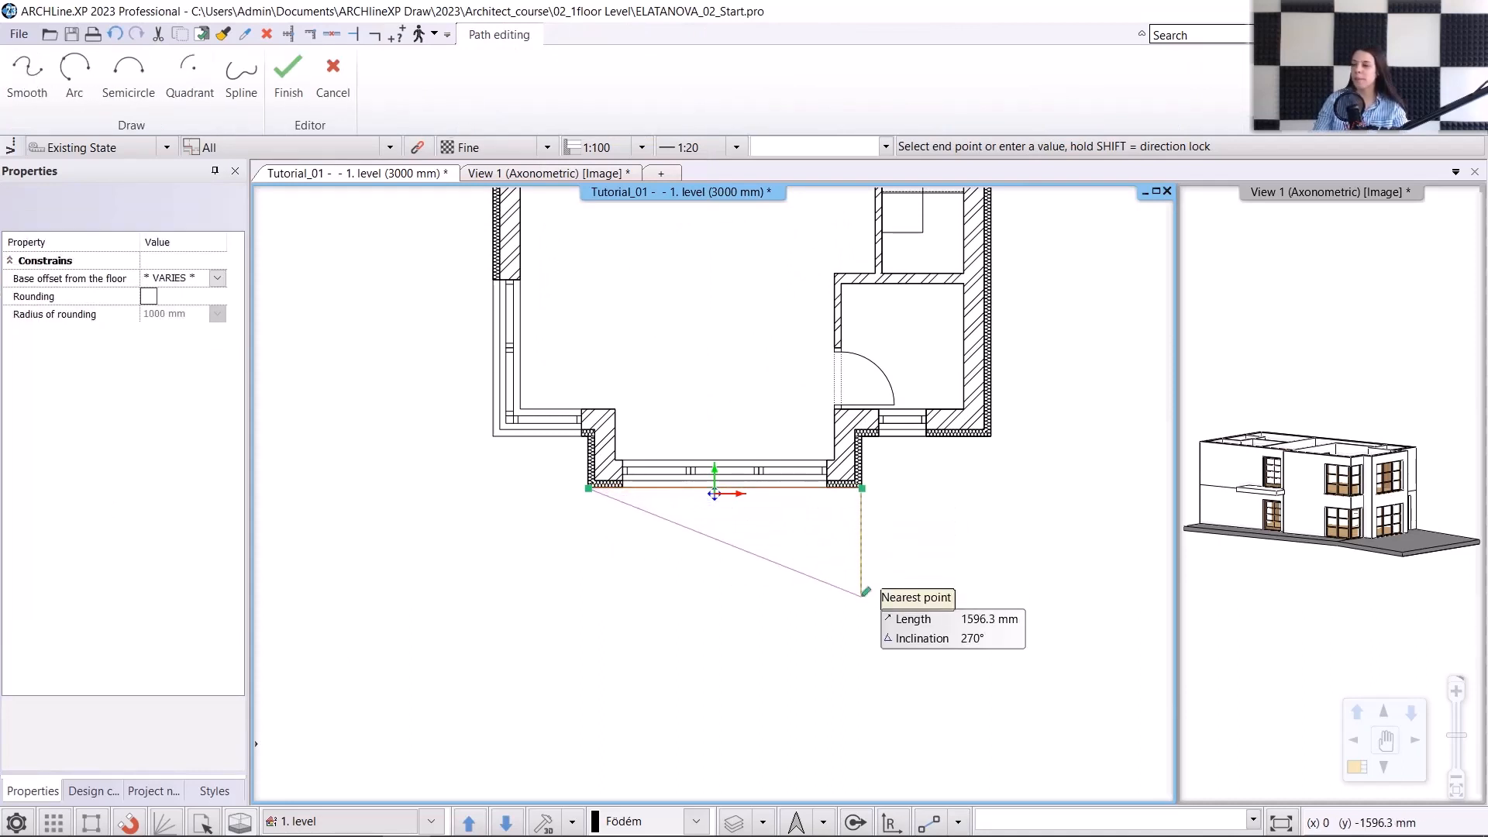
{"action": "type", "text": "185"}
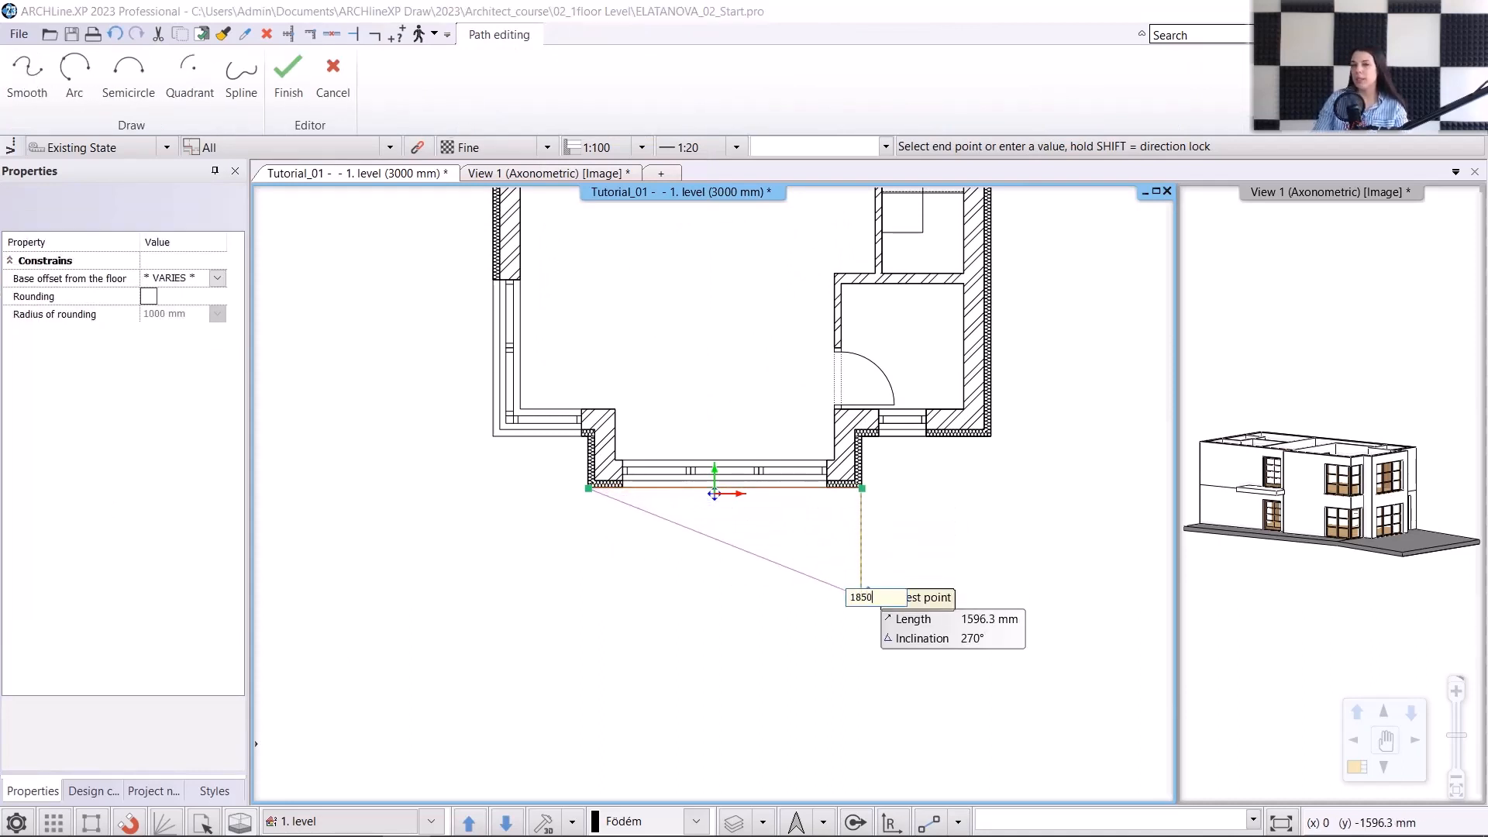
{"action": "type", "text": "0"}
{"action": "key", "text": "Return"}
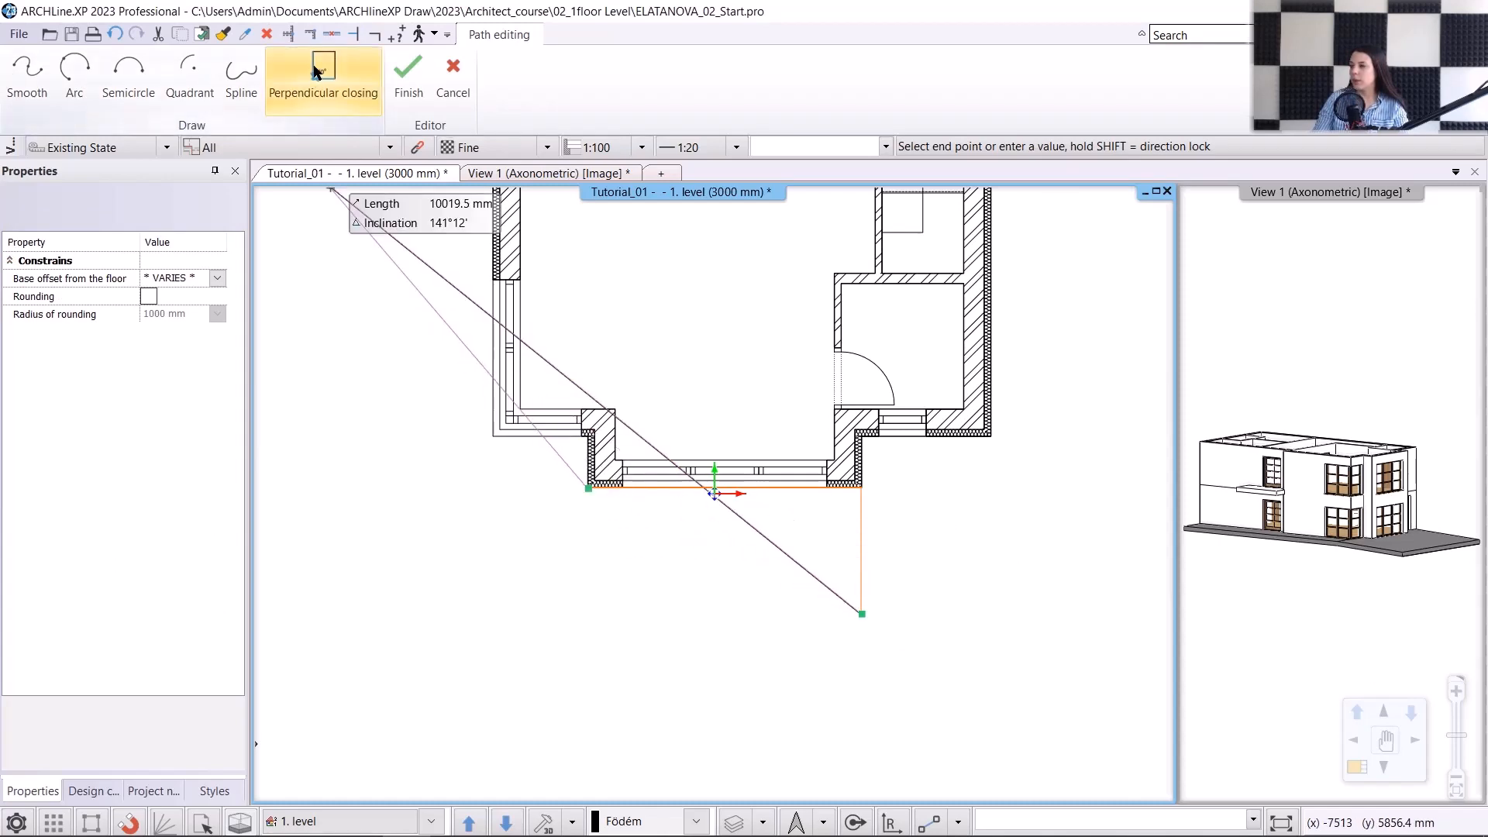
{"action": "left_click", "coordinate": [316, 72]}
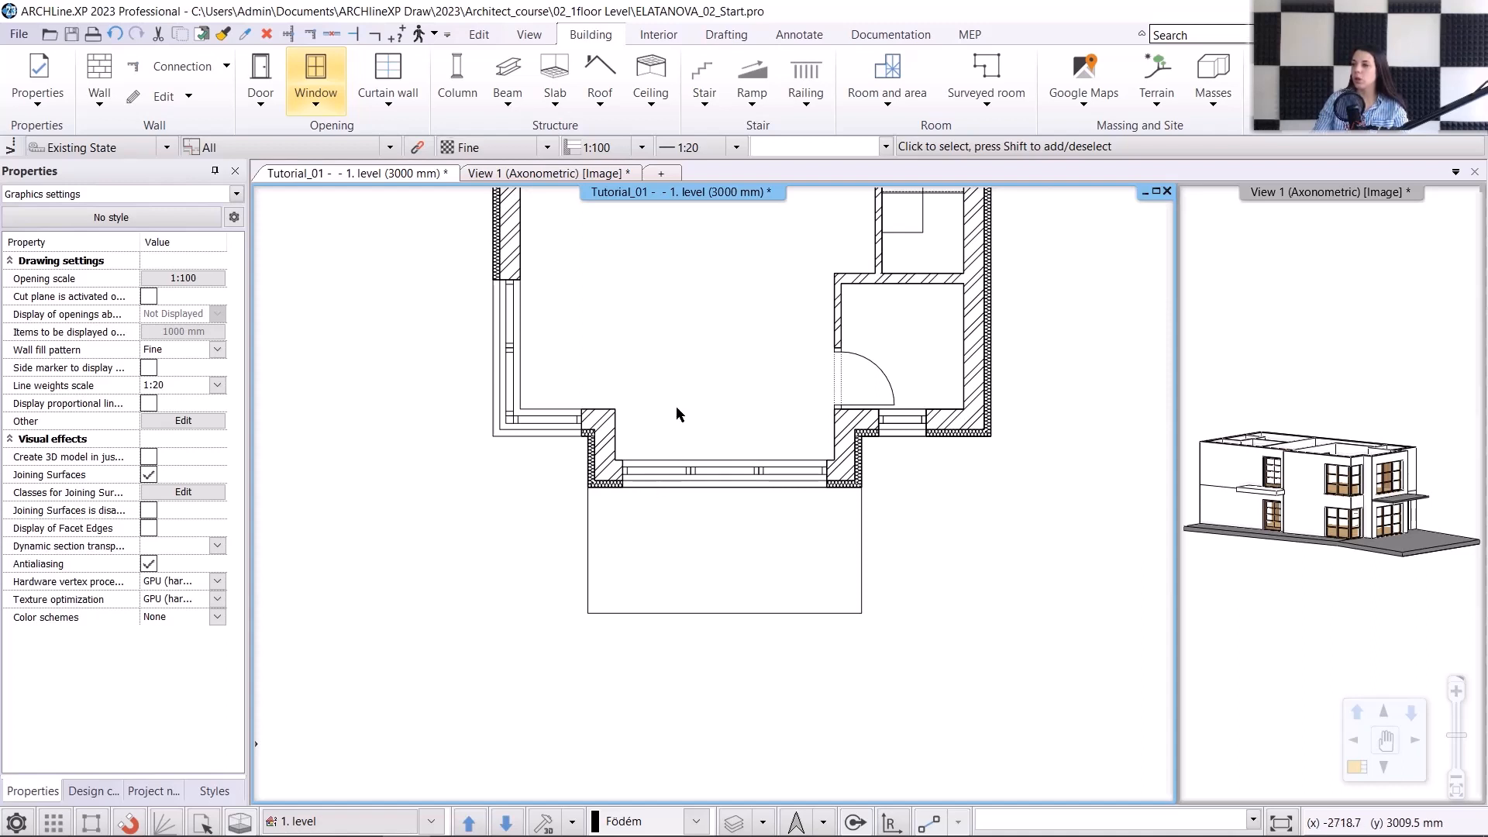
Step: Change the default slab to a -200 mm base offset and Bright_white material, keeping the -100 mm thickness
{"action": "right_click", "coordinate": [587, 93]}
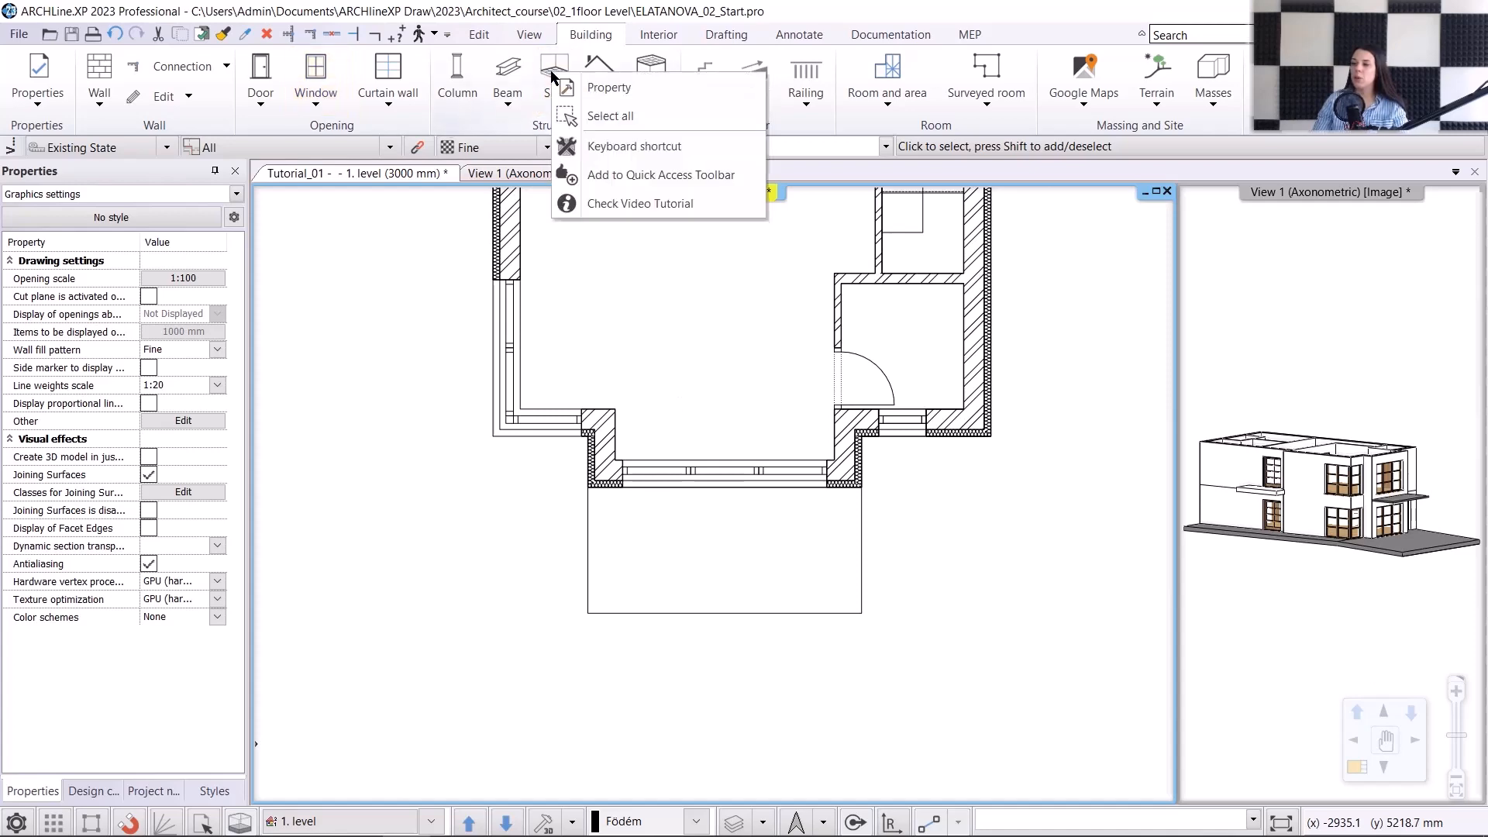
{"action": "key", "text": "Escape"}
{"action": "double_click", "coordinate": [701, 255]}
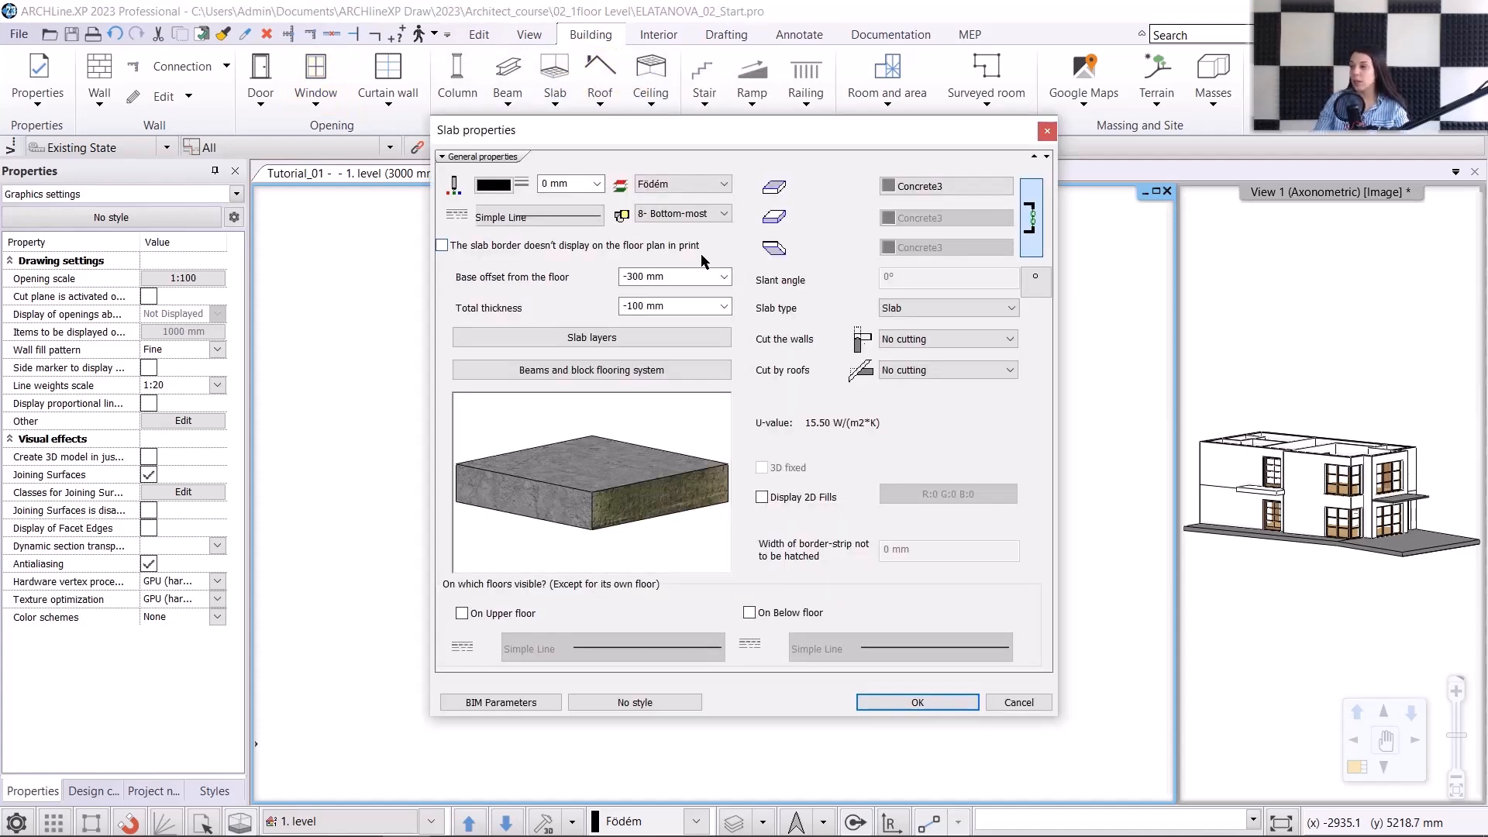
{"action": "left_click", "coordinate": [653, 282]}
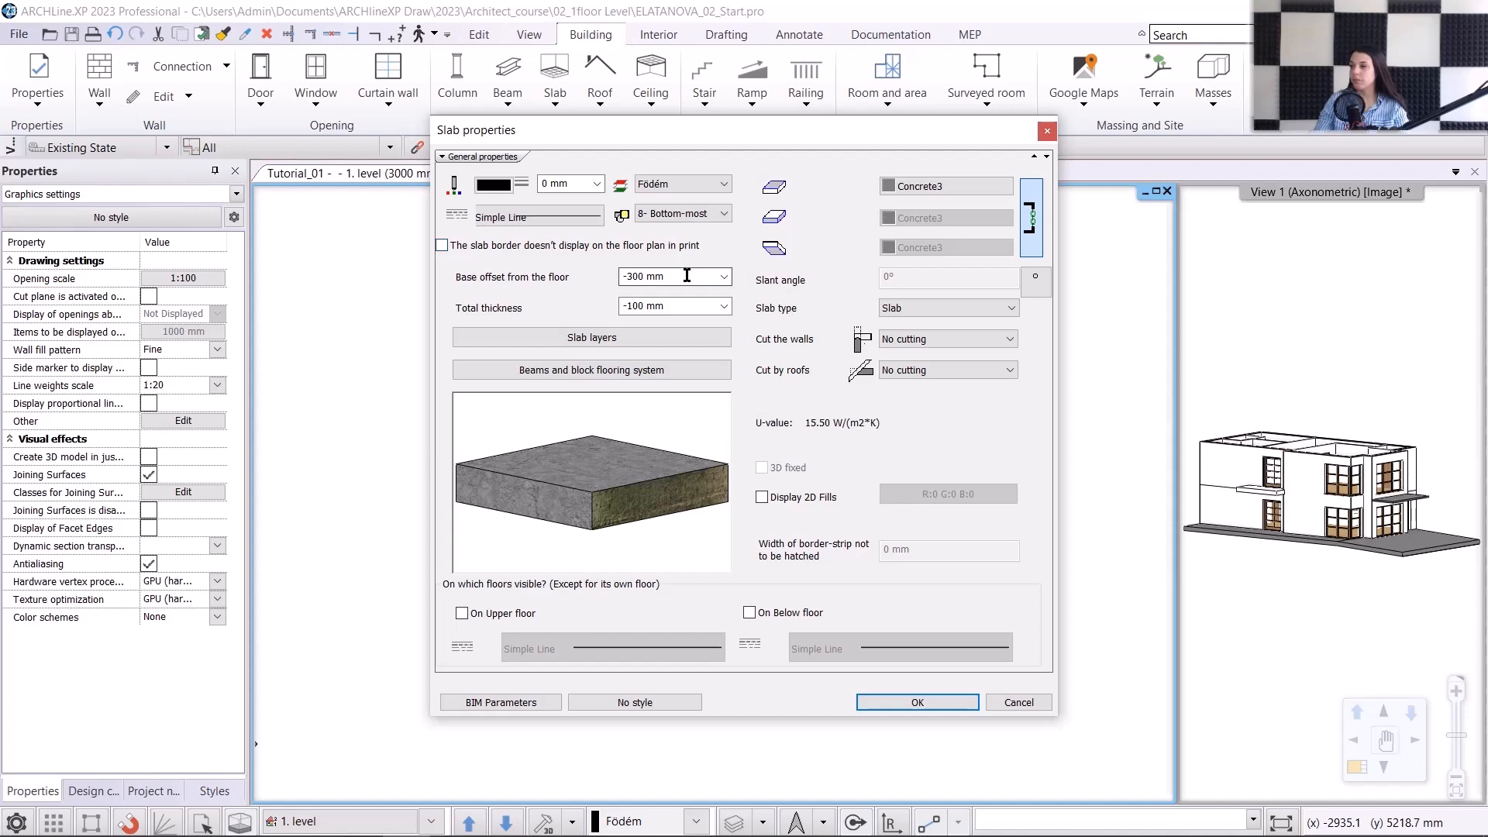
{"action": "left_click", "coordinate": [632, 276]}
{"action": "left_click", "coordinate": [946, 190]}
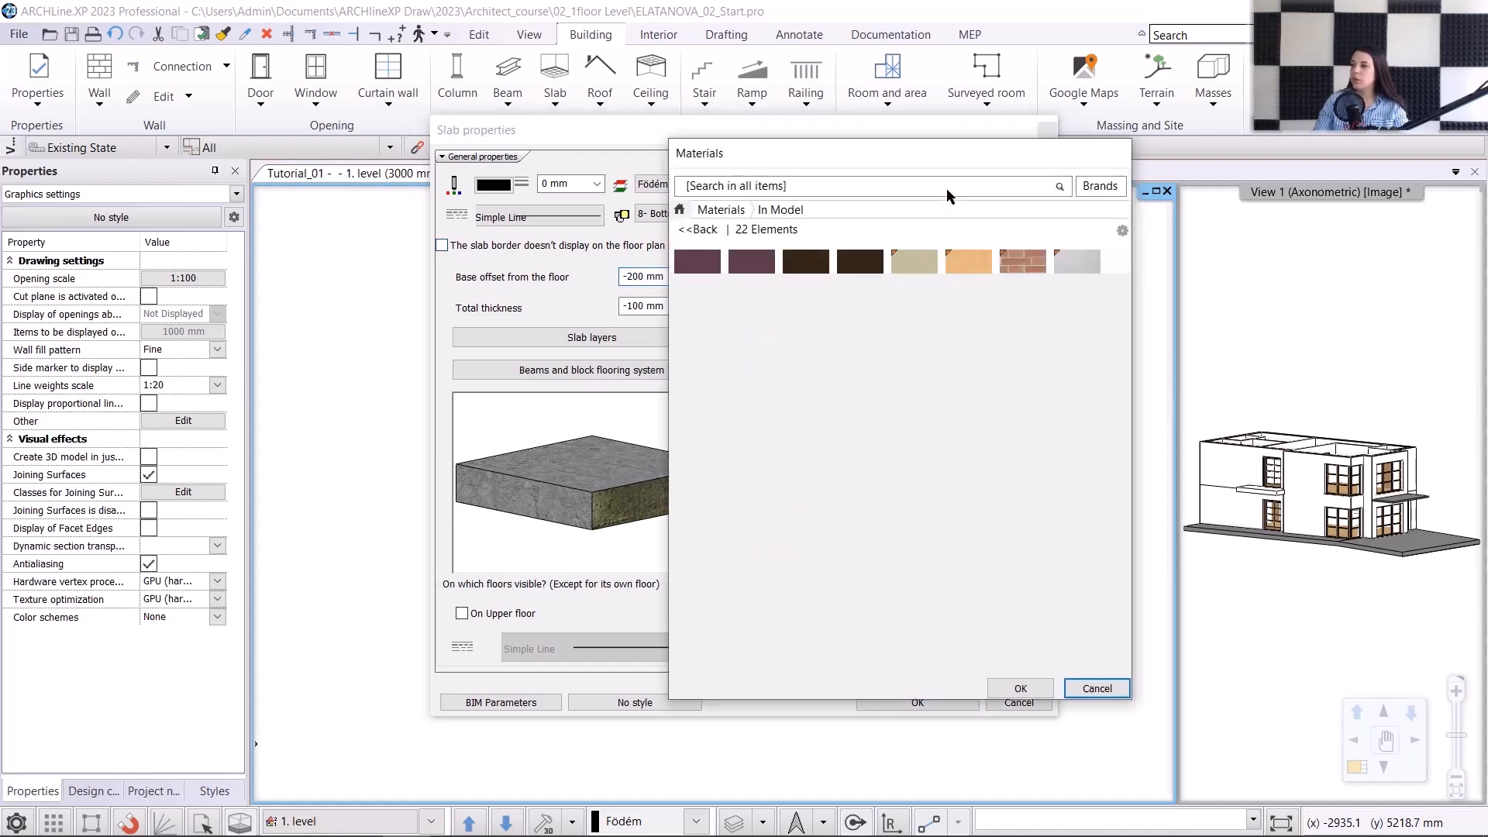
{"action": "left_click", "coordinate": [711, 386]}
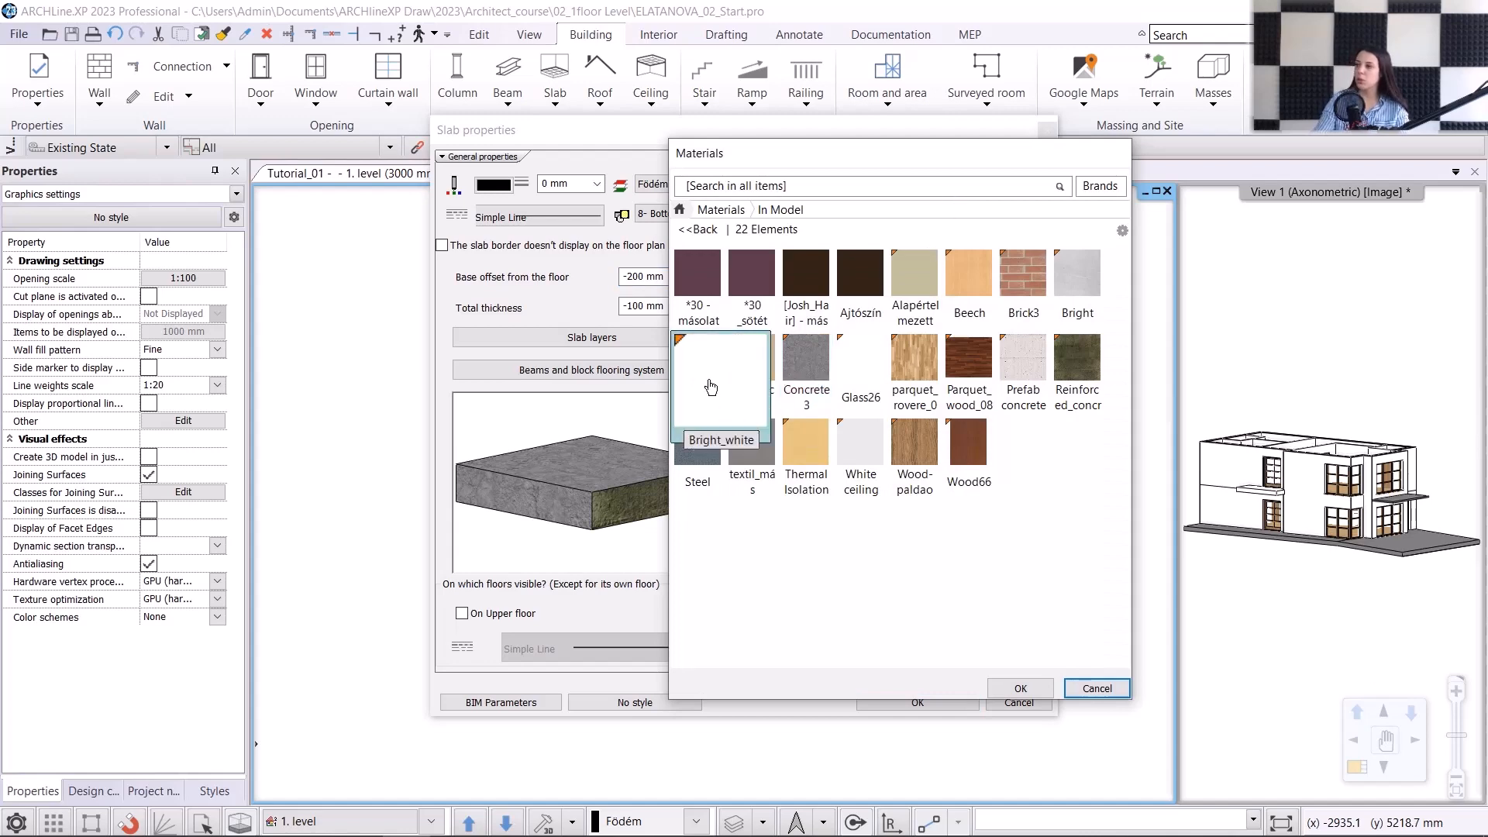
{"action": "left_click", "coordinate": [1019, 688]}
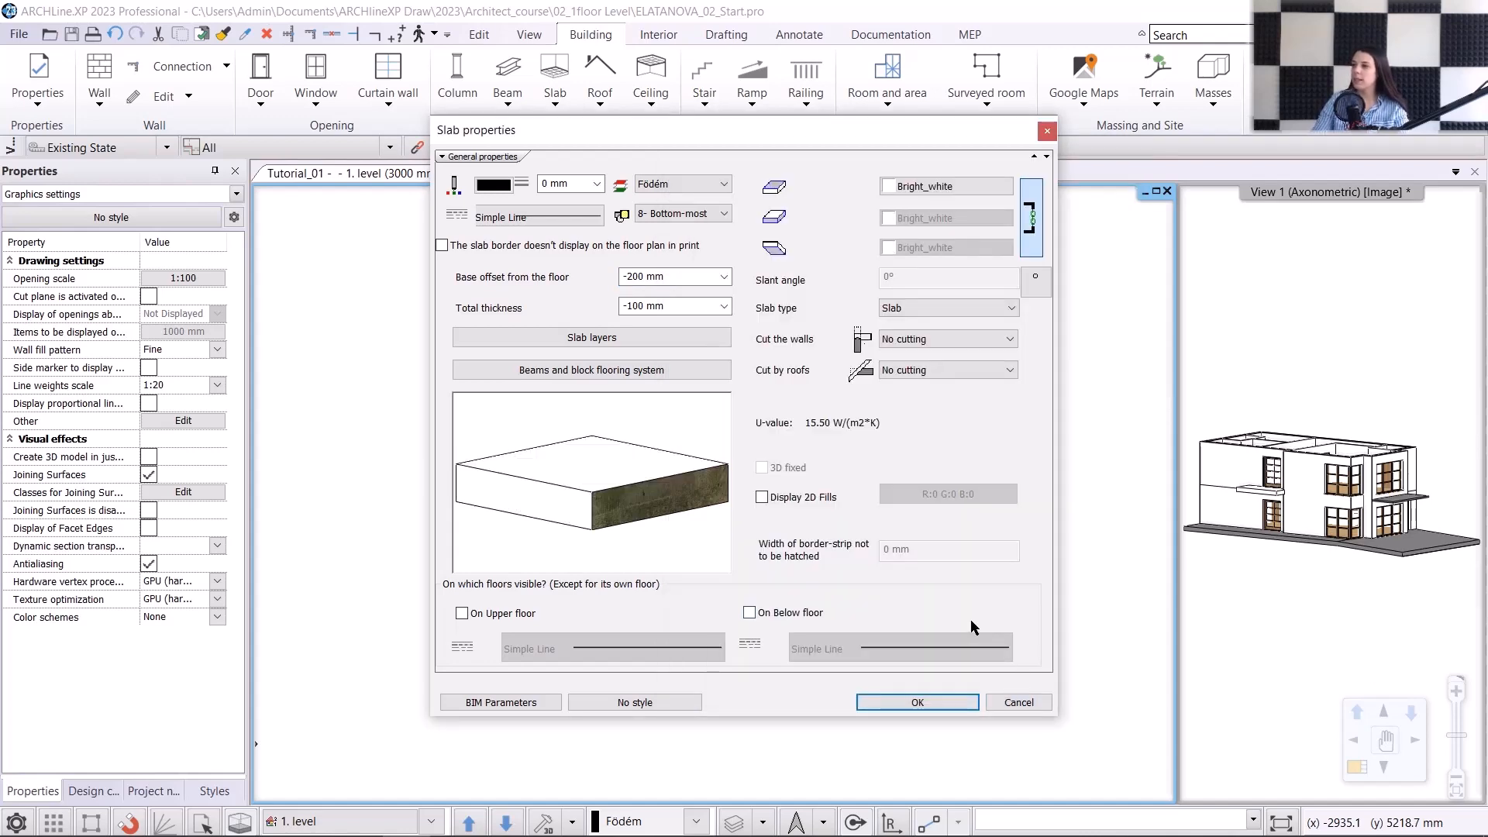
{"action": "left_click", "coordinate": [917, 702]}
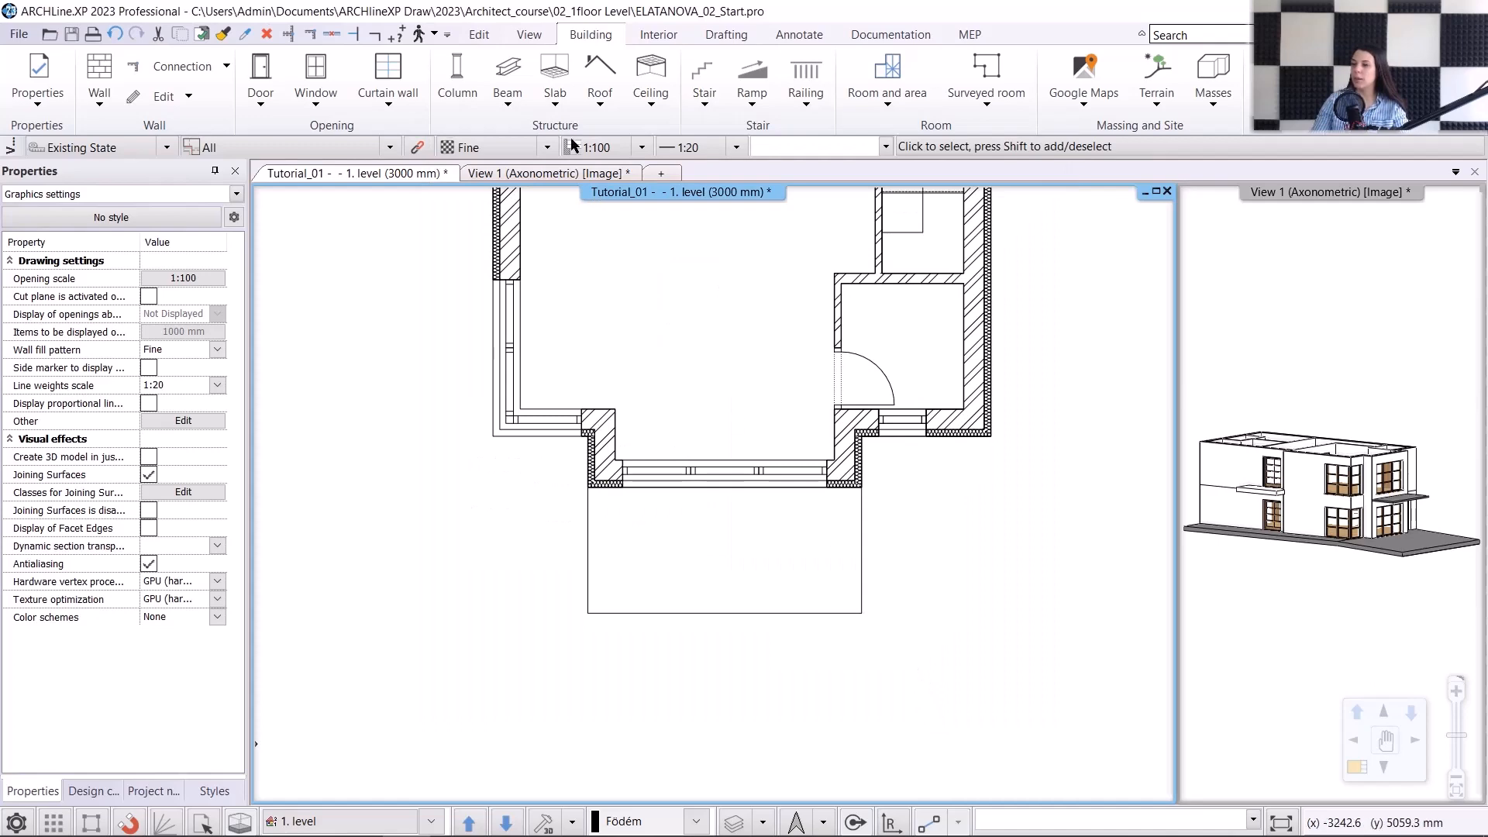
Step: Draw a second slab over the same rectangle in front of the bay, using its corners and perpendicular closing
{"action": "left_click", "coordinate": [546, 93]}
{"action": "left_click", "coordinate": [574, 110]}
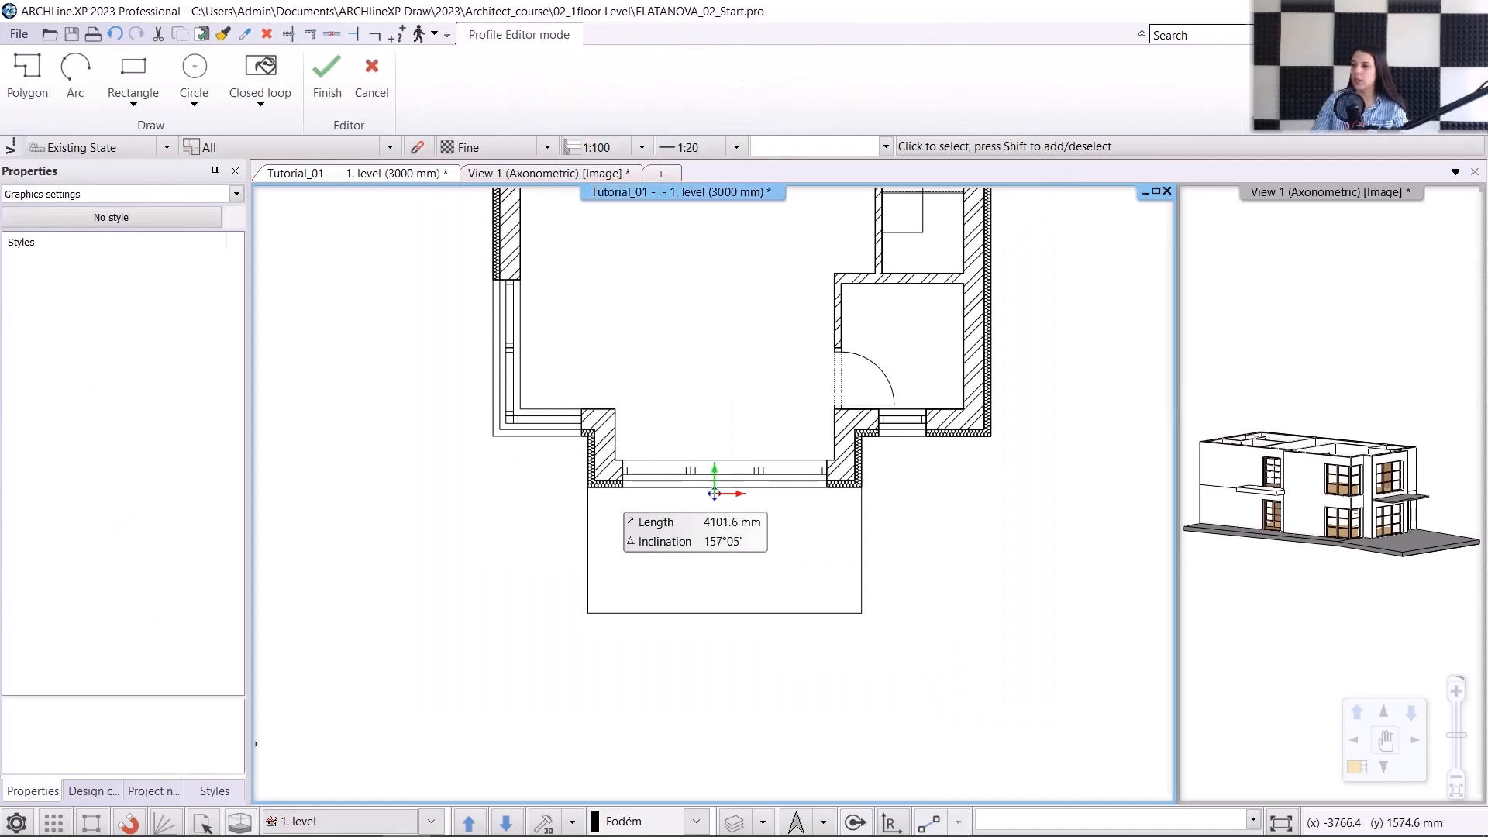
{"action": "left_click", "coordinate": [588, 488]}
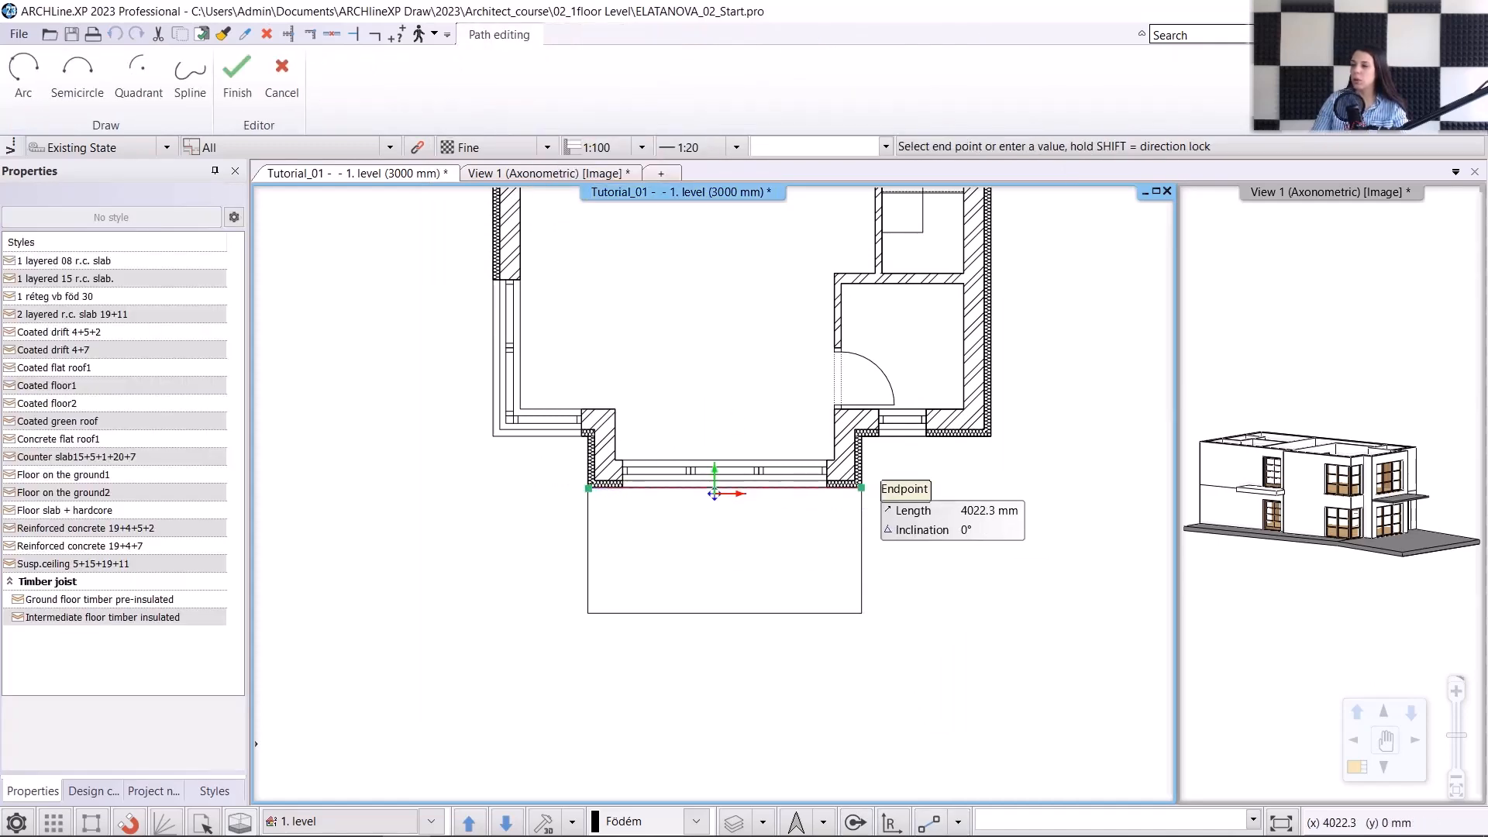
{"action": "left_click", "coordinate": [861, 487]}
{"action": "left_click", "coordinate": [861, 612]}
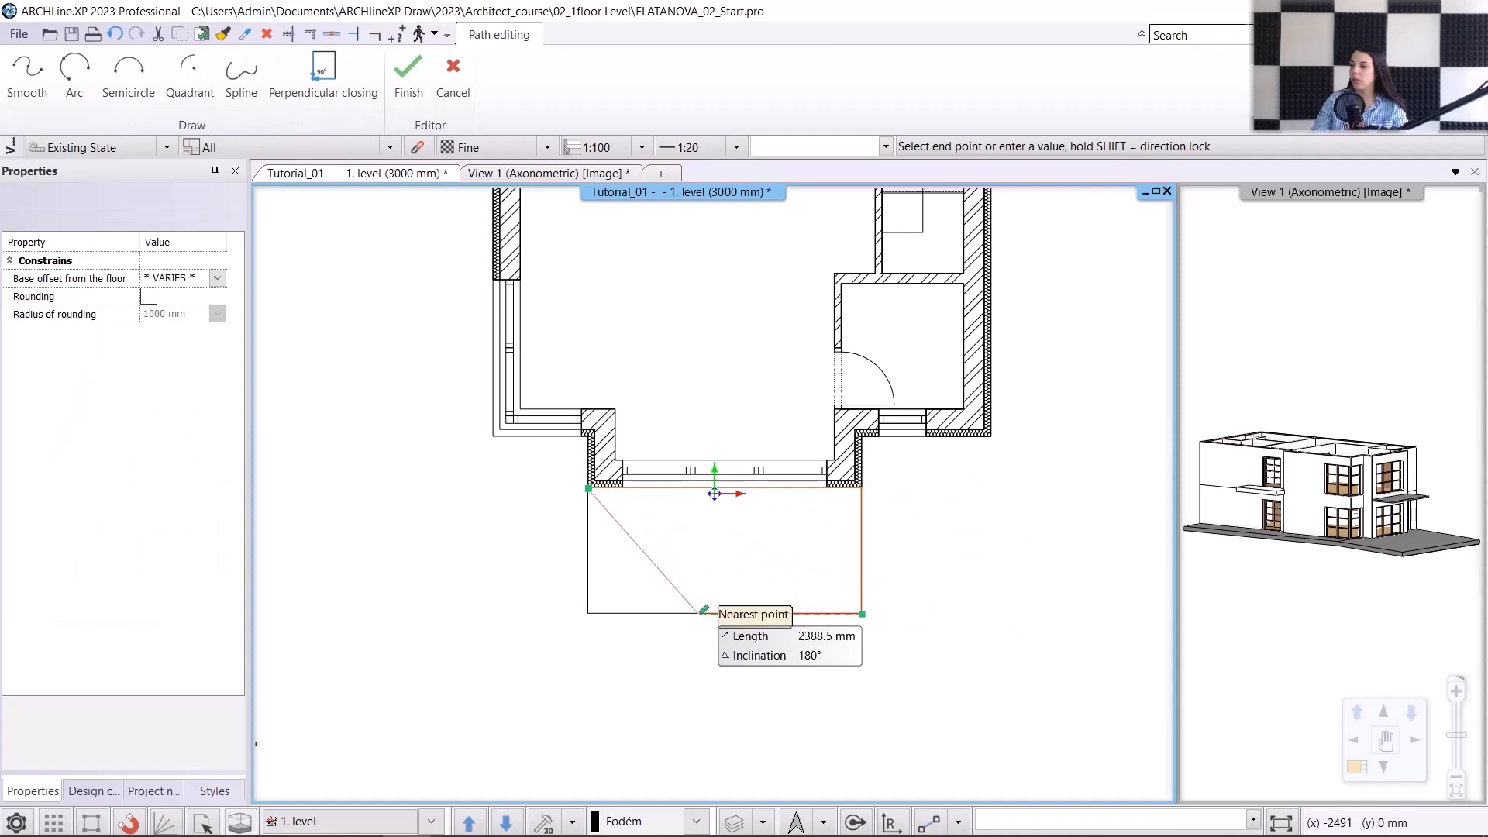
{"action": "left_click", "coordinate": [322, 80]}
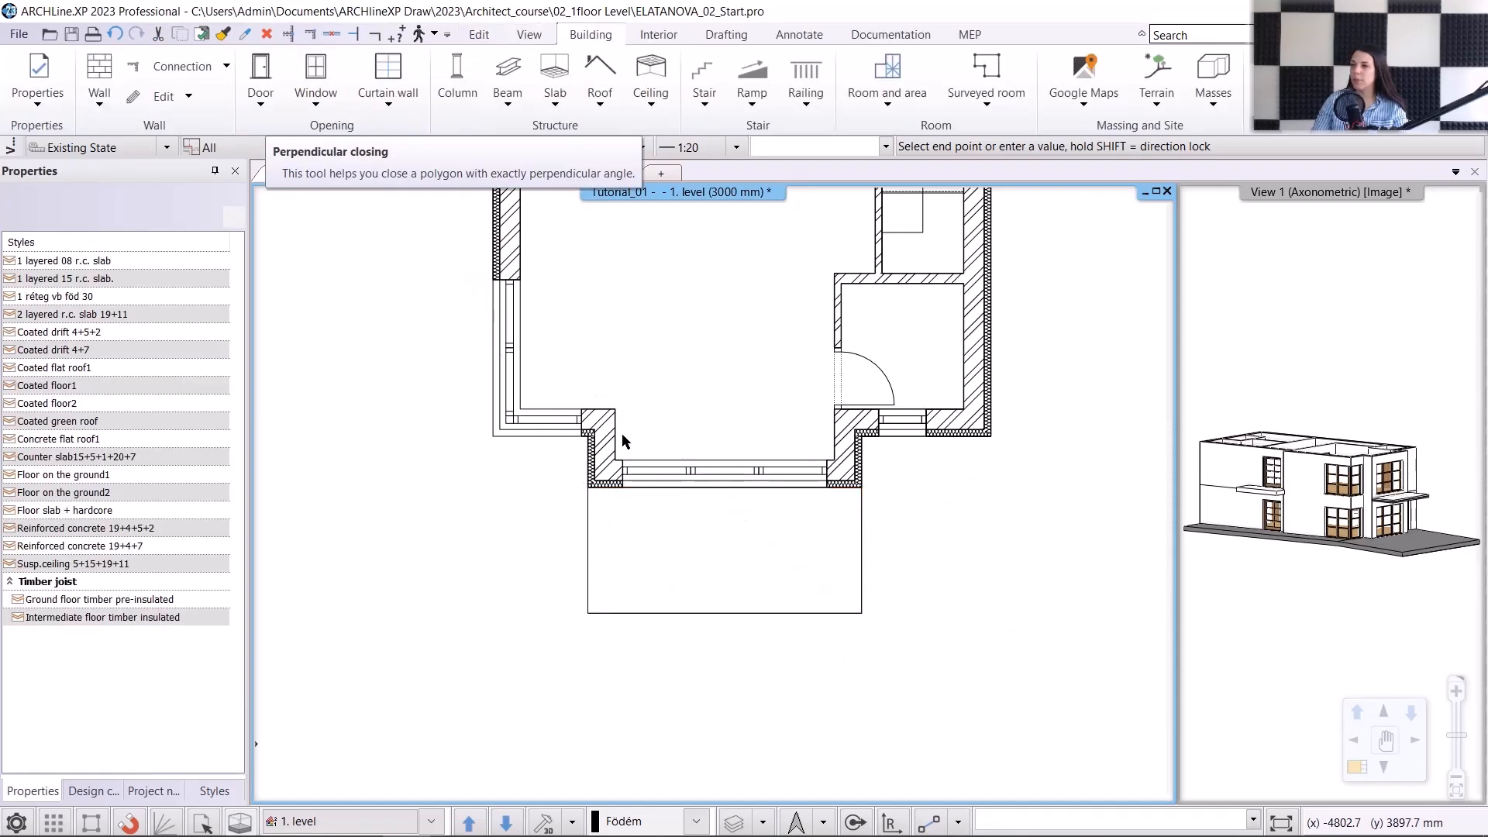
Step: Offset all edges of the upper white slab outward by 100 mm
{"action": "left_click", "coordinate": [741, 516]}
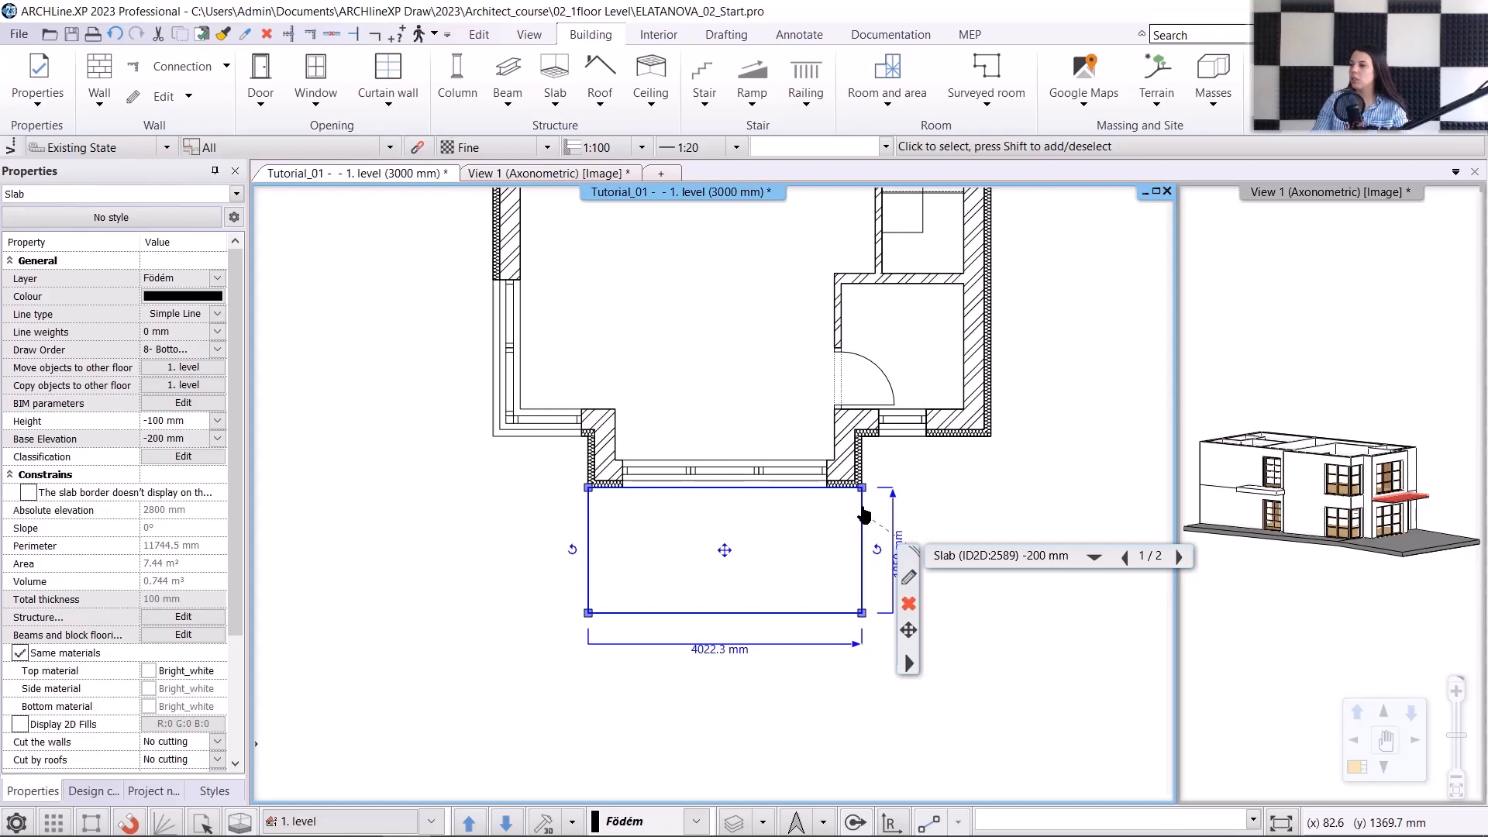
{"action": "mouse_move", "coordinate": [864, 511]}
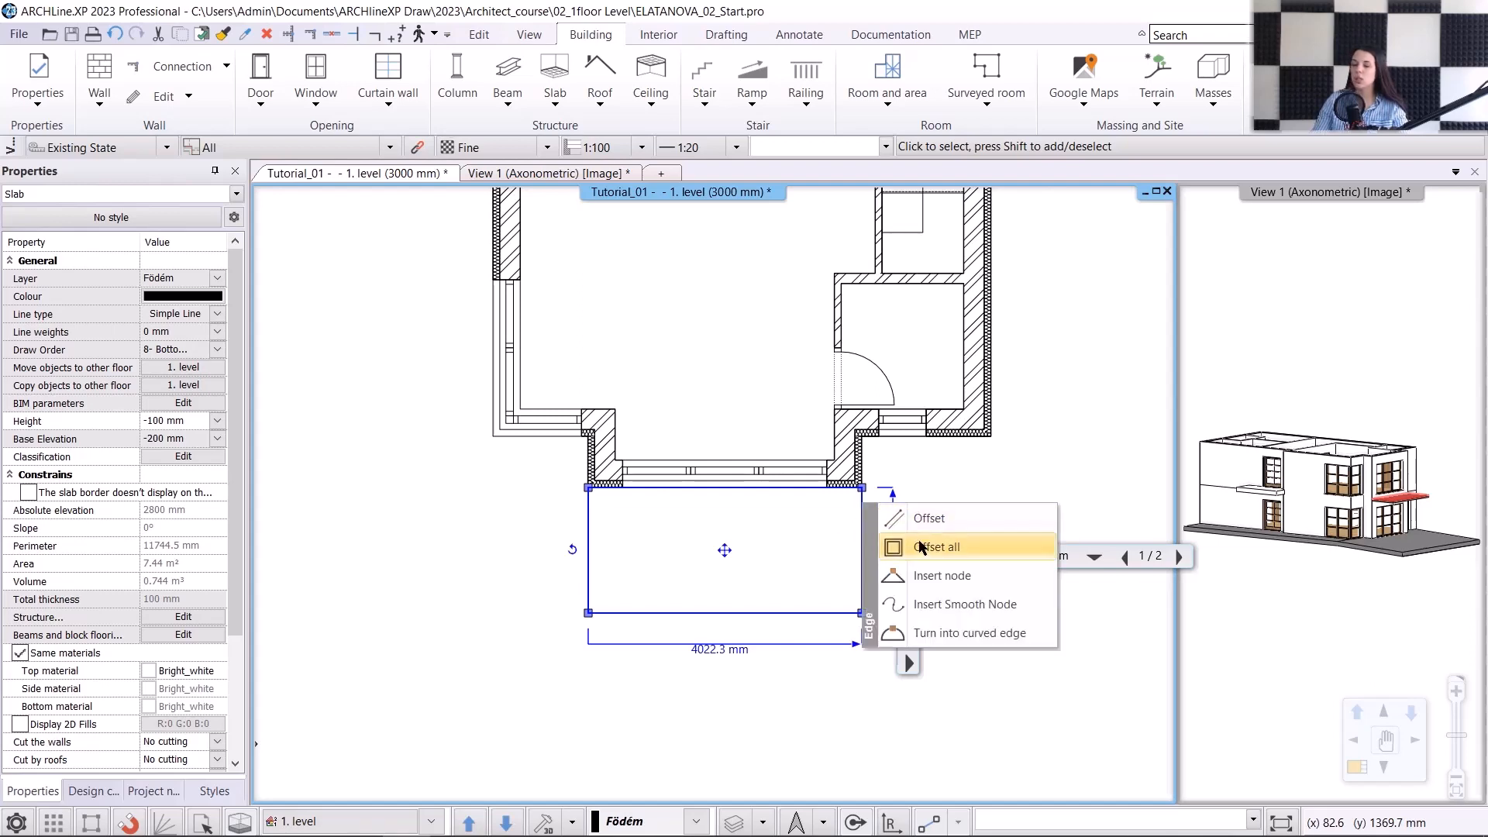
{"action": "left_click", "coordinate": [918, 551]}
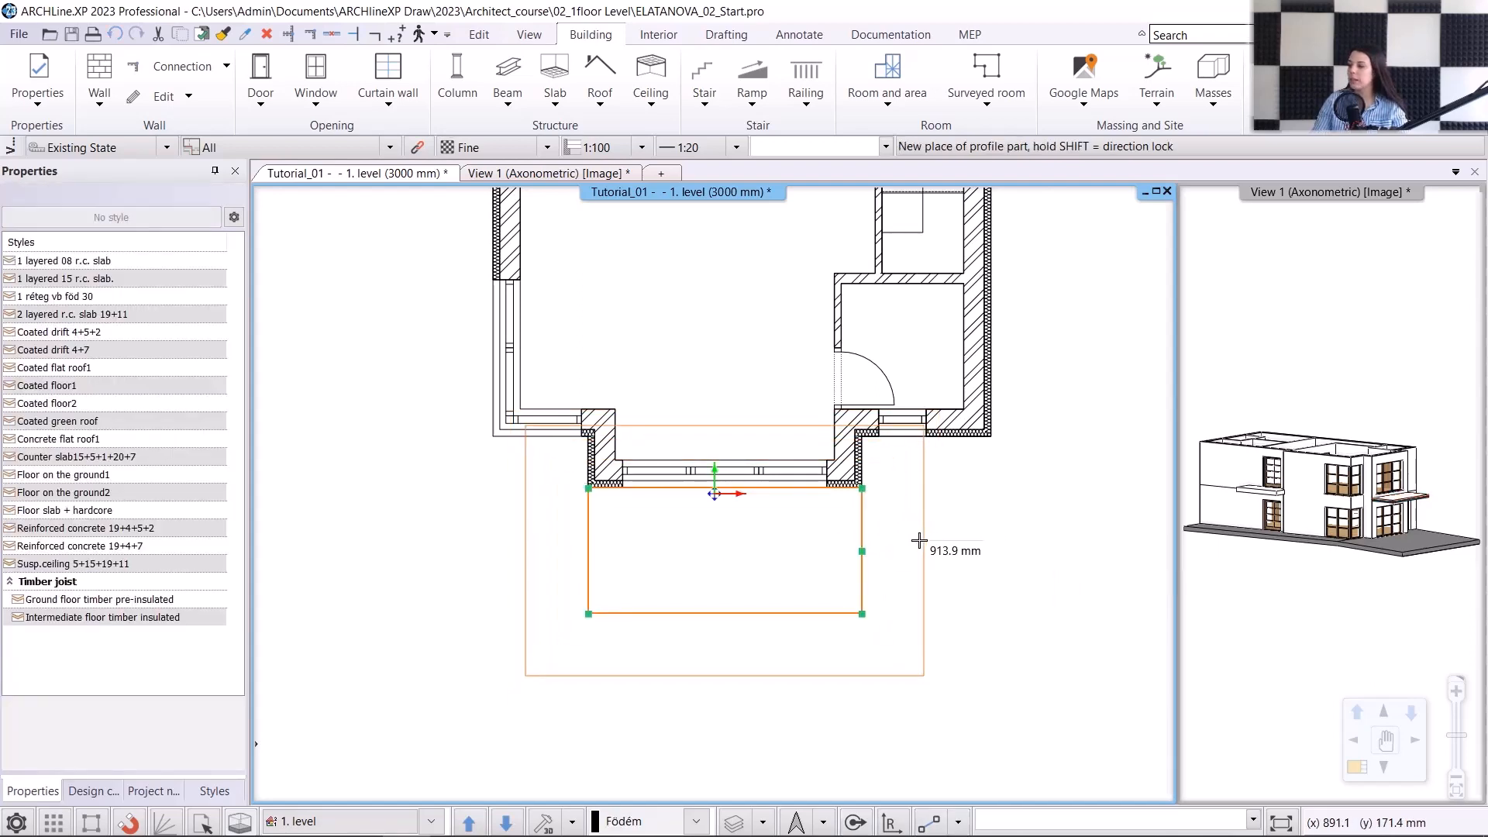
{"action": "type", "text": "100"}
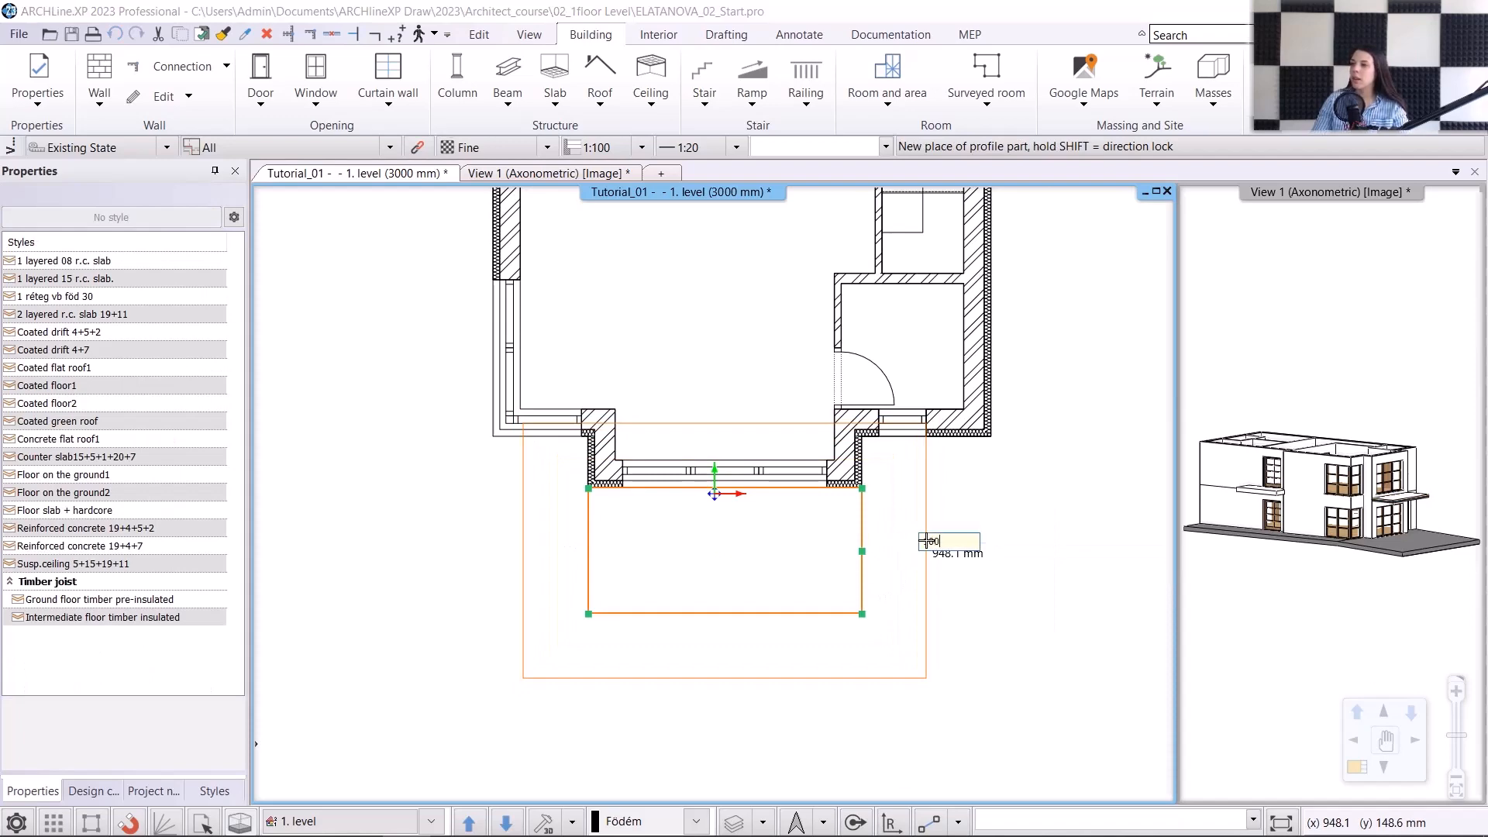
{"action": "key", "text": "Return"}
Step: Offset the white slab's wall-side edge 100 mm back to the outer face of the bay wall
{"action": "scroll", "coordinate": [793, 524], "scroll_direction": "up", "scroll_amount": 2}
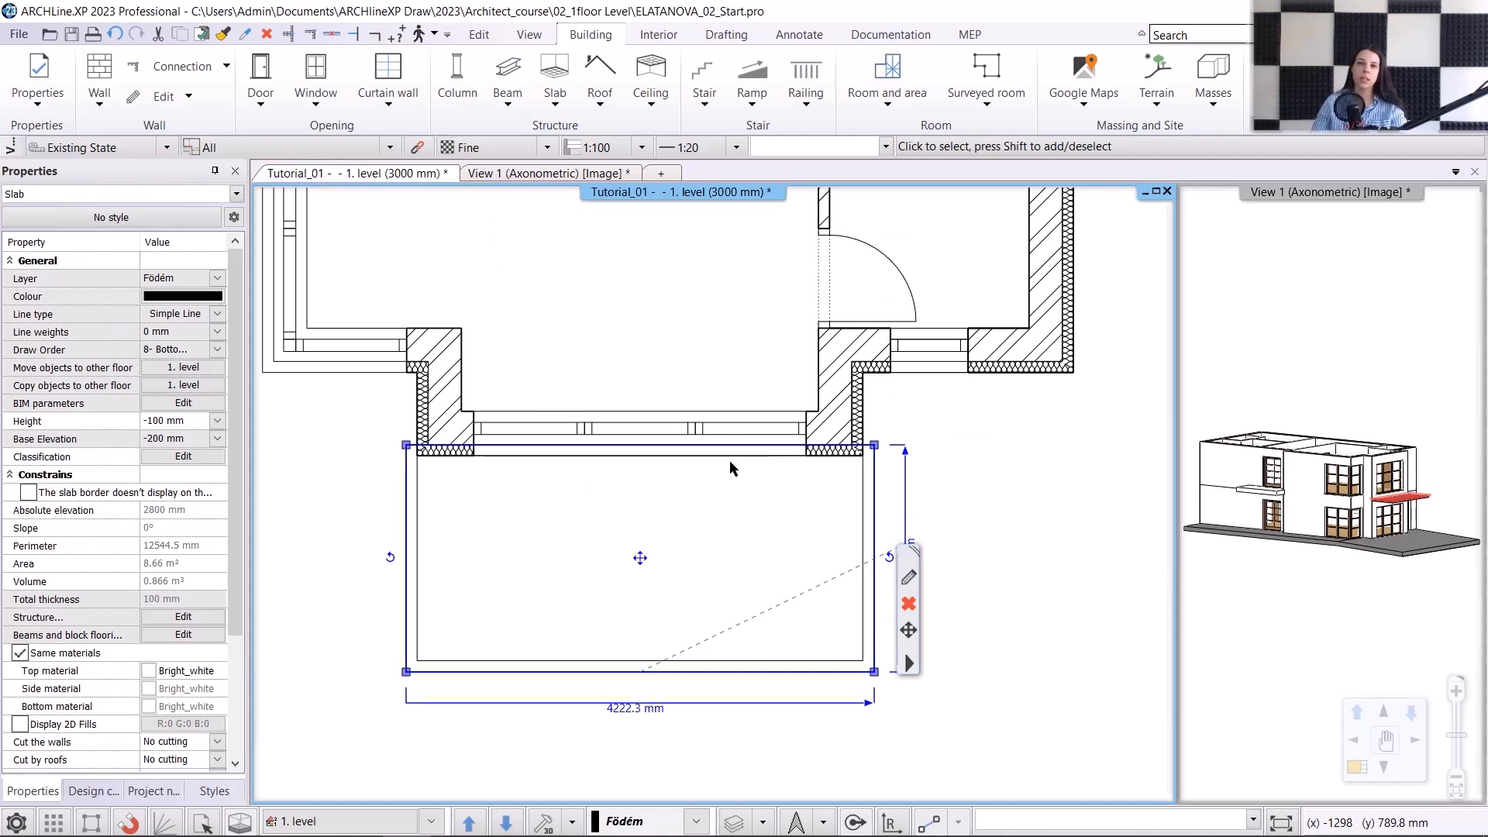
{"action": "left_click", "coordinate": [732, 454]}
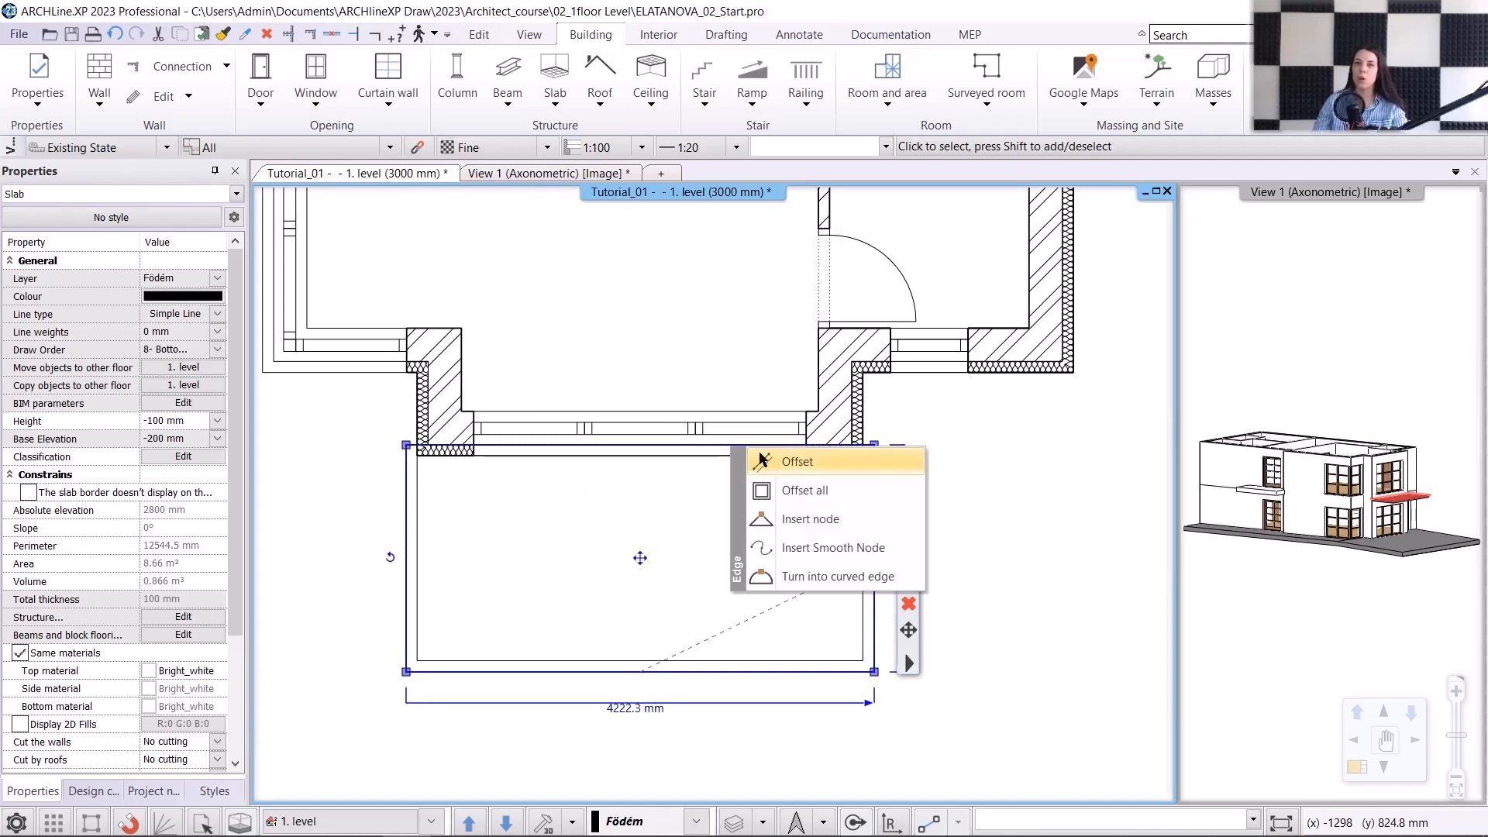
{"action": "left_click", "coordinate": [771, 462]}
{"action": "left_click", "coordinate": [714, 456]}
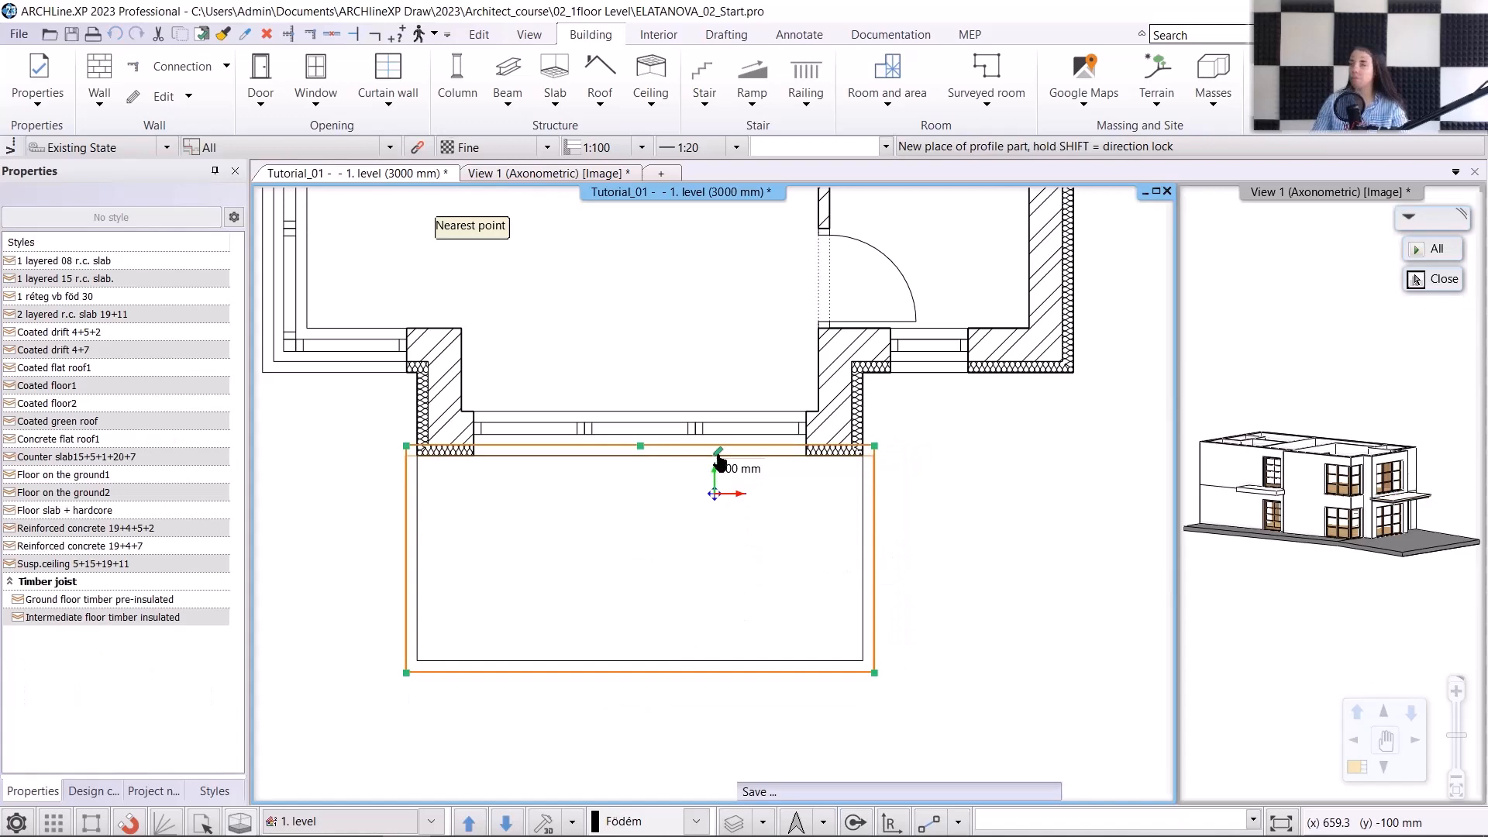
Step: Insert a node on the white slab's wall-side edge at the right outer corner of the bay wall
{"action": "scroll", "coordinate": [876, 459], "scroll_direction": "up", "scroll_amount": 2}
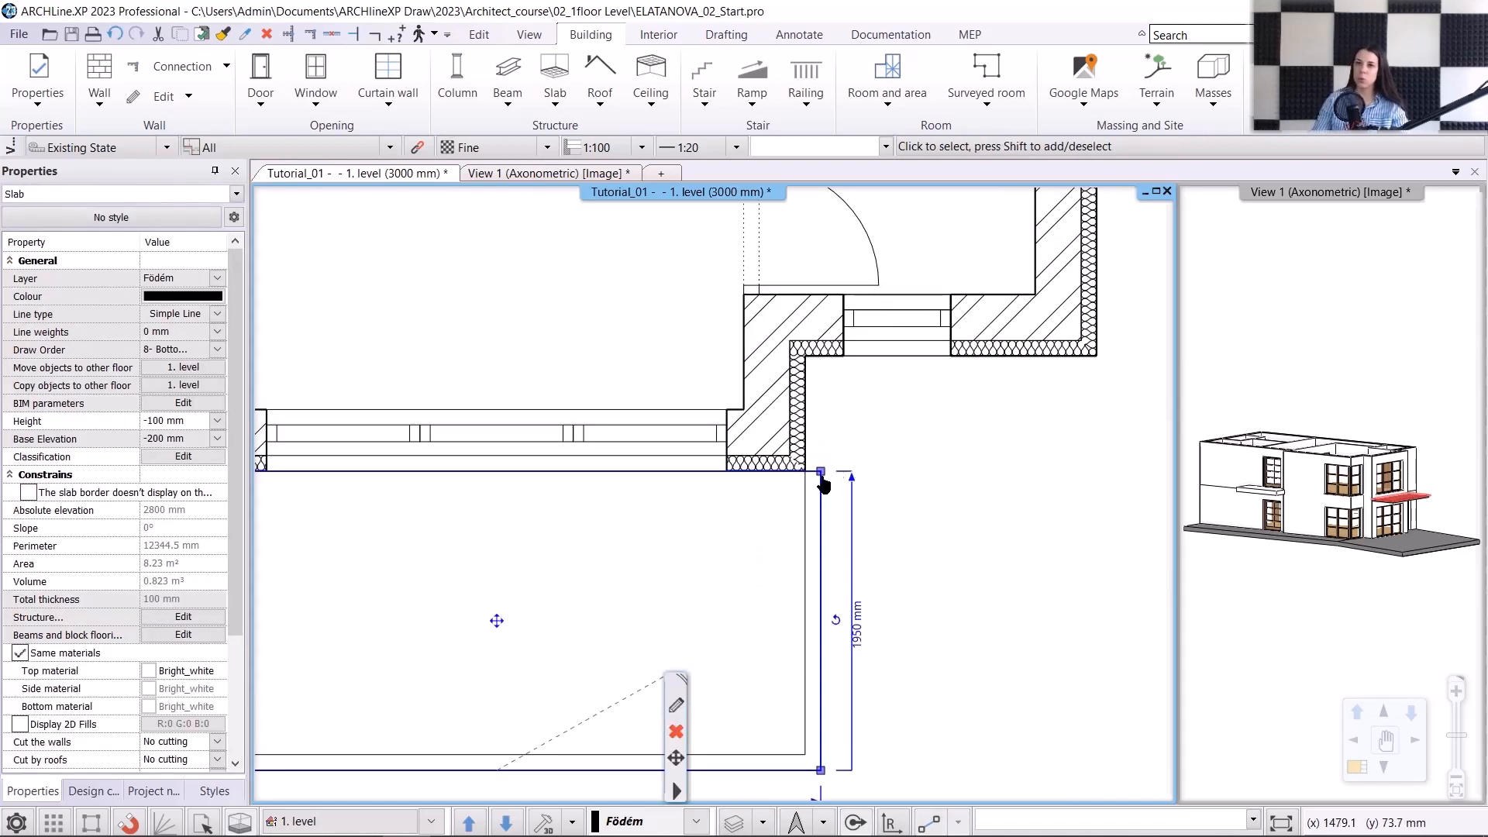
{"action": "scroll", "coordinate": [824, 482], "scroll_direction": "up", "scroll_amount": 2}
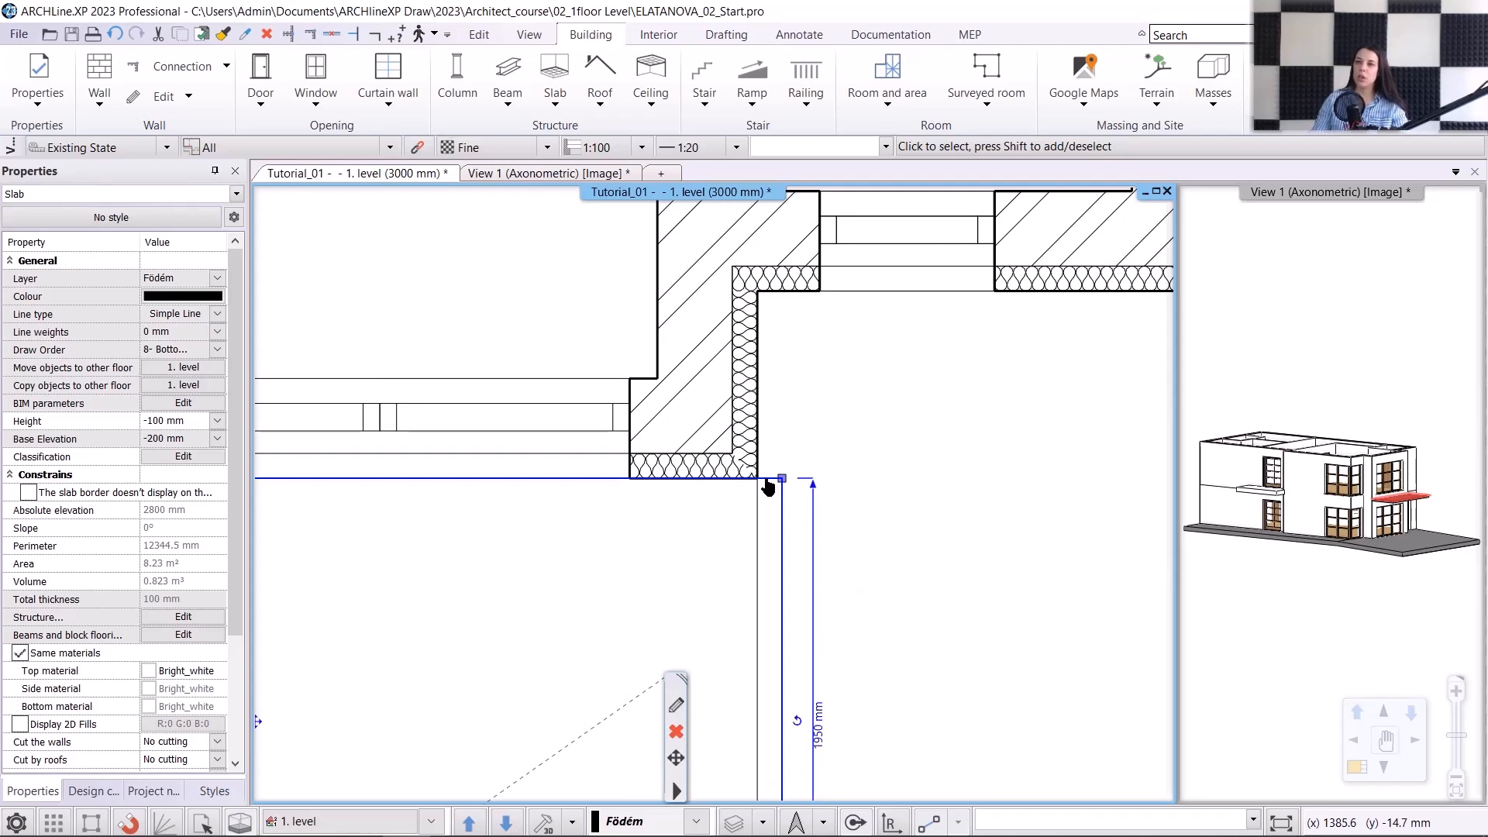
{"action": "mouse_move", "coordinate": [767, 485]}
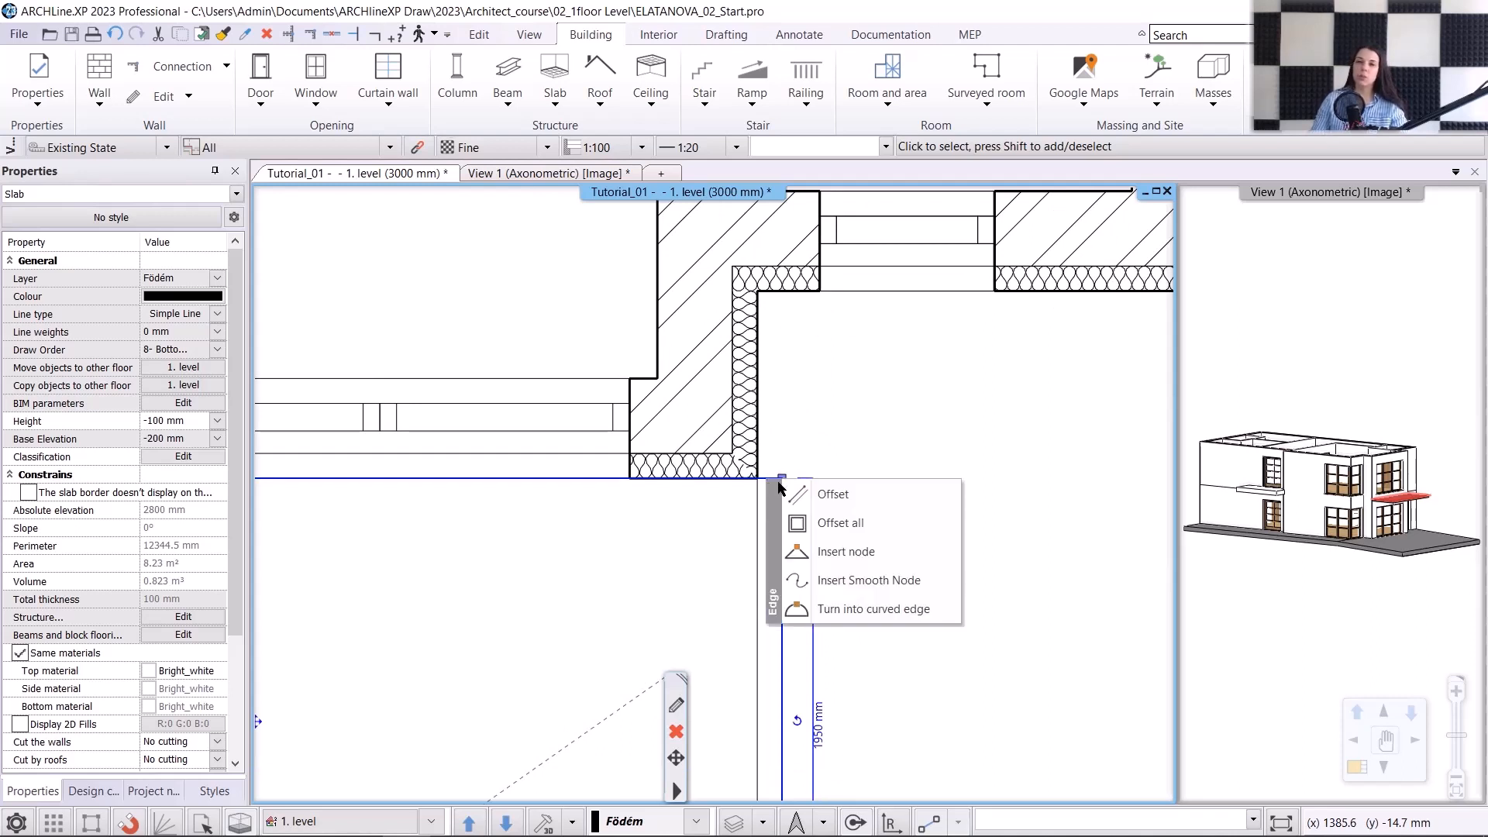
{"action": "left_click", "coordinate": [807, 548]}
{"action": "left_click", "coordinate": [750, 482]}
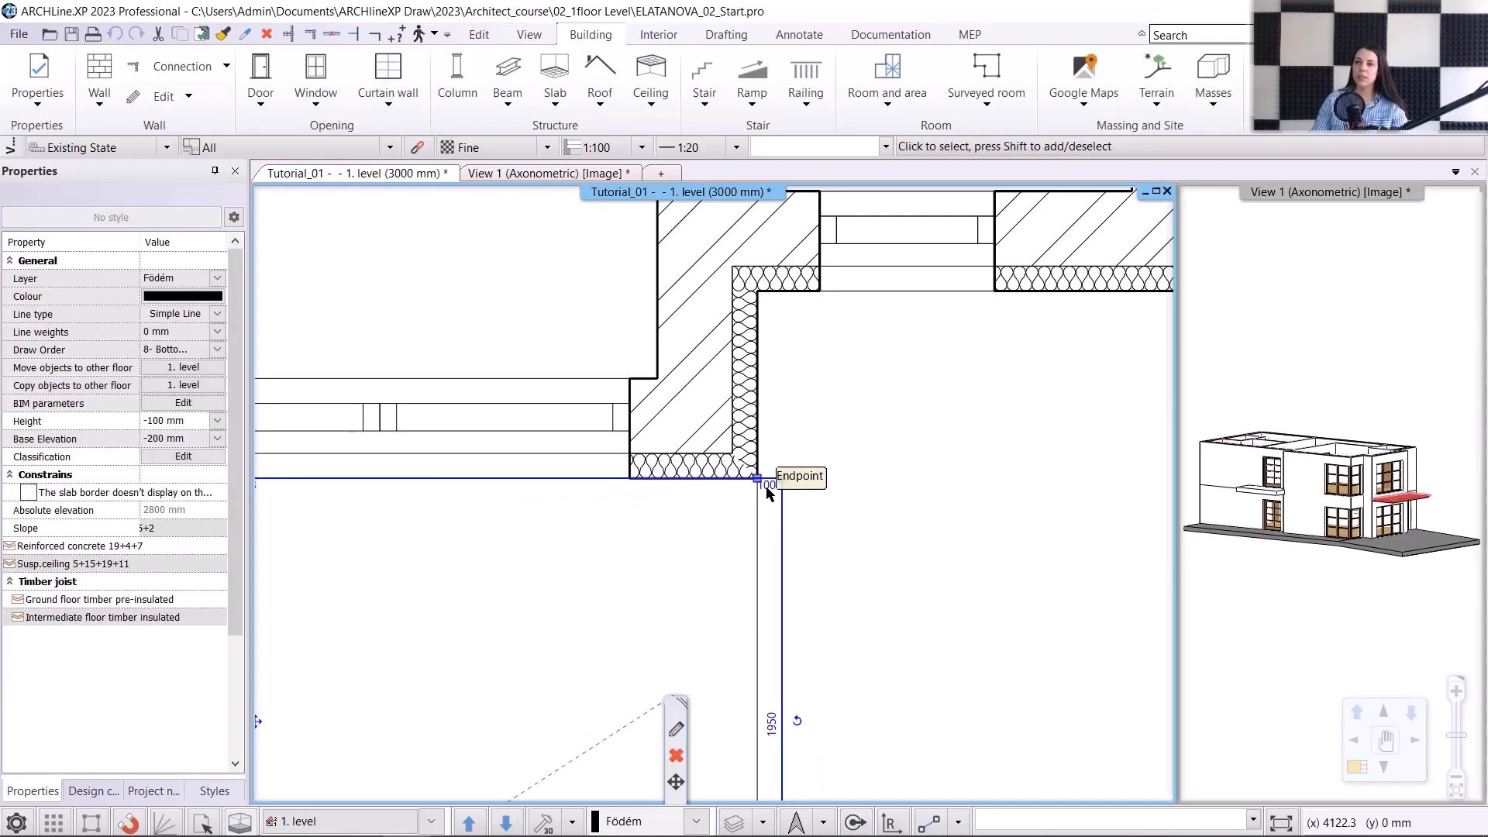
Step: Offset the short edge segment beyond the bay's right corner 750 mm back to the recessed facade's outer face
{"action": "scroll", "coordinate": [763, 484], "scroll_direction": "up", "scroll_amount": 1}
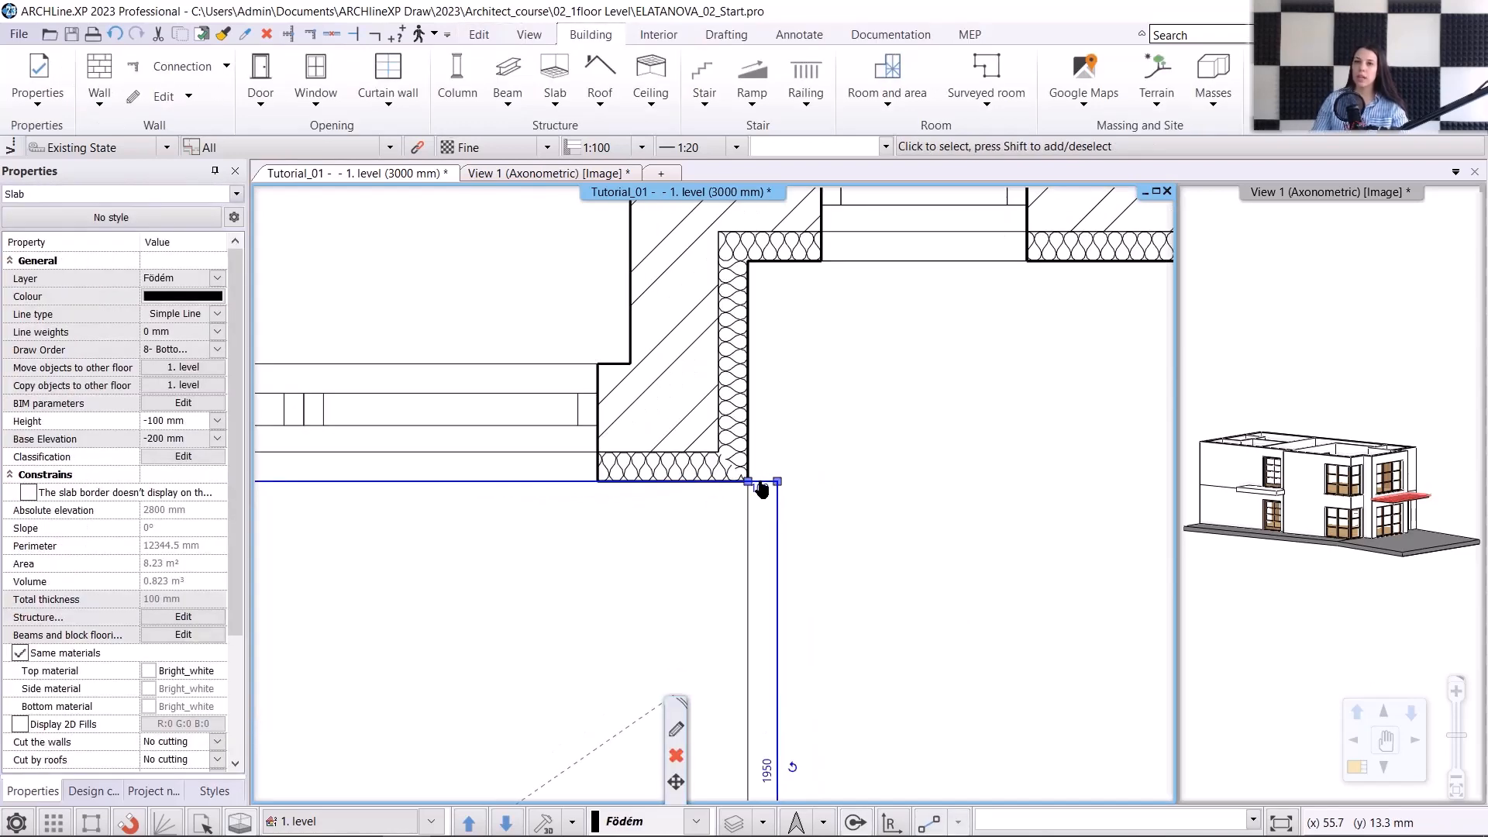
{"action": "mouse_move", "coordinate": [761, 489]}
{"action": "left_click", "coordinate": [805, 496]}
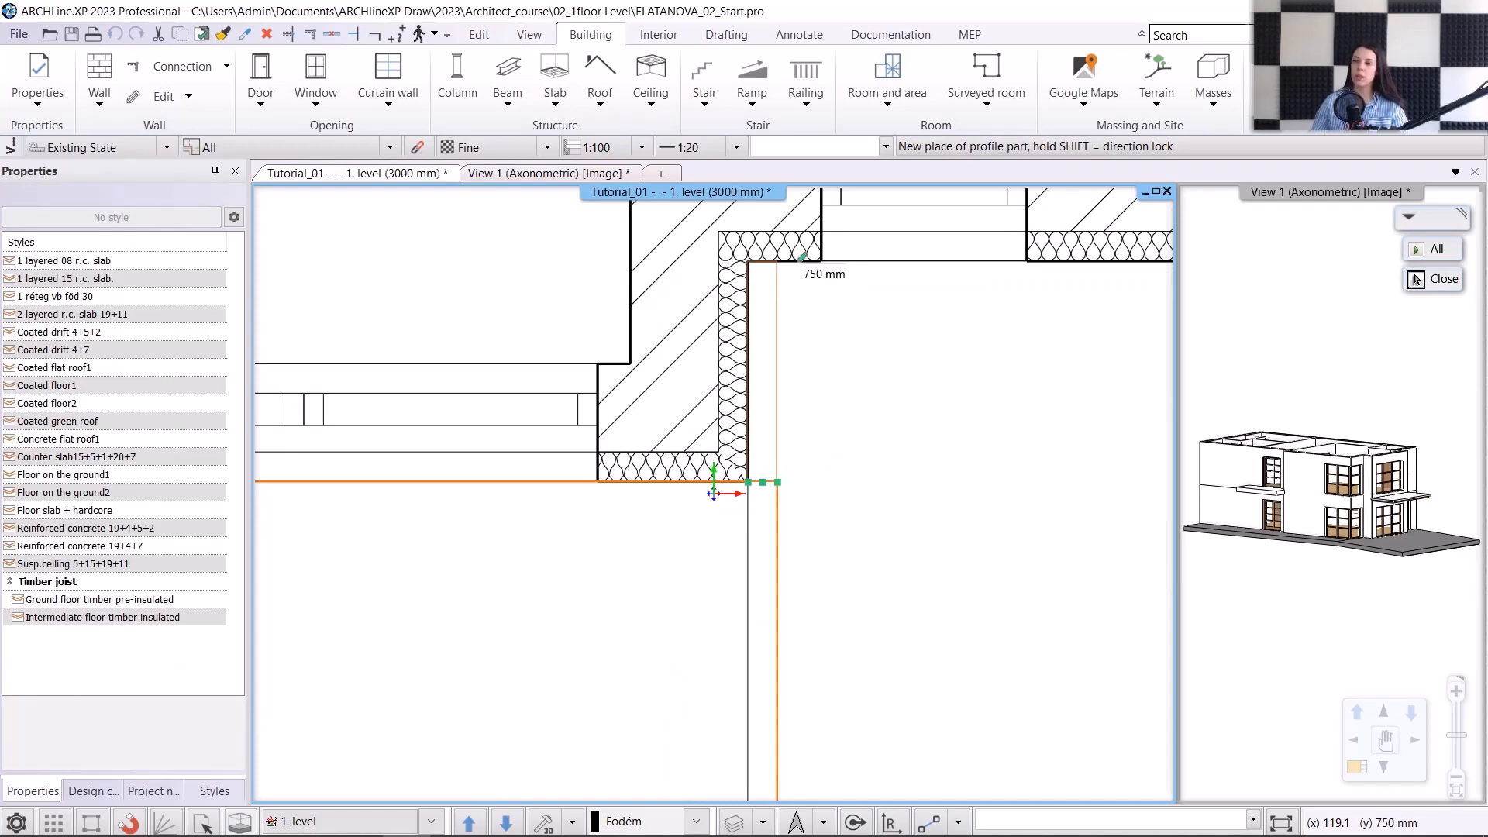
{"action": "left_click", "coordinate": [791, 261]}
Step: Insert a node on the white slab's wall-side edge at the left outer corner of the bay wall
{"action": "scroll", "coordinate": [701, 464], "scroll_direction": "down", "scroll_amount": 4}
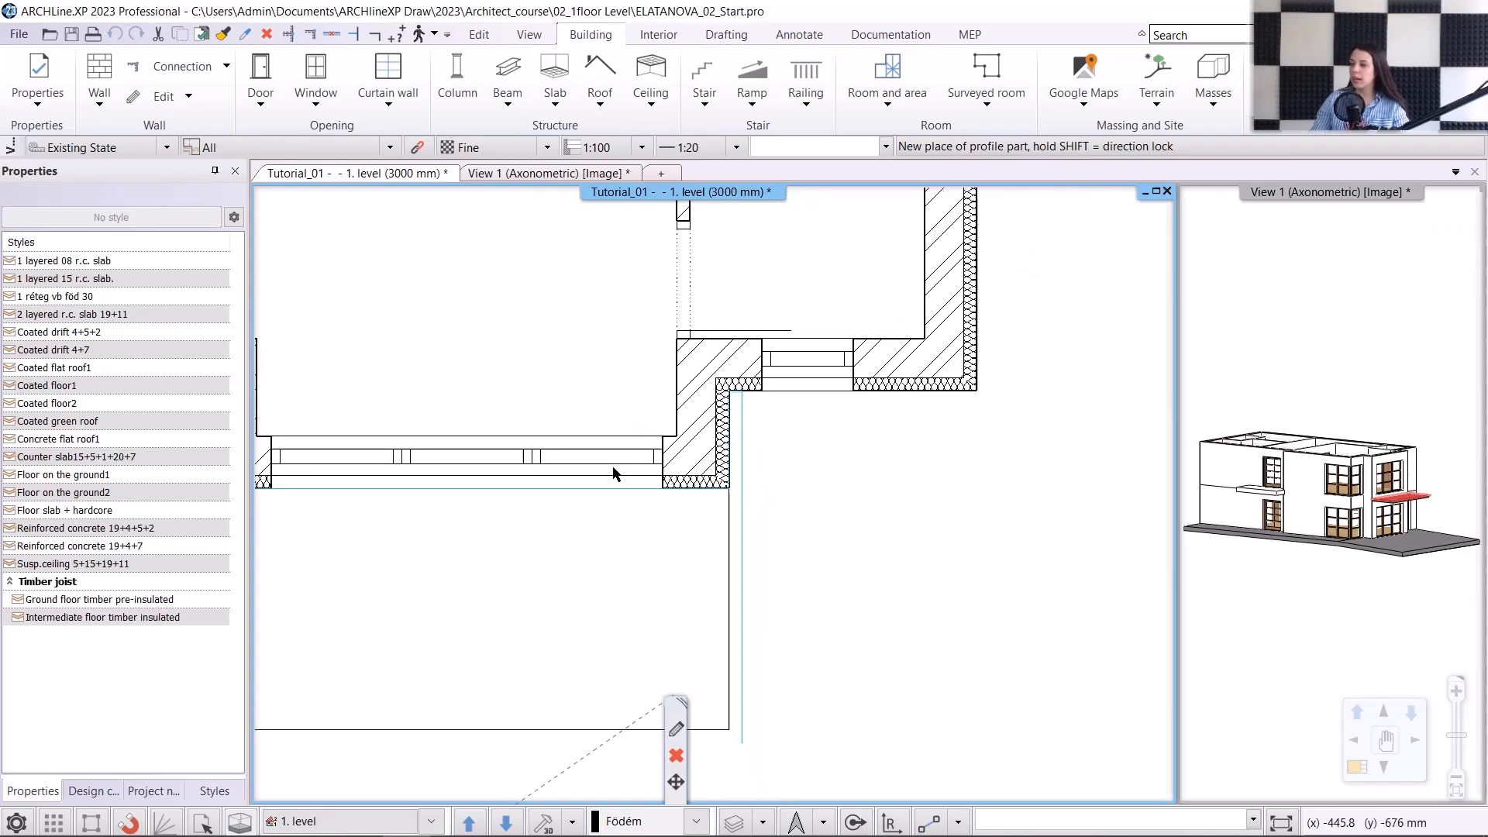
{"action": "middle_click_drag", "start_coordinate": [546, 475], "coordinate": [873, 442]}
{"action": "scroll", "coordinate": [513, 431], "scroll_direction": "up", "scroll_amount": 2}
{"action": "mouse_move", "coordinate": [546, 484]}
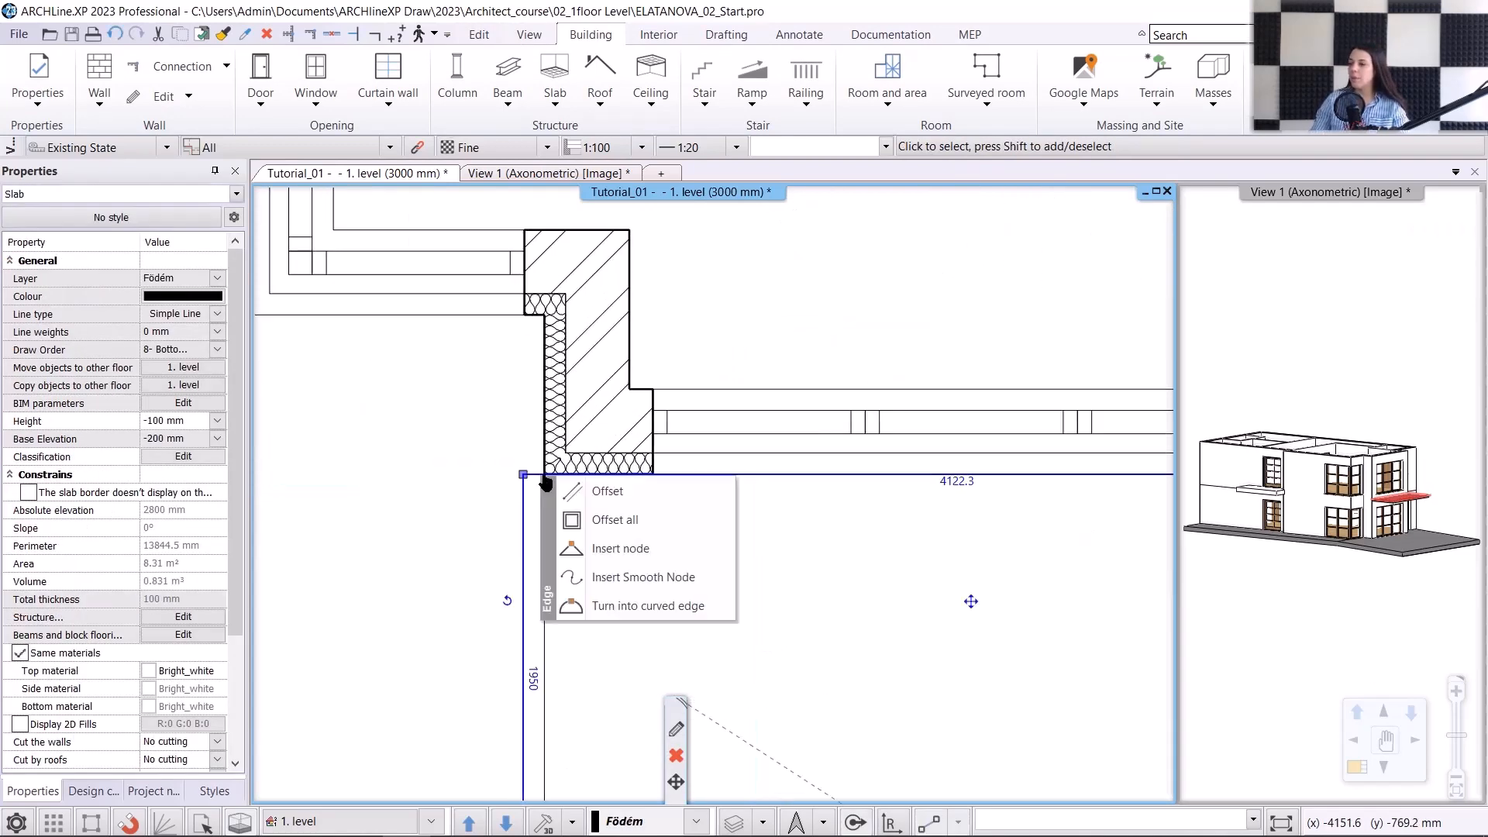
{"action": "left_click", "coordinate": [597, 542]}
{"action": "left_click", "coordinate": [537, 479]}
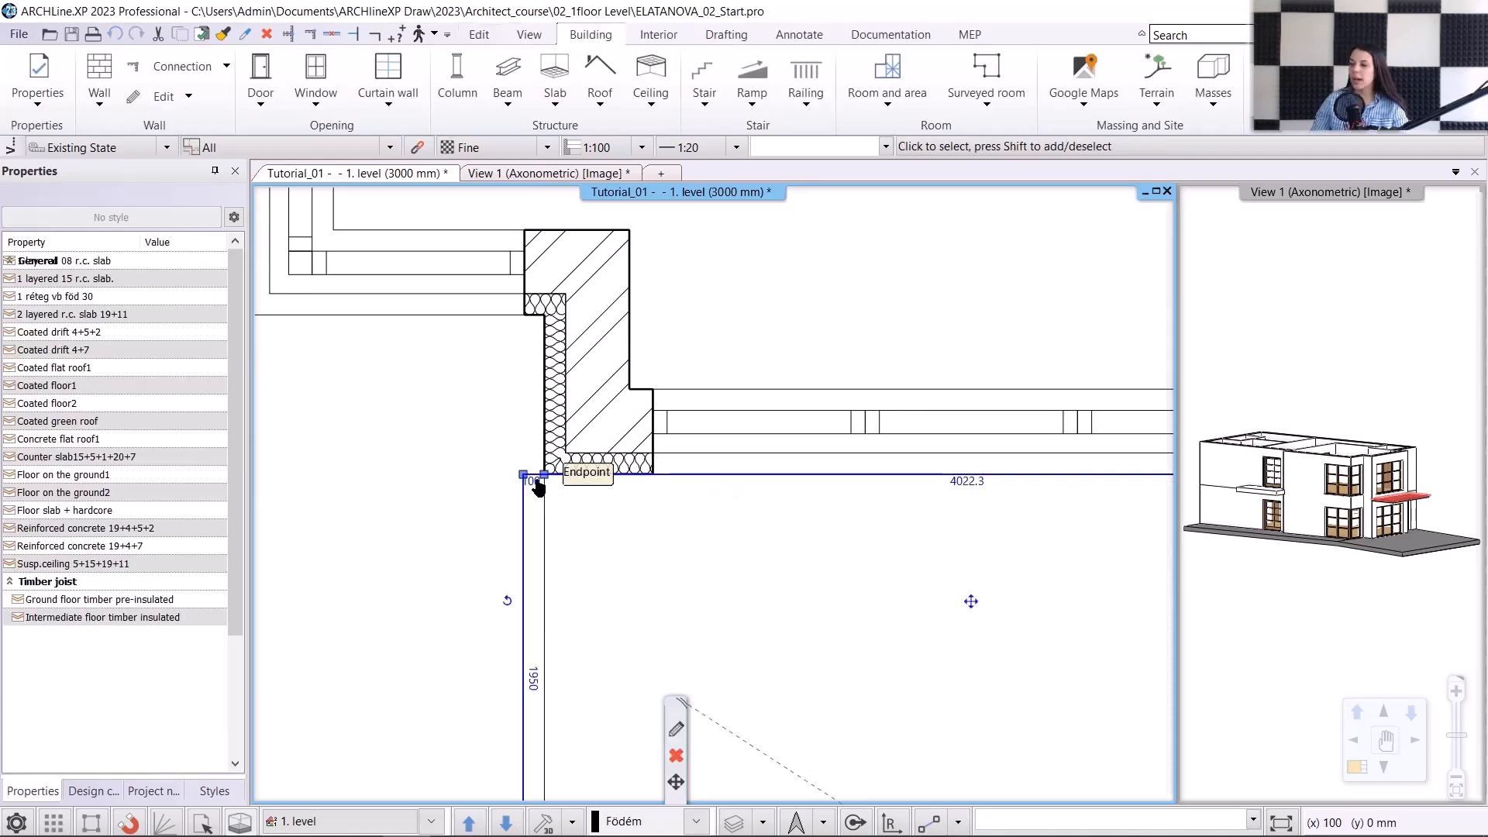
Step: Offset the short edge segment beyond the bay's left corner 750 mm back to the recessed wall's outer face
{"action": "left_click", "coordinate": [542, 489]}
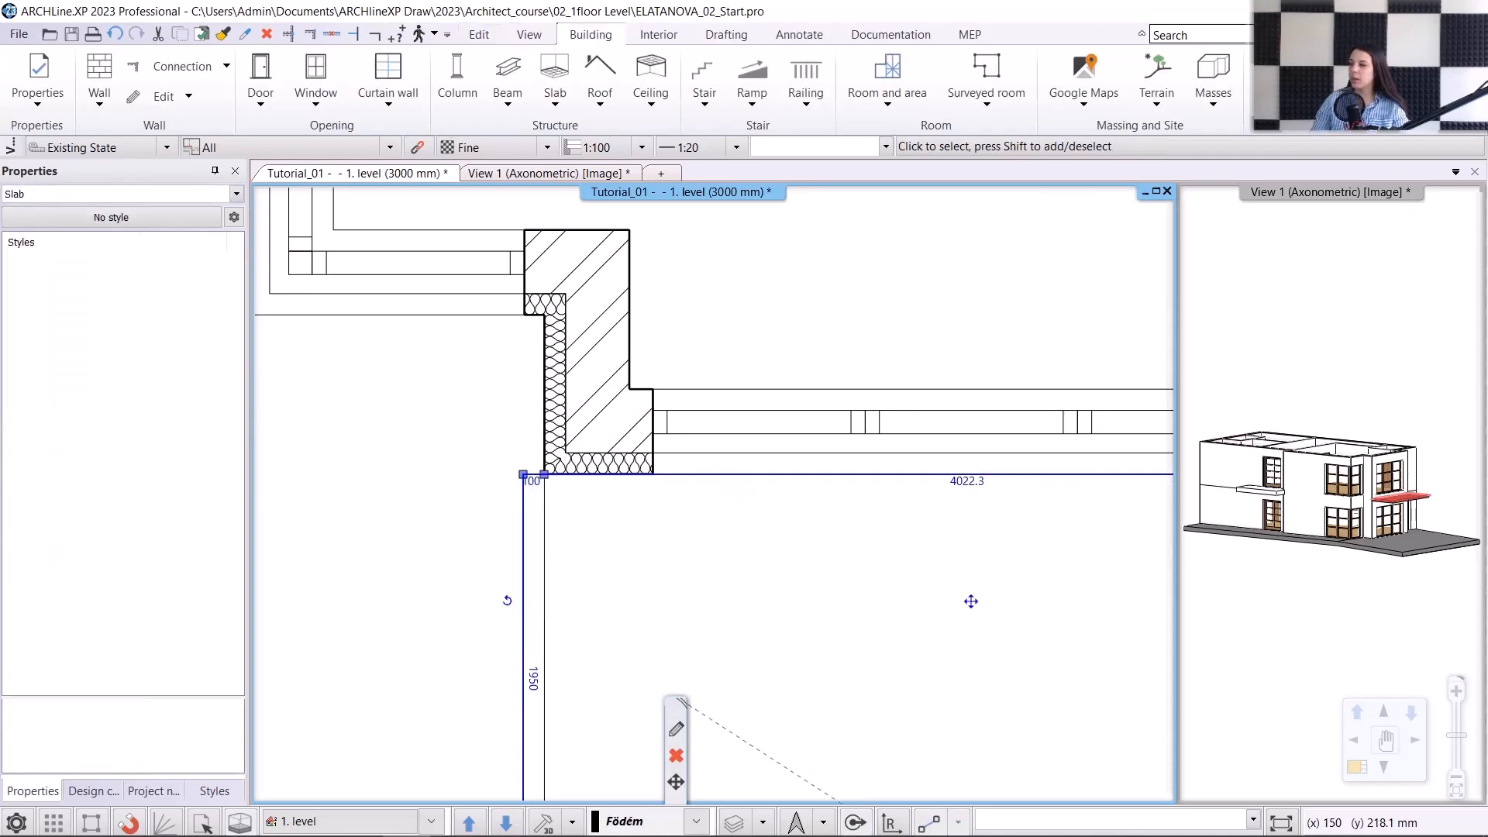
{"action": "left_click", "coordinate": [533, 318]}
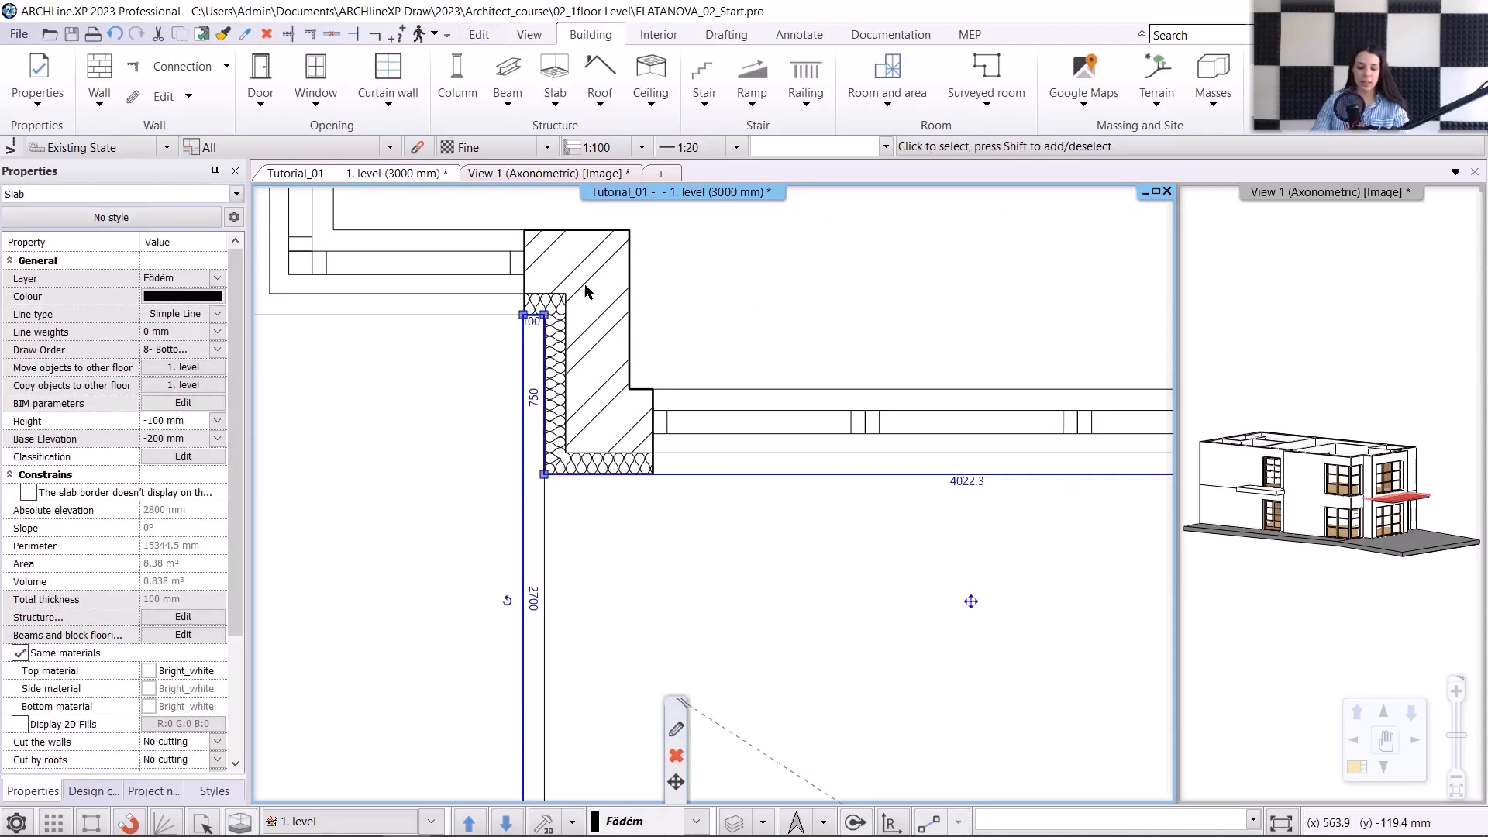
{"action": "left_click", "coordinate": [733, 577]}
{"action": "scroll", "coordinate": [734, 573], "scroll_direction": "down", "scroll_amount": 5}
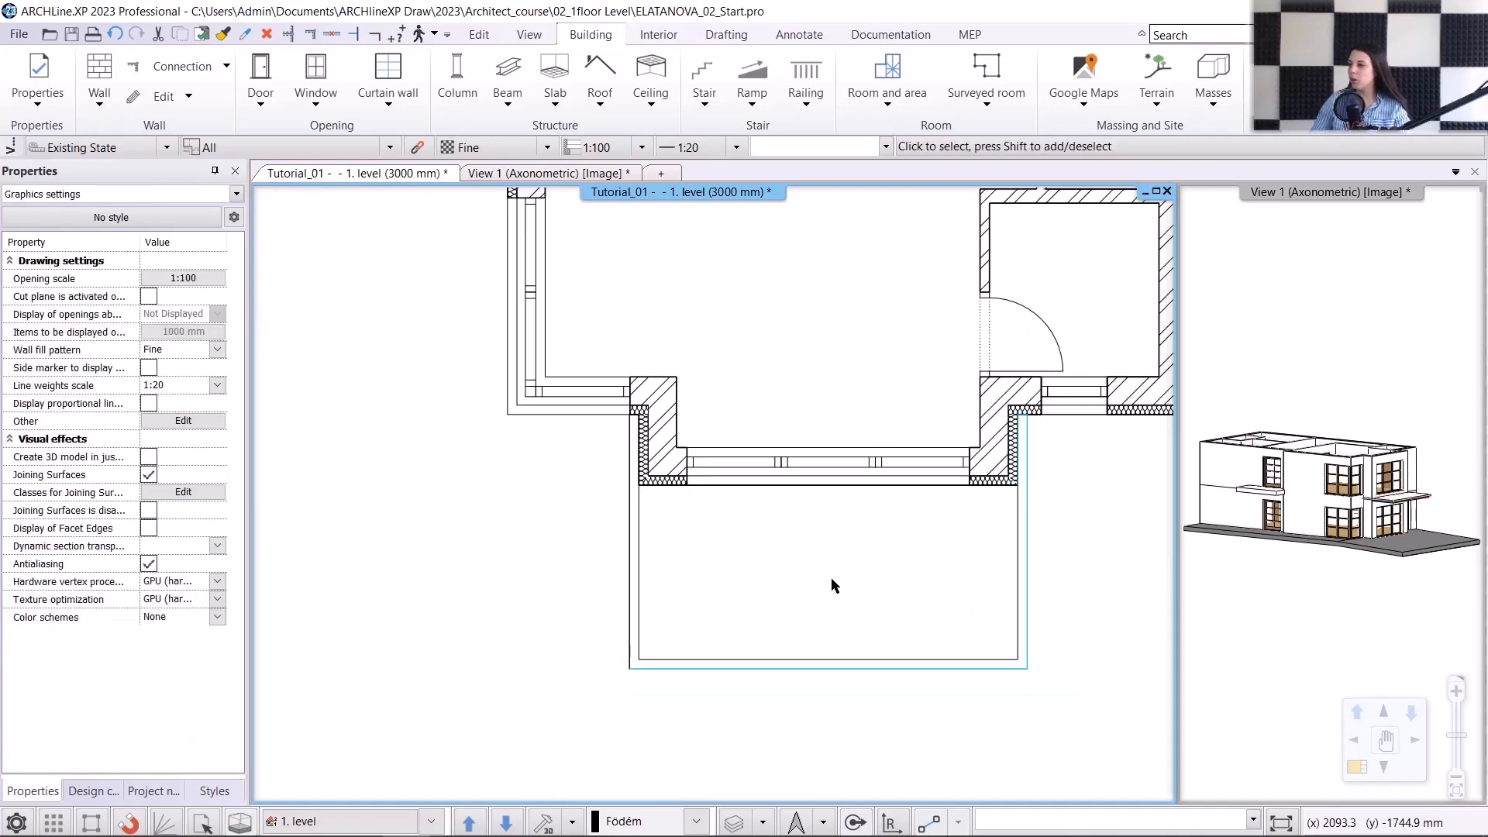
Step: Examine the layered slabs in front of the bay from several angles in the axonometric view
{"action": "left_click", "coordinate": [548, 173]}
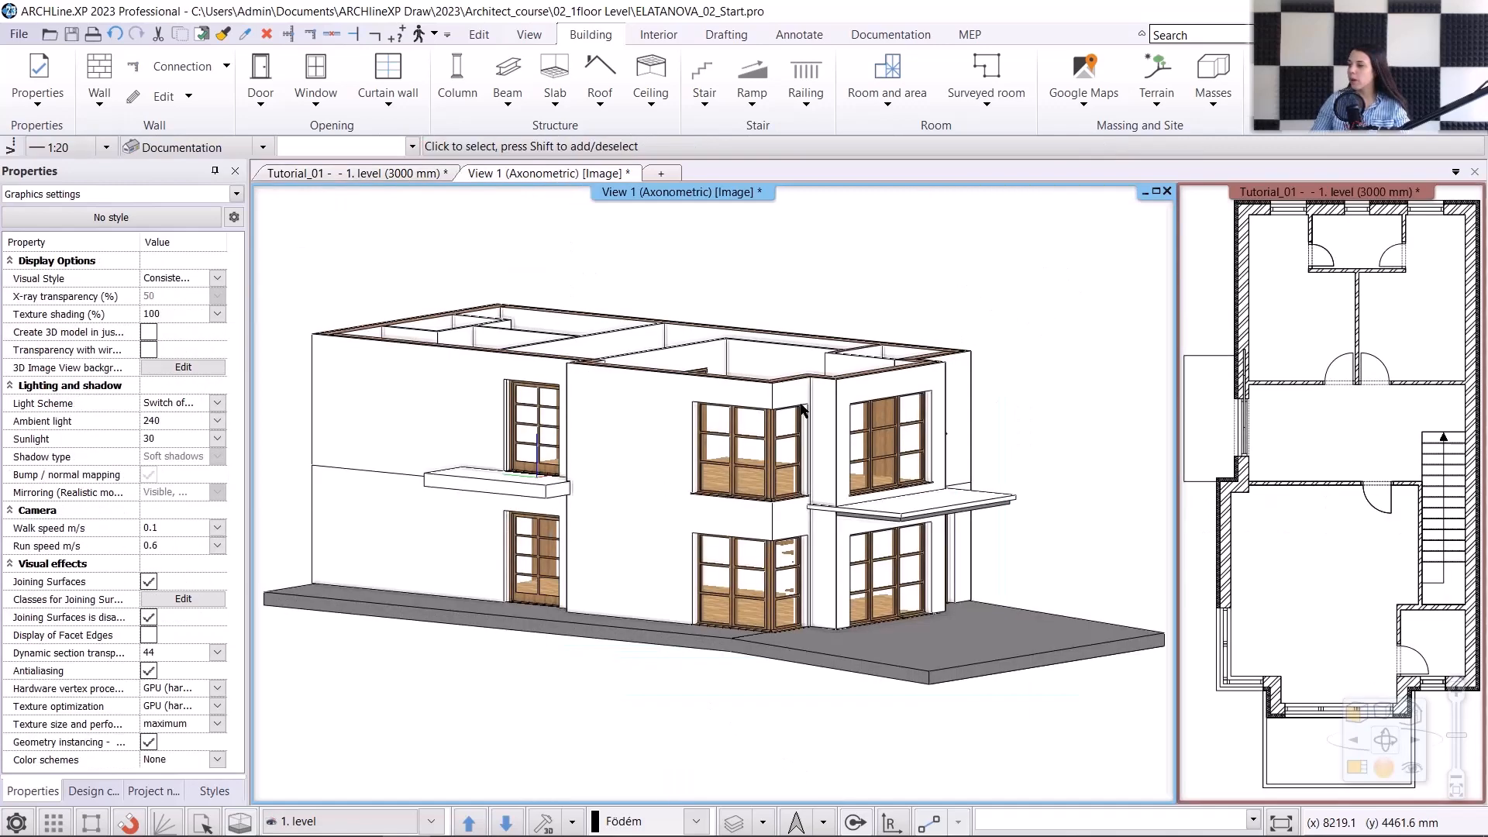
{"action": "scroll", "coordinate": [779, 569], "scroll_direction": "up", "scroll_amount": 6}
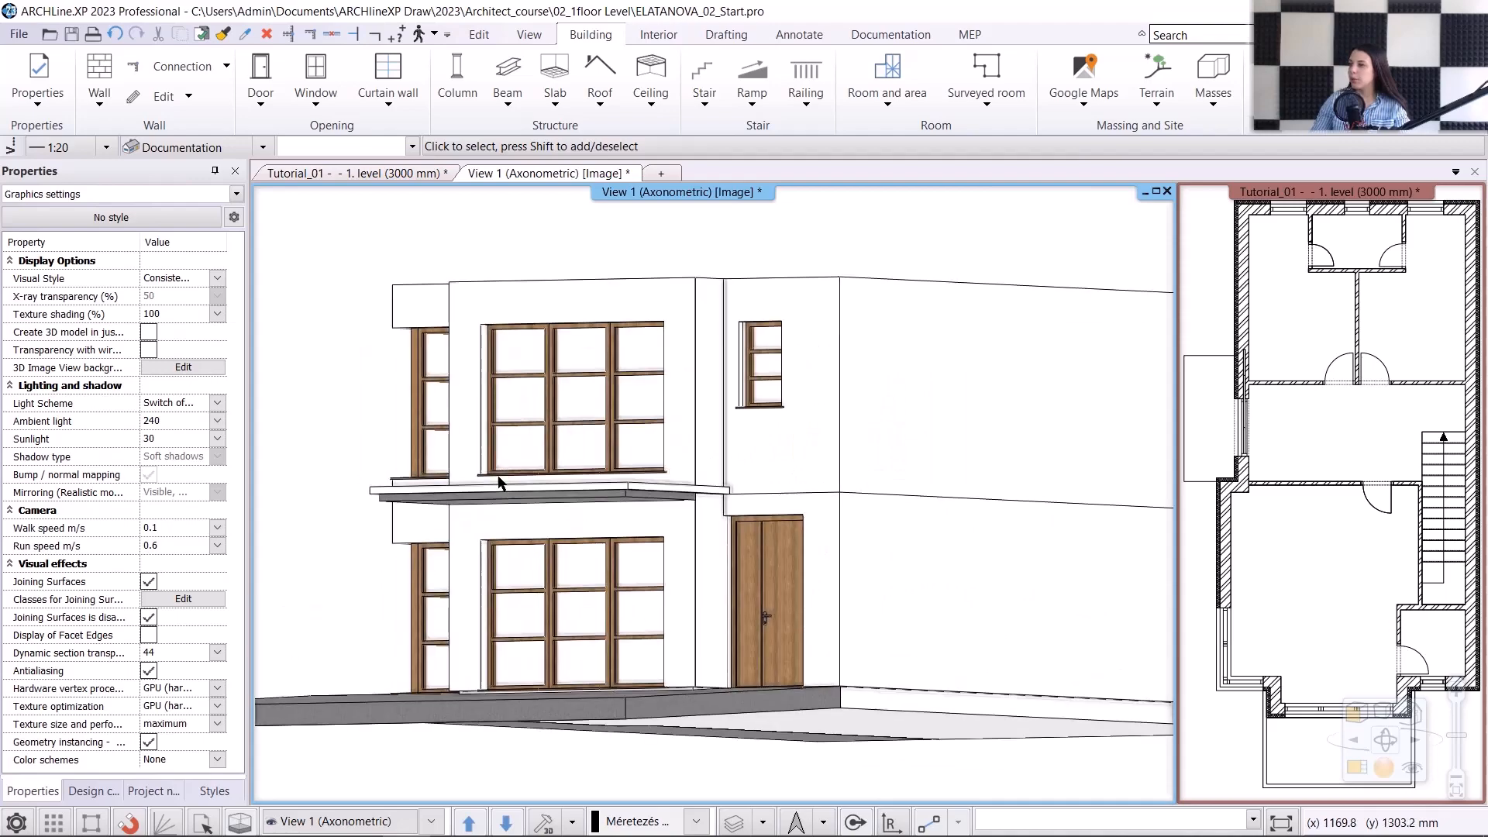
{"action": "mouse_move", "coordinate": [779, 570]}
{"action": "middle_mouse_down"}
{"action": "mouse_move", "coordinate": [767, 659]}
{"action": "mouse_move", "coordinate": [756, 604]}
{"action": "mouse_move", "coordinate": [709, 554]}
{"action": "mouse_move", "coordinate": [725, 562]}
{"action": "middle_mouse_up"}
{"action": "scroll", "coordinate": [937, 665], "scroll_direction": "down", "scroll_amount": 6}
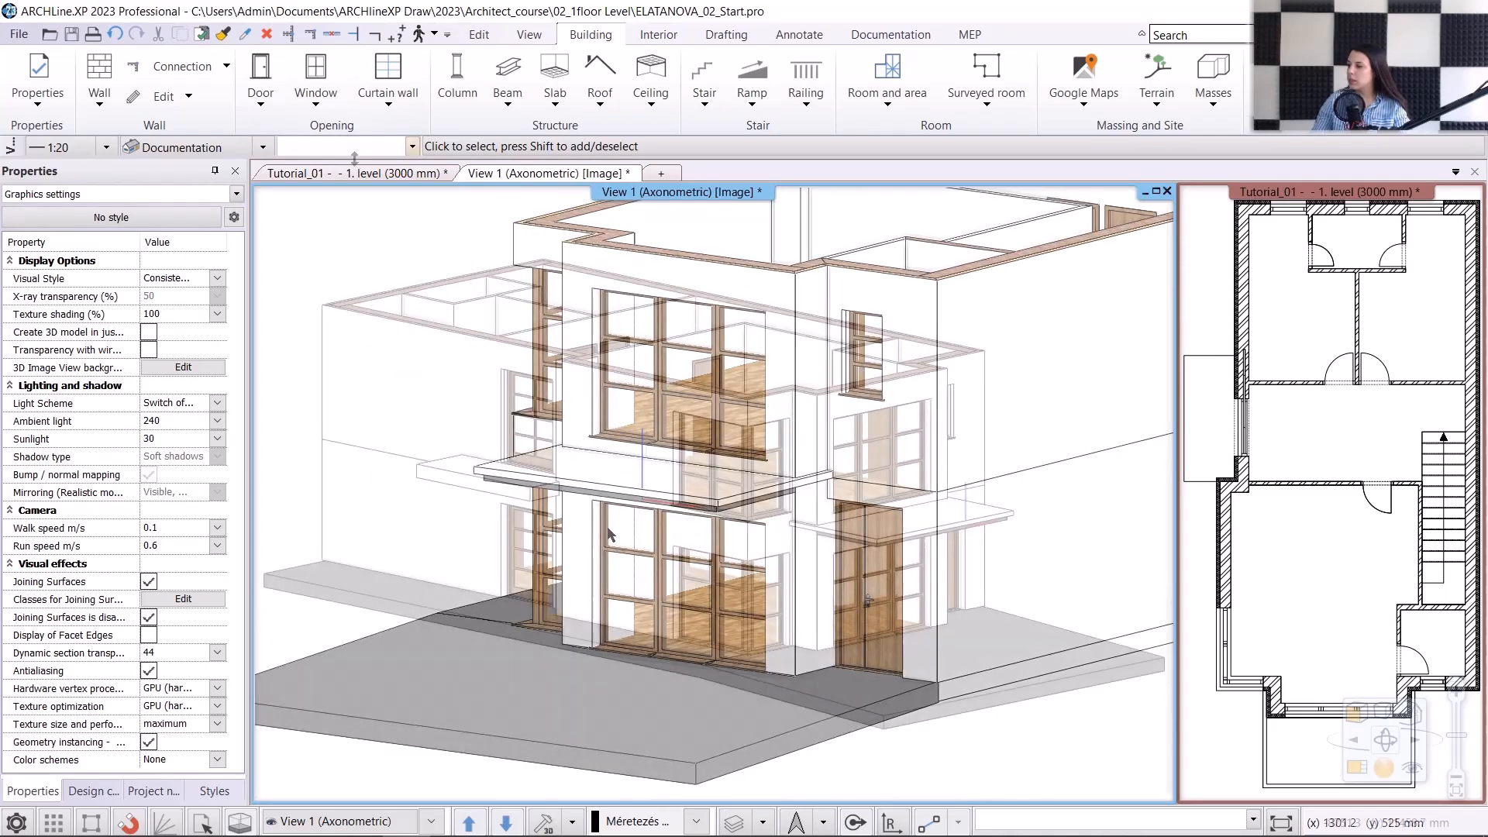
Step: On the 1. level plan, draw a Glass railing with frame along the side balcony slab's three free edges, from wall to wall
{"action": "left_click", "coordinate": [356, 173]}
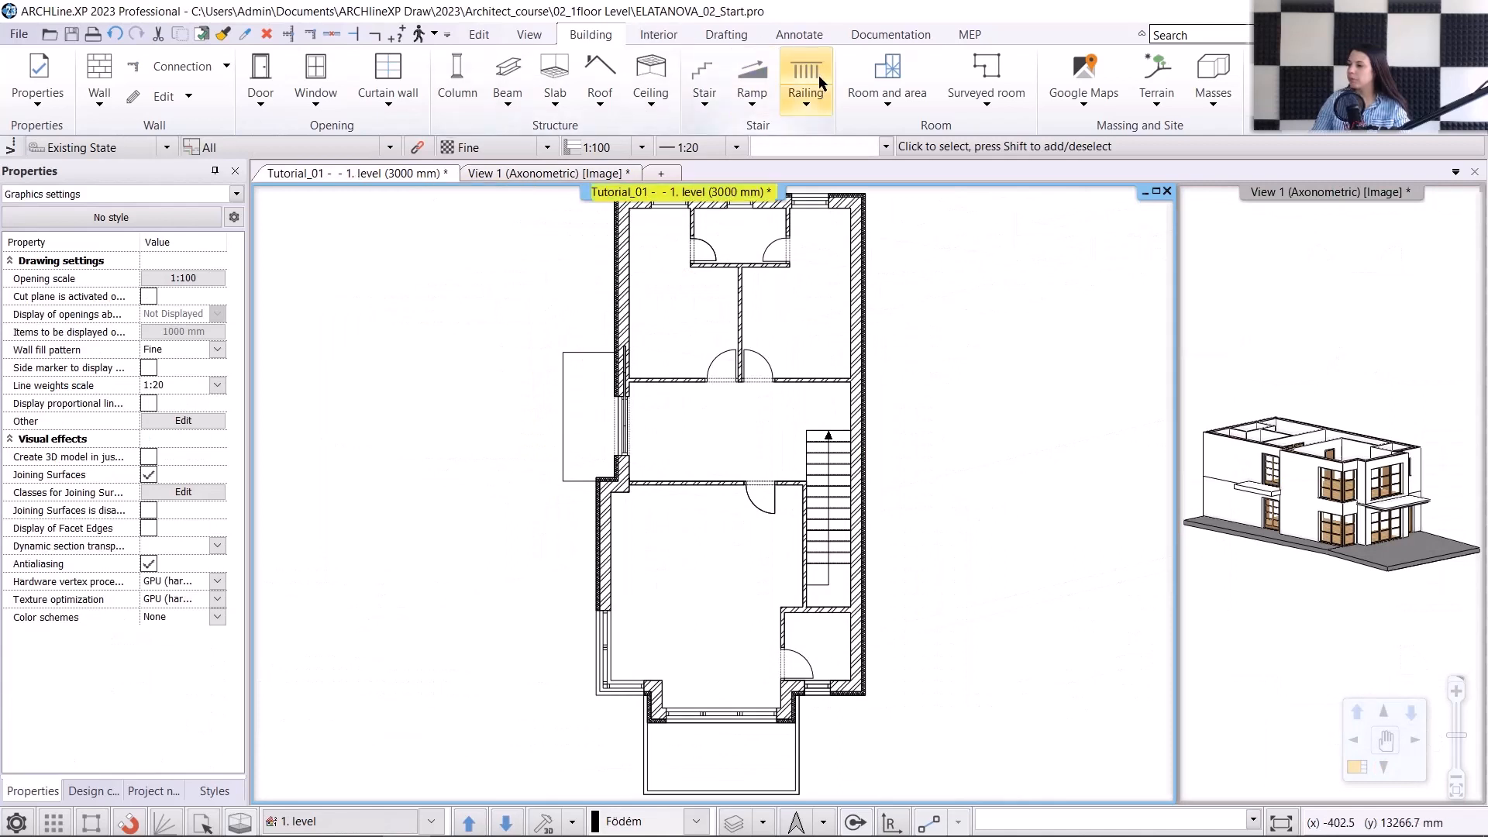
{"action": "left_click", "coordinate": [816, 111]}
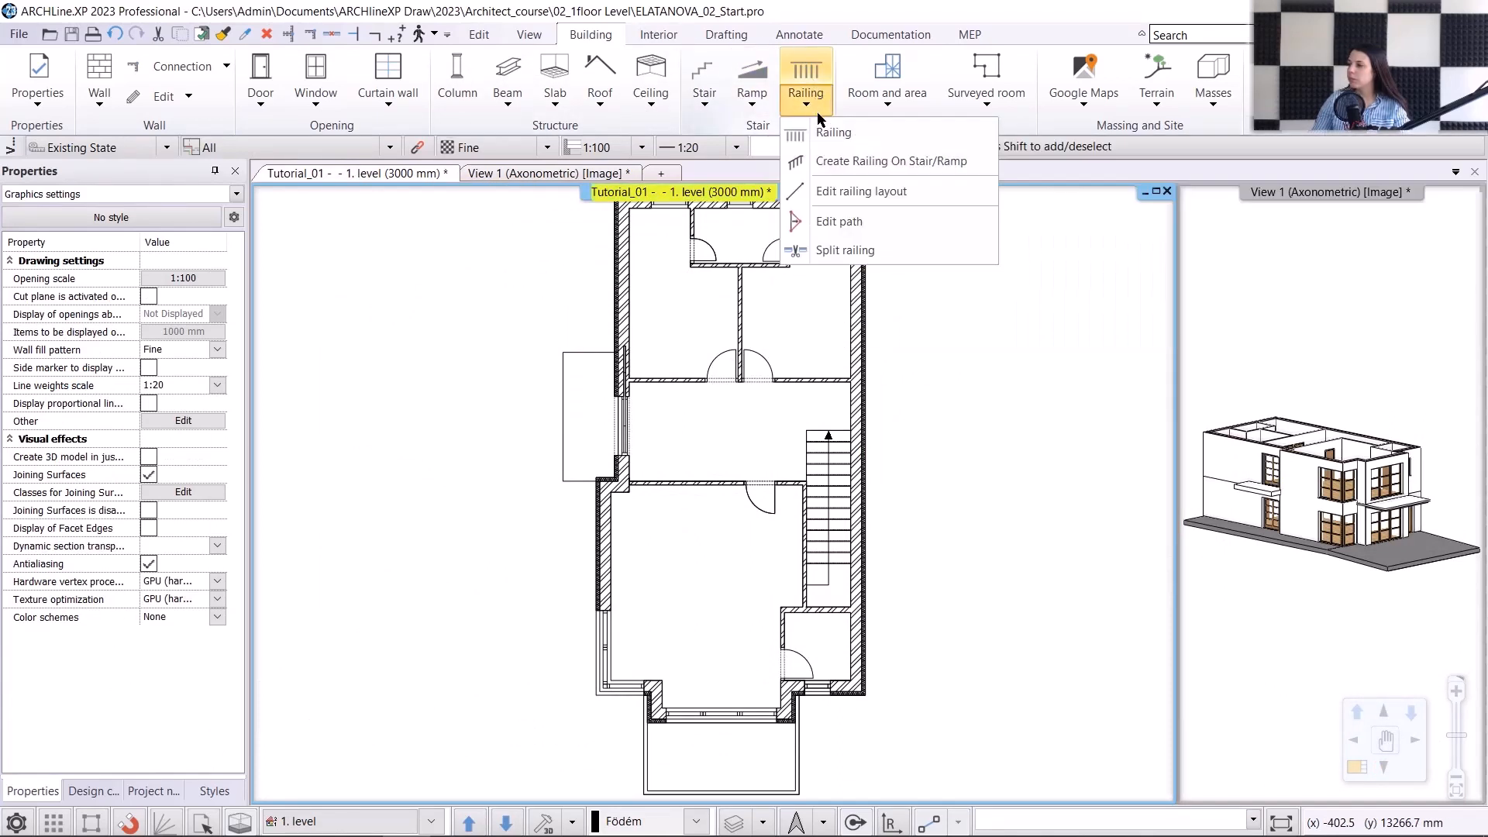
{"action": "left_click", "coordinate": [833, 133]}
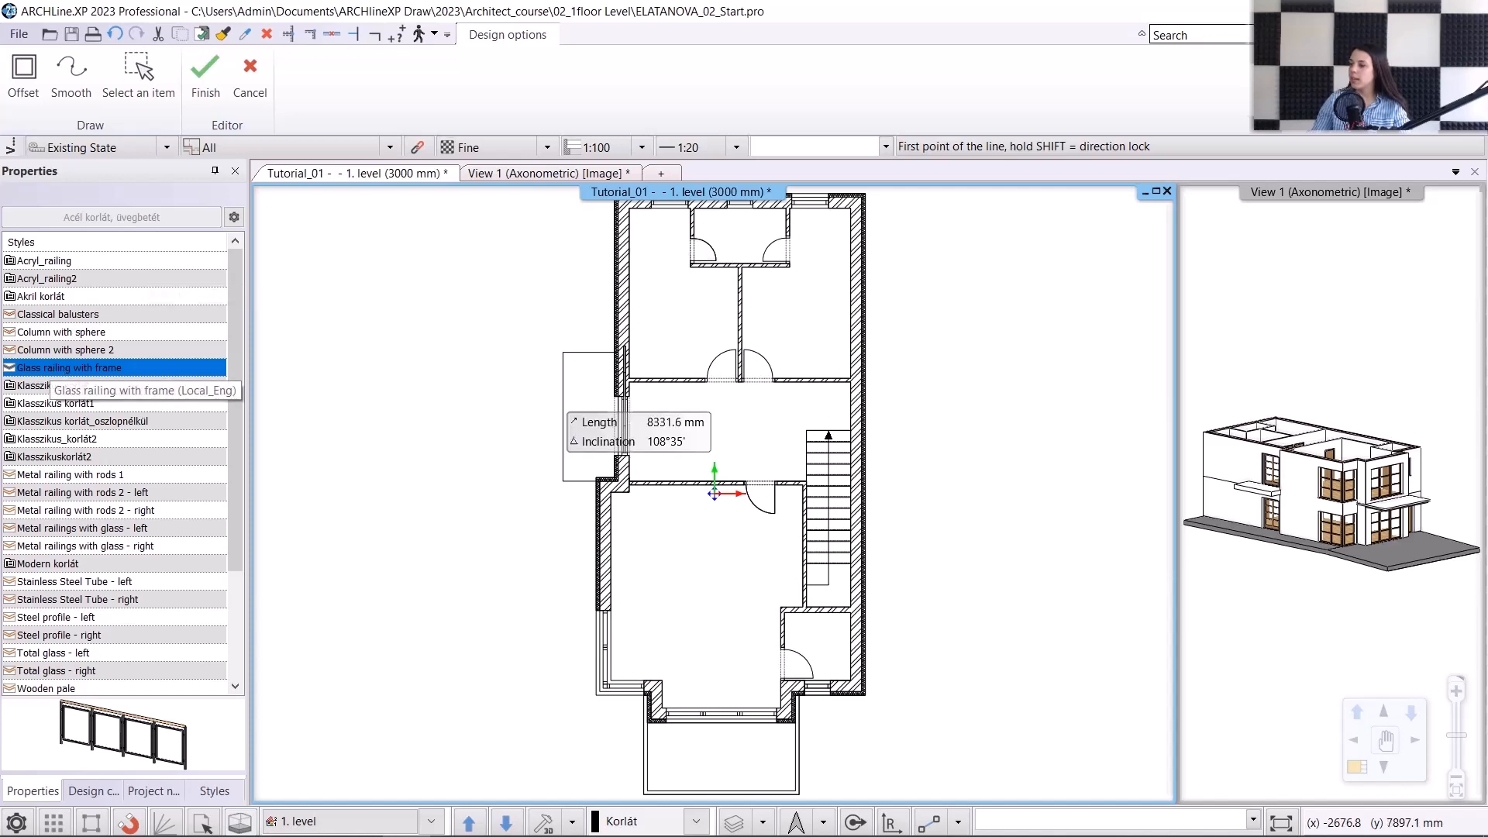
{"action": "scroll", "coordinate": [550, 364], "scroll_direction": "up", "scroll_amount": 5}
{"action": "left_click", "coordinate": [721, 364]}
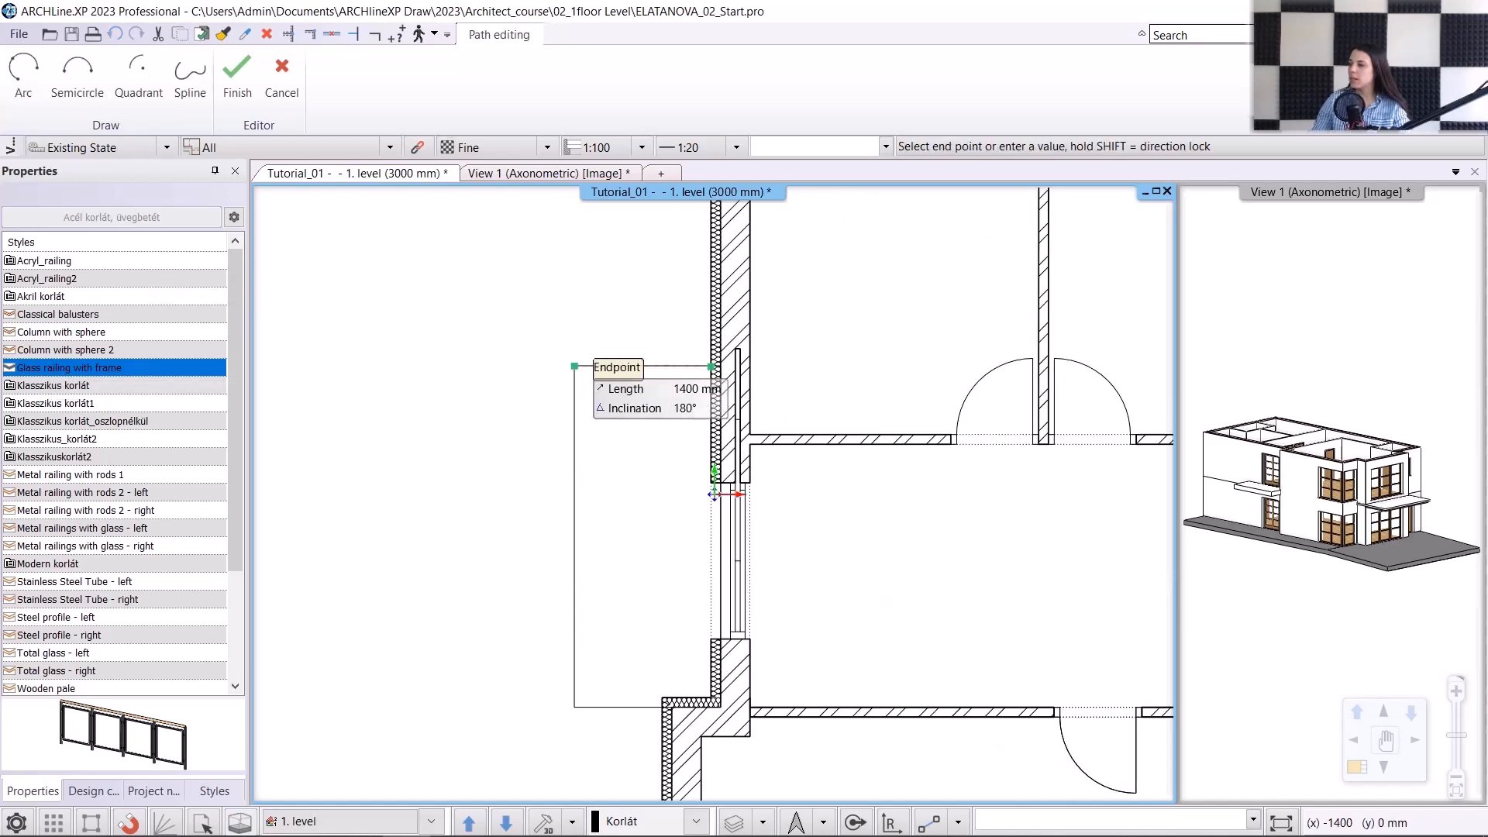
{"action": "left_click", "coordinate": [574, 365]}
{"action": "left_click", "coordinate": [573, 707]}
{"action": "scroll", "coordinate": [665, 706], "scroll_direction": "up", "scroll_amount": 2}
{"action": "scroll", "coordinate": [690, 619], "scroll_direction": "up", "scroll_amount": 1}
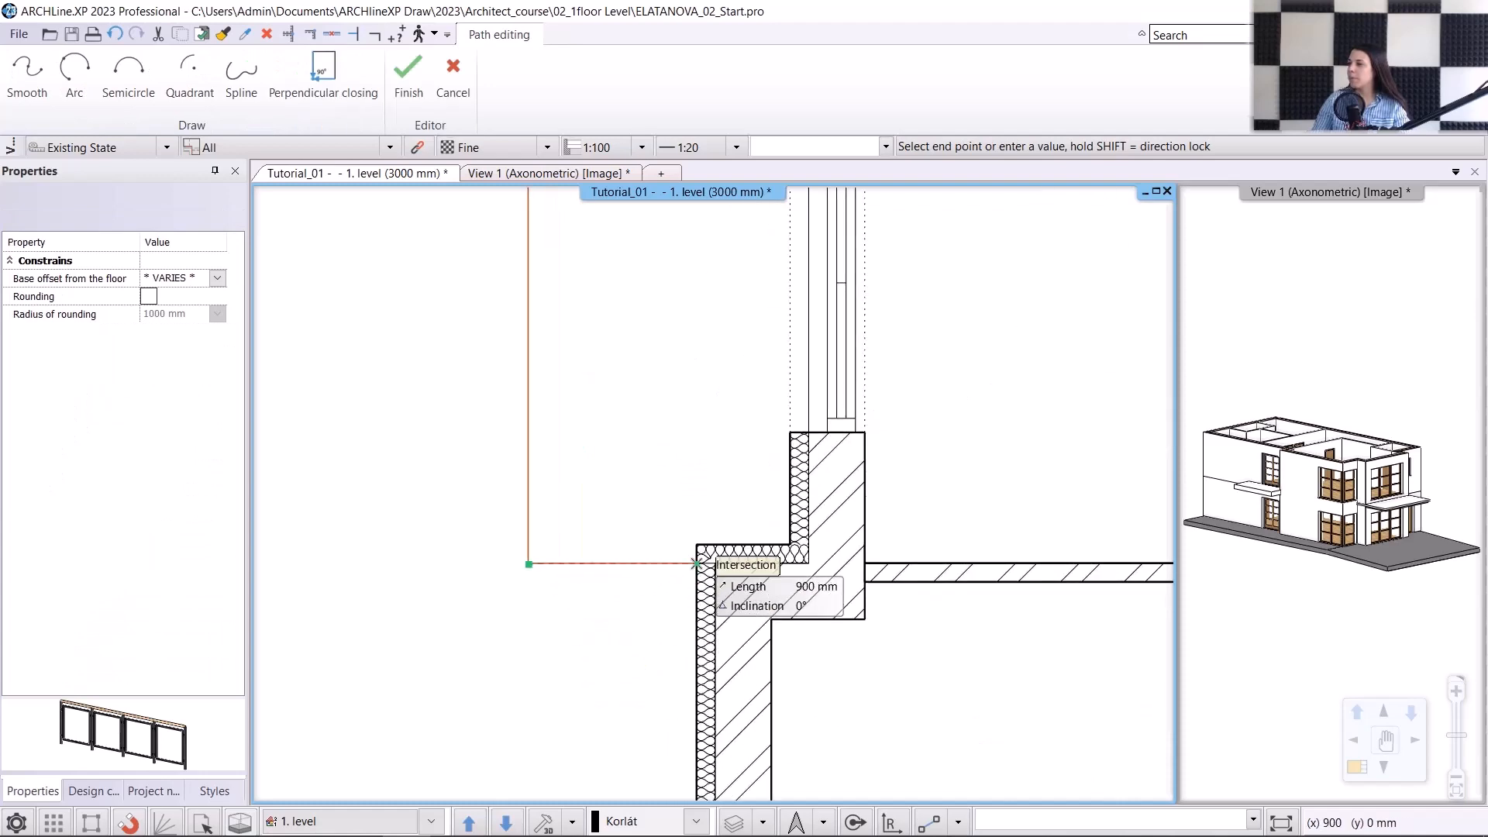
{"action": "left_click", "coordinate": [697, 564]}
{"action": "scroll", "coordinate": [699, 468], "scroll_direction": "down", "scroll_amount": 2}
{"action": "key", "text": "Return"}
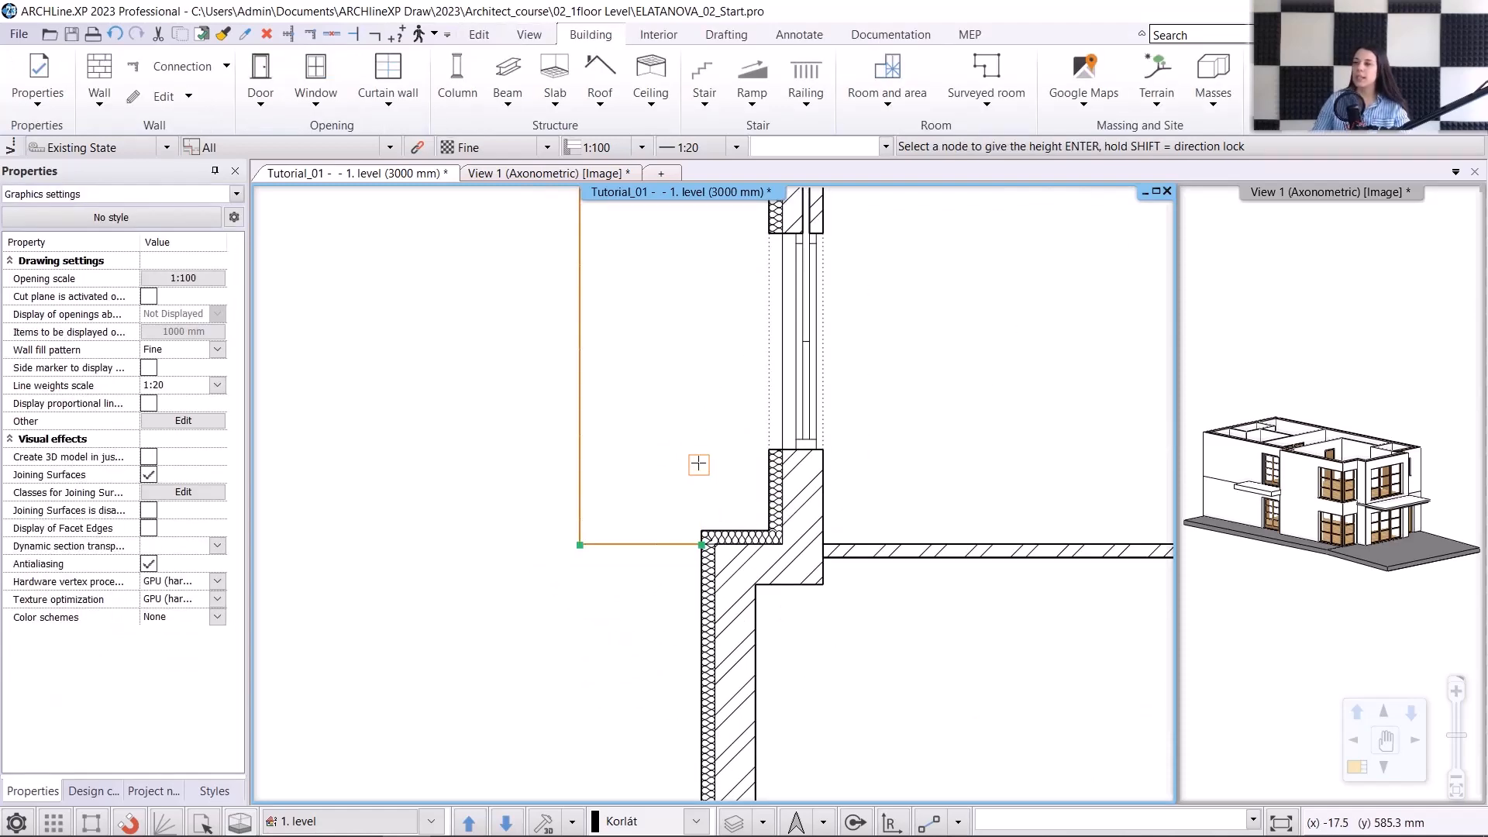
{"action": "key", "text": "Return"}
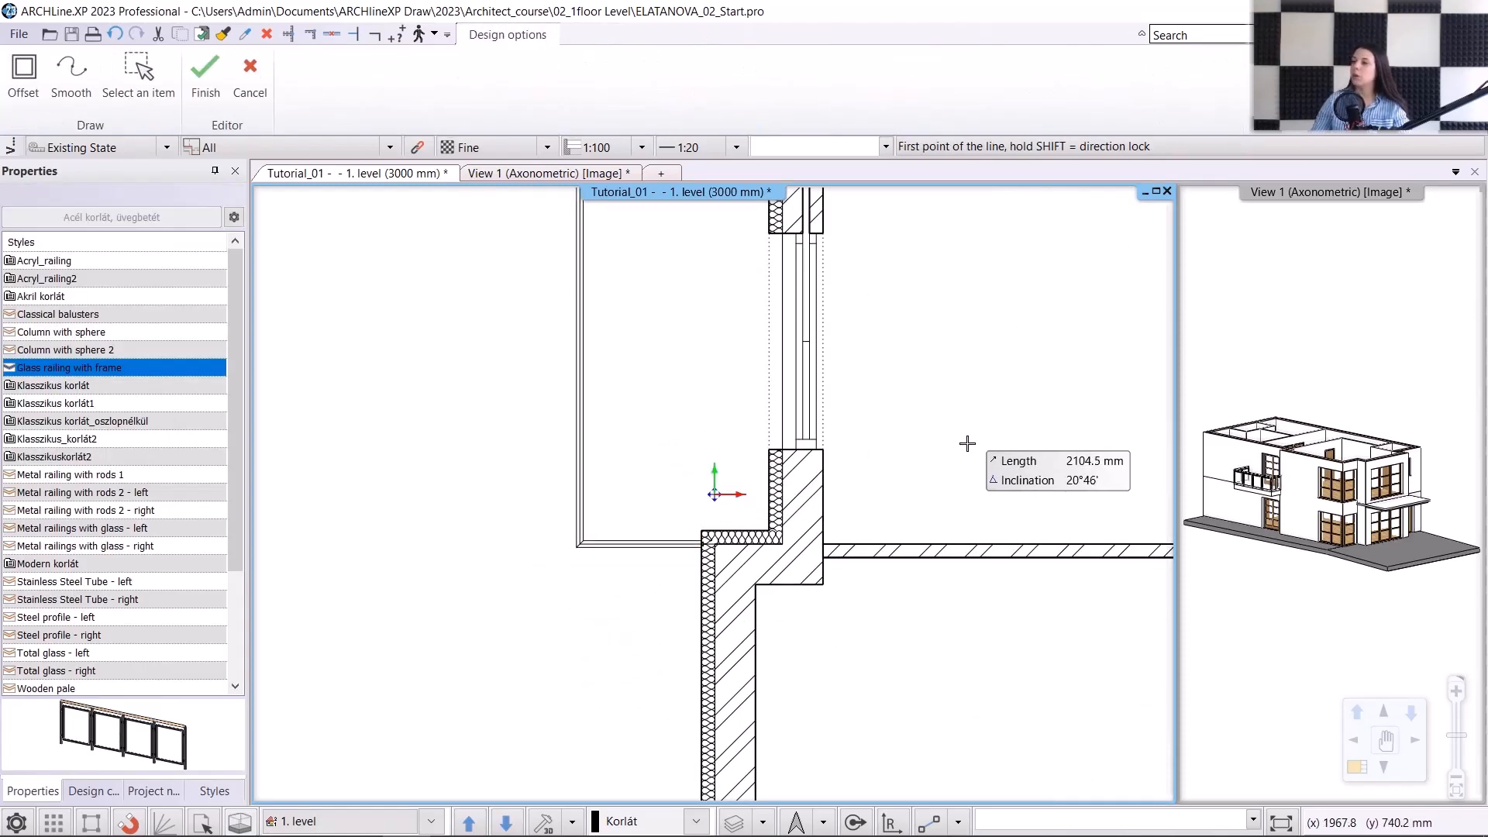
{"action": "key", "text": "Escape"}
Step: Lower the side balcony's railing along the vertical axis in the axonometric view
{"action": "left_click", "coordinate": [591, 173]}
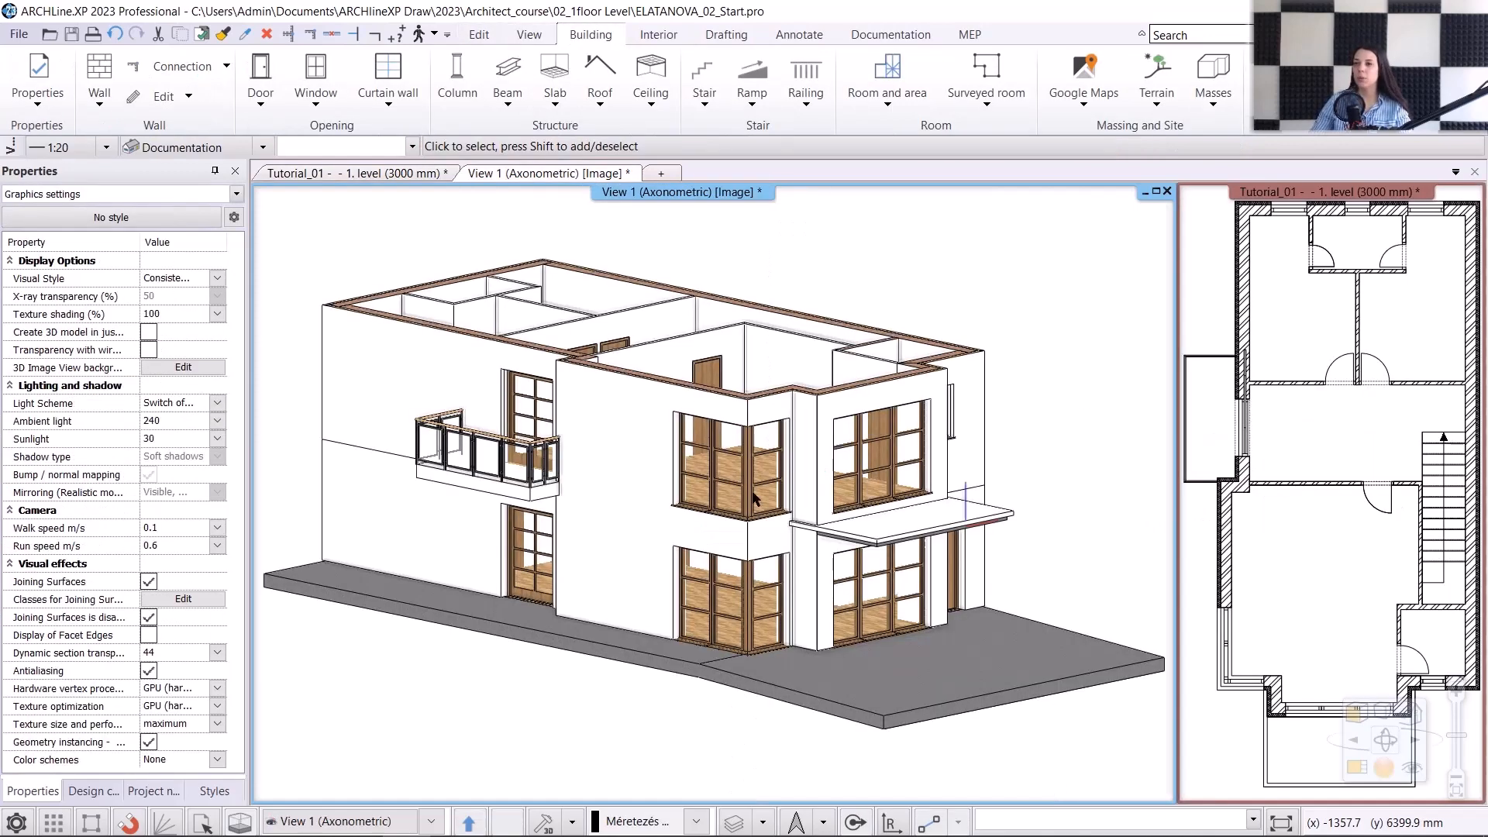
{"action": "scroll", "coordinate": [726, 493], "scroll_direction": "up", "scroll_amount": 4}
{"action": "middle_click_drag", "start_coordinate": [726, 492], "coordinate": [709, 493]}
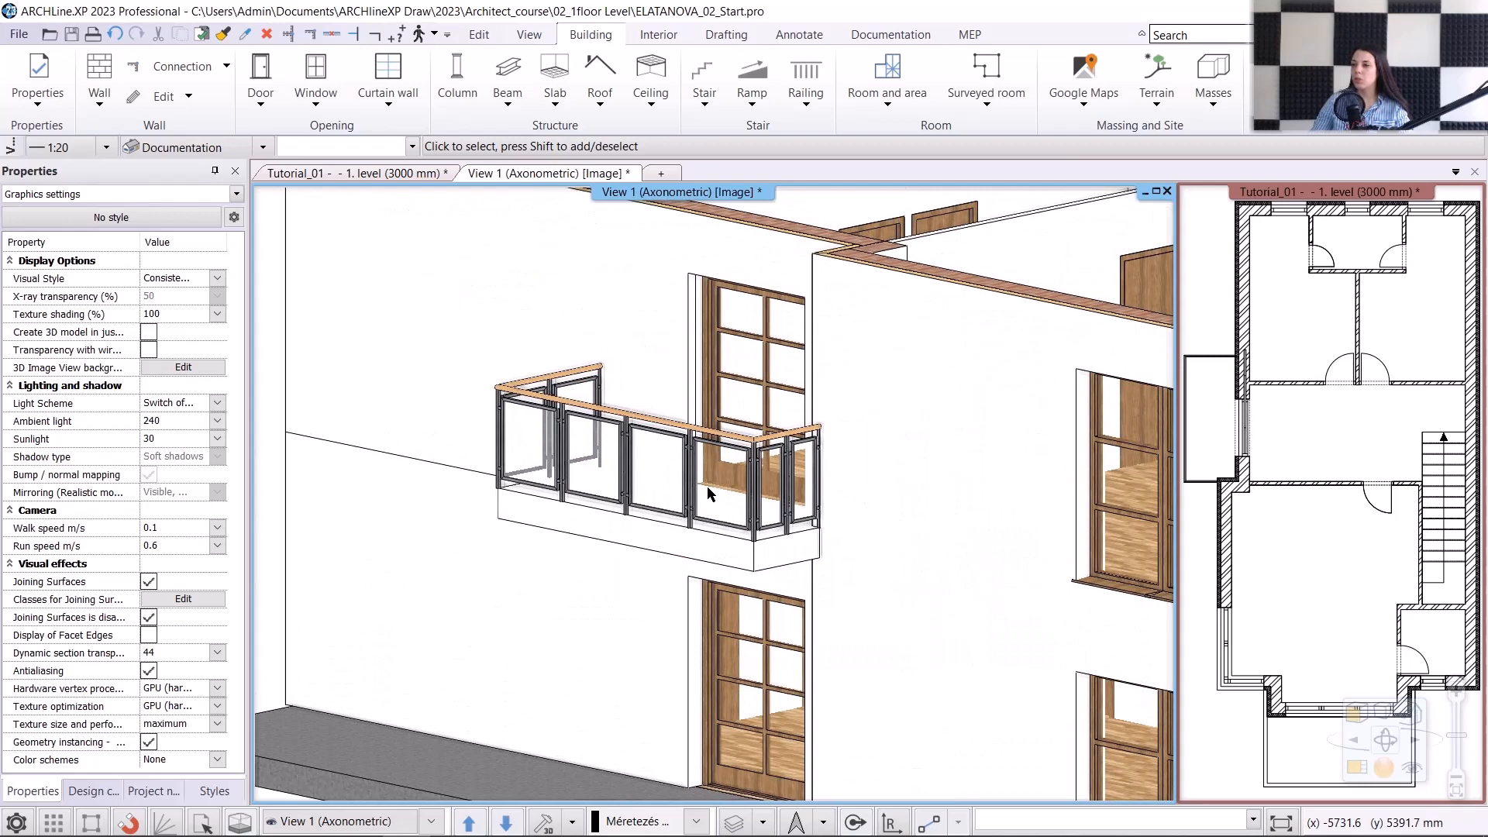
{"action": "left_click", "coordinate": [708, 493]}
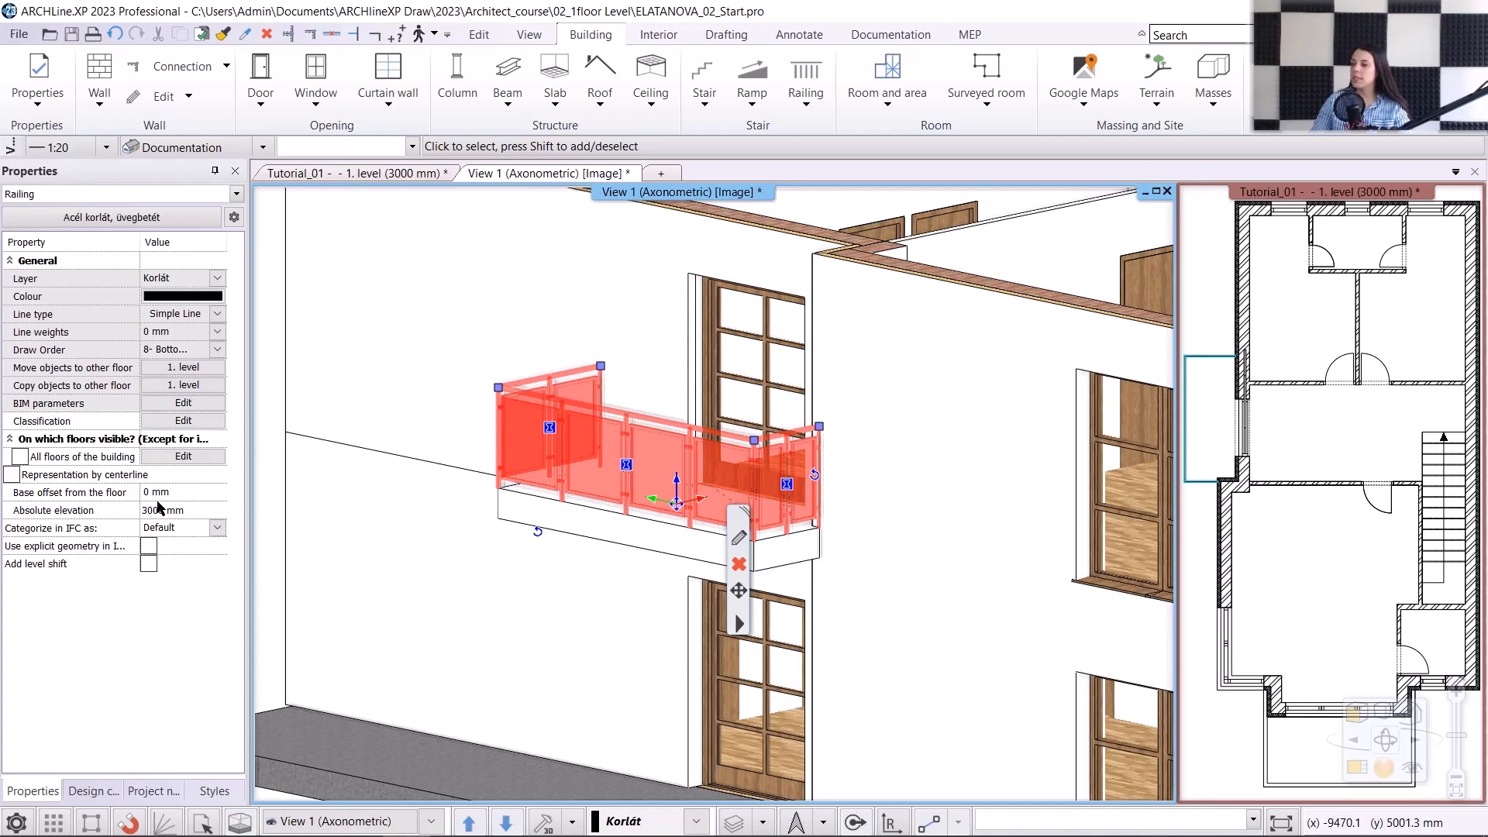
{"action": "left_click", "coordinate": [676, 491]}
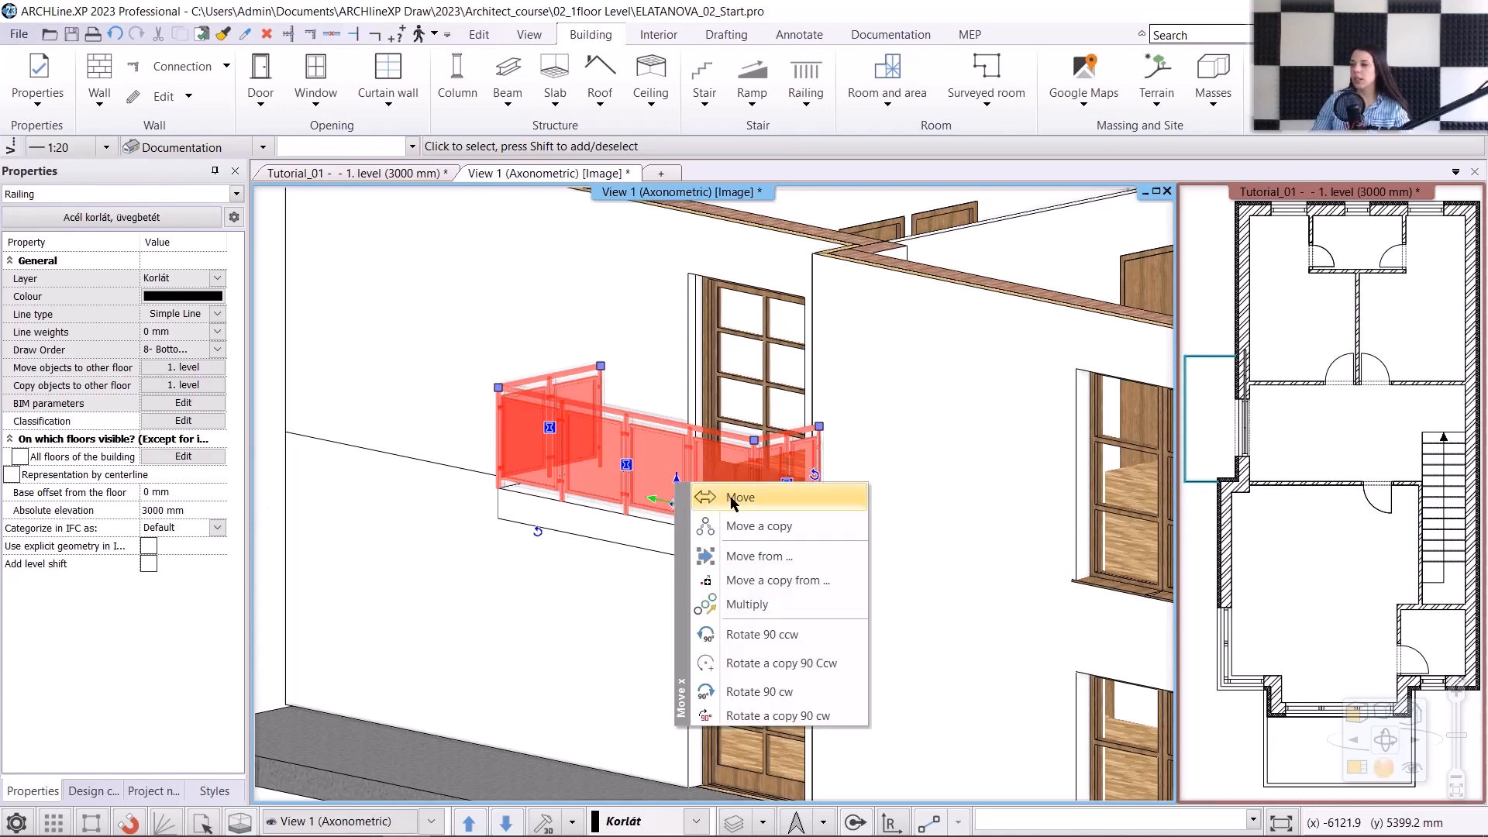
{"action": "left_click", "coordinate": [732, 498]}
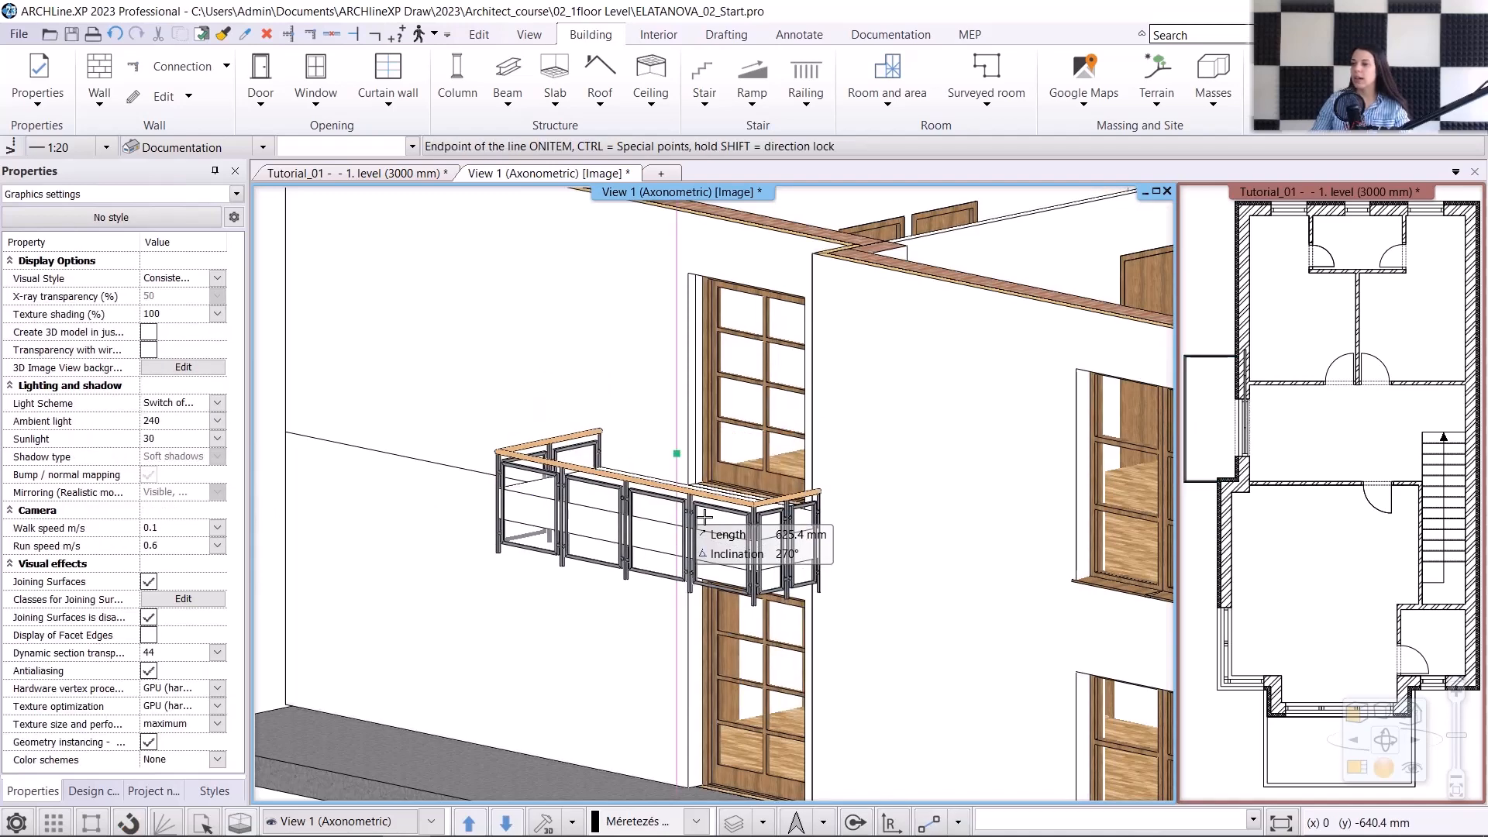